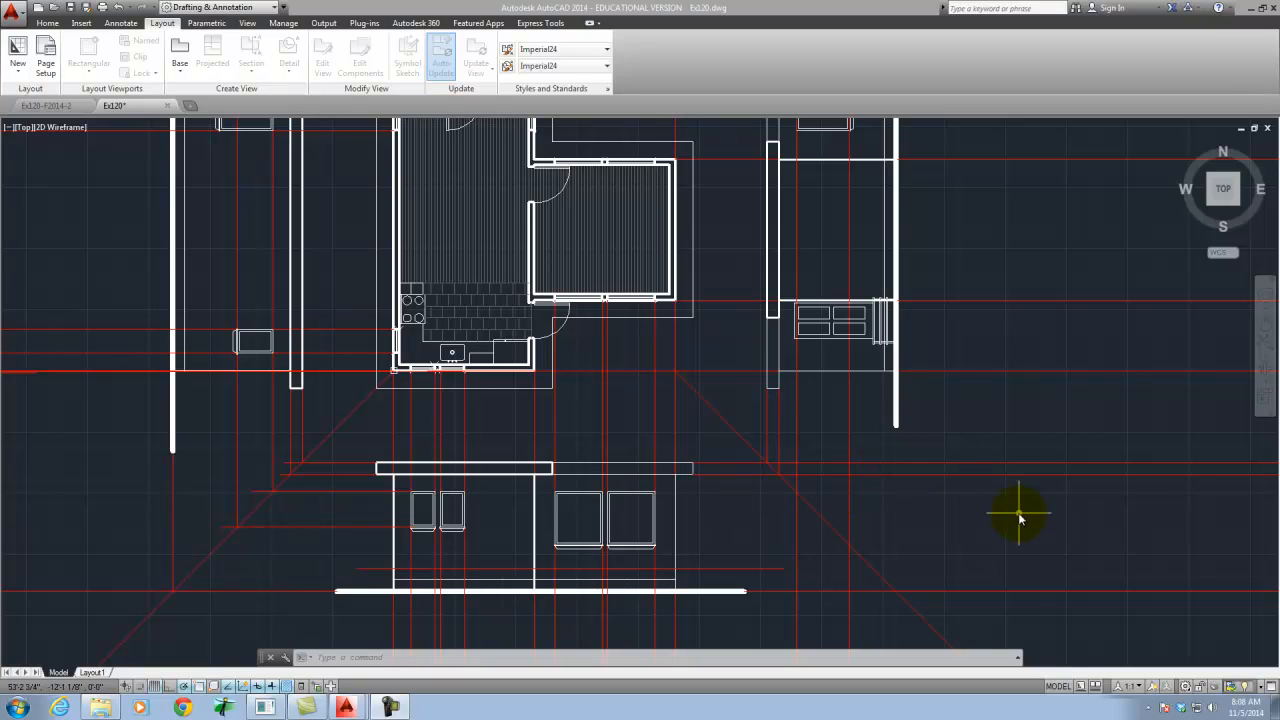
- Examine the floor plan and the four elevations projected around it in model space
left_click(1017, 511)
left_click(1042, 525)
scroll(971, 523, "down", 3)
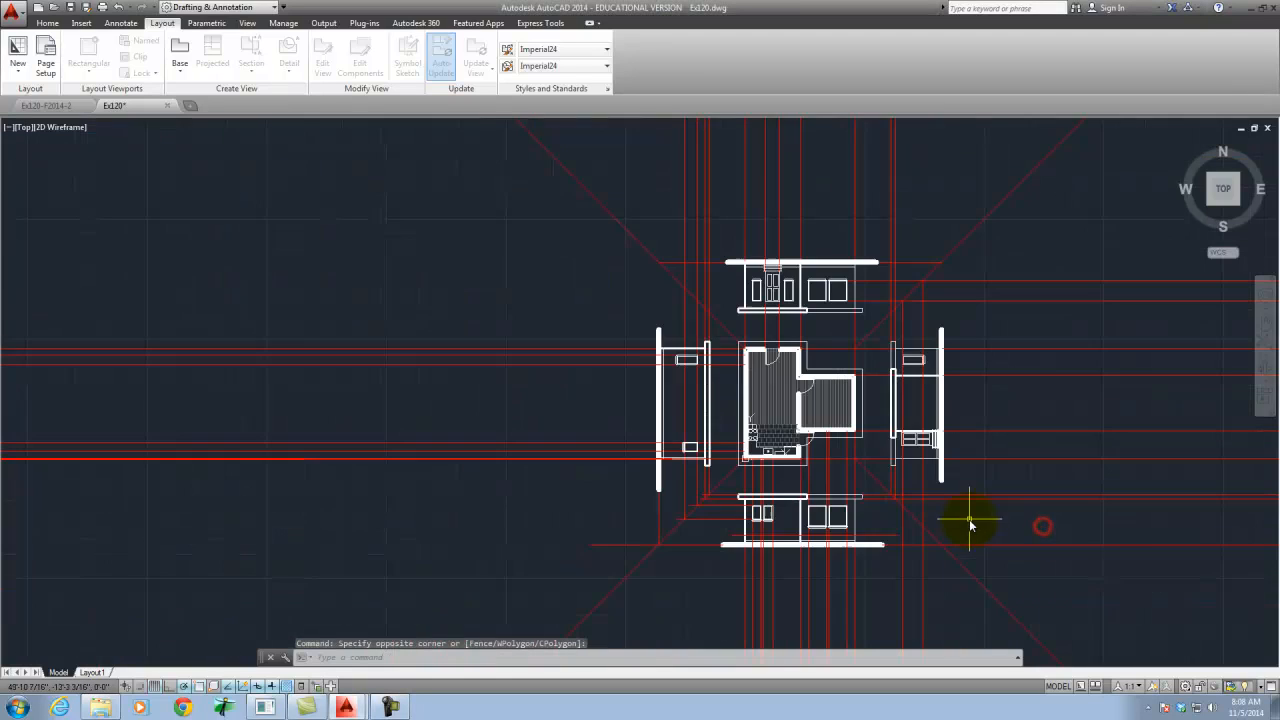
scroll(971, 523, "up", 2)
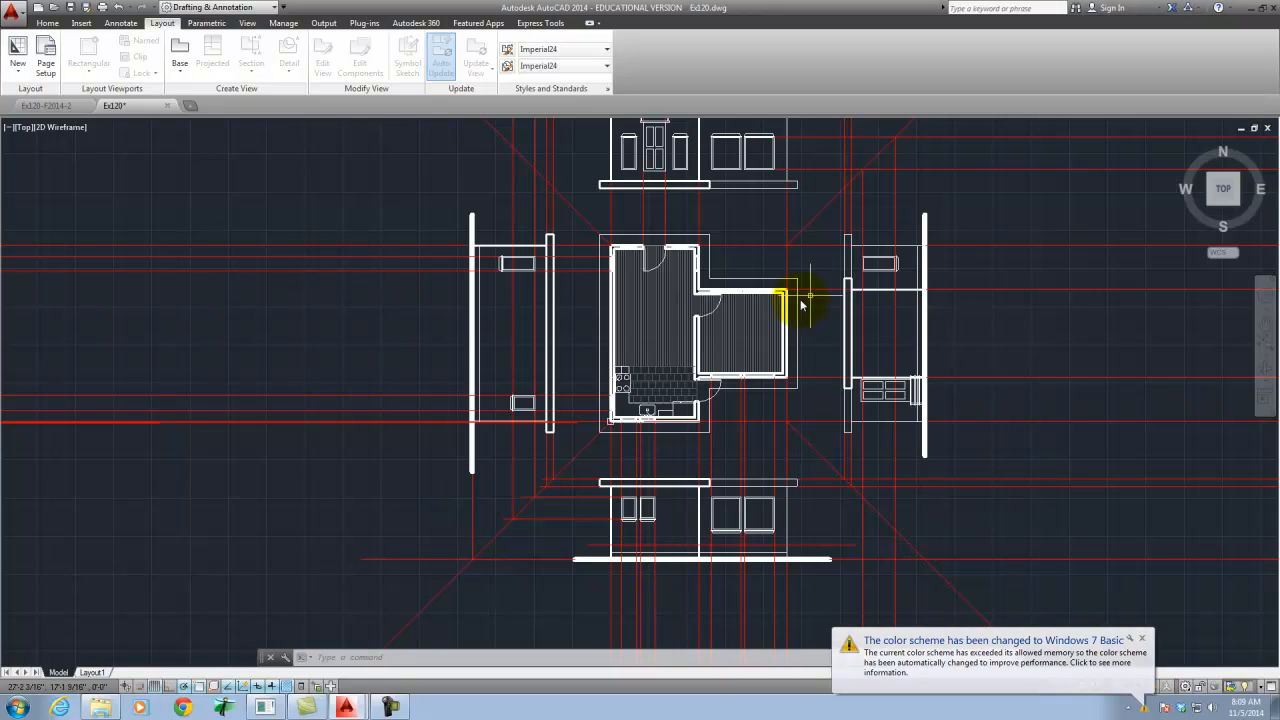
scroll(782, 468, "down", 2)
scroll(735, 360, "up", 4)
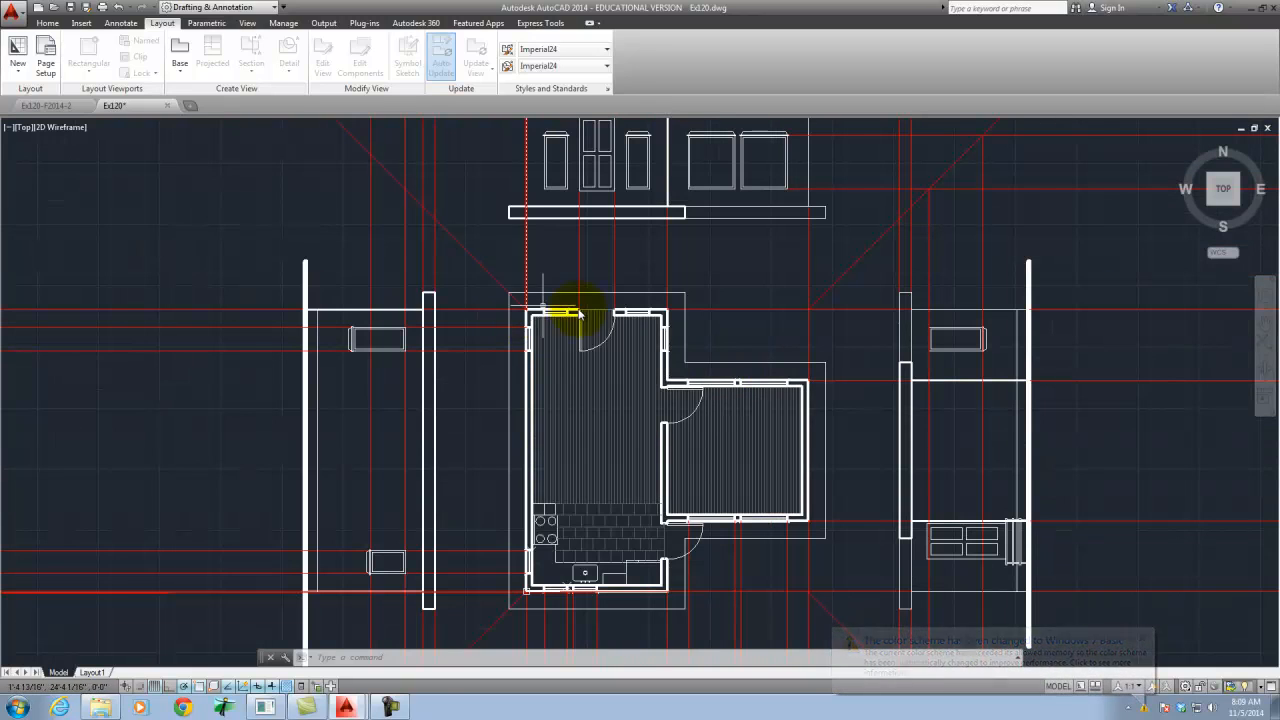
mouse_move(676, 398)
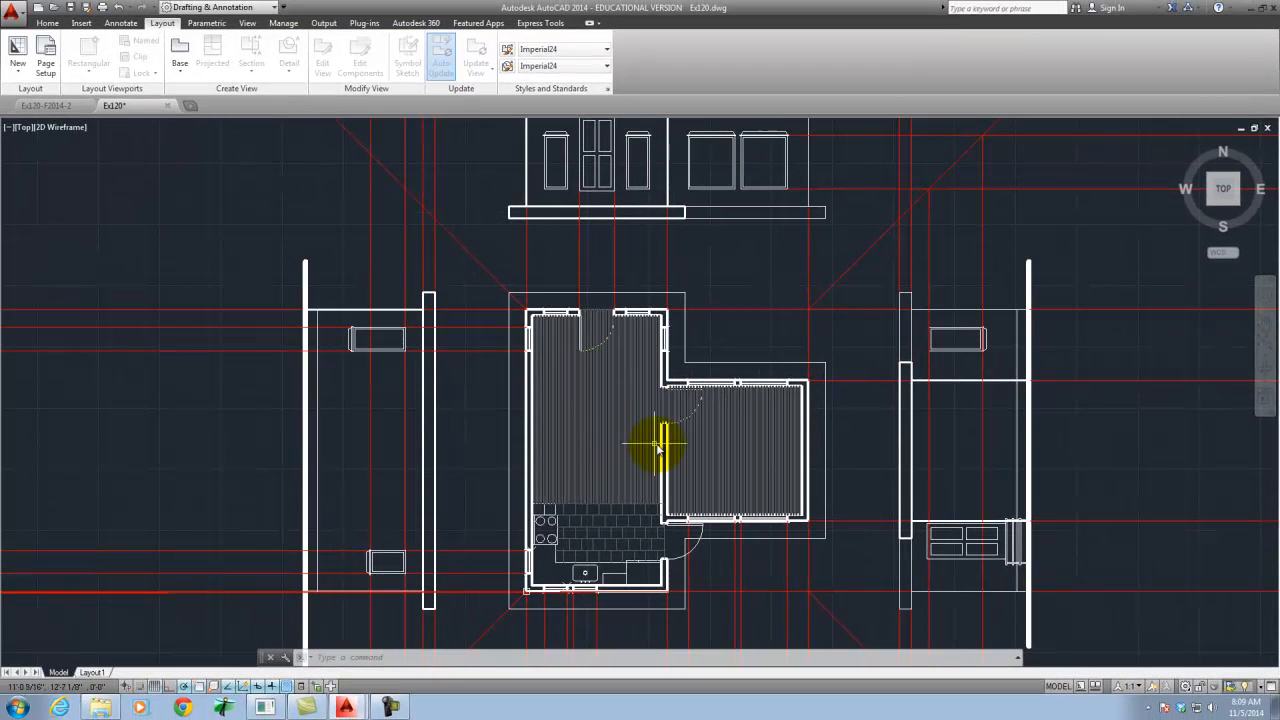
scroll(543, 467, "down", 2)
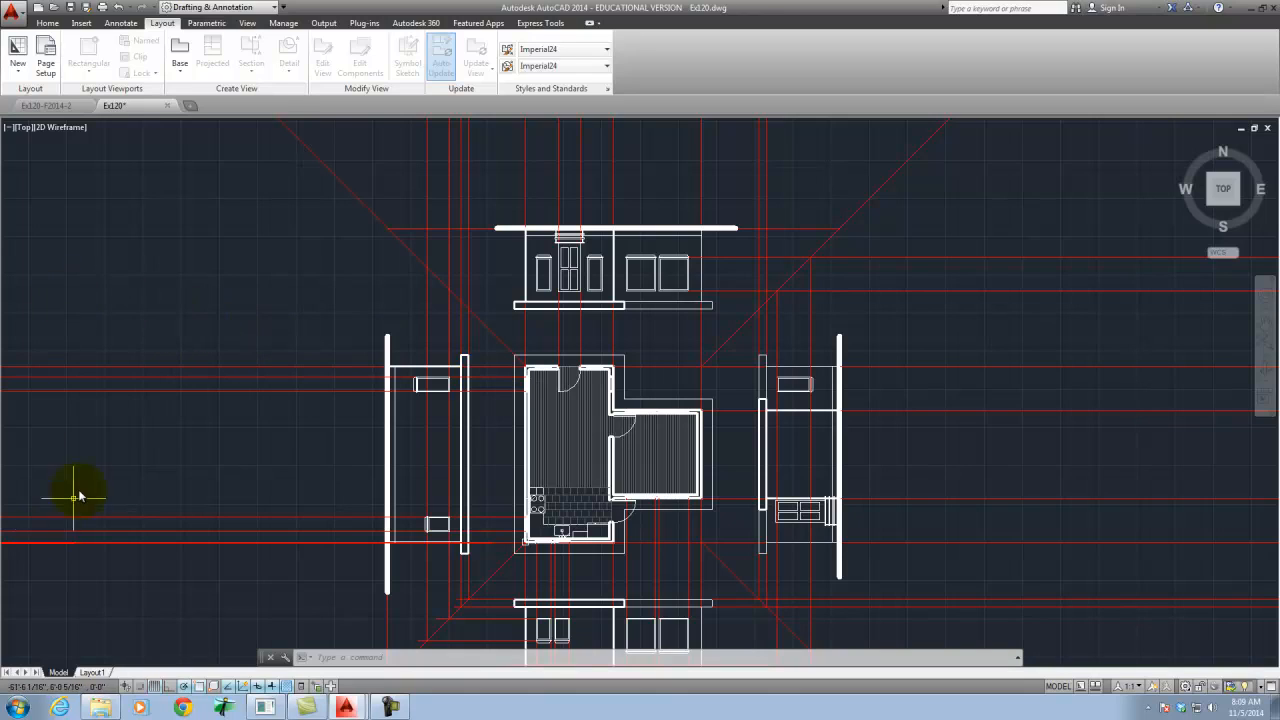
scroll(405, 267, "down", 2)
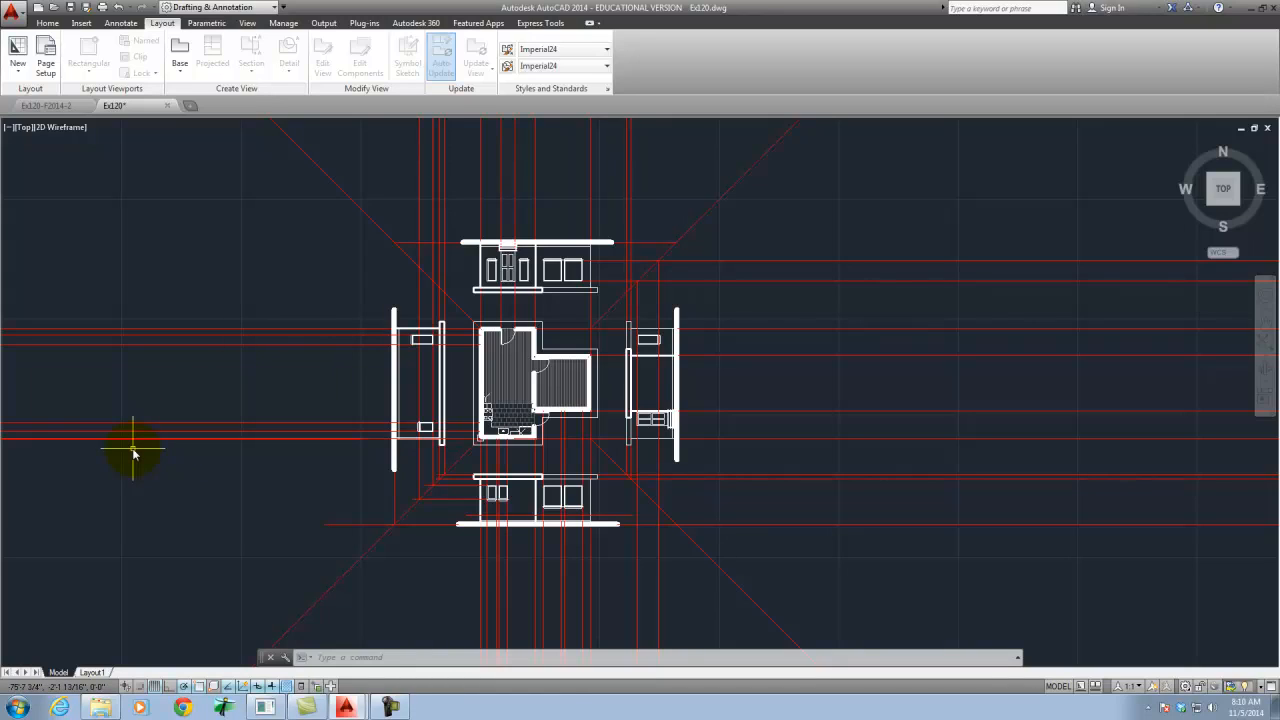
- Switch from model space to the Layout1 paper space sheet
mouse_move(101, 672)
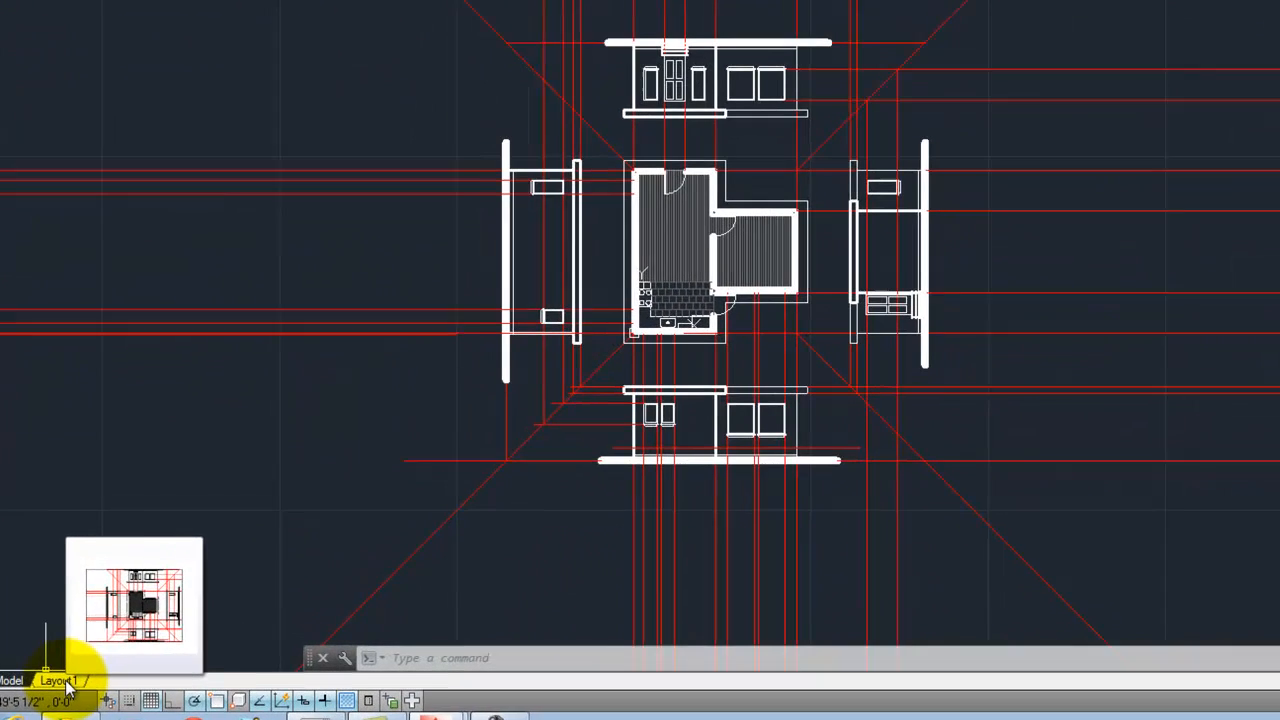
left_click(91, 673)
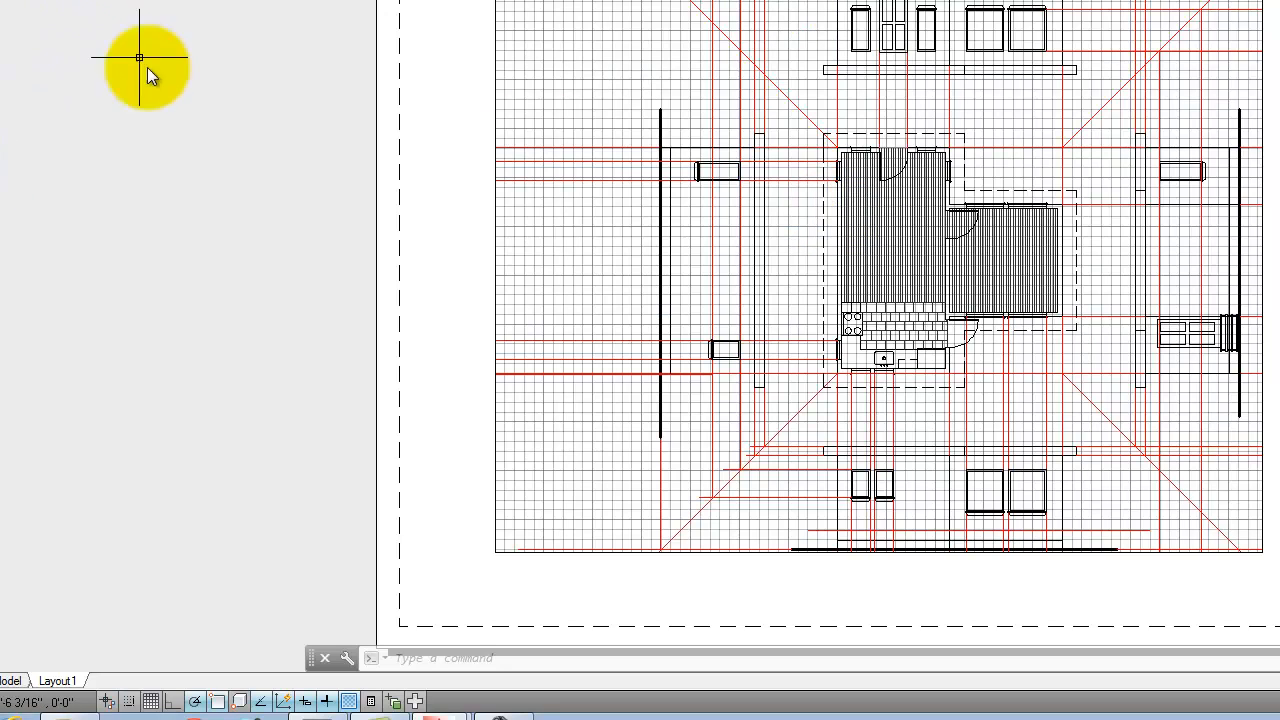
mouse_move(4, 688)
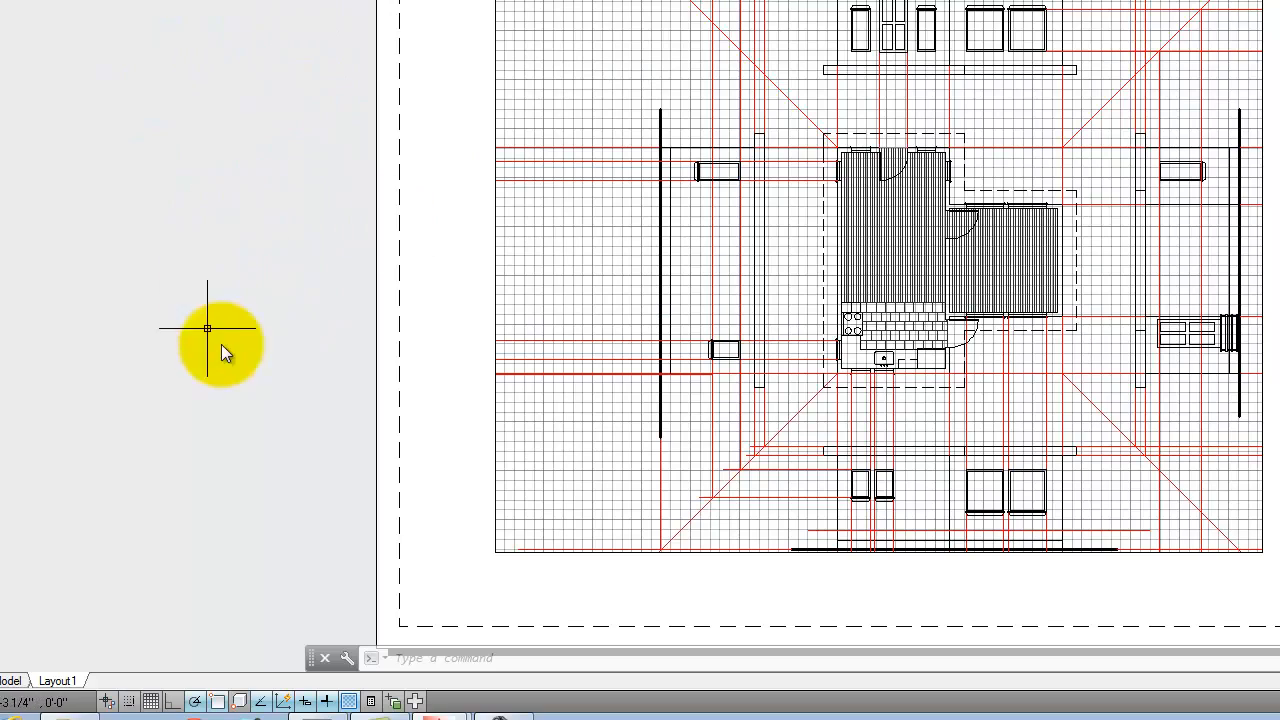
mouse_move(64, 684)
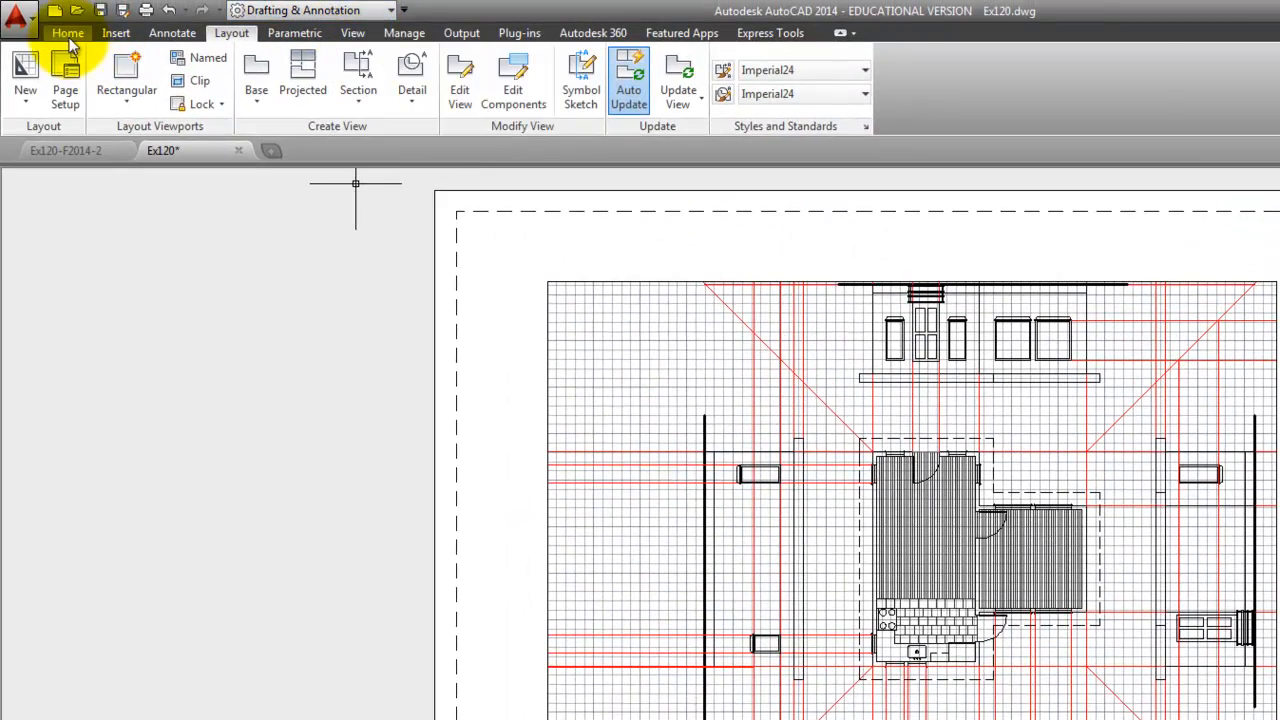
- Open Layout1's page setup for modification and set the plotter to DWG To PDF.pc3
left_click(68, 33)
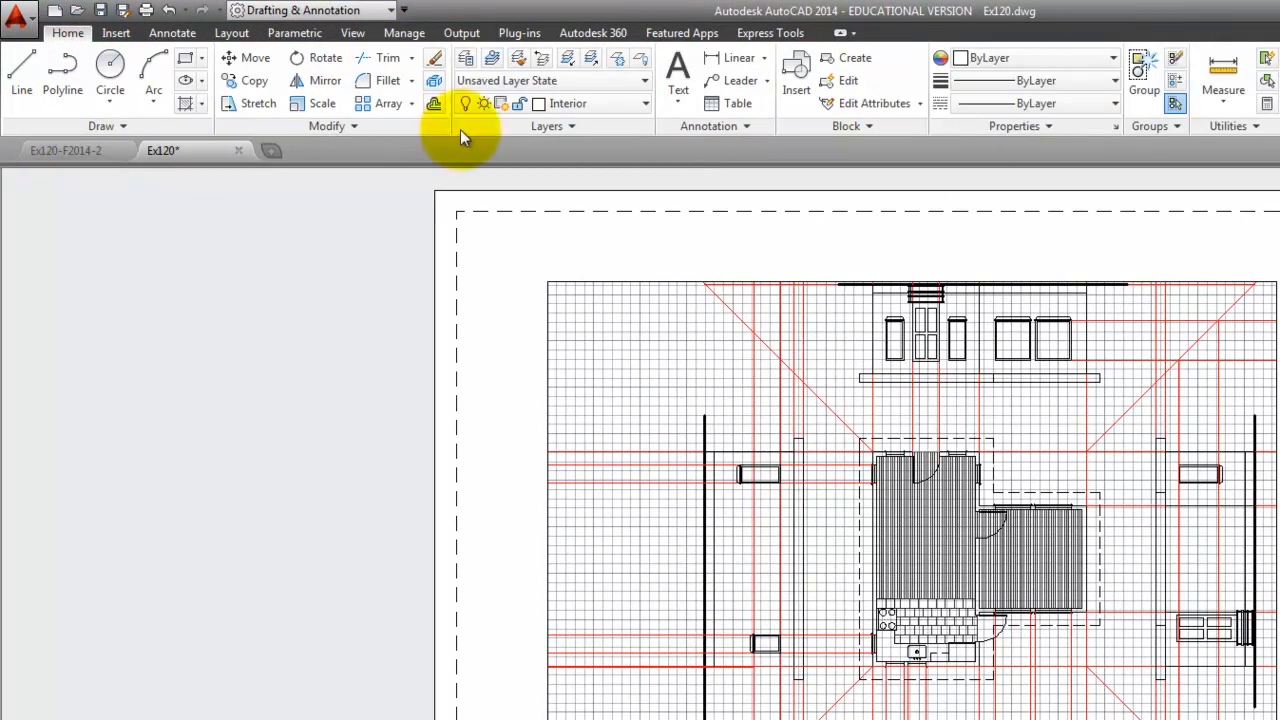
left_click(232, 33)
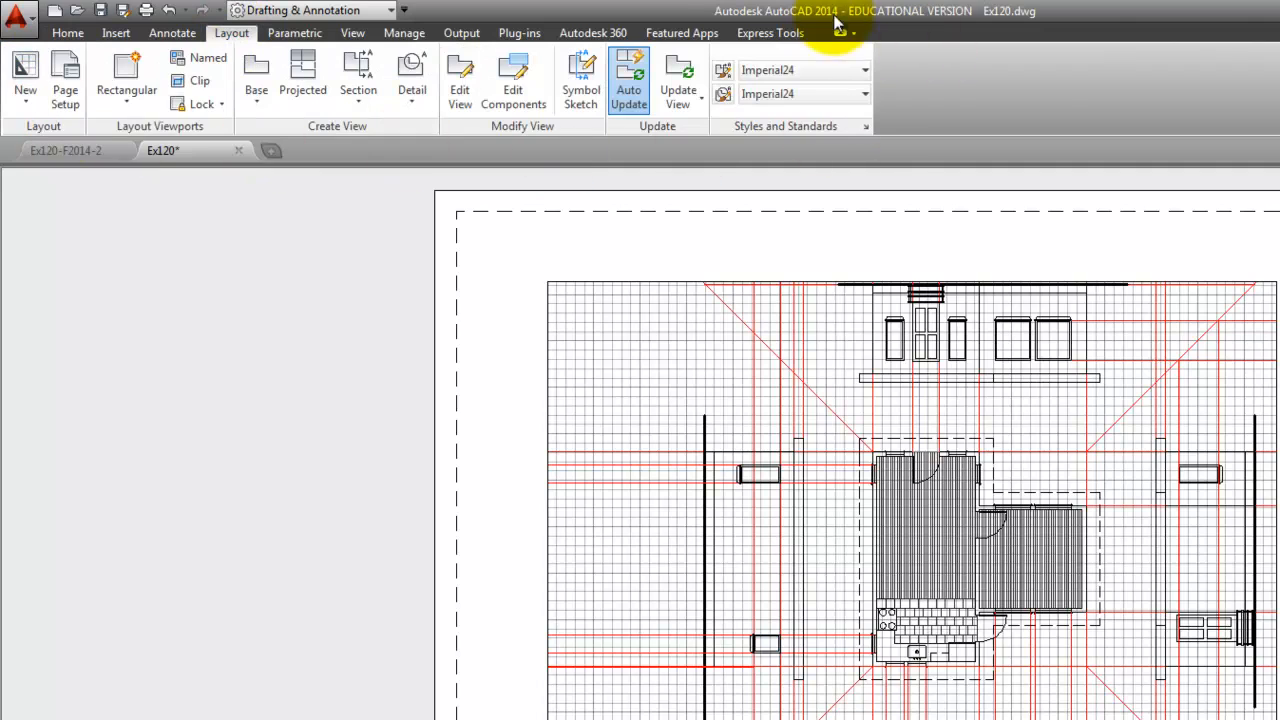
left_click(68, 80)
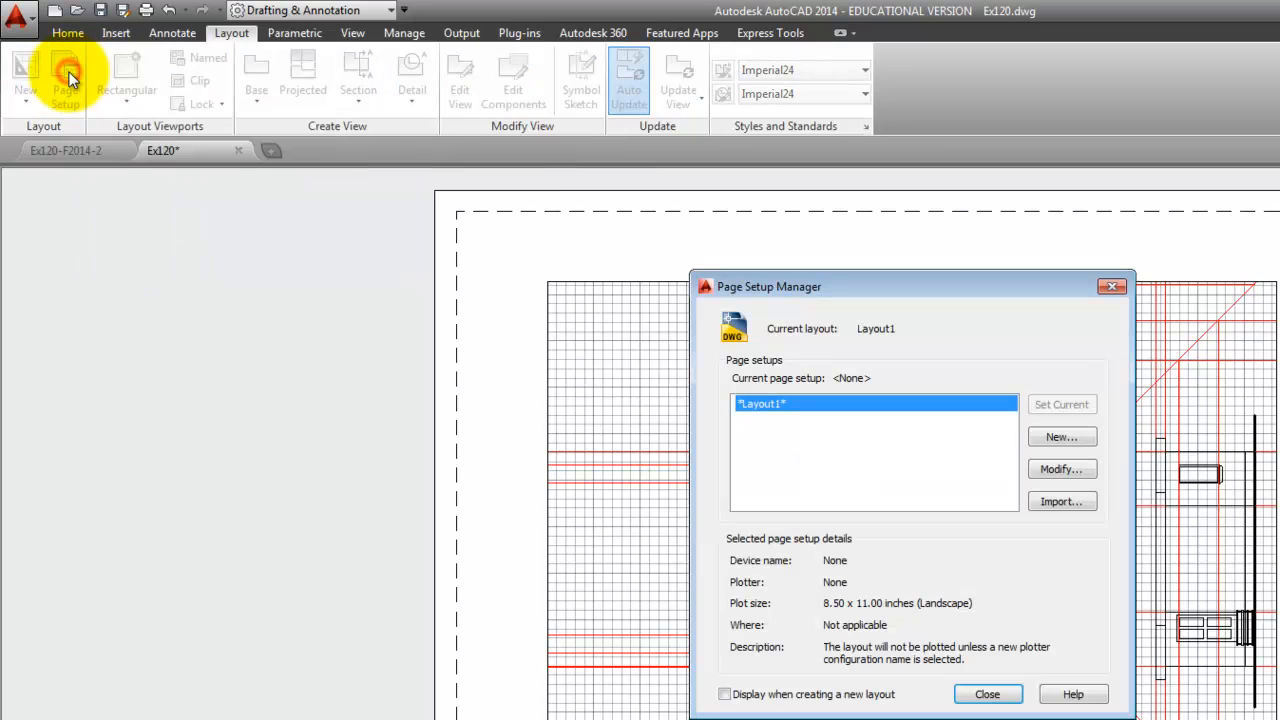
left_click_drag(819, 274, 650, 245)
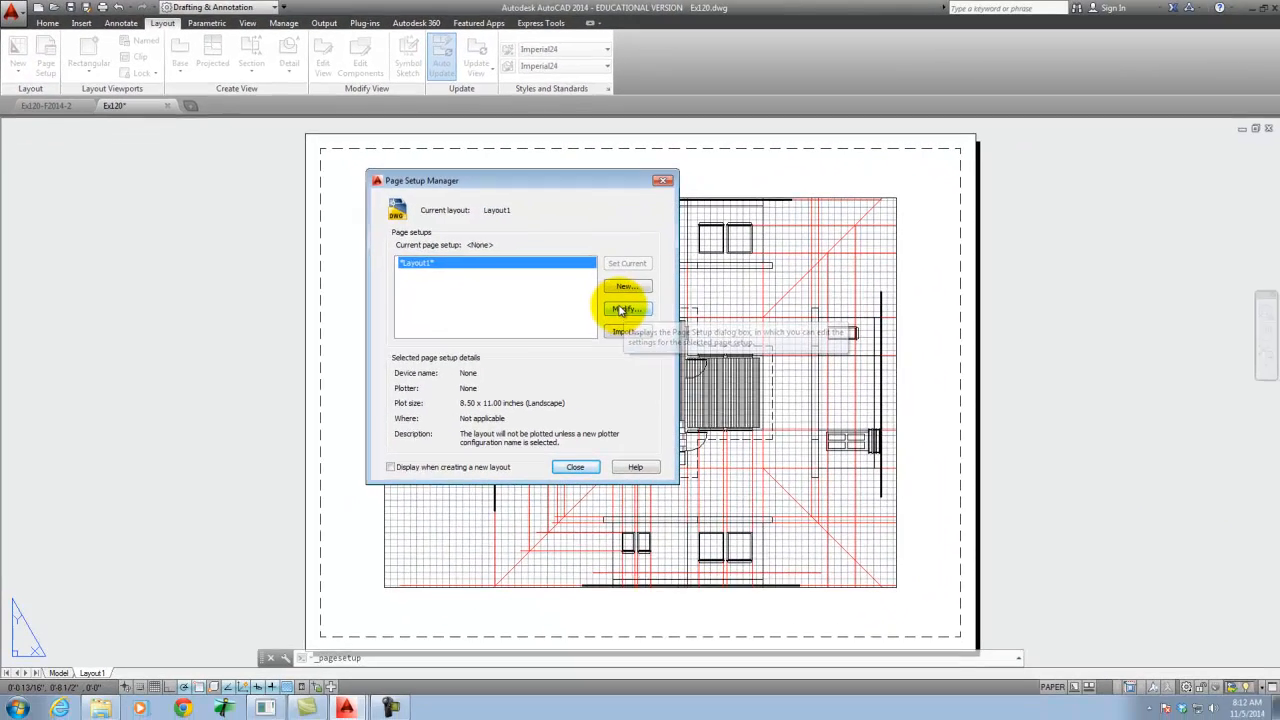
left_click(888, 442)
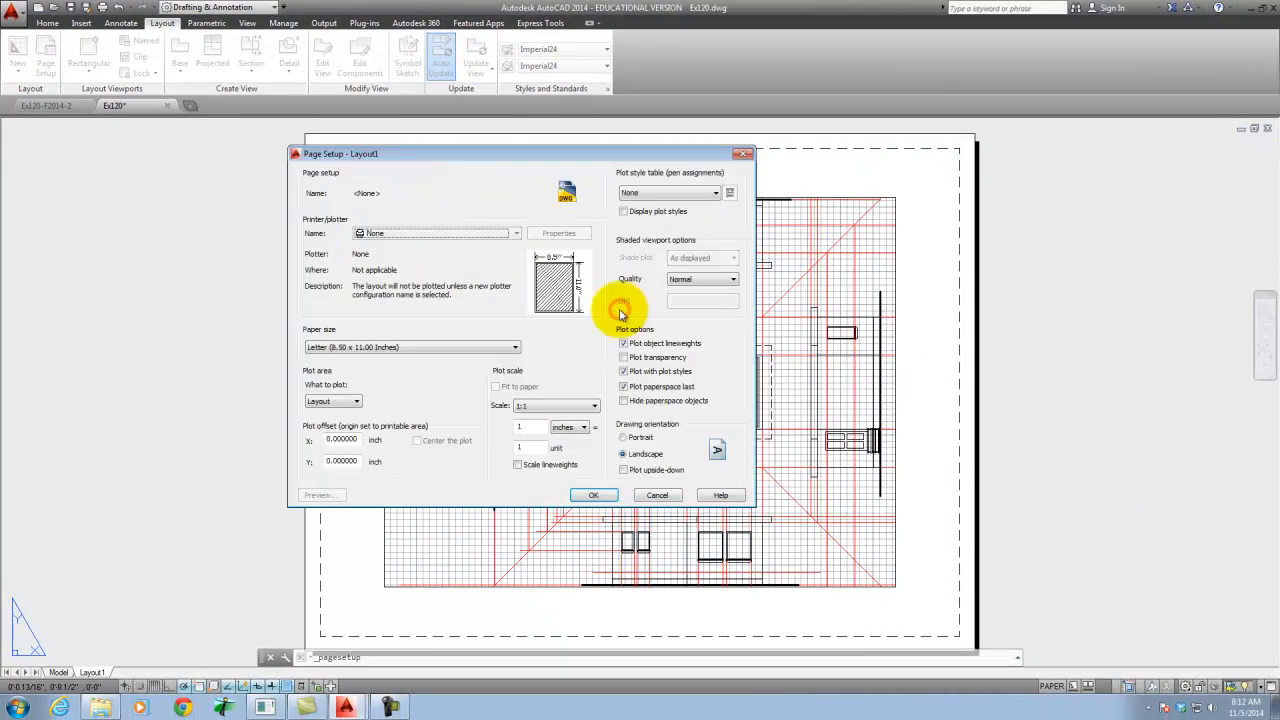
left_click_drag(443, 157, 496, 174)
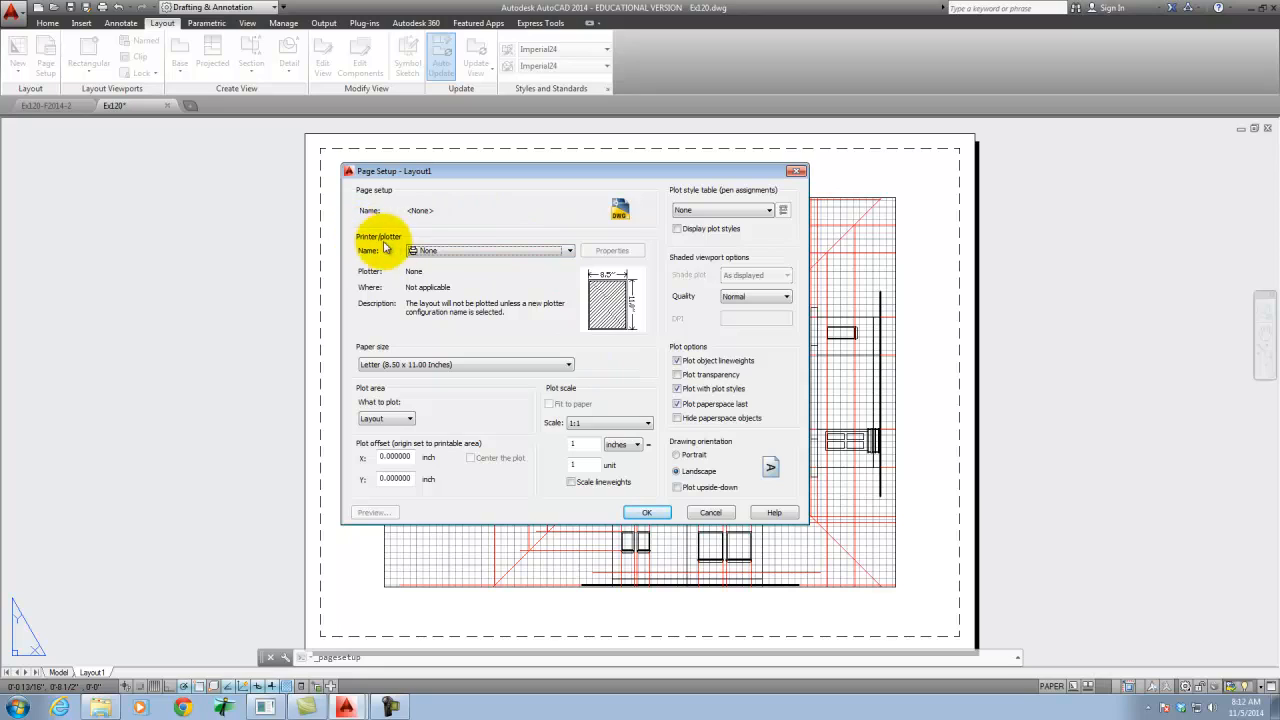
left_click(474, 251)
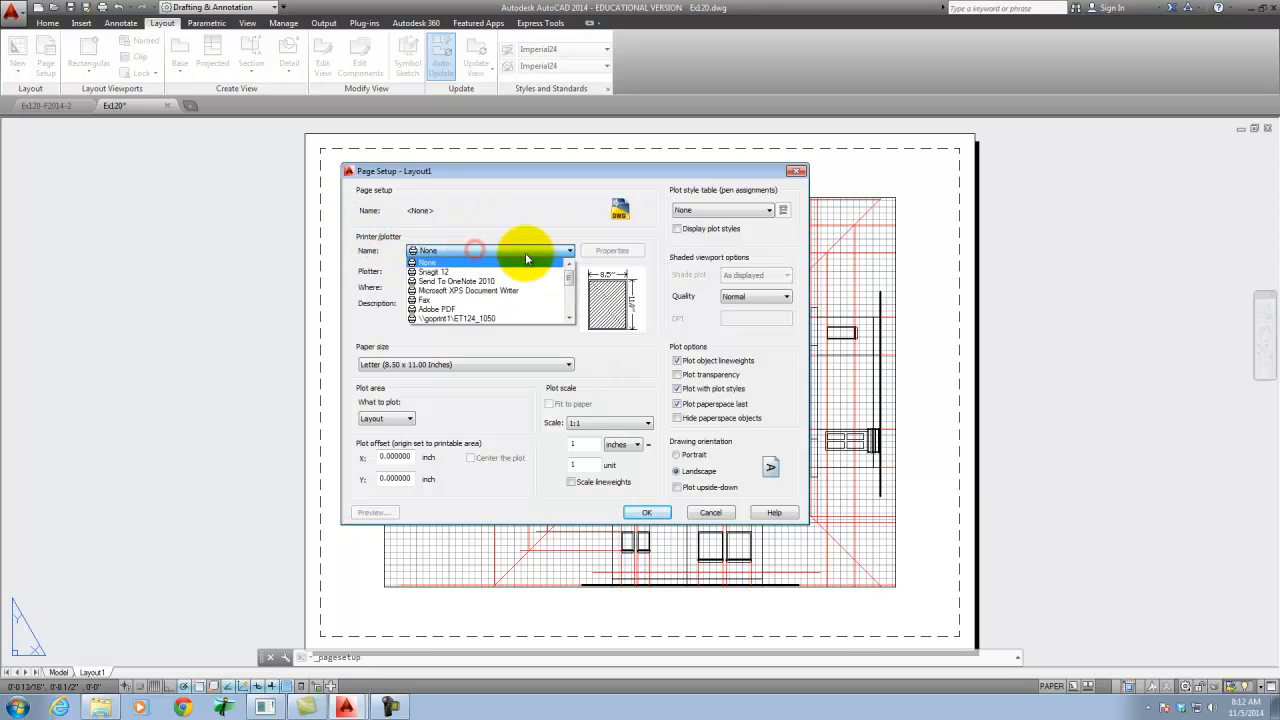
left_click_drag(569, 279, 569, 325)
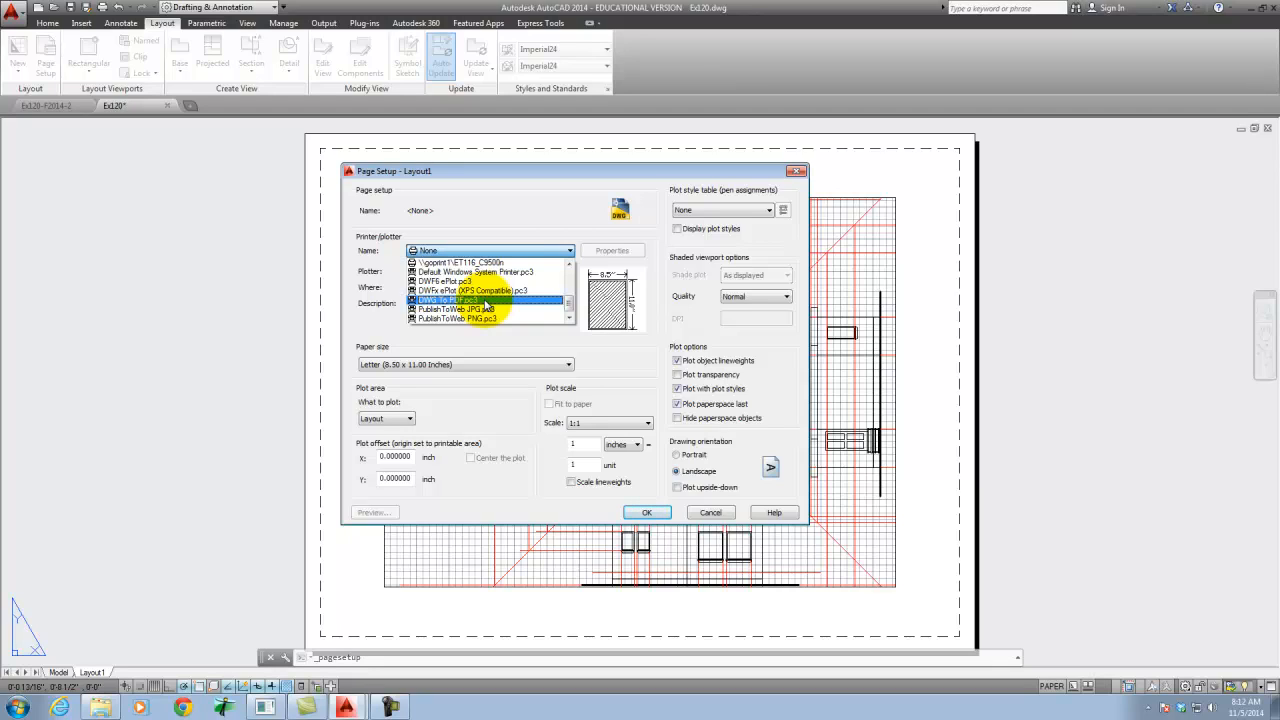
left_click(467, 302)
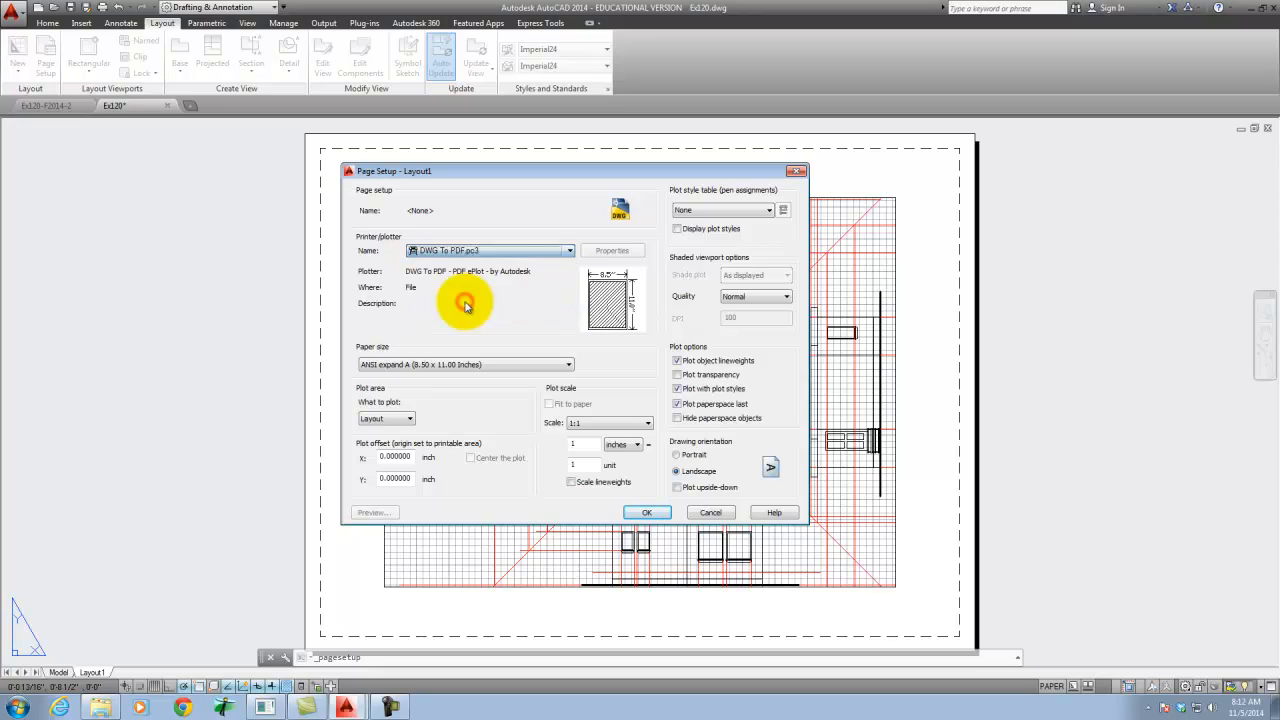
left_click(508, 251)
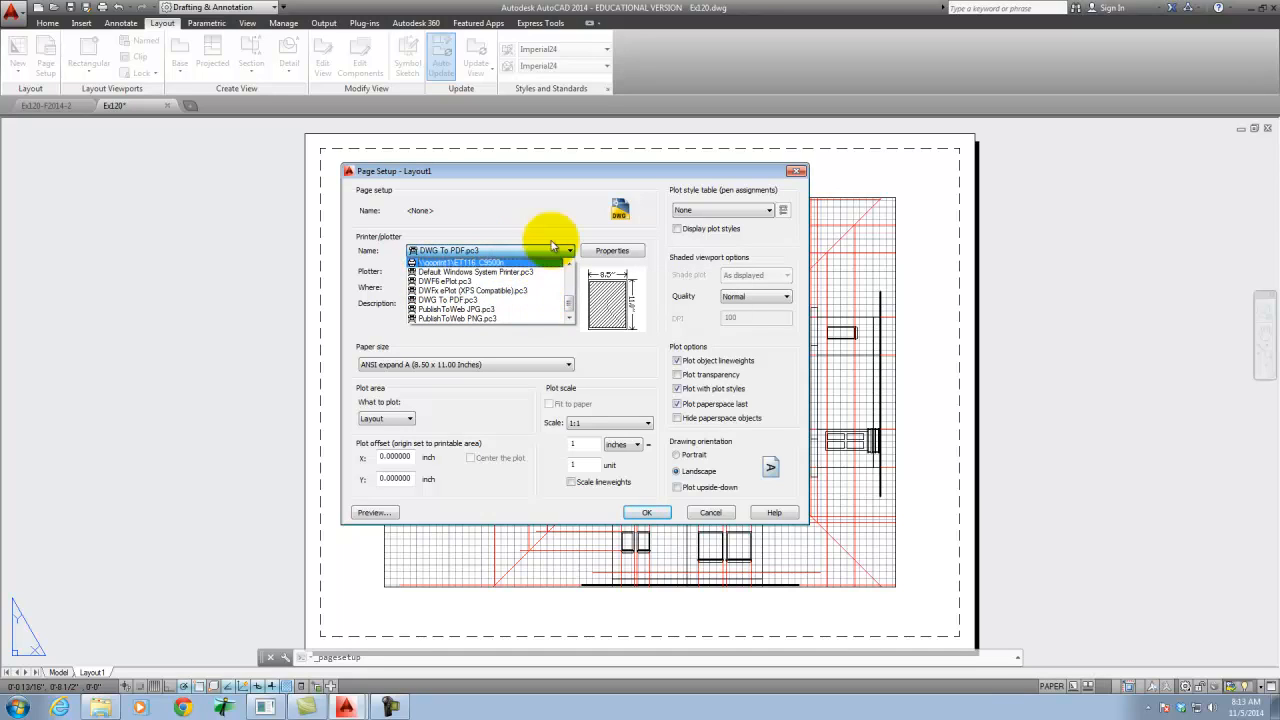
left_click(449, 303)
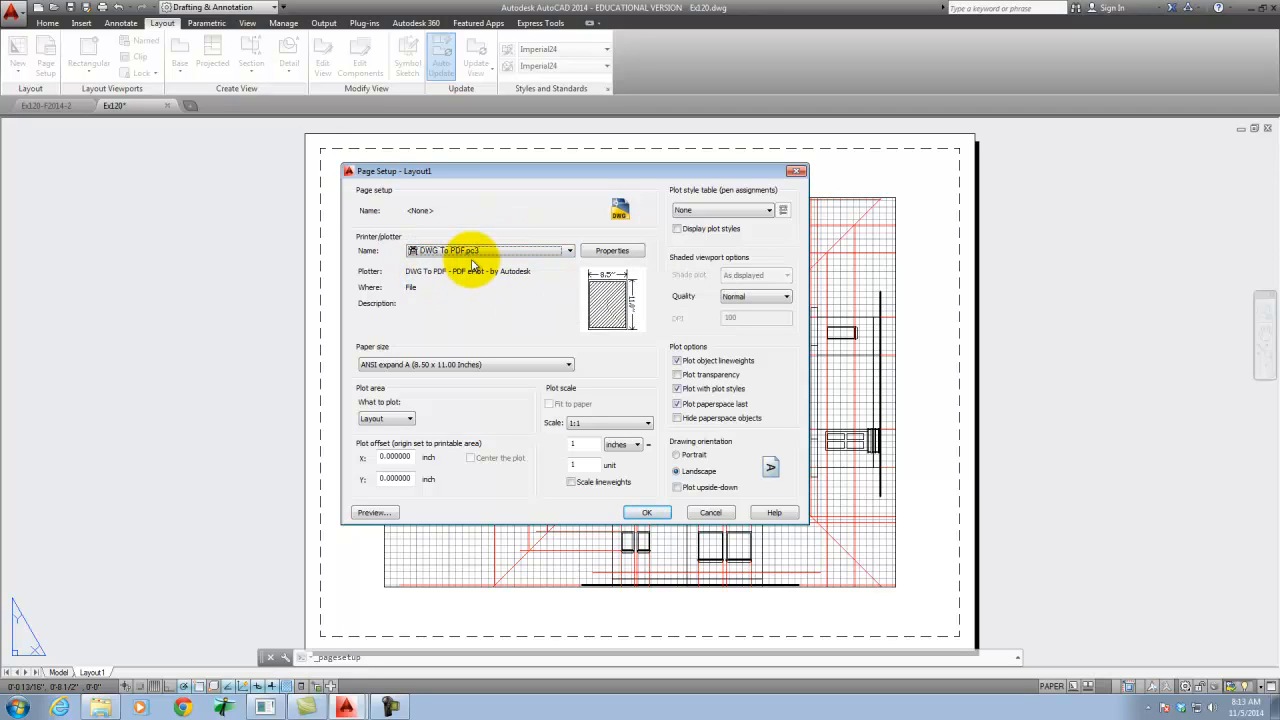
- Review the DWG To PDF plotter properties and set the paper size to ANSI C (22.00 x 17.00 Inches)
left_click(612, 252)
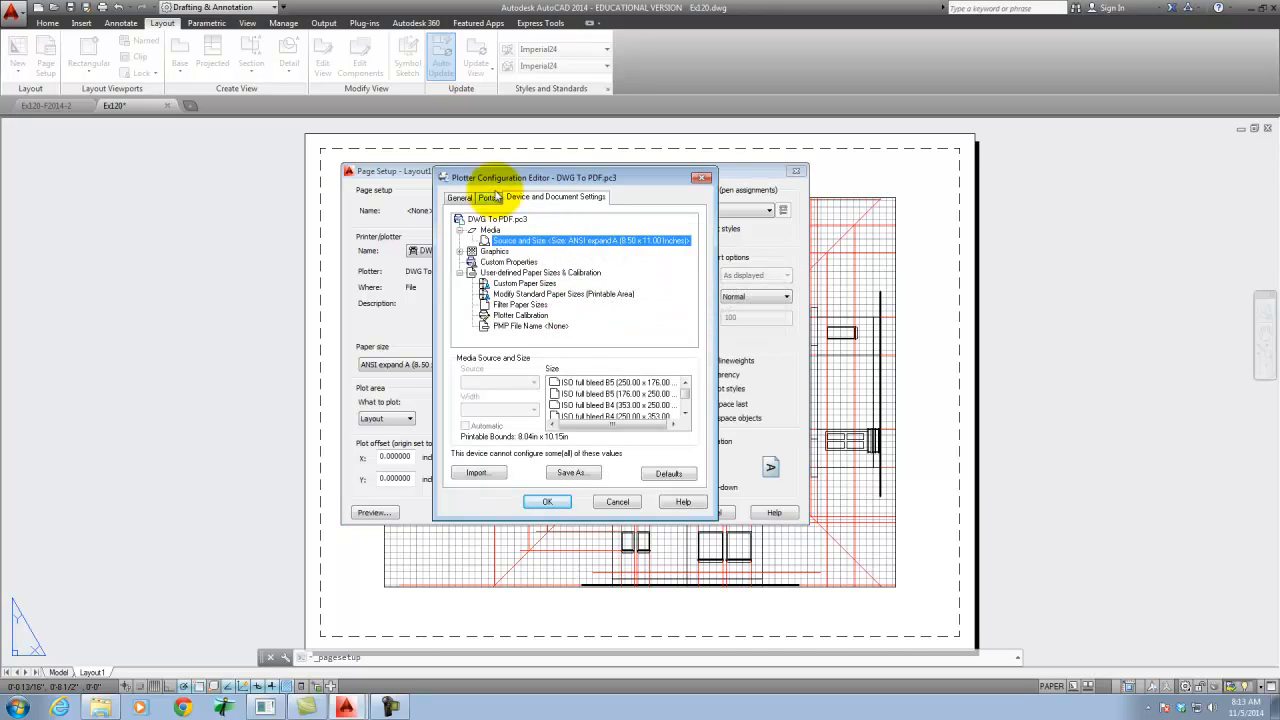
left_click(547, 501)
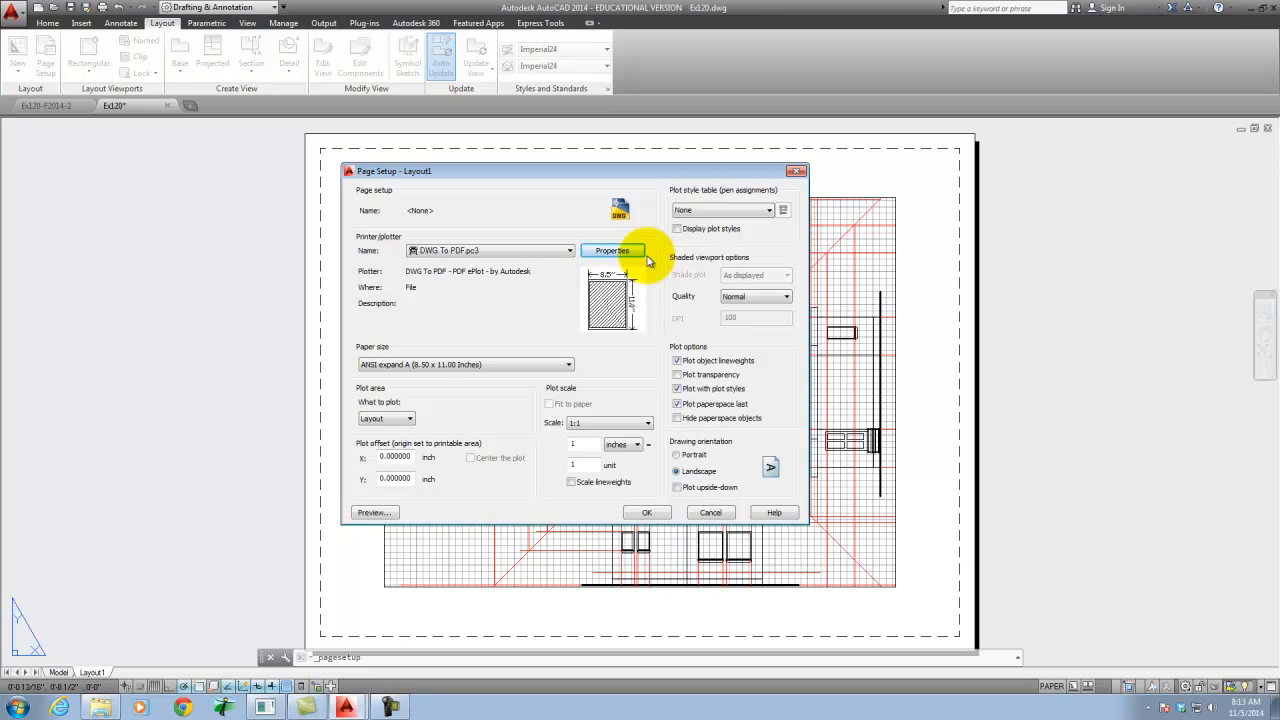
left_click(436, 365)
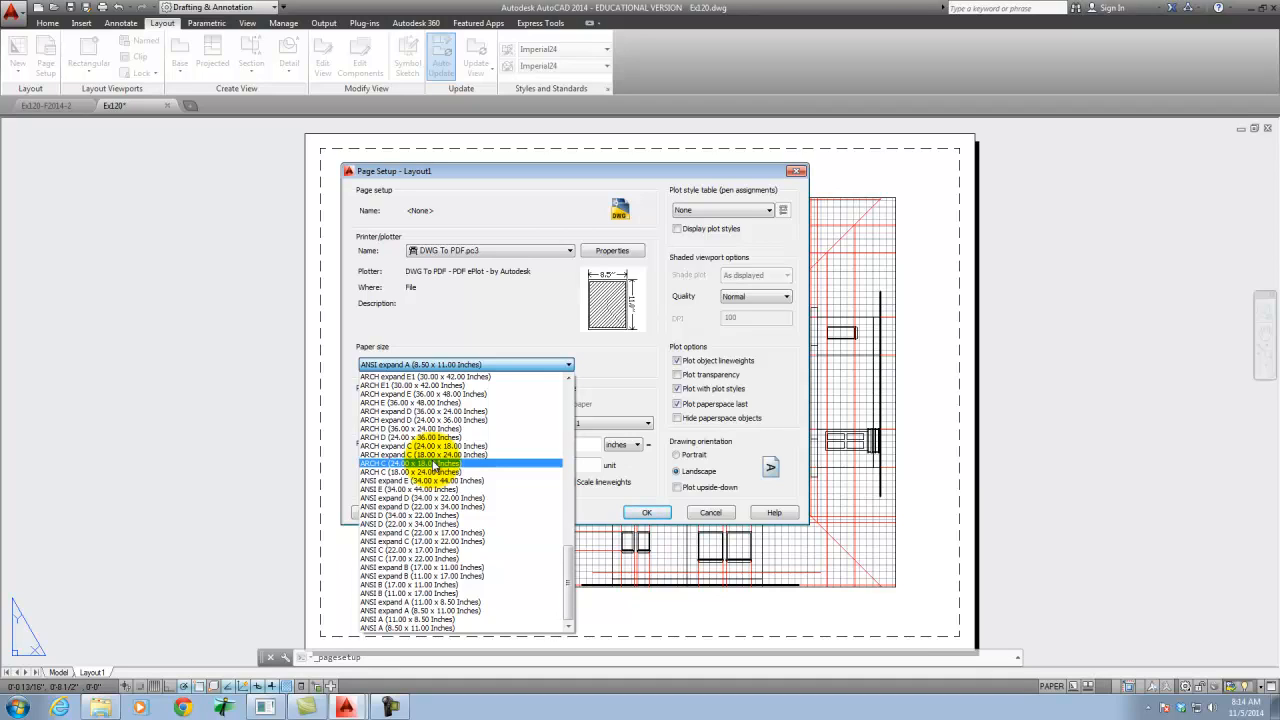
left_click(483, 550)
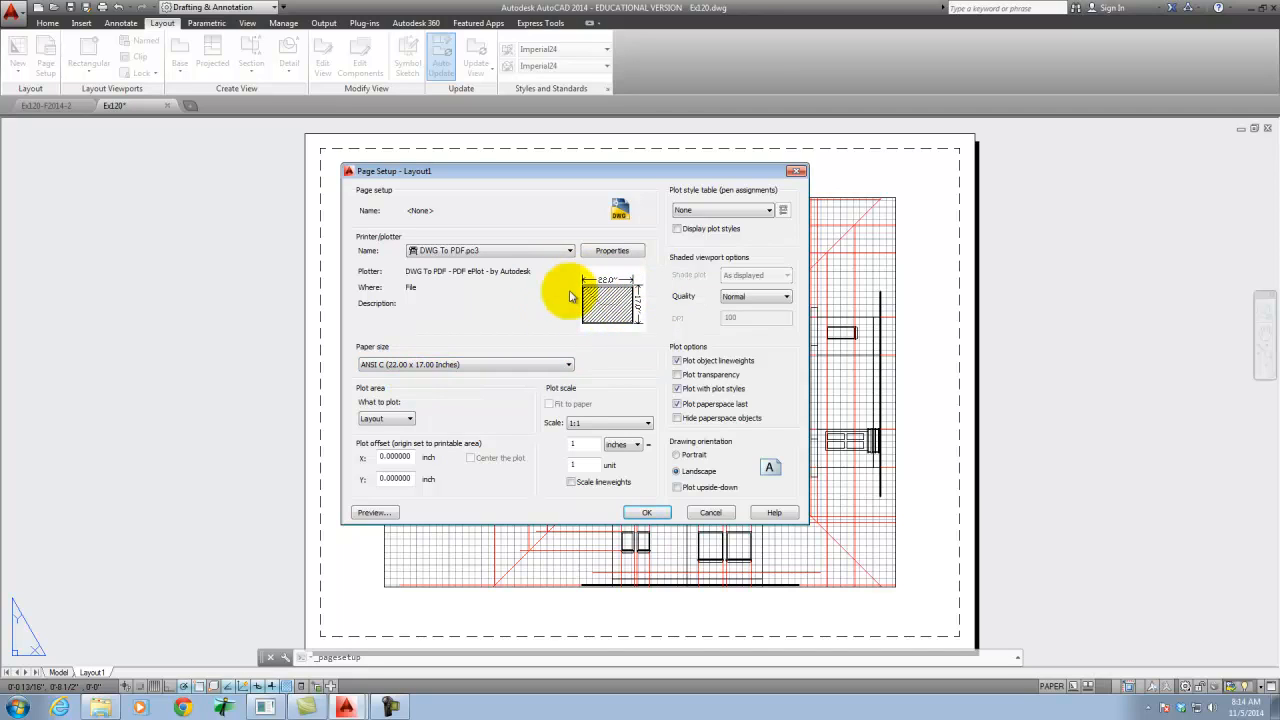
mouse_move(598, 288)
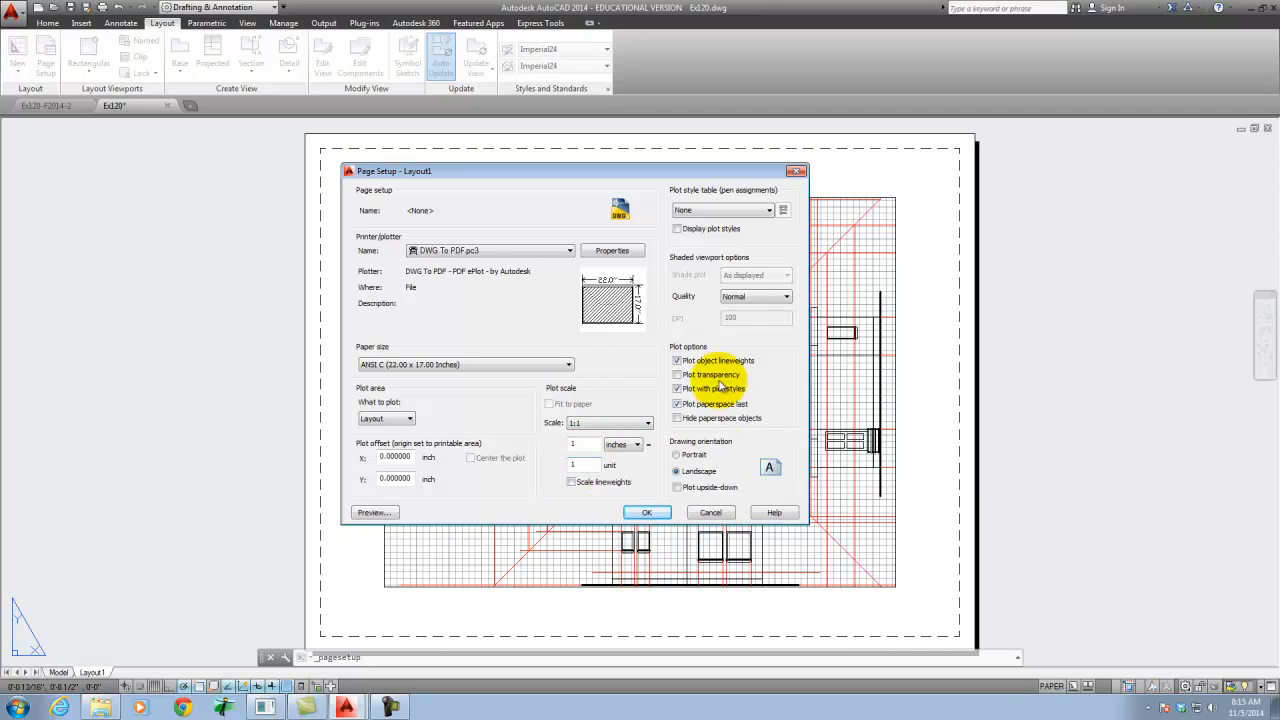
- Assign the acad.ctb plot style table, set the shaded viewport quality to Maximum, and apply the page setup to Layout1
left_click(724, 212)
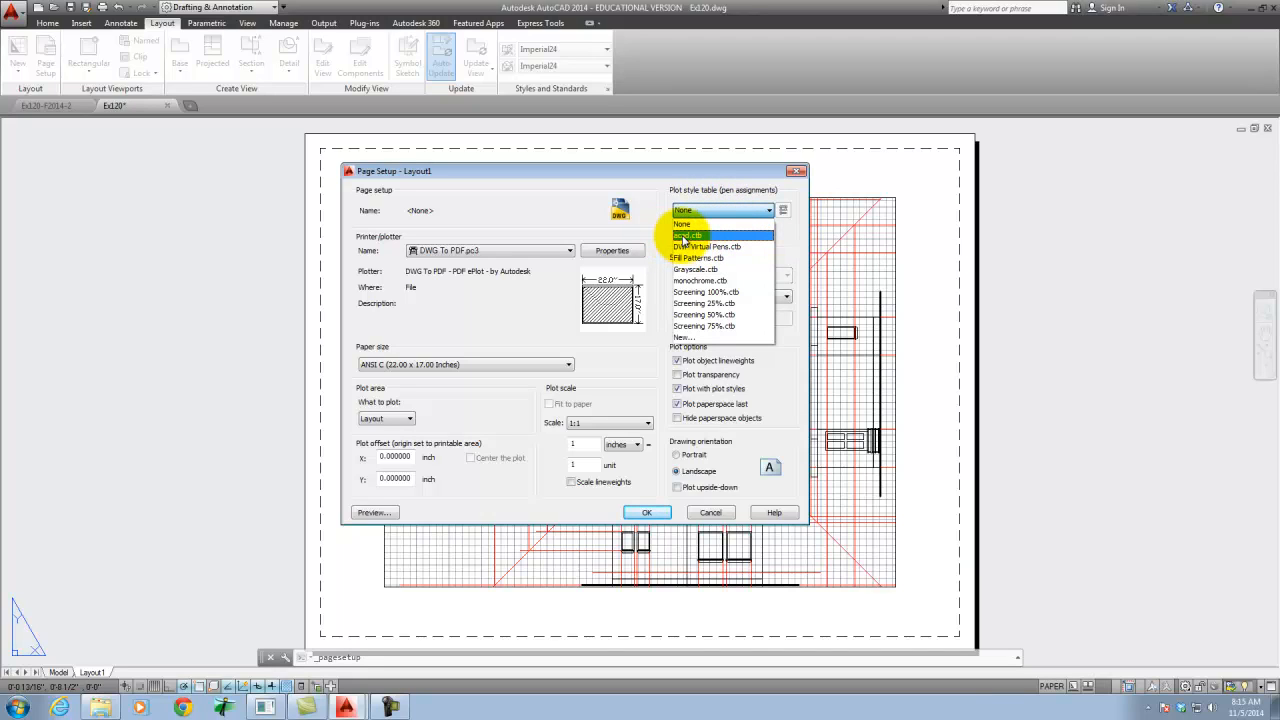
left_click(689, 236)
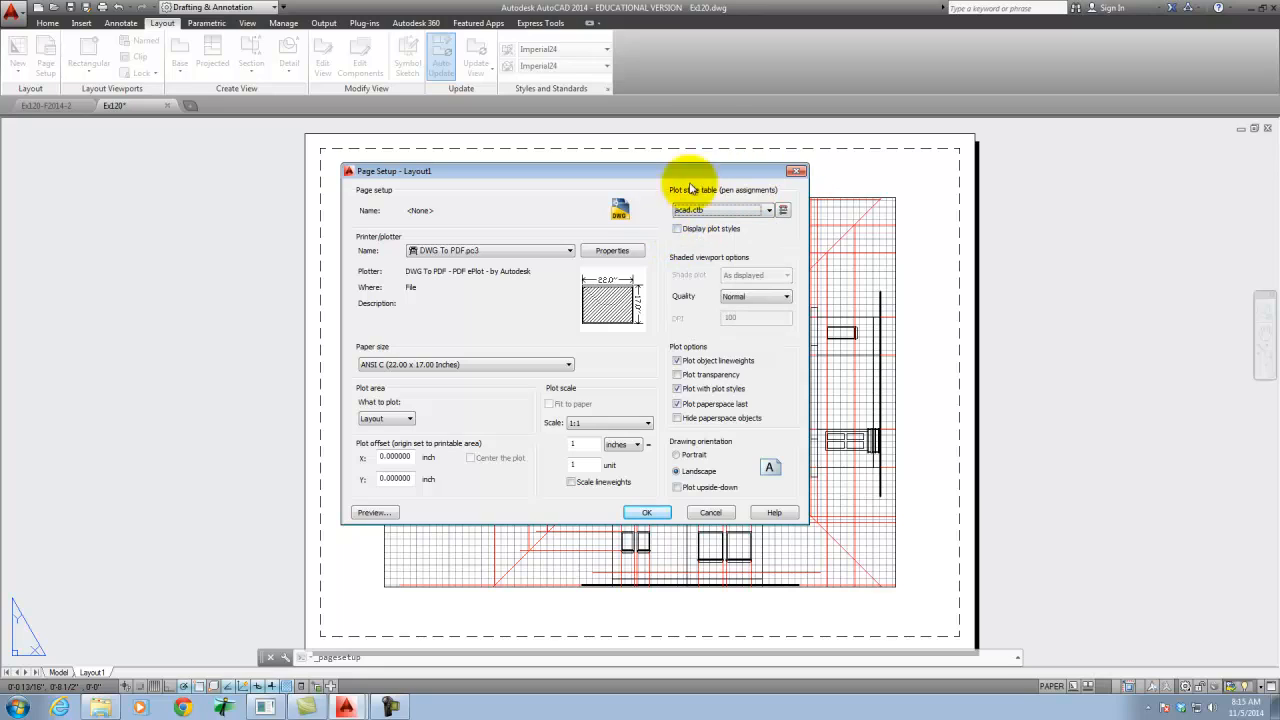
left_click(728, 212)
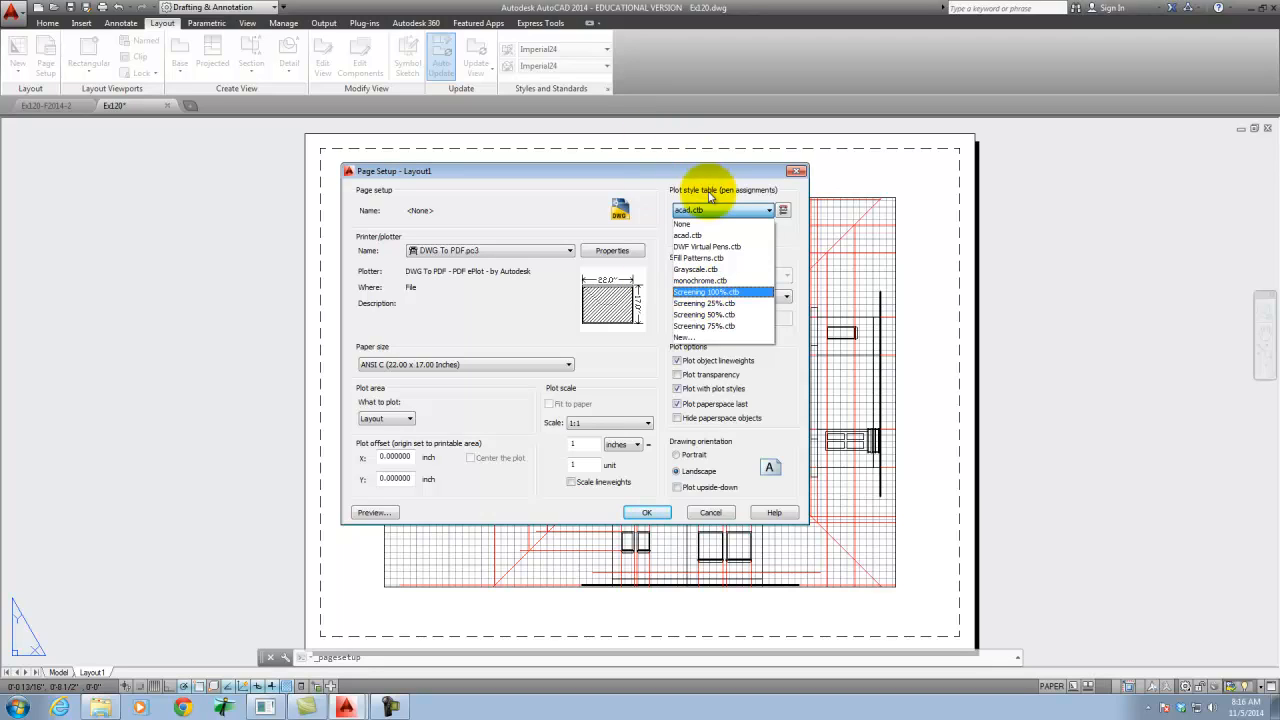
left_click(690, 188)
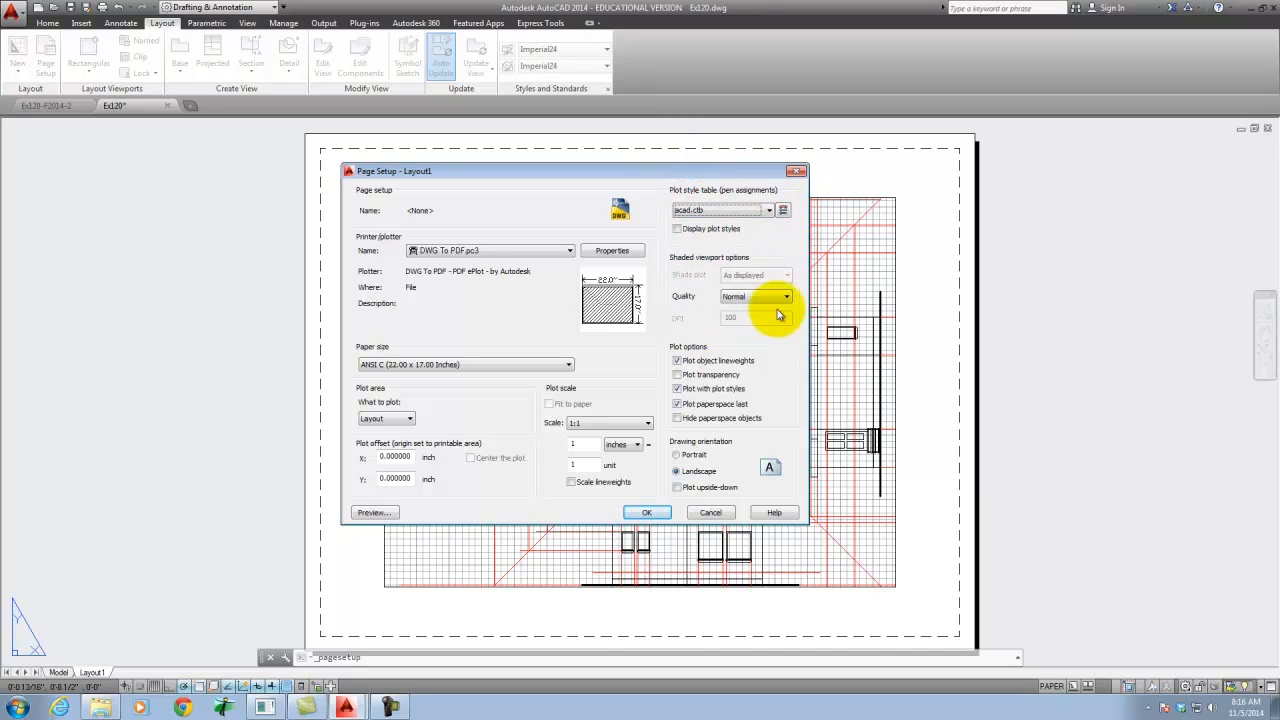
left_click(759, 298)
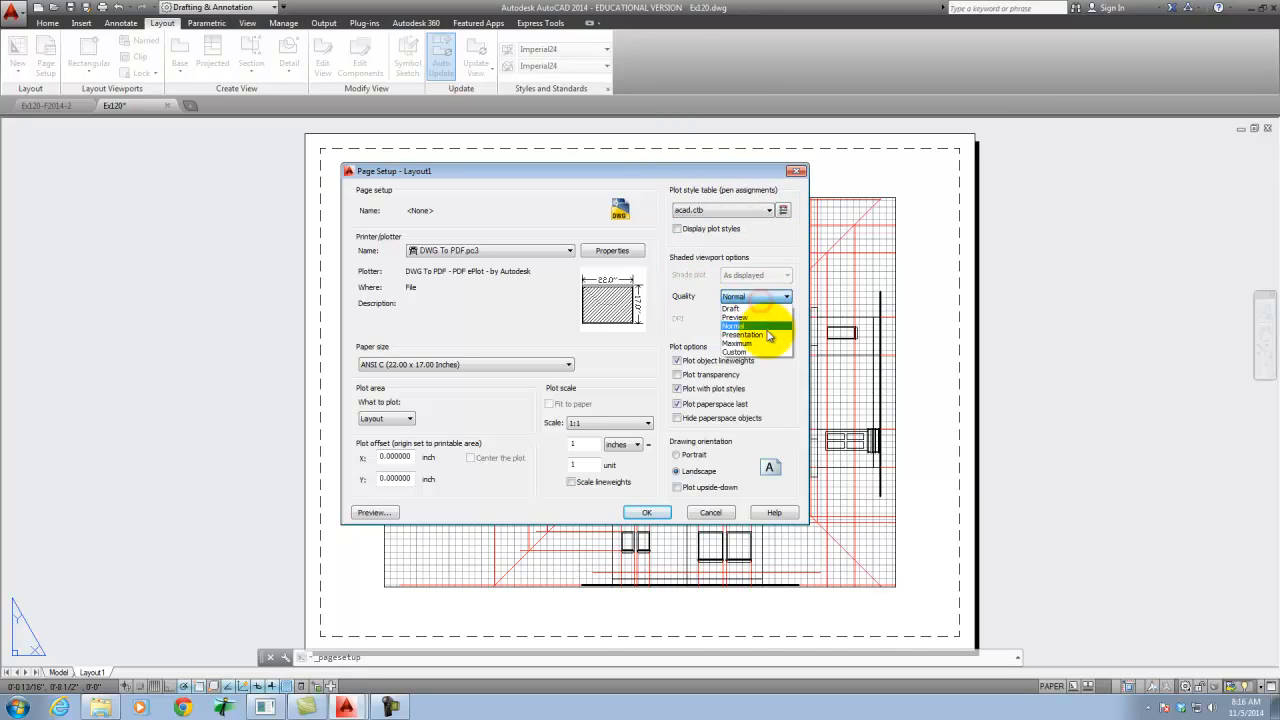
left_click(763, 342)
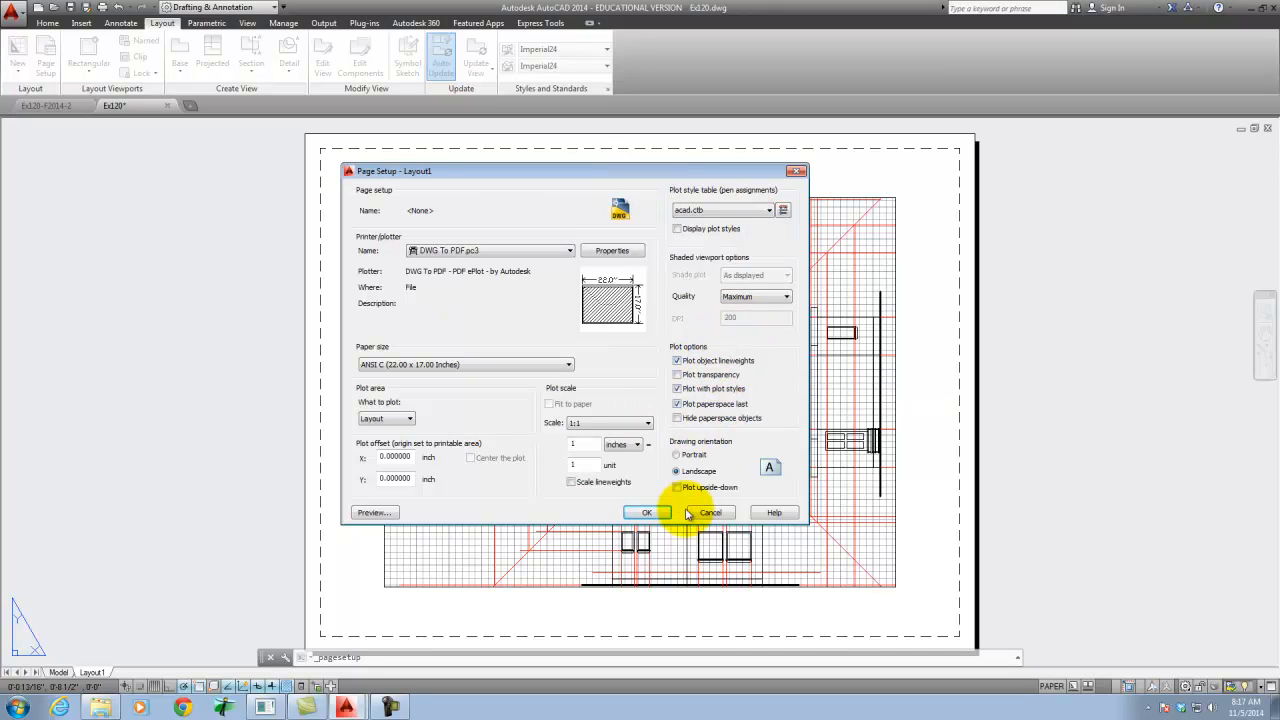
left_click(648, 514)
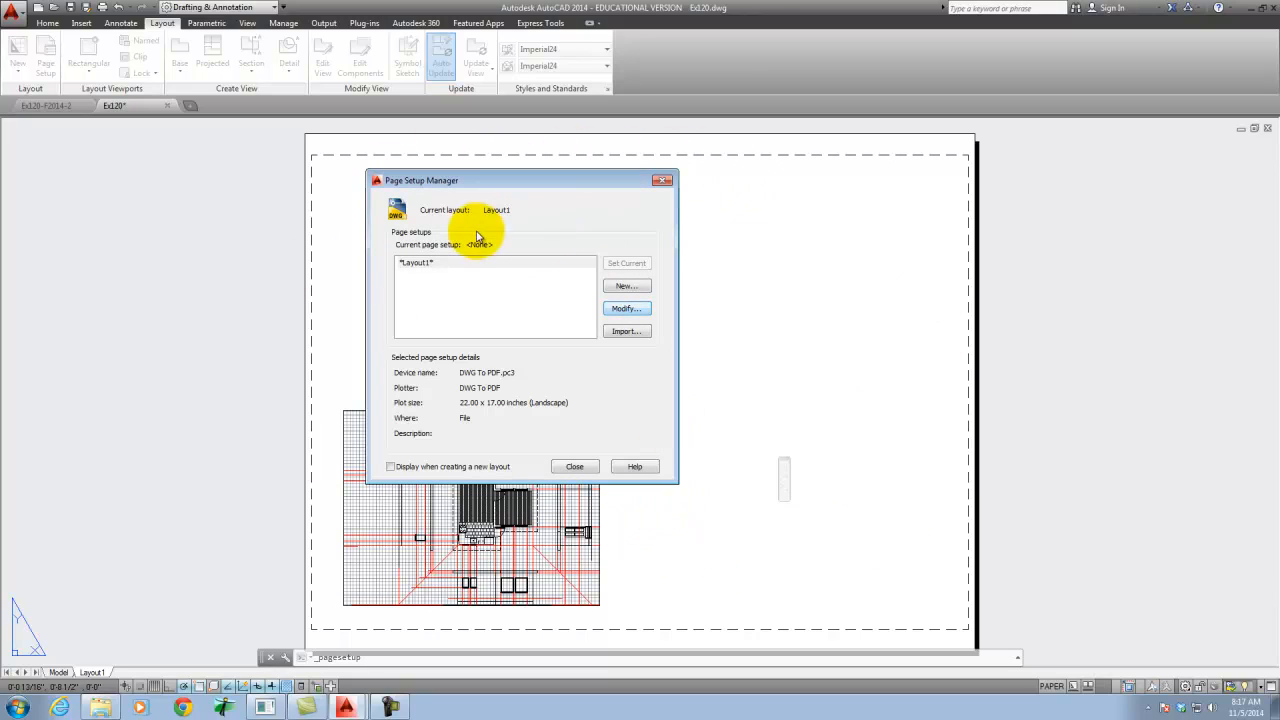
left_click(580, 467)
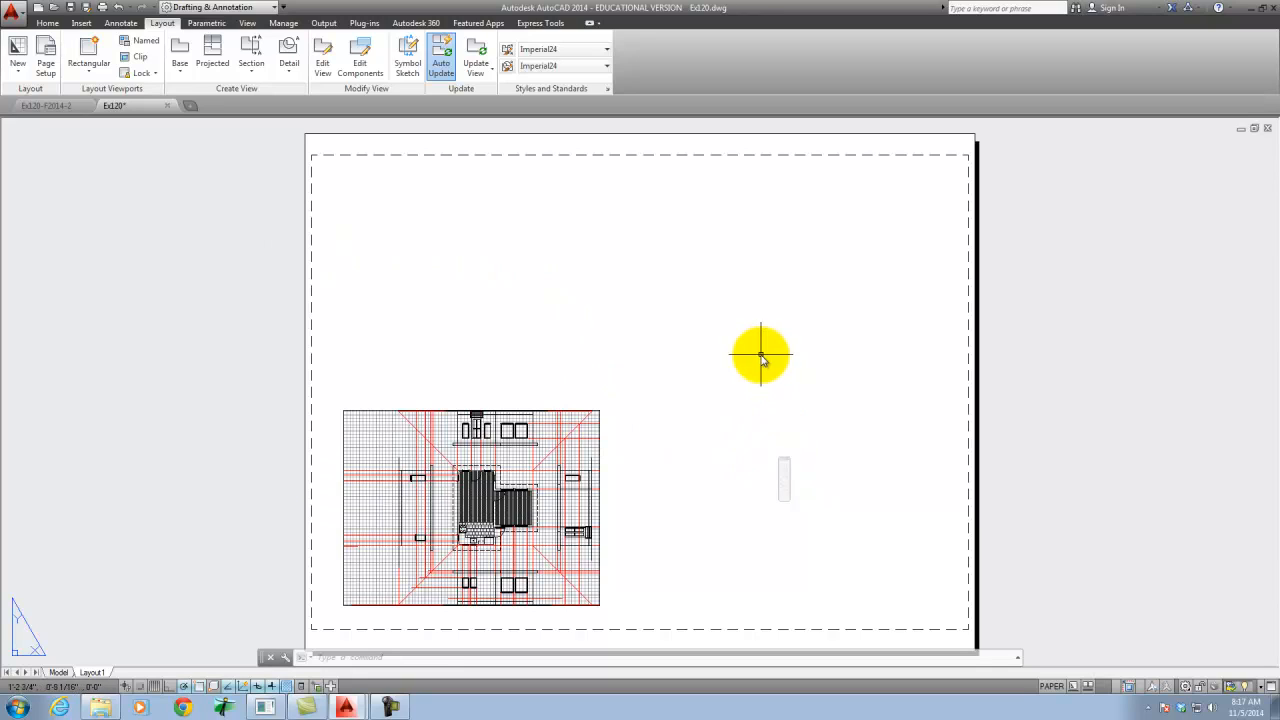
left_click(592, 411)
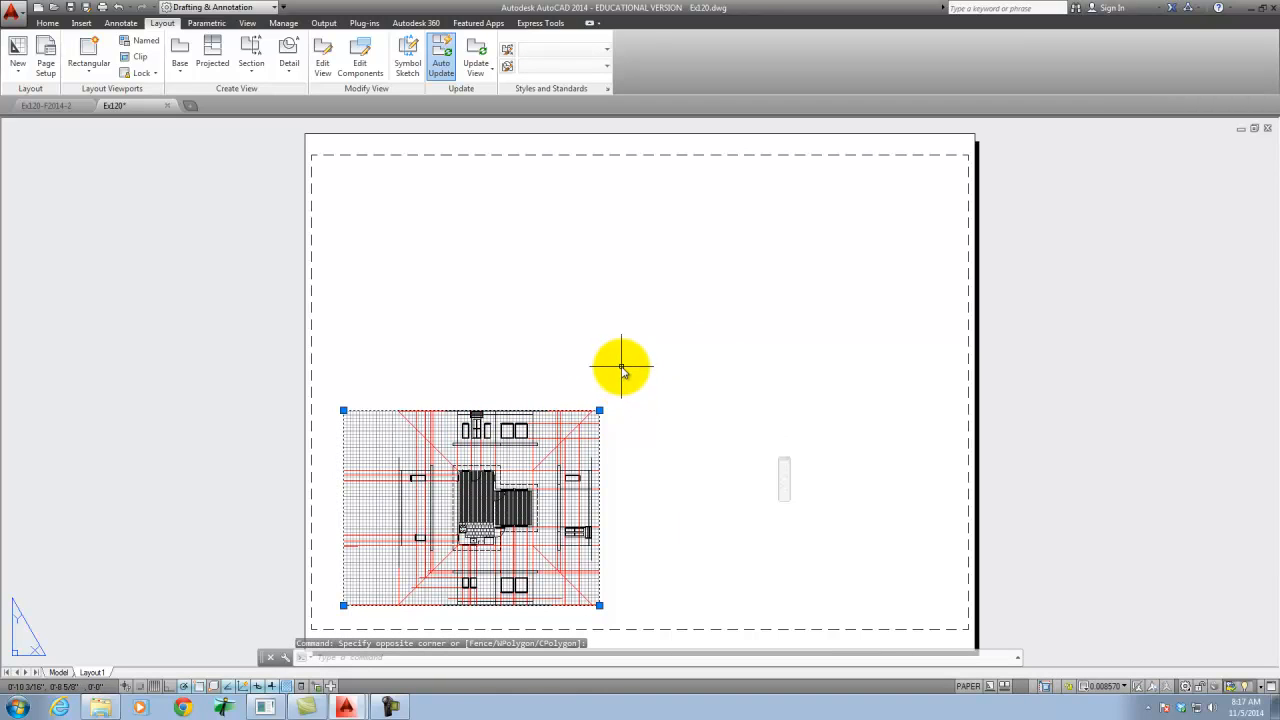
left_click(641, 363)
left_click(686, 358)
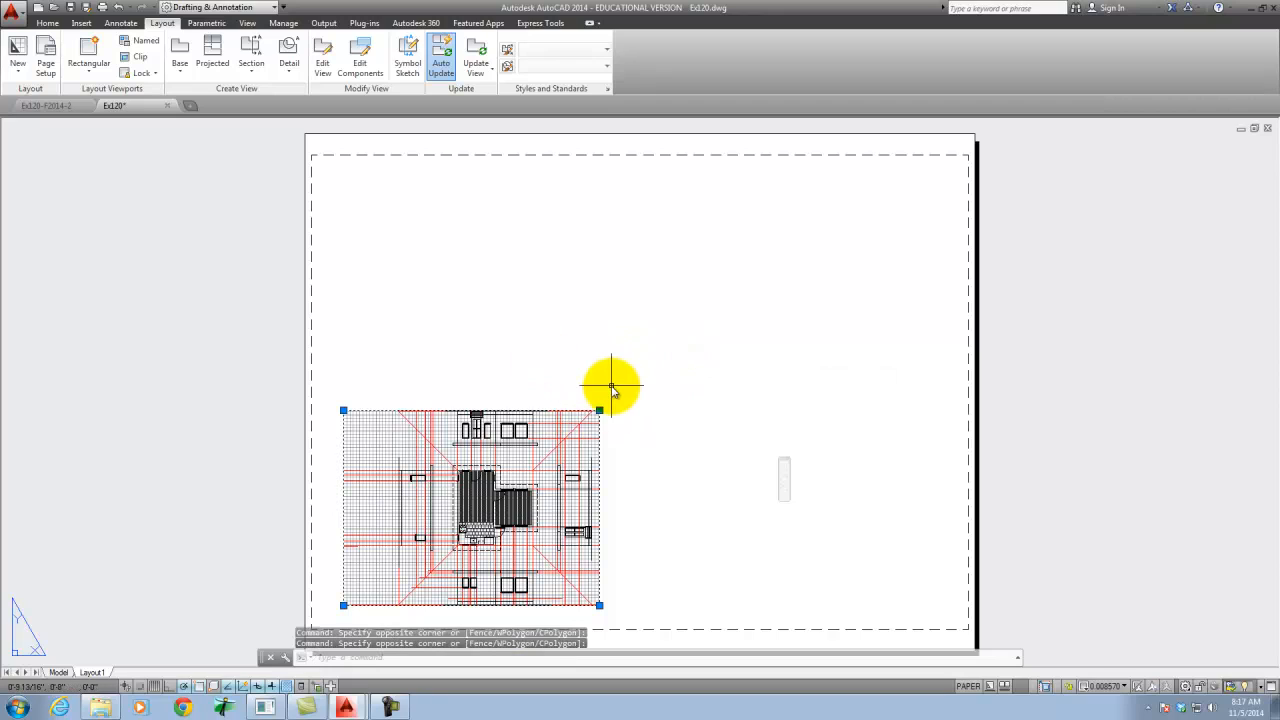
key("Escape")
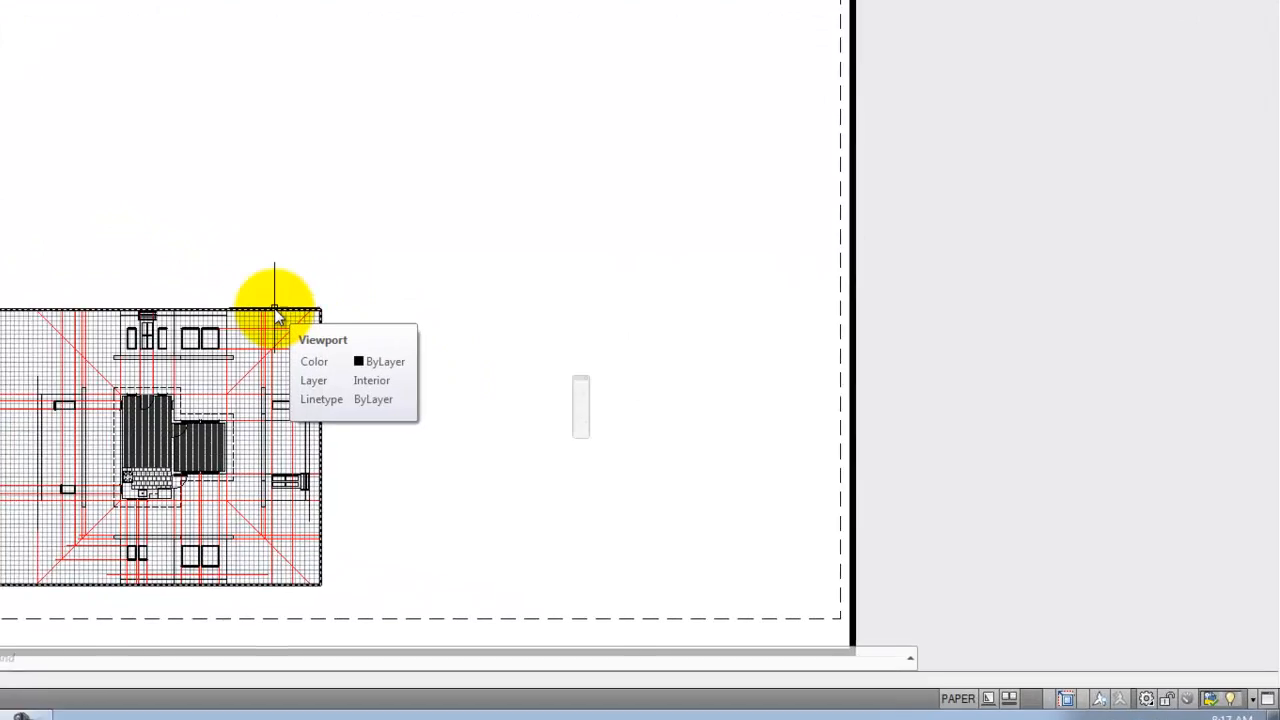
- Move the viewport toward the middle of the Layout1 sheet
left_click(275, 308)
type("move")
key("Return")
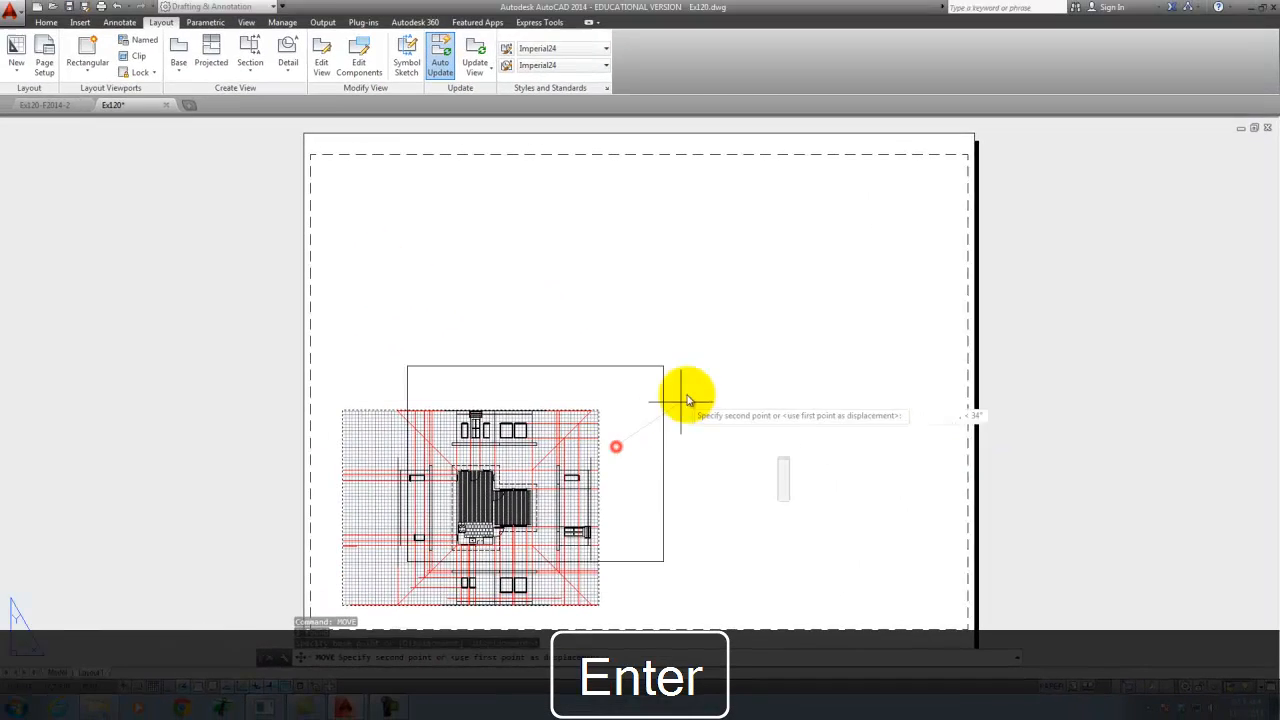
left_click(472, 169)
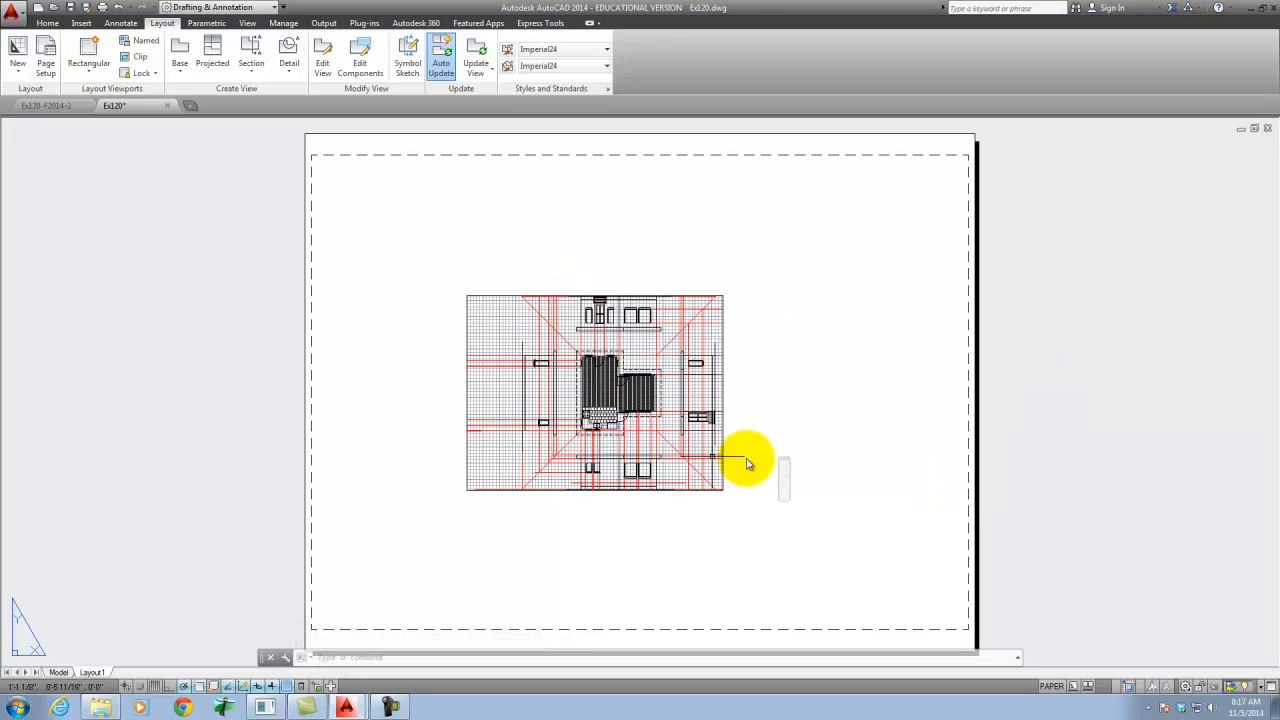
- Show the properties of the moved viewport and dock the Properties palette beside the drawing
left_click(723, 306)
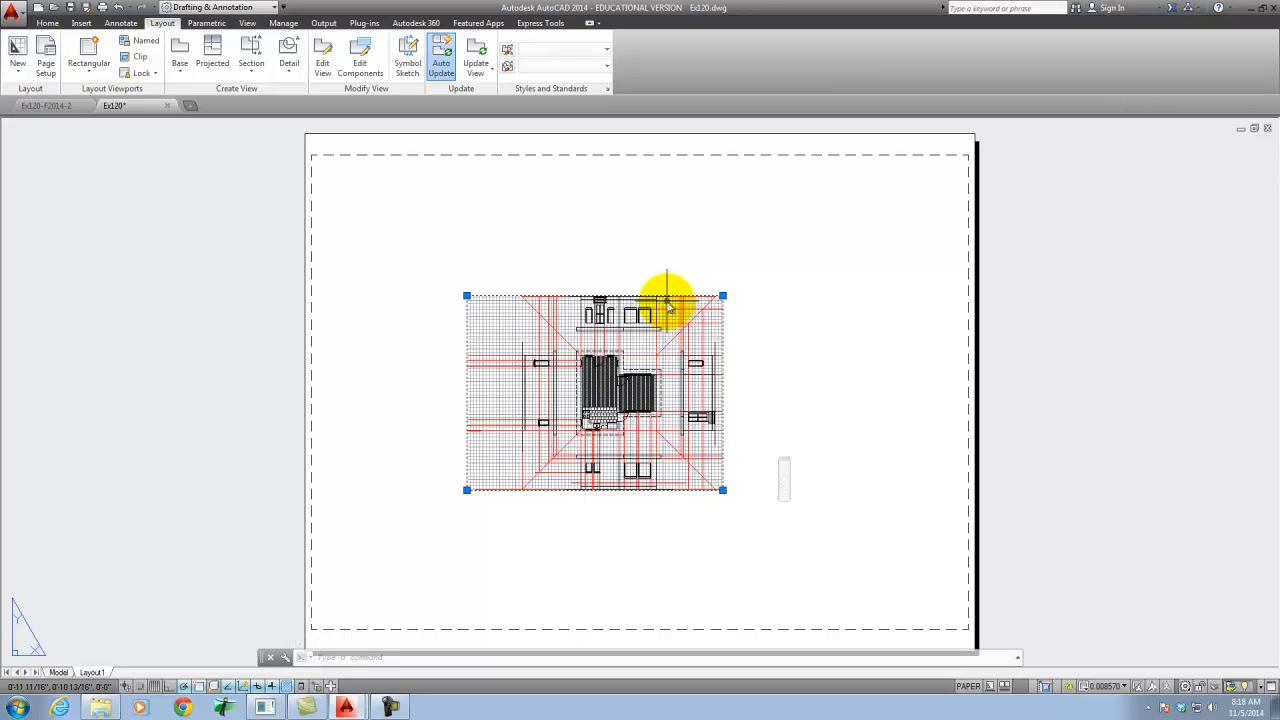
type("propertie")
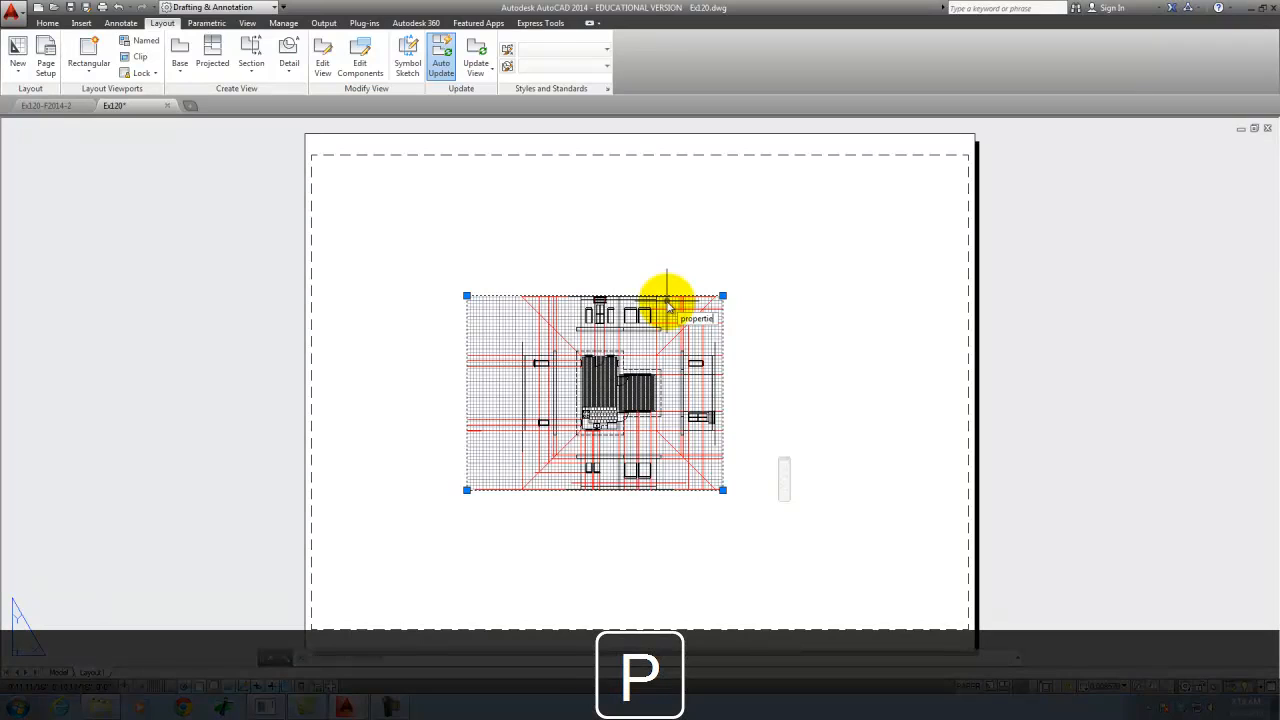
key("Return")
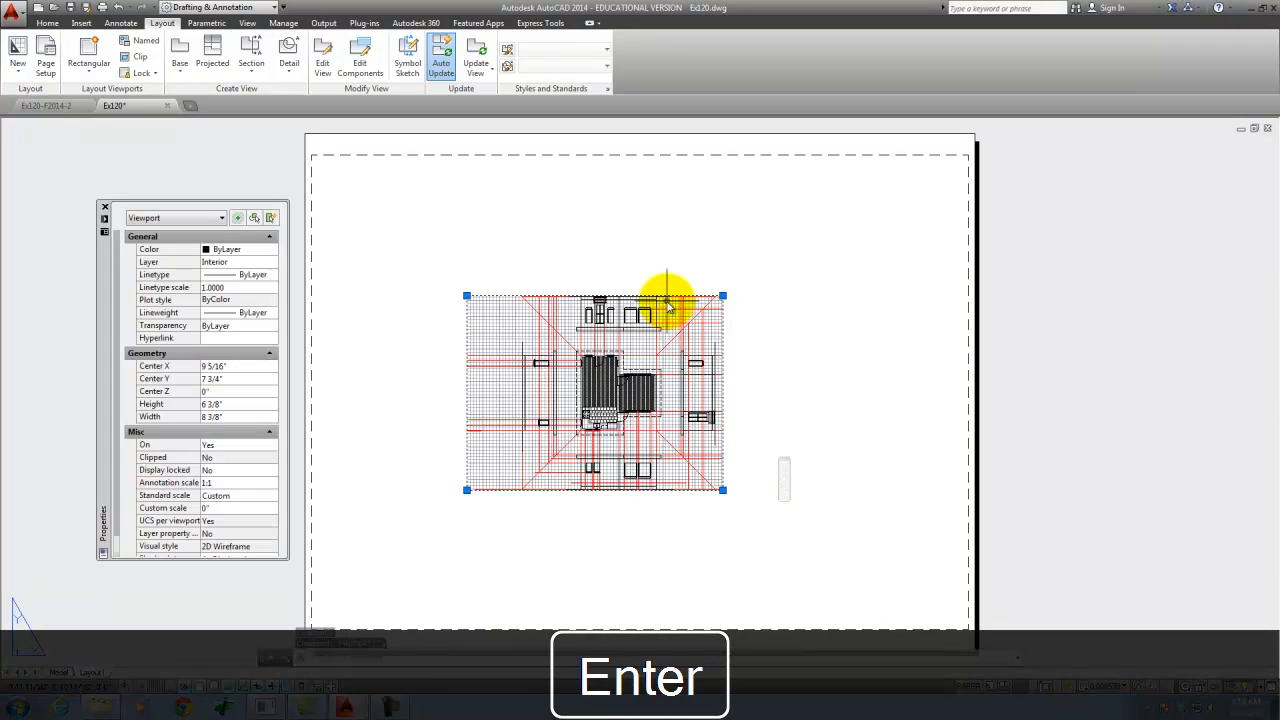
mouse_move(105, 308)
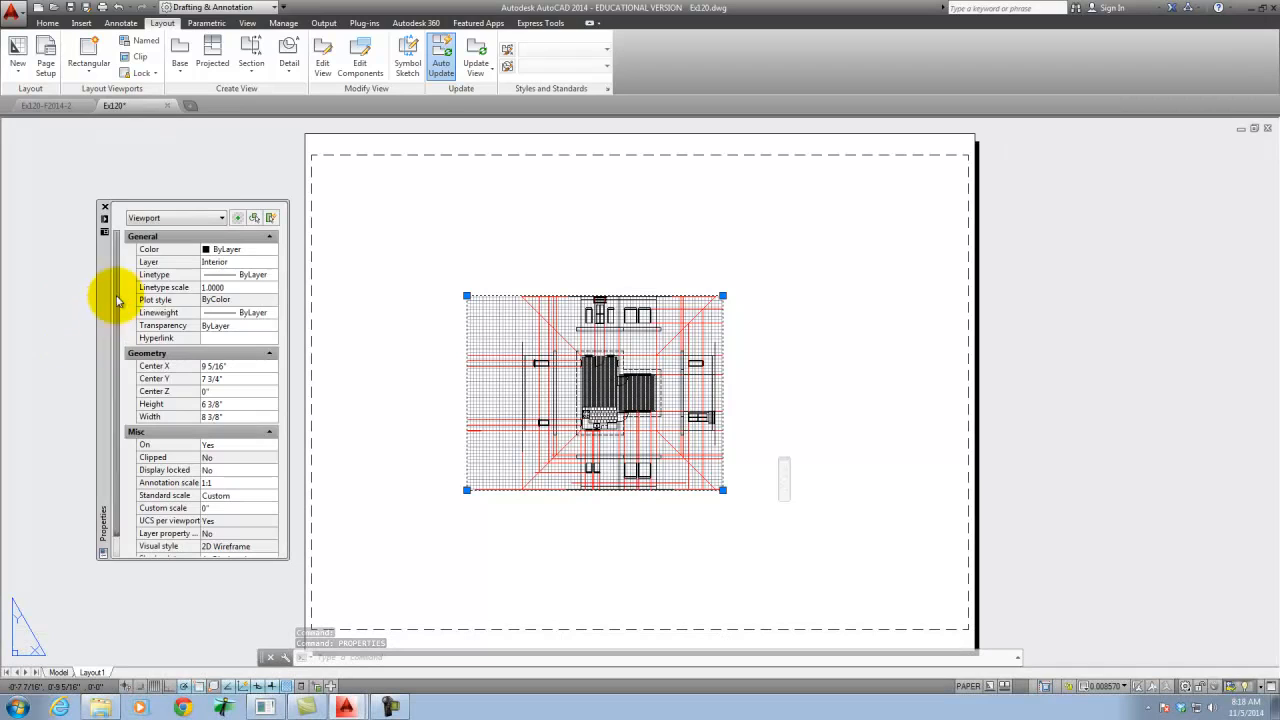
left_click_drag(102, 309, 4, 296)
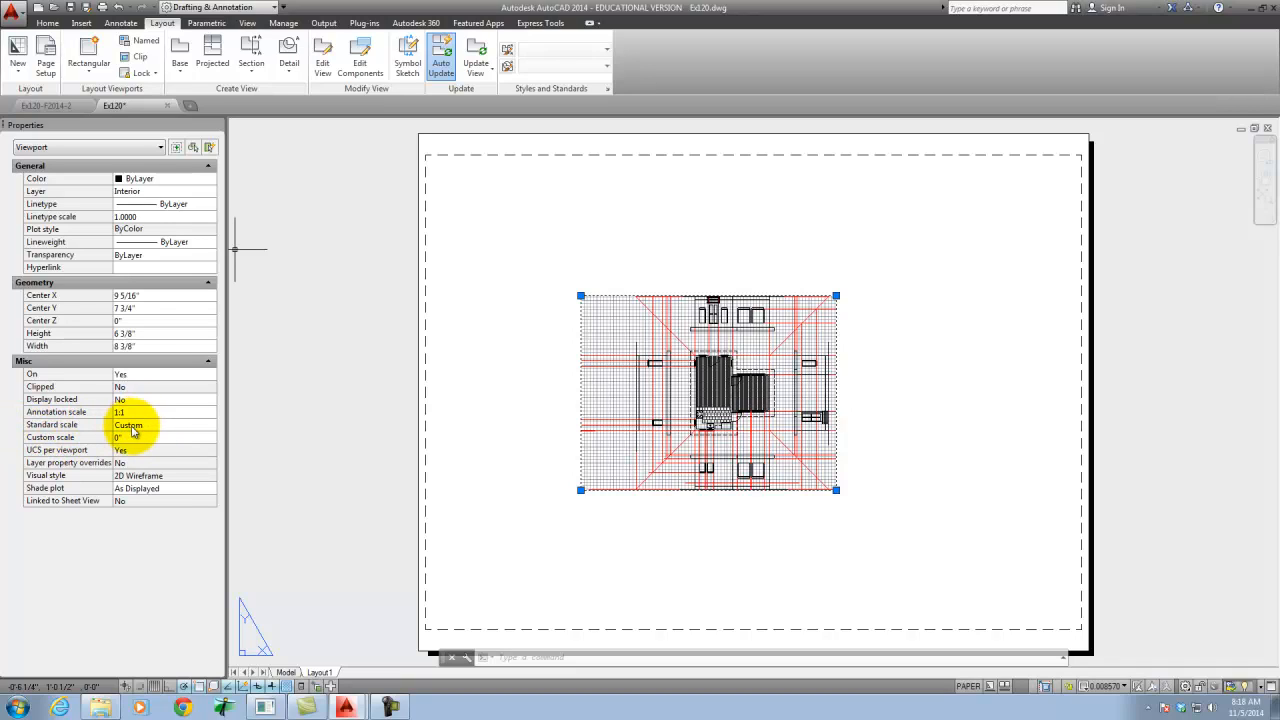
- Set the viewport's standard scale to 1/4" = 1'-0"
left_click(212, 428)
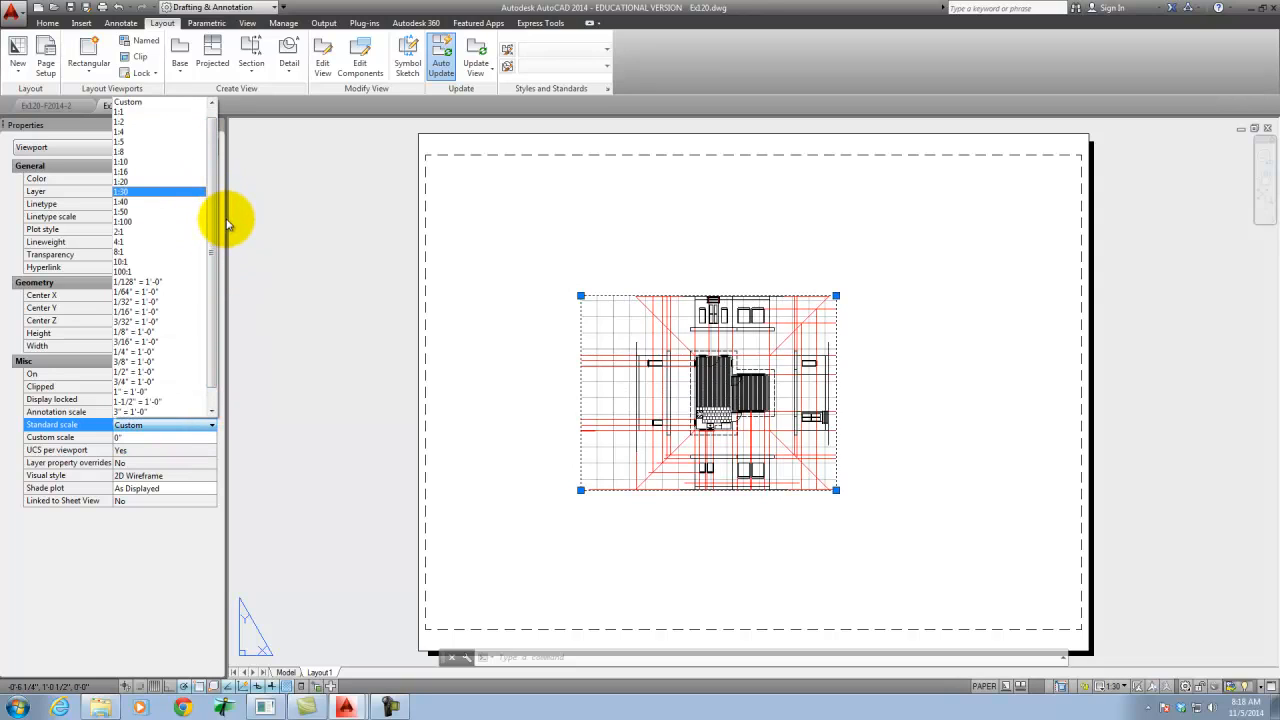
left_click_drag(213, 226, 213, 244)
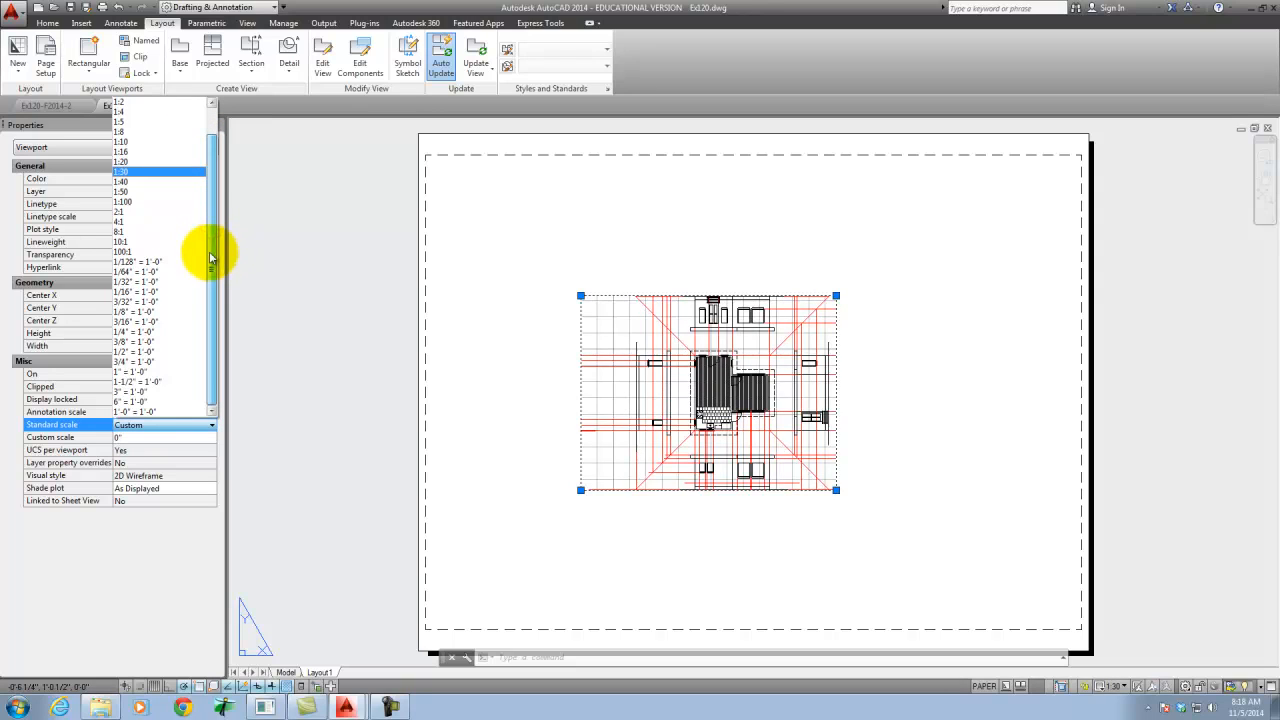
left_click(165, 333)
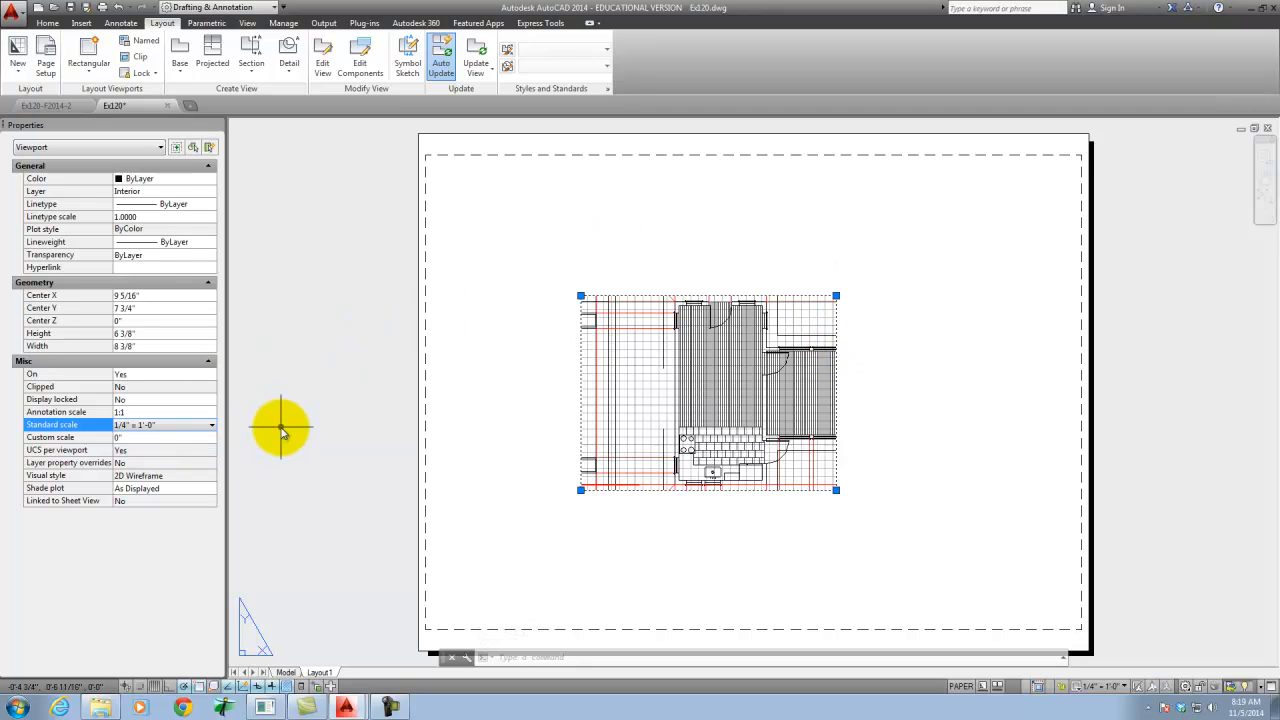
- Resize the viewport by its corners to about 7 1/2" wide by 7 5/8" high so it frames only the floor plan
left_click(581, 296)
left_click(581, 224)
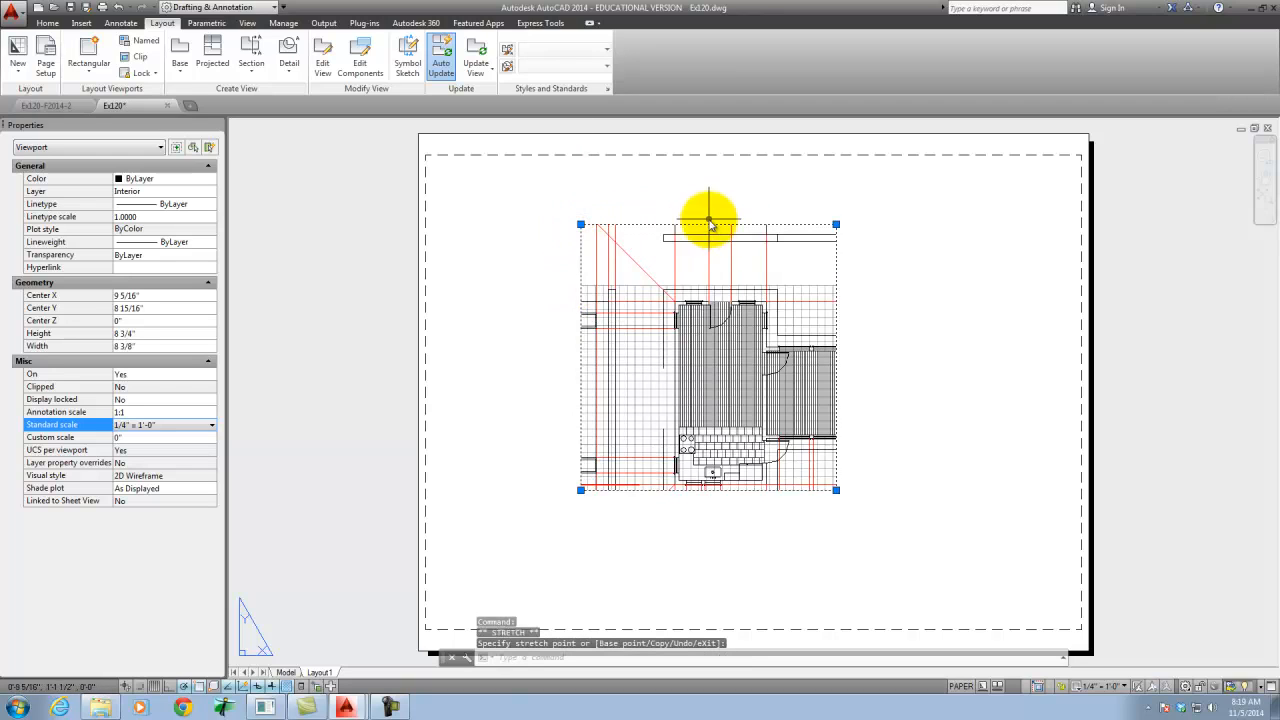
left_click(581, 225)
left_click(581, 270)
left_click(836, 490)
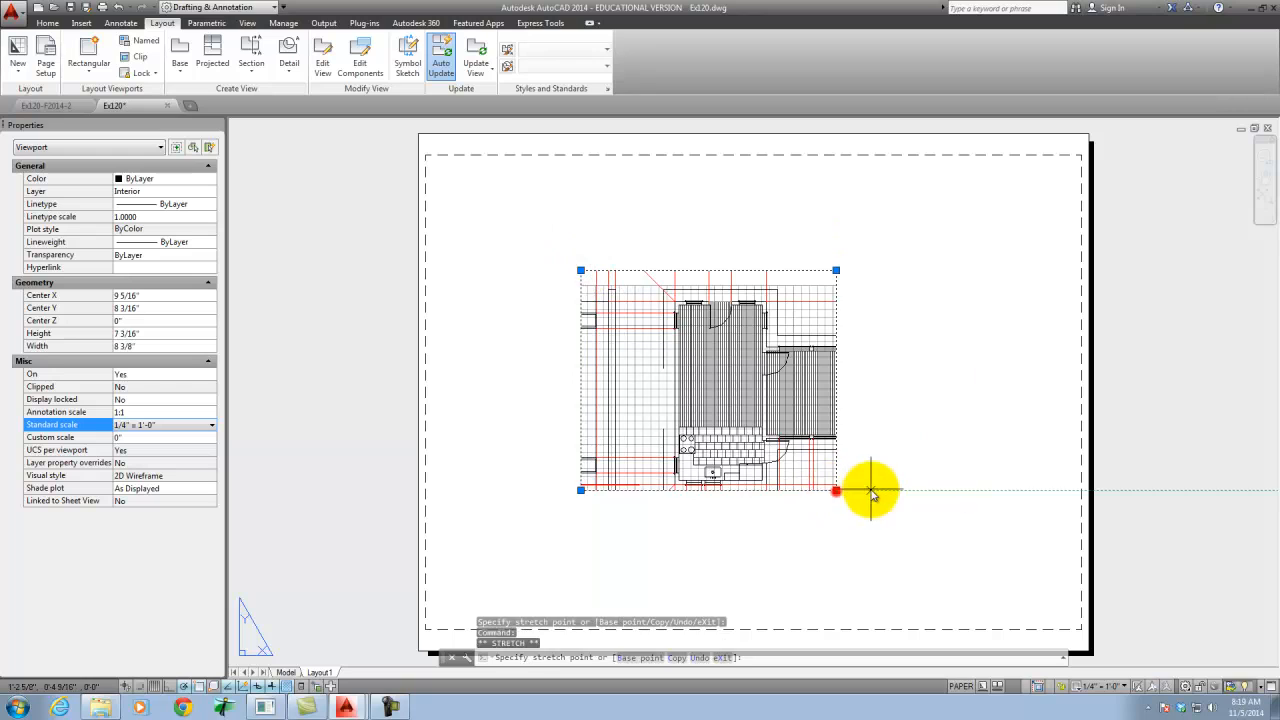
left_click(877, 490)
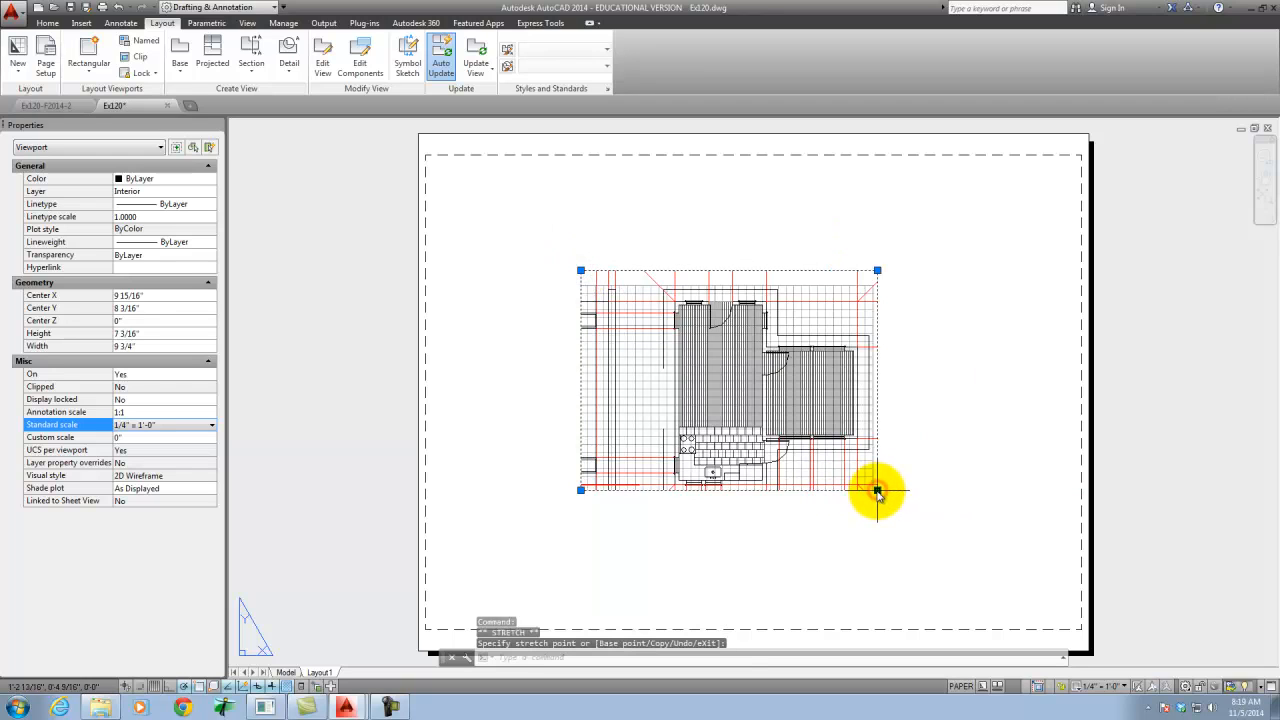
left_click(581, 490)
left_click(649, 503)
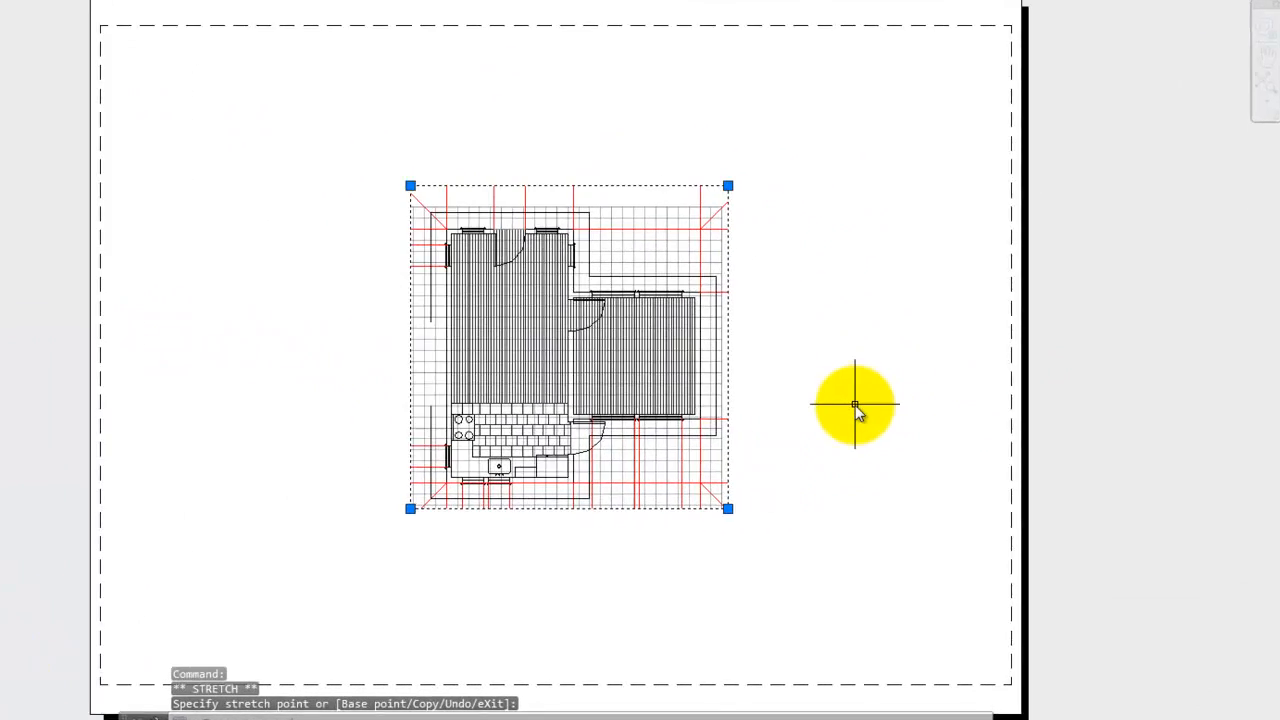
left_click(973, 426)
key("Escape")
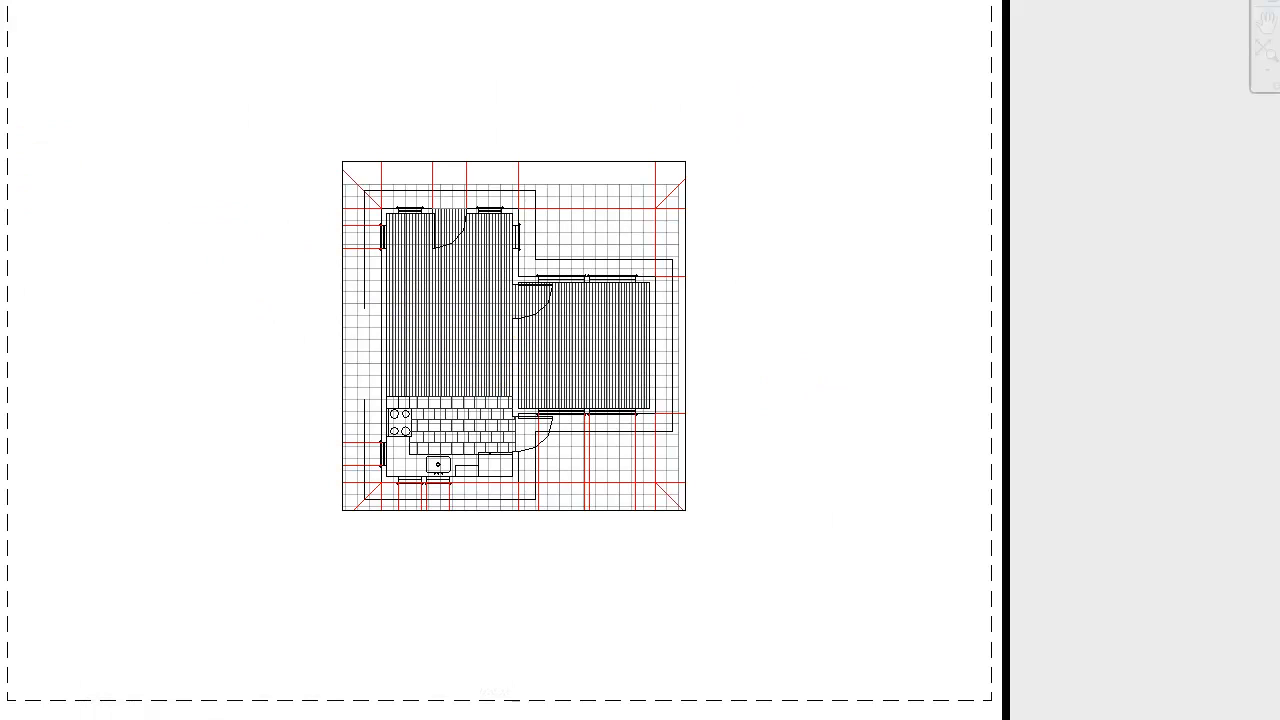
- Plot Layout1 to Ex120-Layout1.pdf on the Desktop, check the resulting PDF in Adobe Acrobat, and close it
key("ctrl+p")
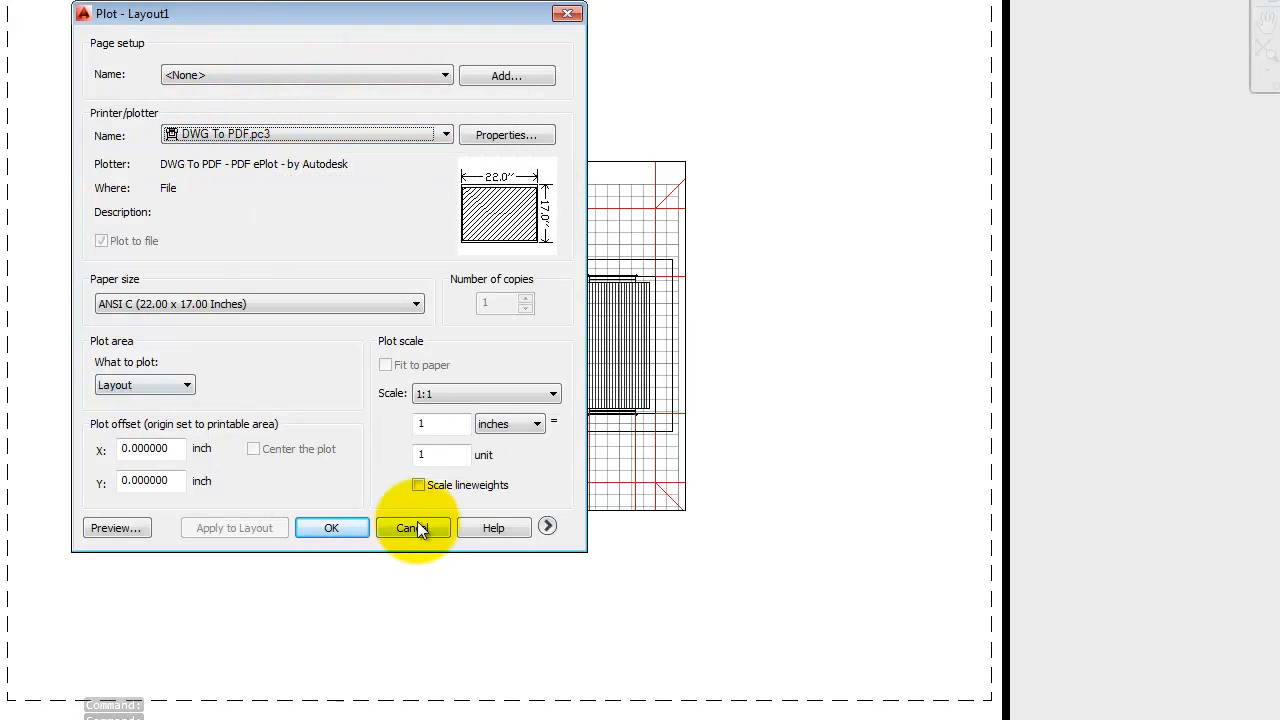
left_click(338, 528)
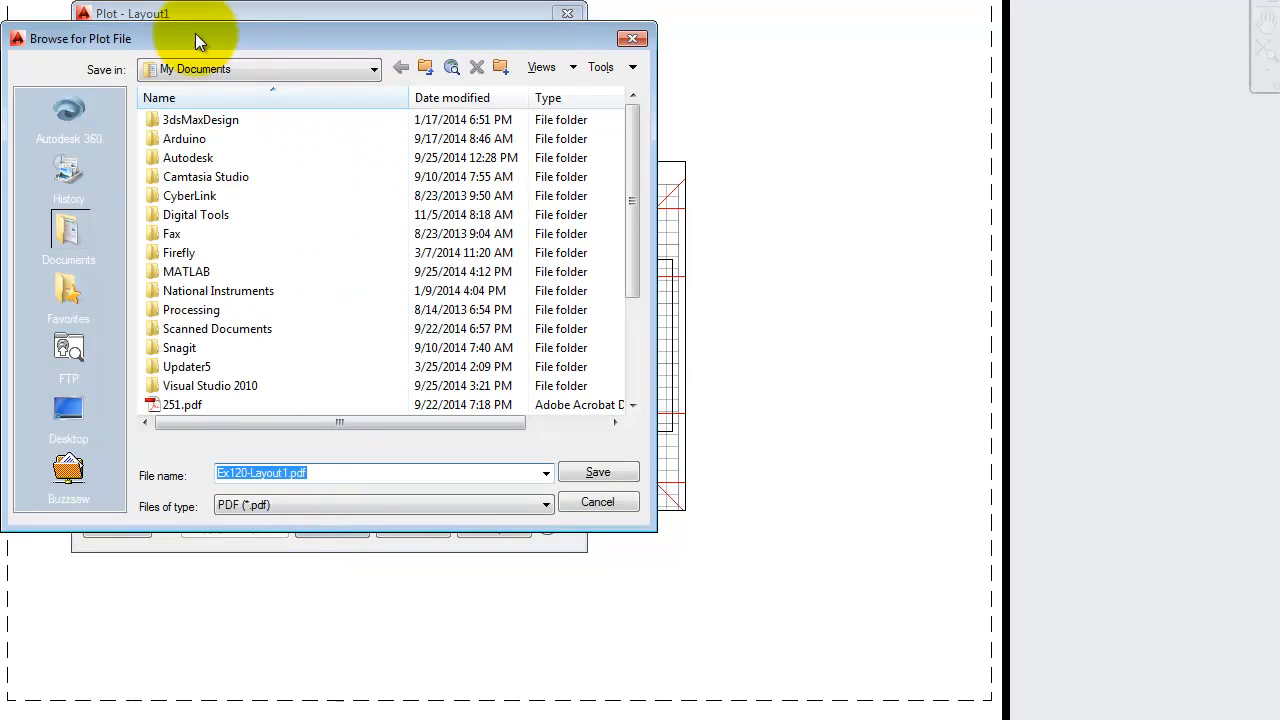
left_click(68, 410)
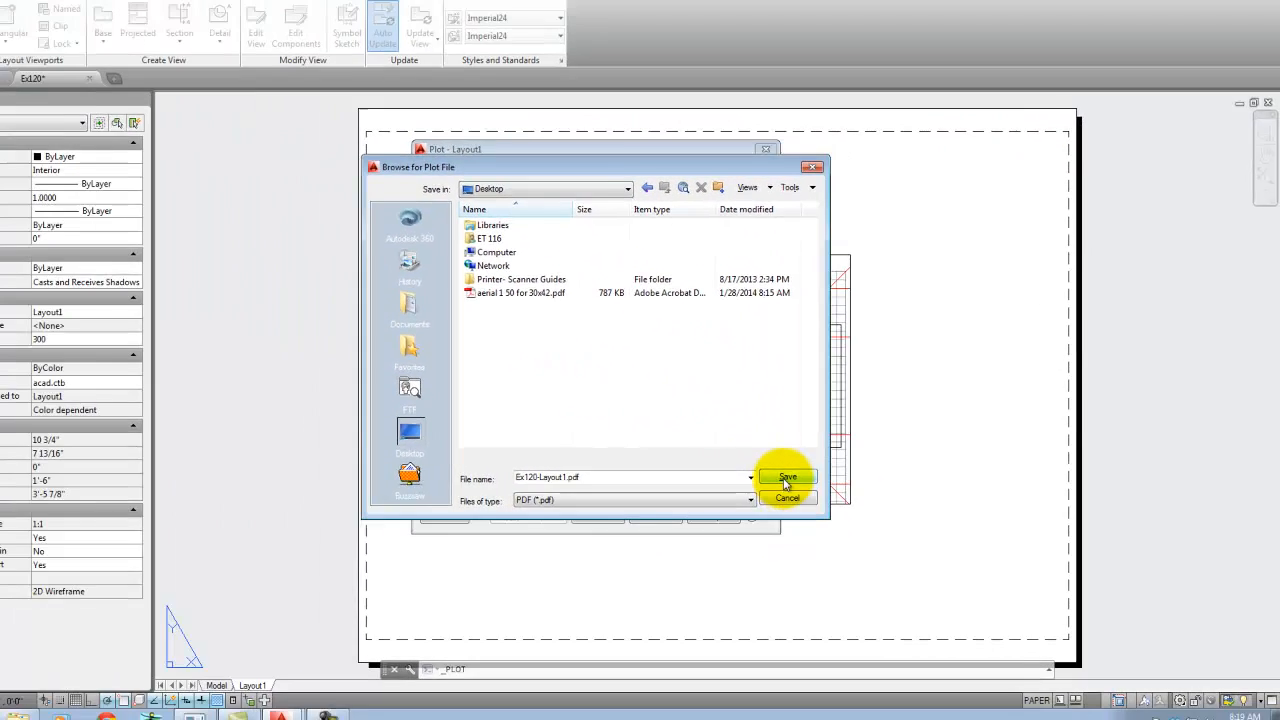
left_click(787, 480)
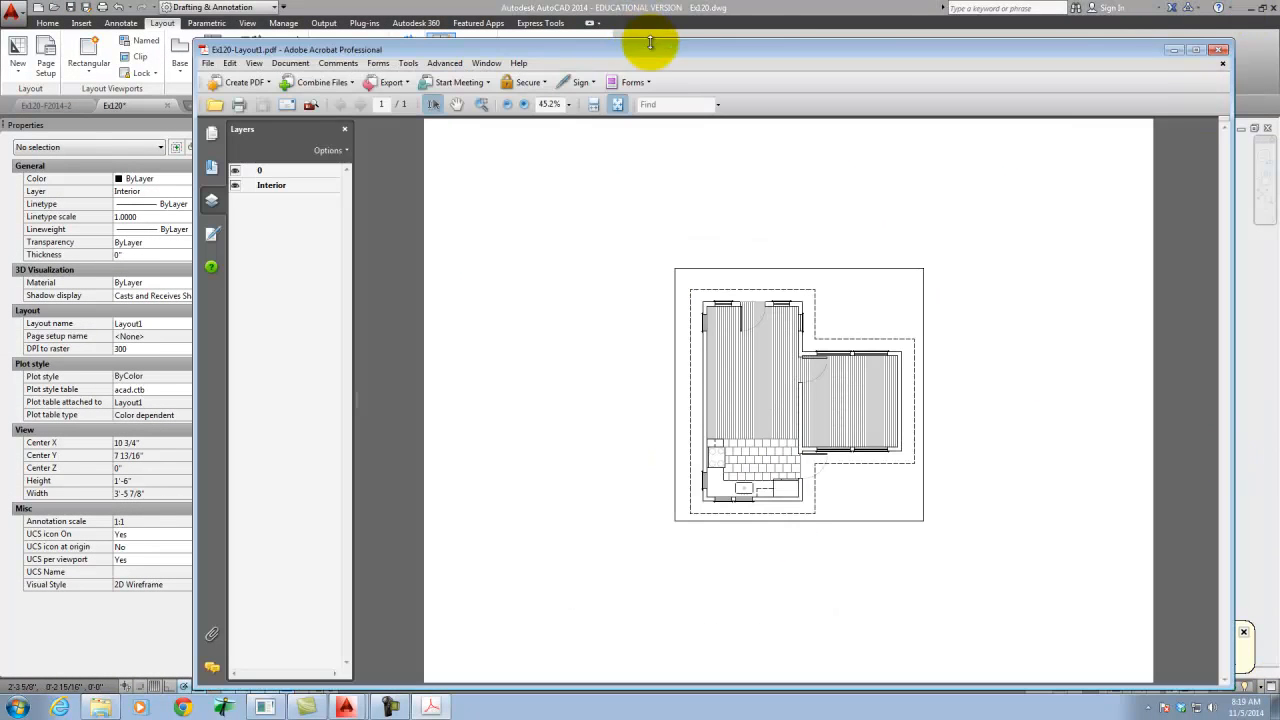
left_click_drag(650, 42, 547, 14)
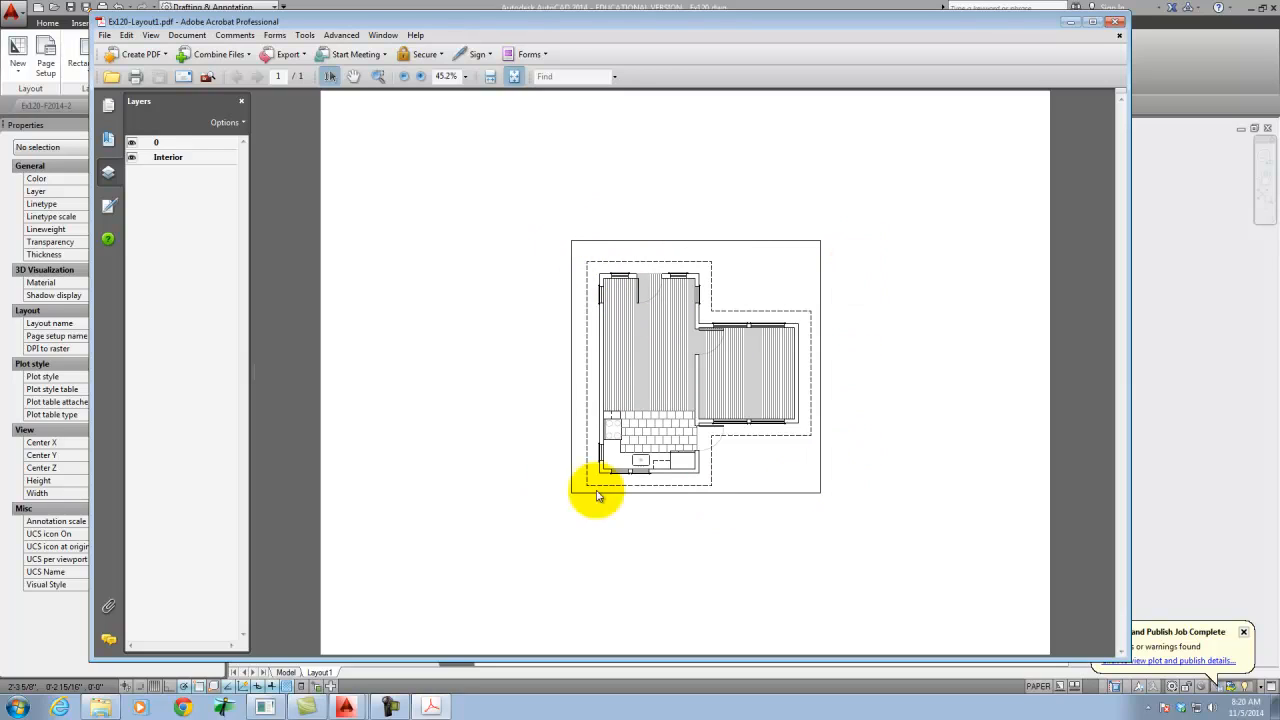
left_click(1118, 24)
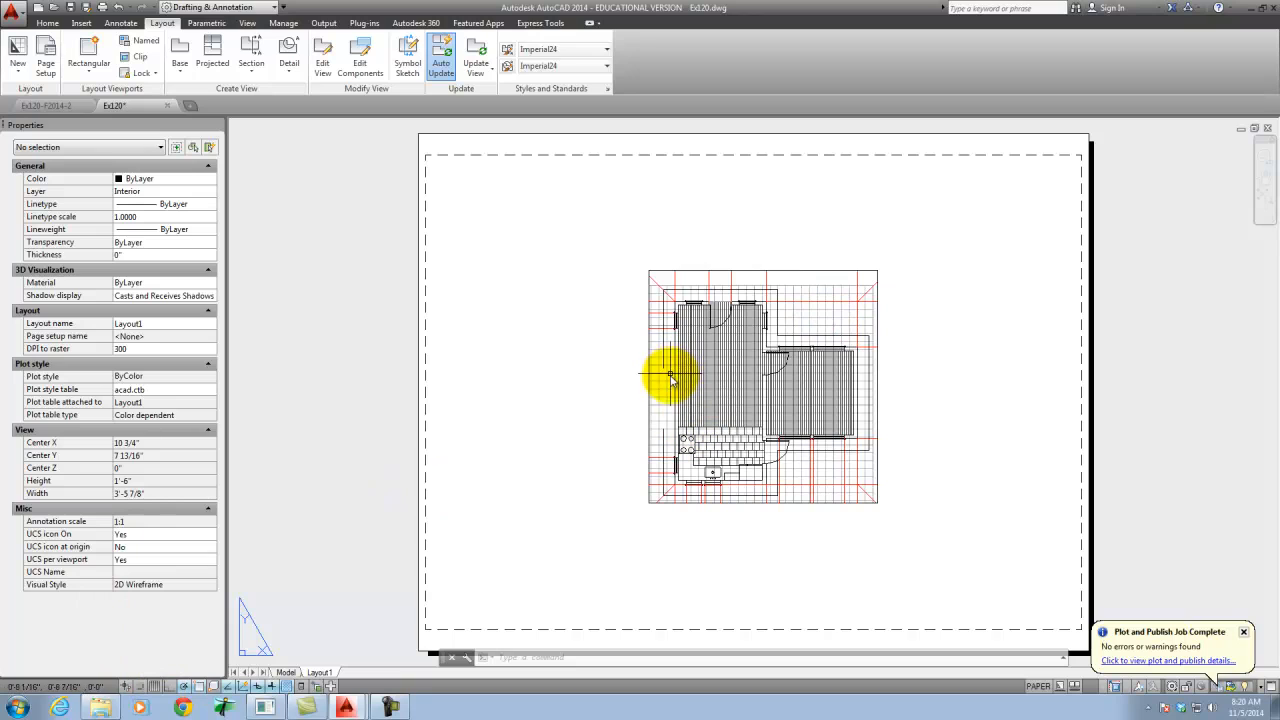
- Check the drawing in model space, return to Layout1, and review the layer settings in the Layer Properties Manager
left_click(286, 672)
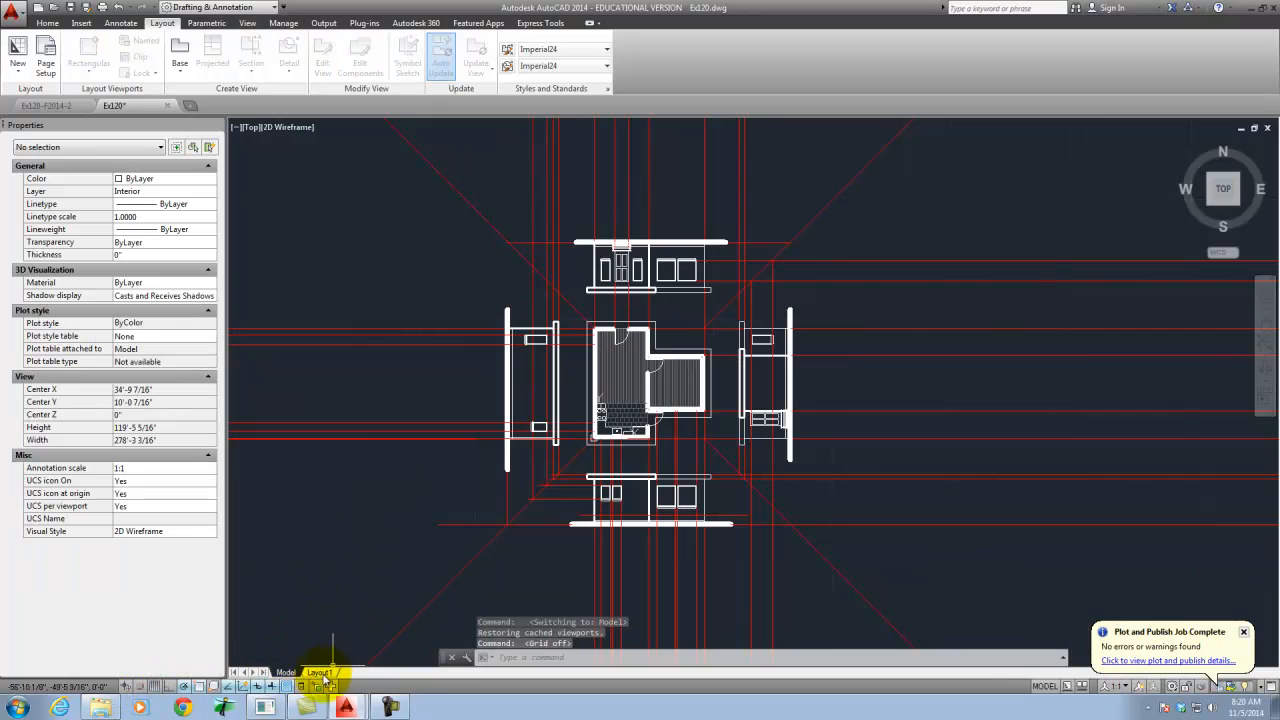
left_click(318, 672)
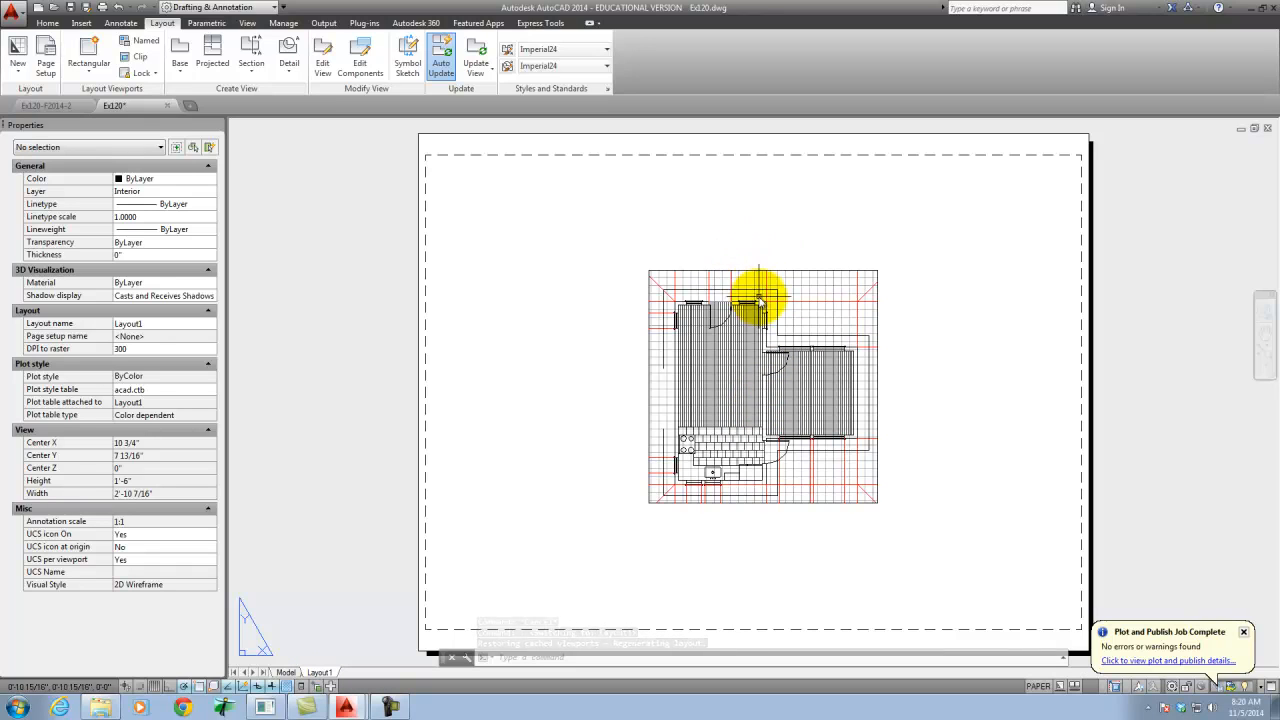
left_click(47, 24)
left_click(327, 42)
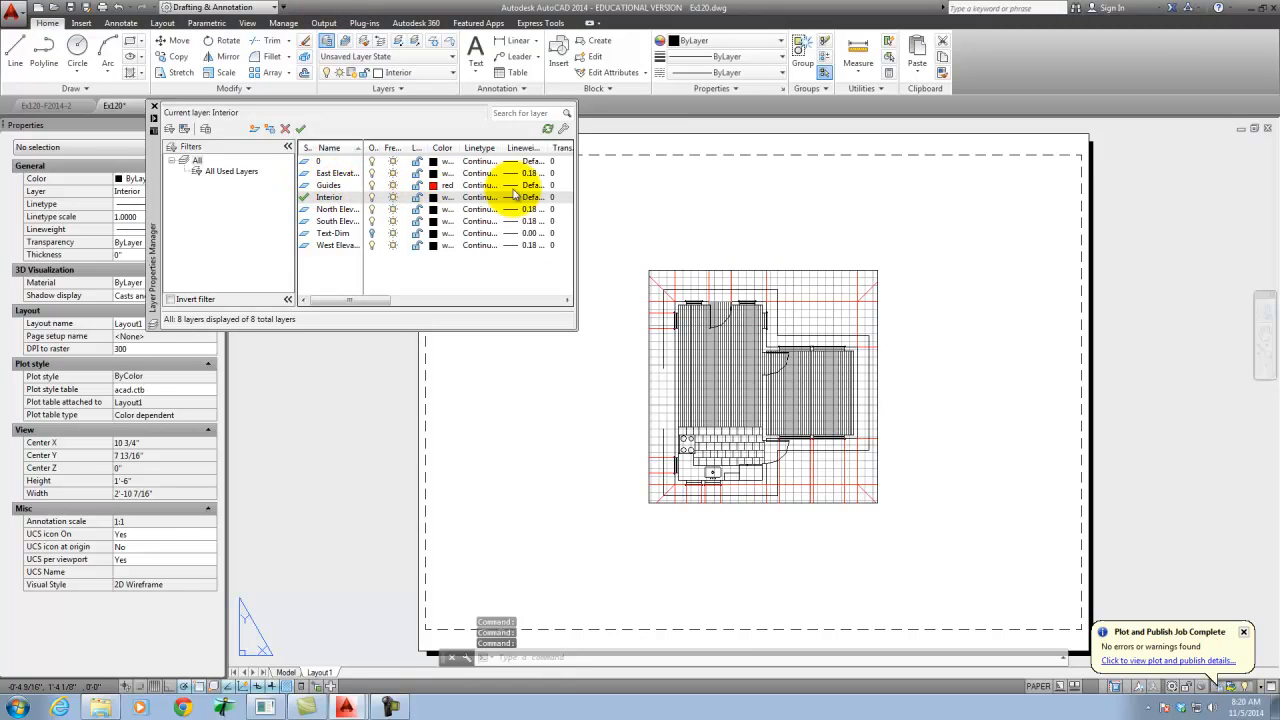
left_click_drag(578, 289, 786, 286)
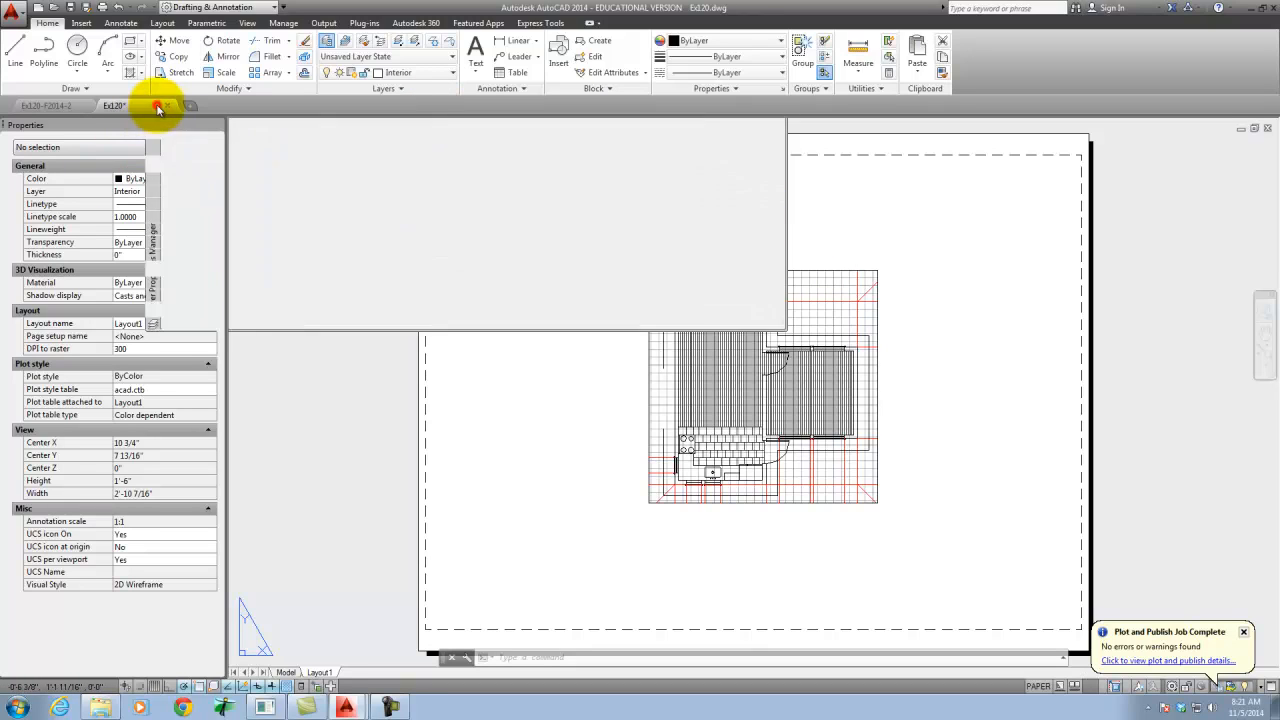
left_click(155, 106)
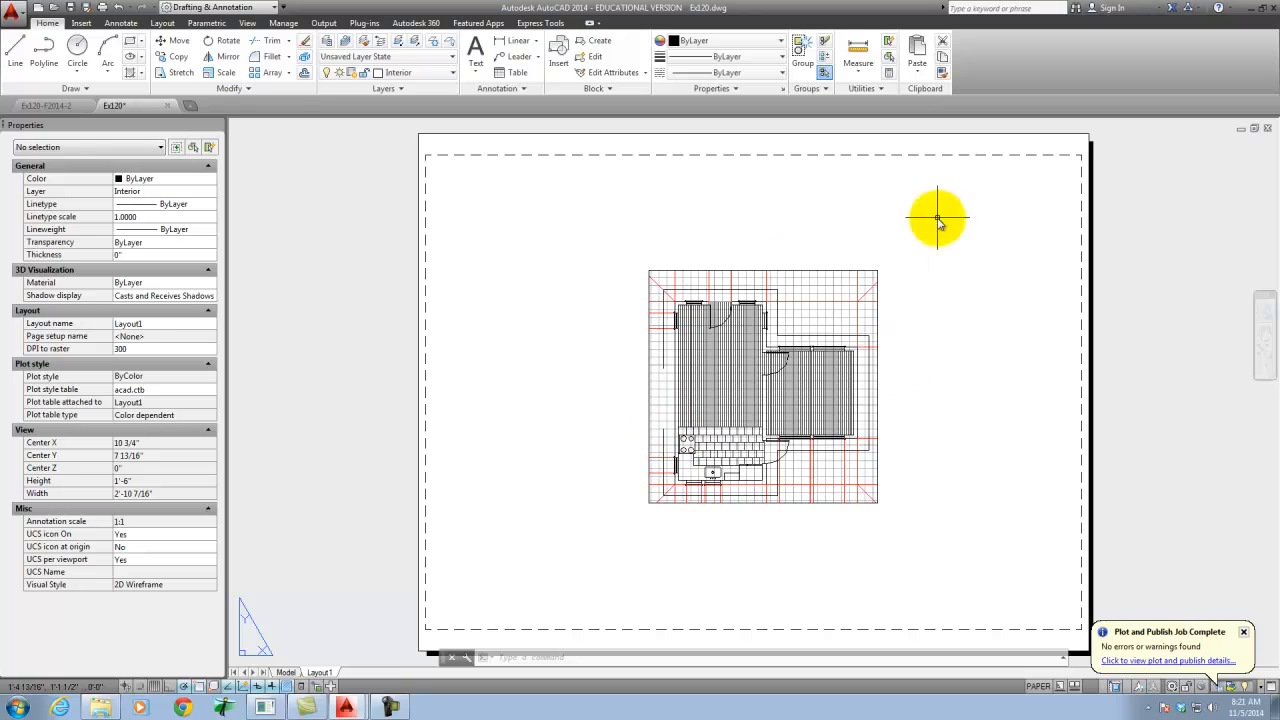
- Activate the floor plan viewport, zoom in on the model inside it, and return to paper space
double_click(818, 300)
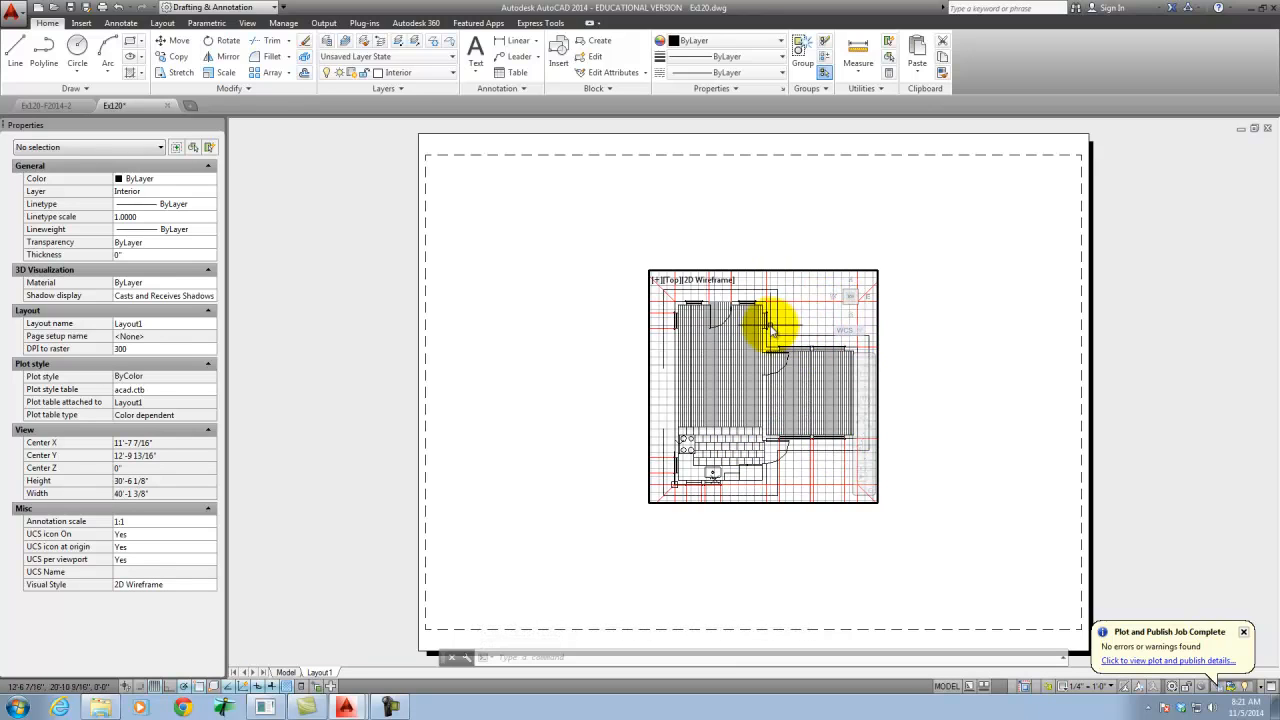
scroll(800, 327, "up", 3)
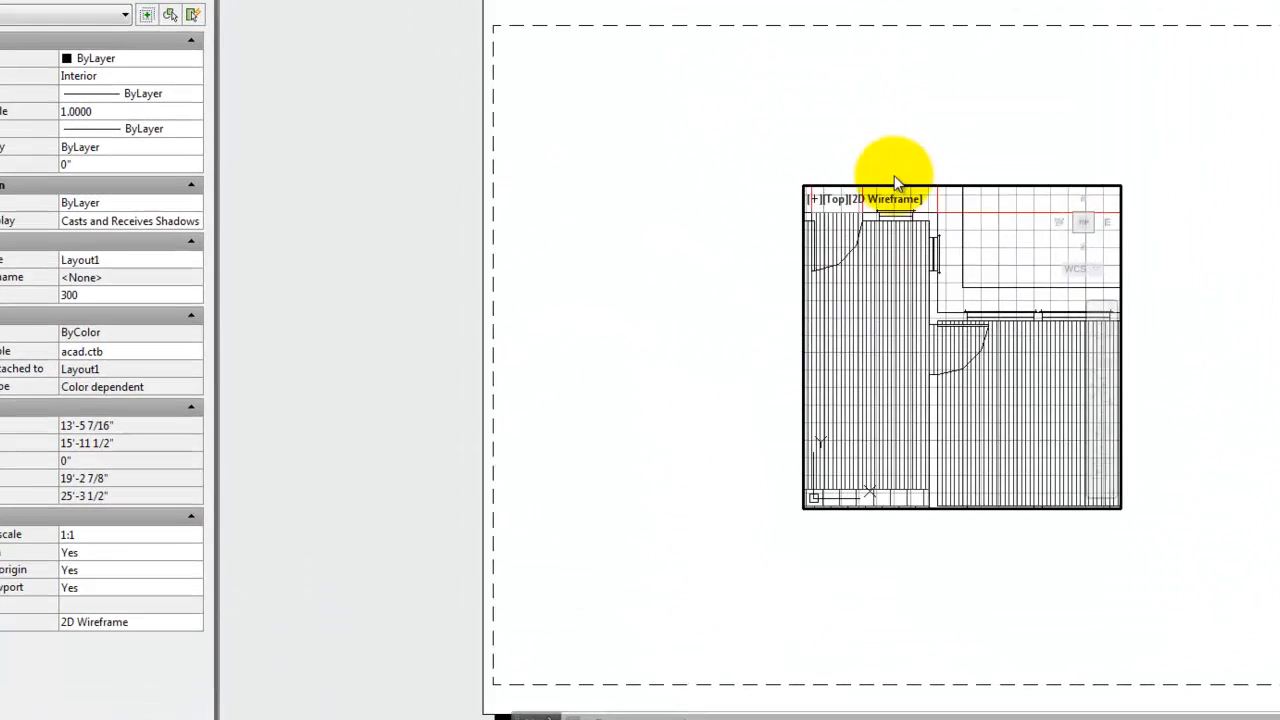
double_click(775, 158)
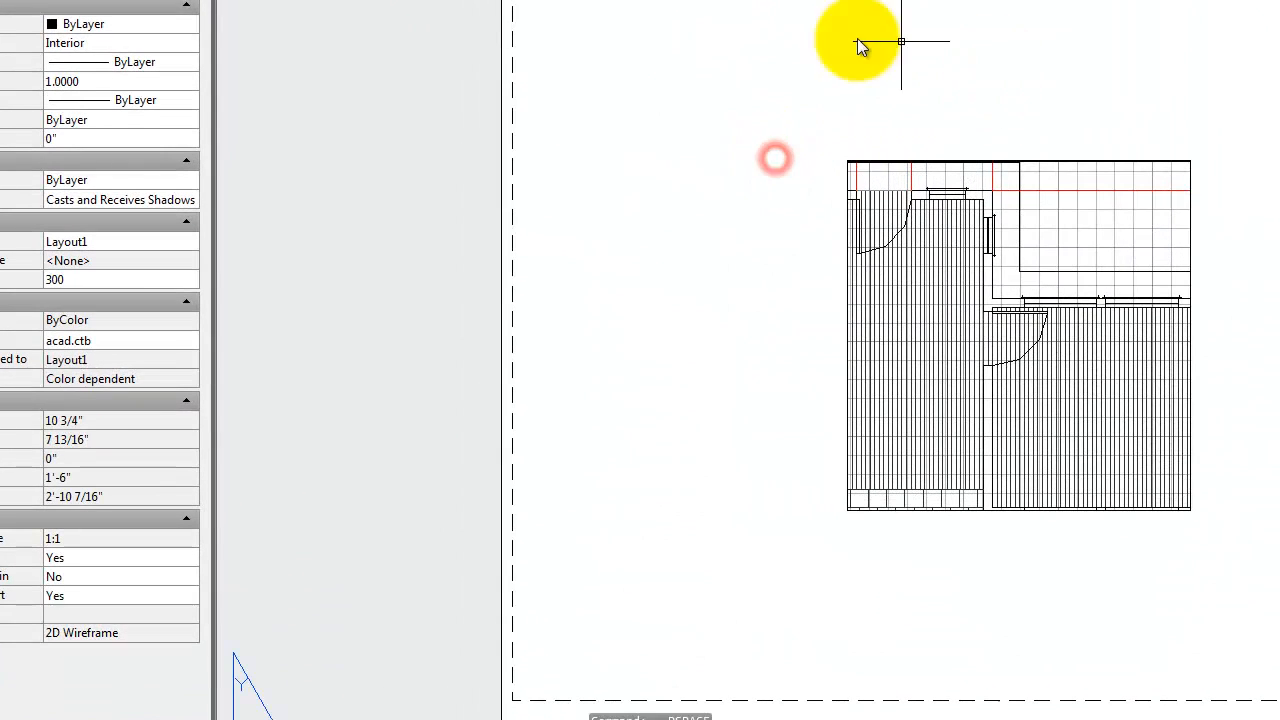
- Select the zoomed viewport and restore its standard scale to 1/4" = 1'-0"
left_click(1048, 168)
left_click(78, 390)
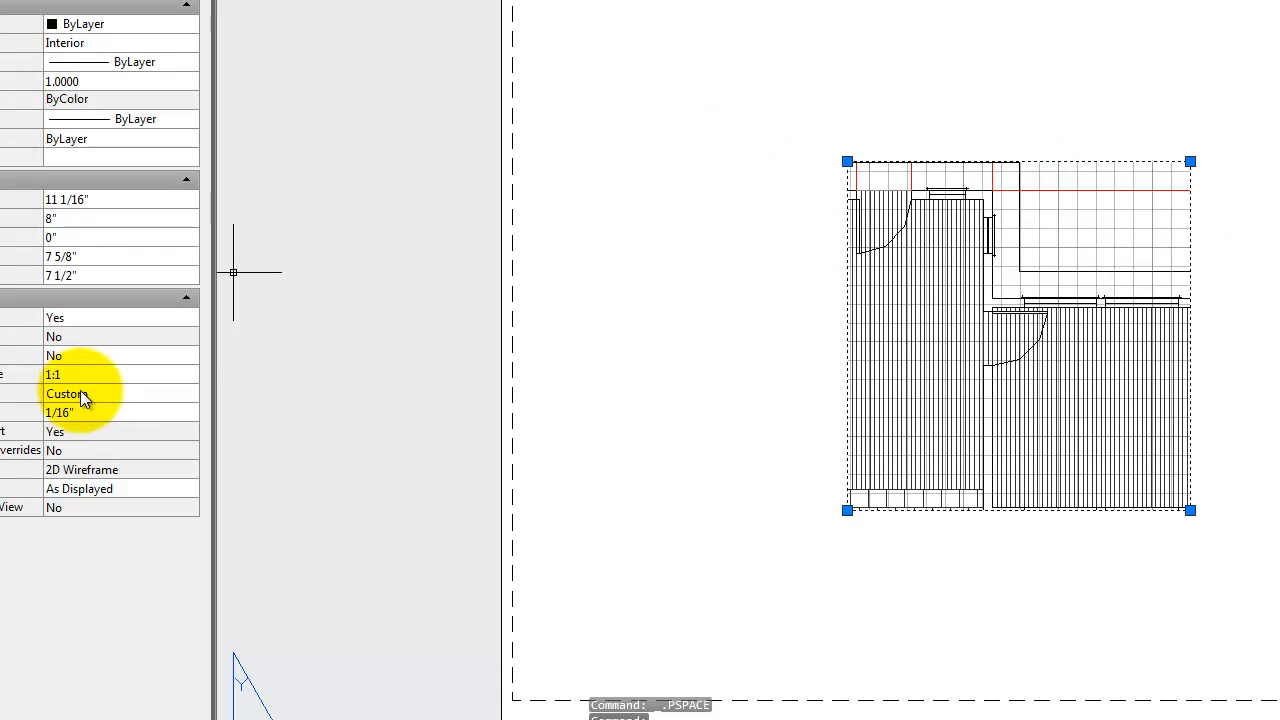
left_click(80, 393)
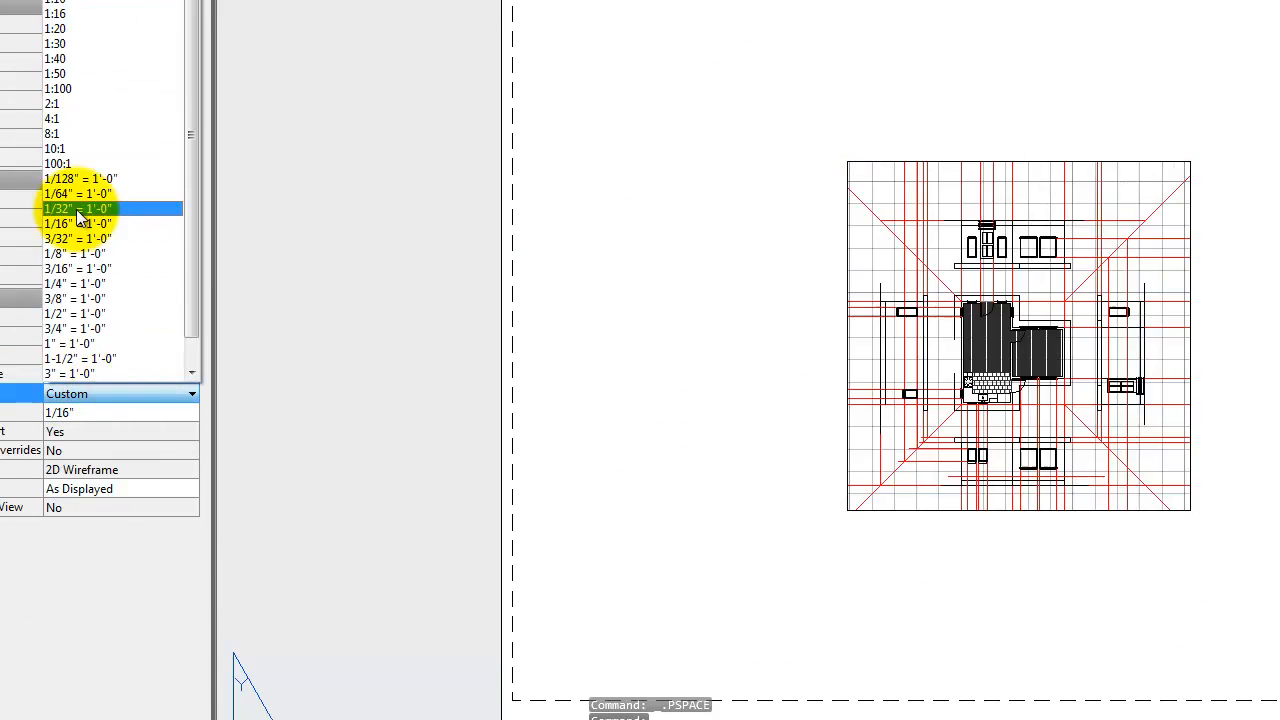
left_click(72, 285)
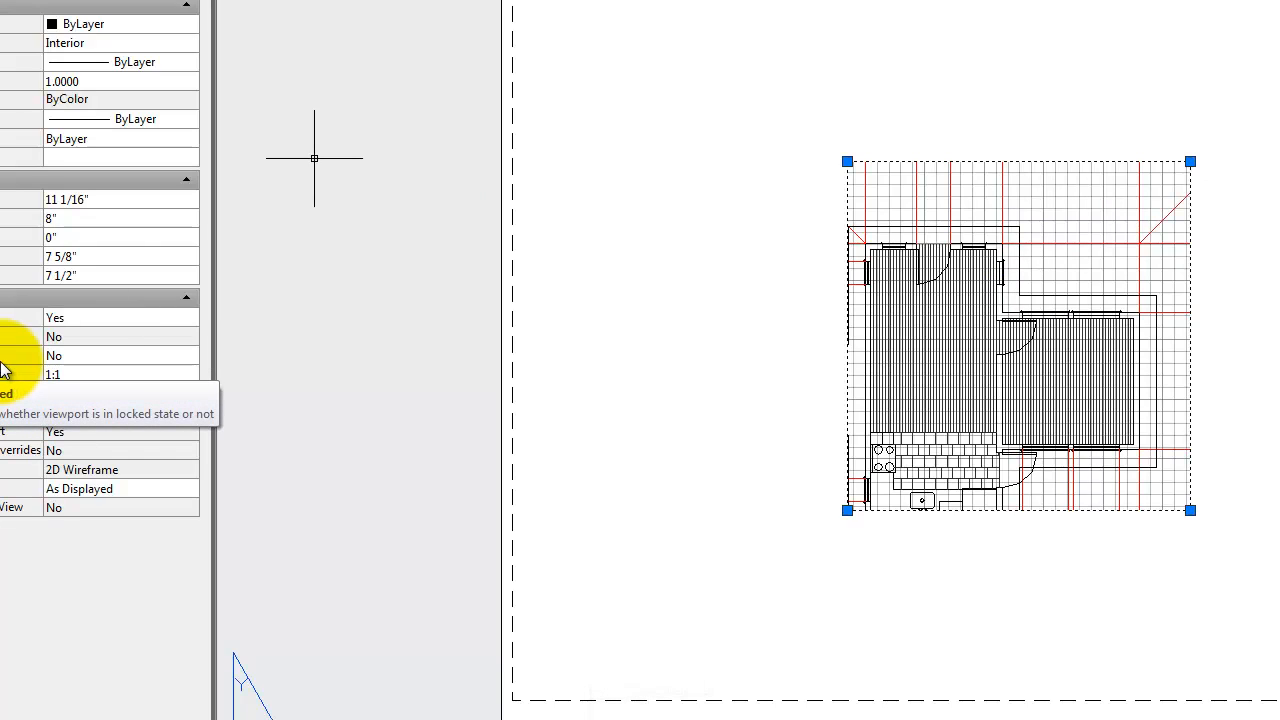
- Lock the display of the selected floor plan viewport
left_click(66, 357)
left_click(68, 358)
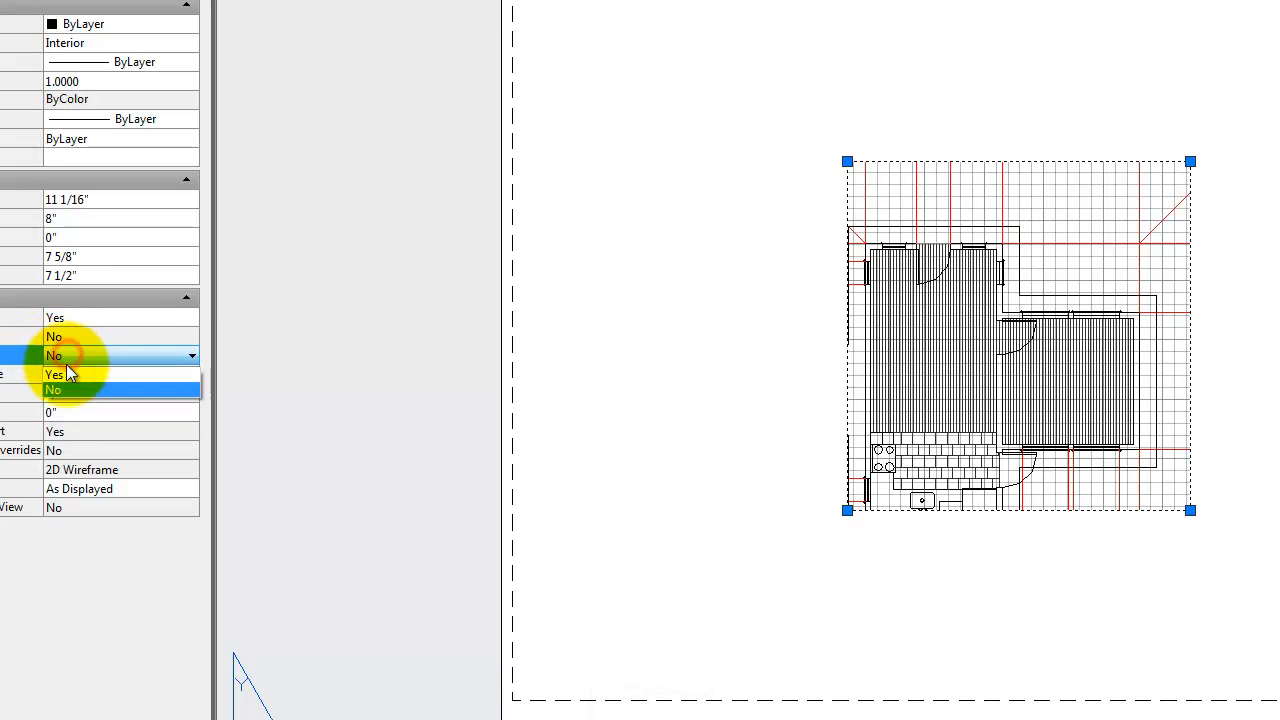
left_click(63, 375)
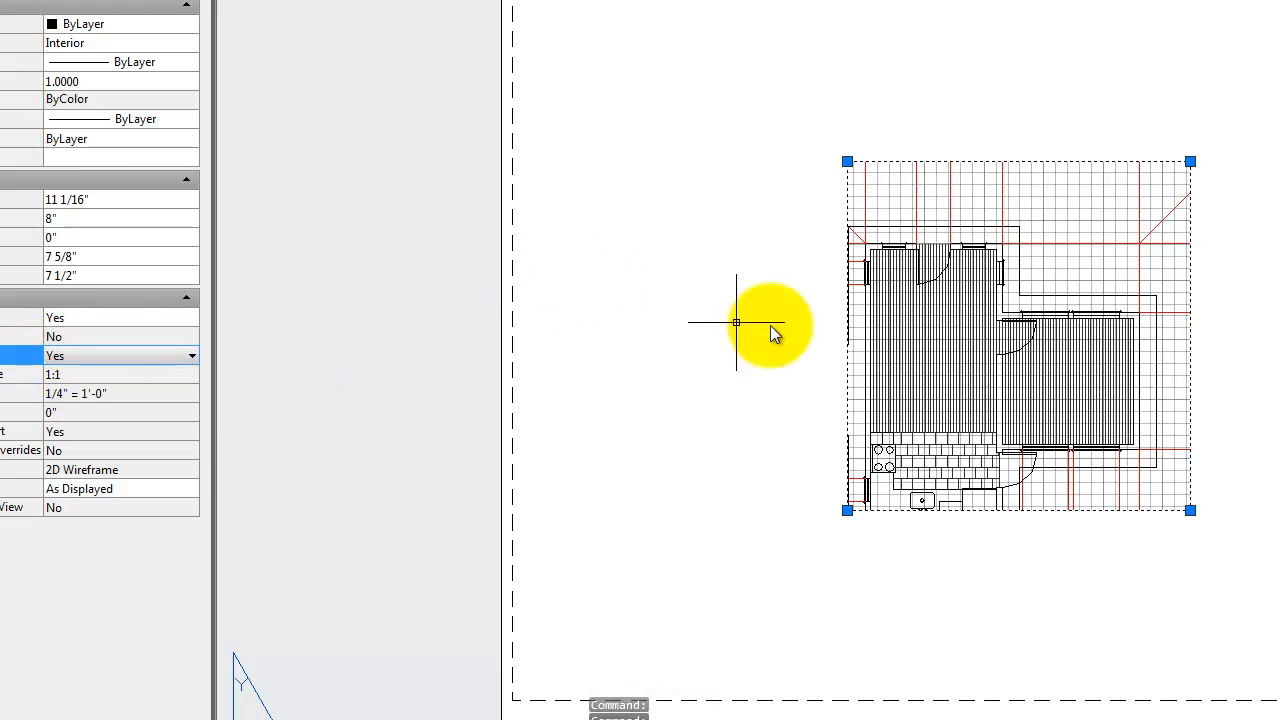
- Activate the locked viewport, zoom in and out to test the lock, and return to paper space
double_click(1081, 203)
scroll(1029, 250, "up", 4)
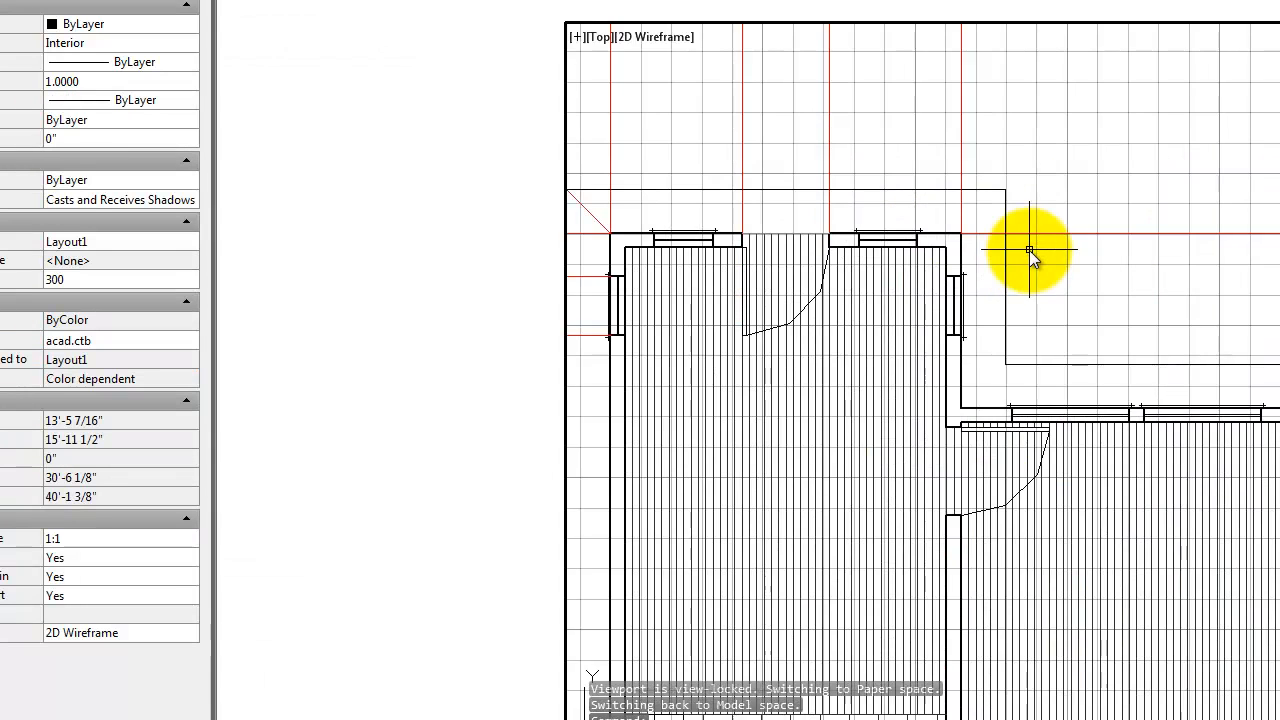
scroll(1029, 250, "down", 2)
scroll(978, 252, "down", 2)
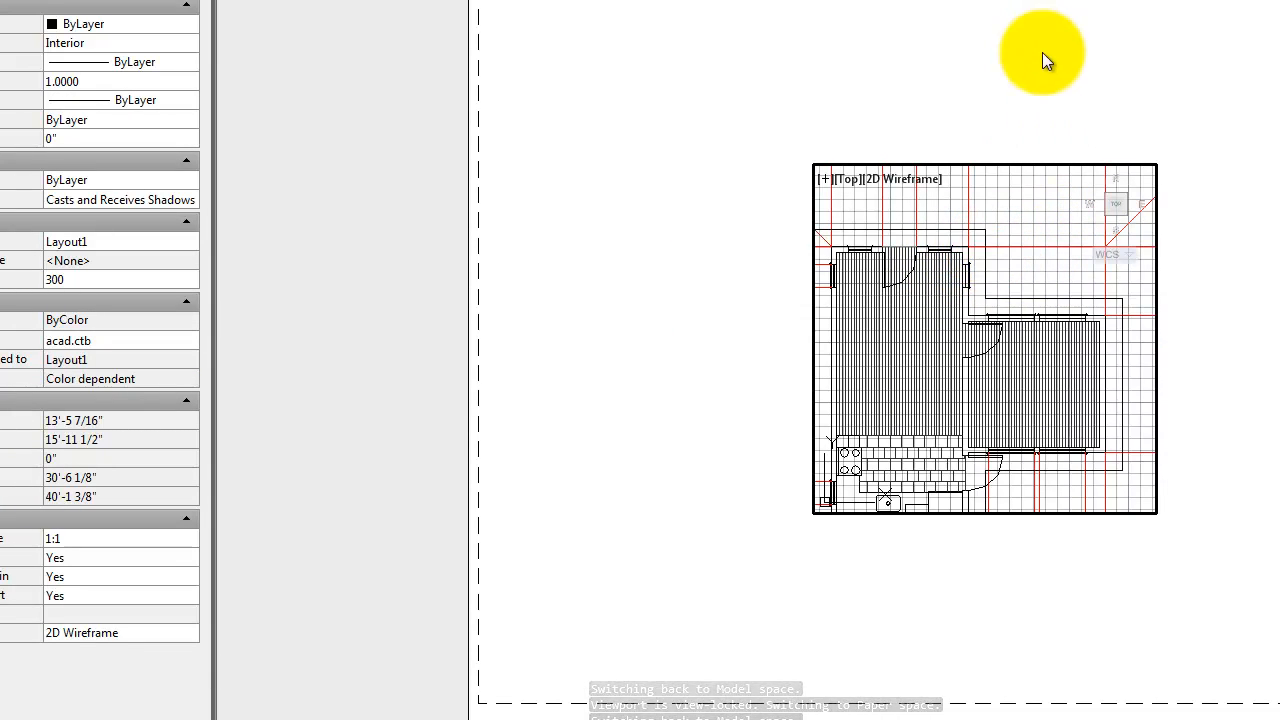
double_click(1039, 96)
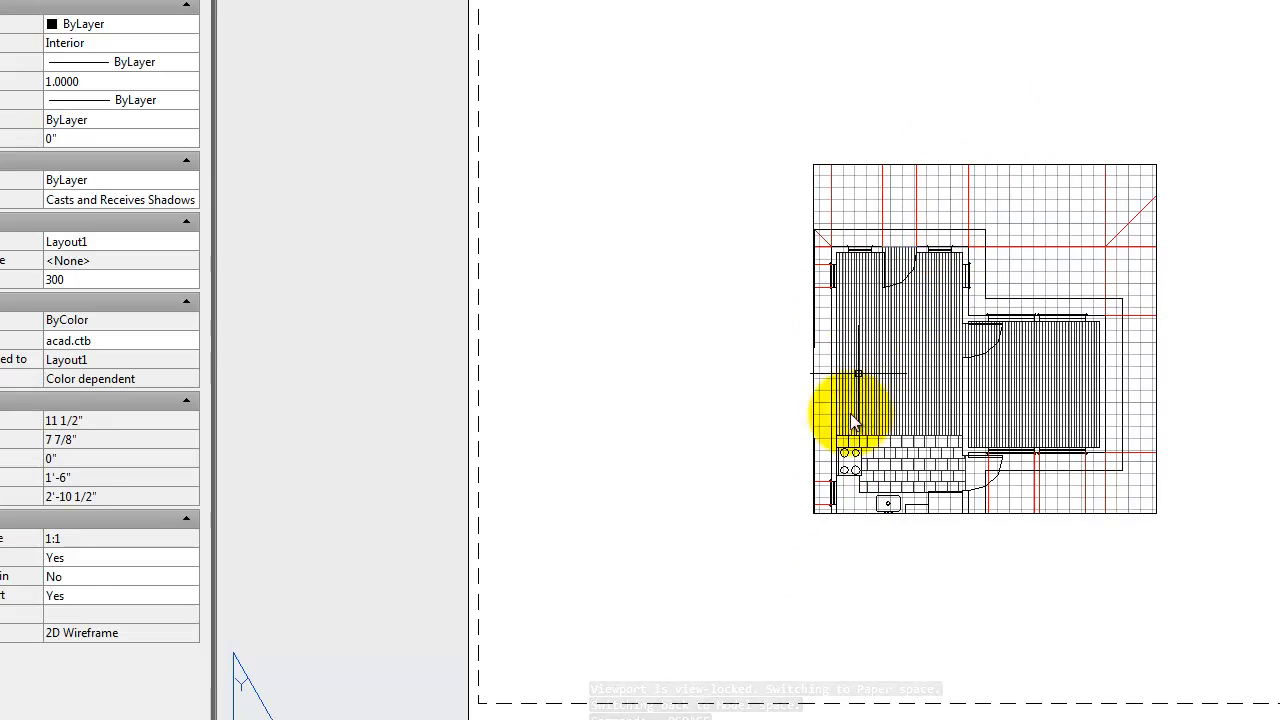
- Stretch the floor plan viewport's lower-left corner down and outward to about 9 1/8" high by 8 5/16" wide
left_click(923, 517)
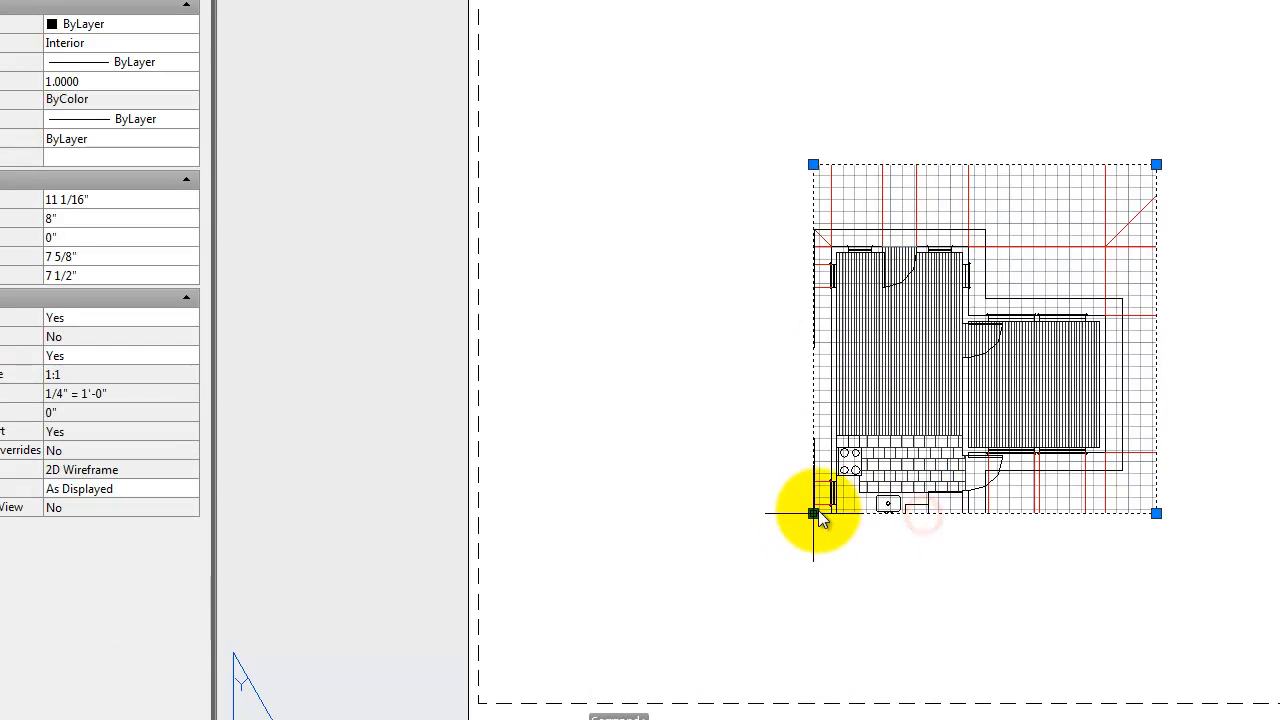
left_click(814, 513)
left_click(818, 581)
left_click(814, 580)
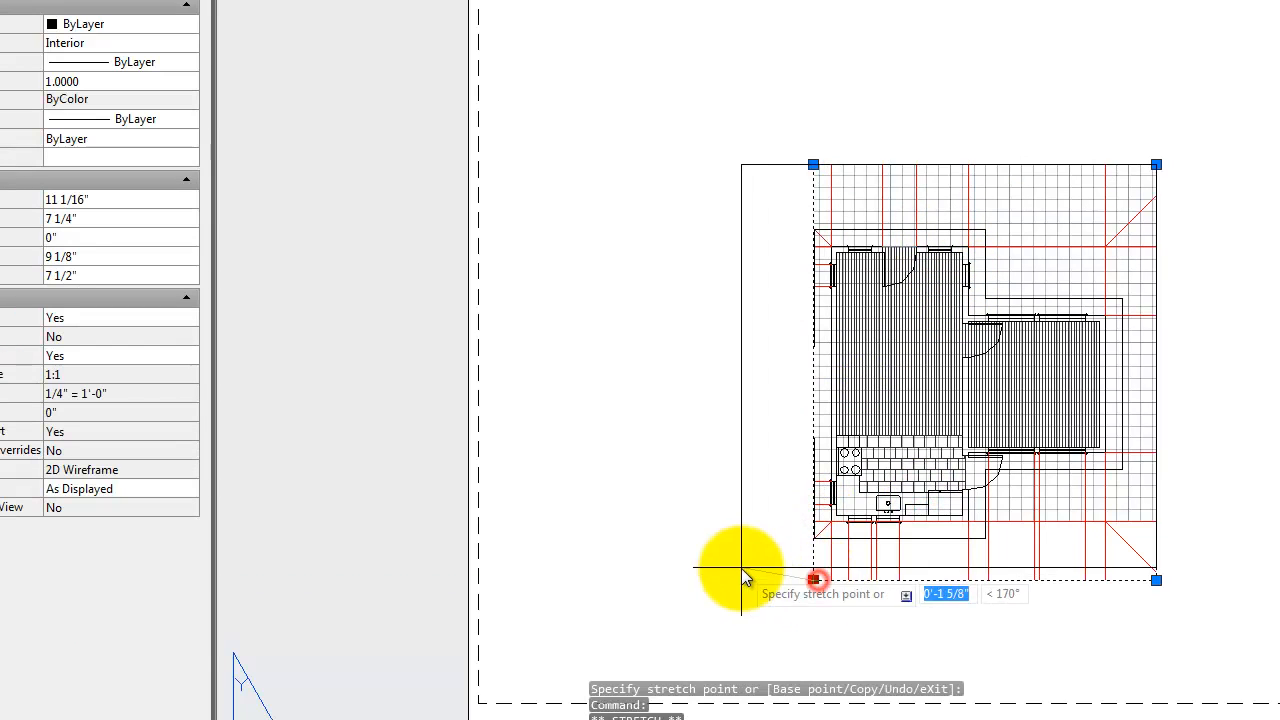
left_click(775, 580)
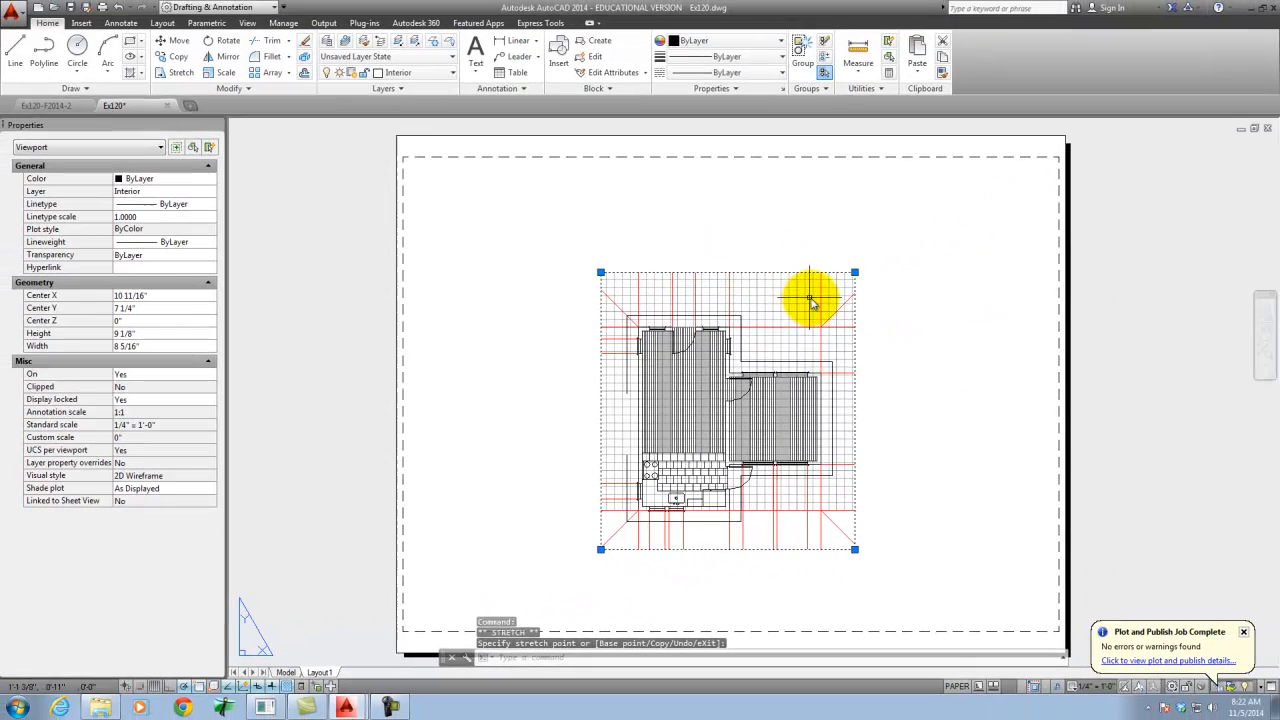
- Trim all four sides of the viewport around the floor plan to about 7 5/16" high by 7 7/16" wide
left_click(853, 273)
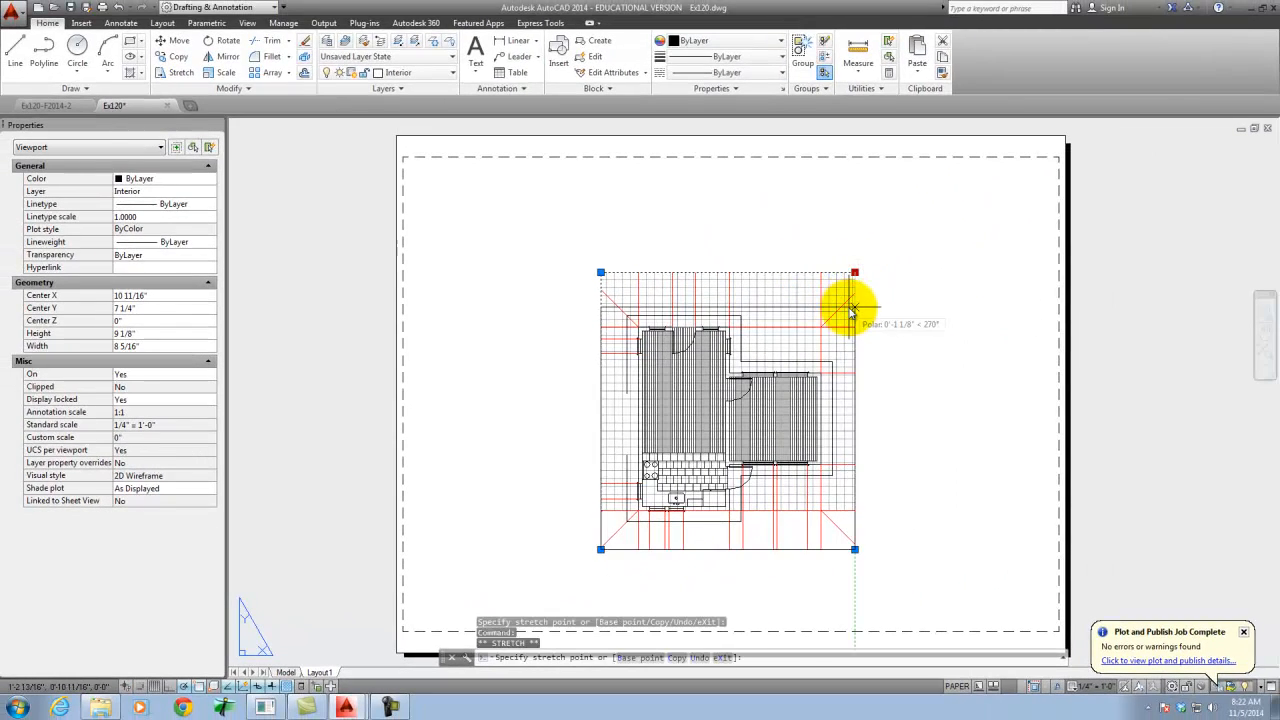
left_click(852, 307)
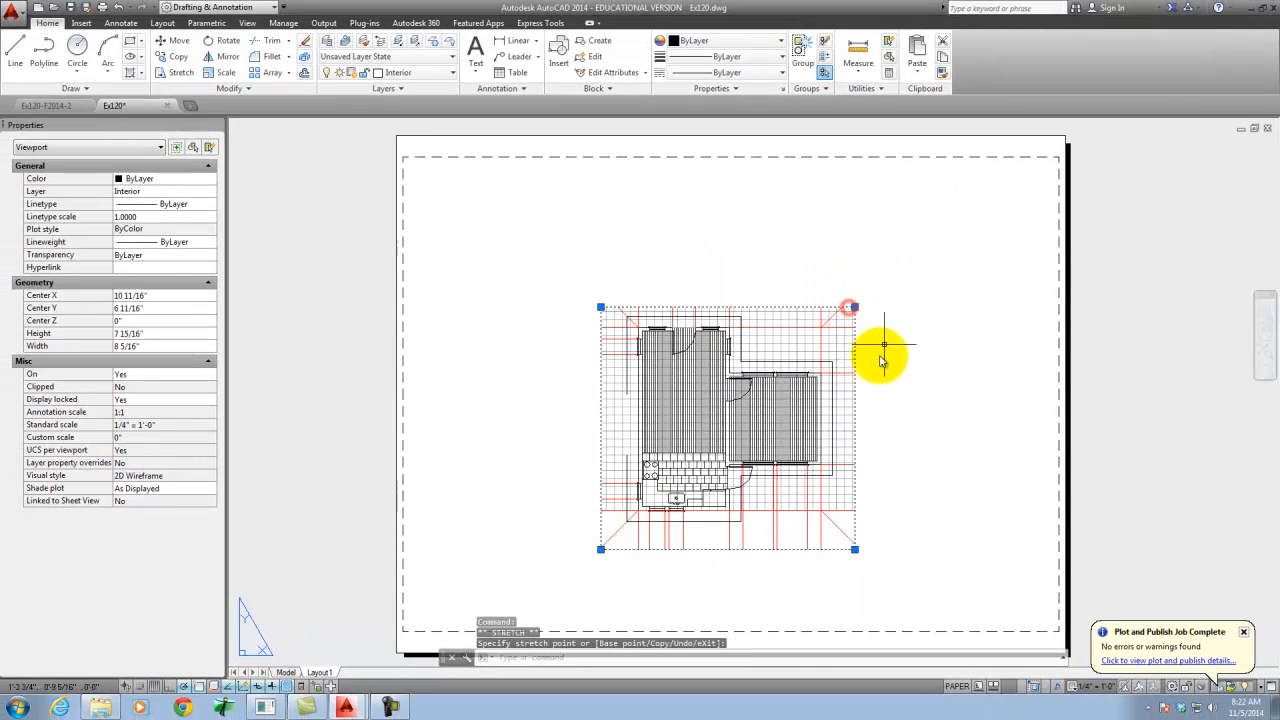
left_click(855, 529)
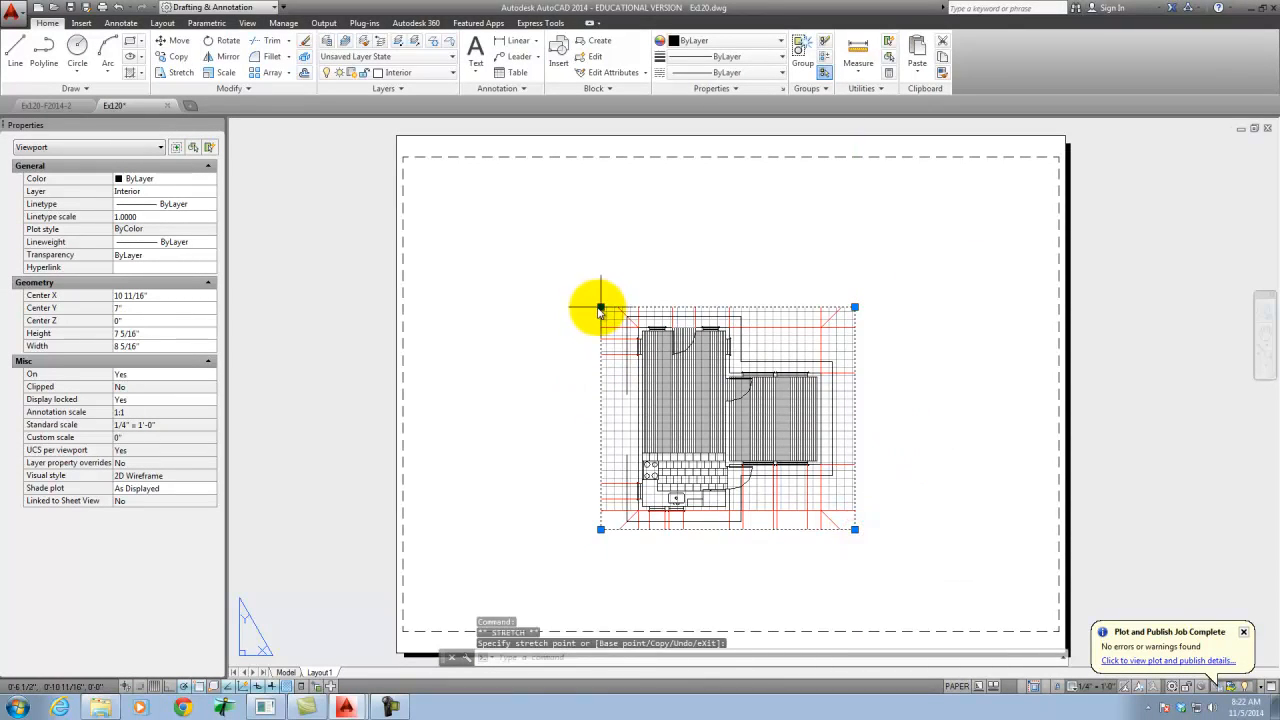
left_click(600, 307)
left_click(616, 308)
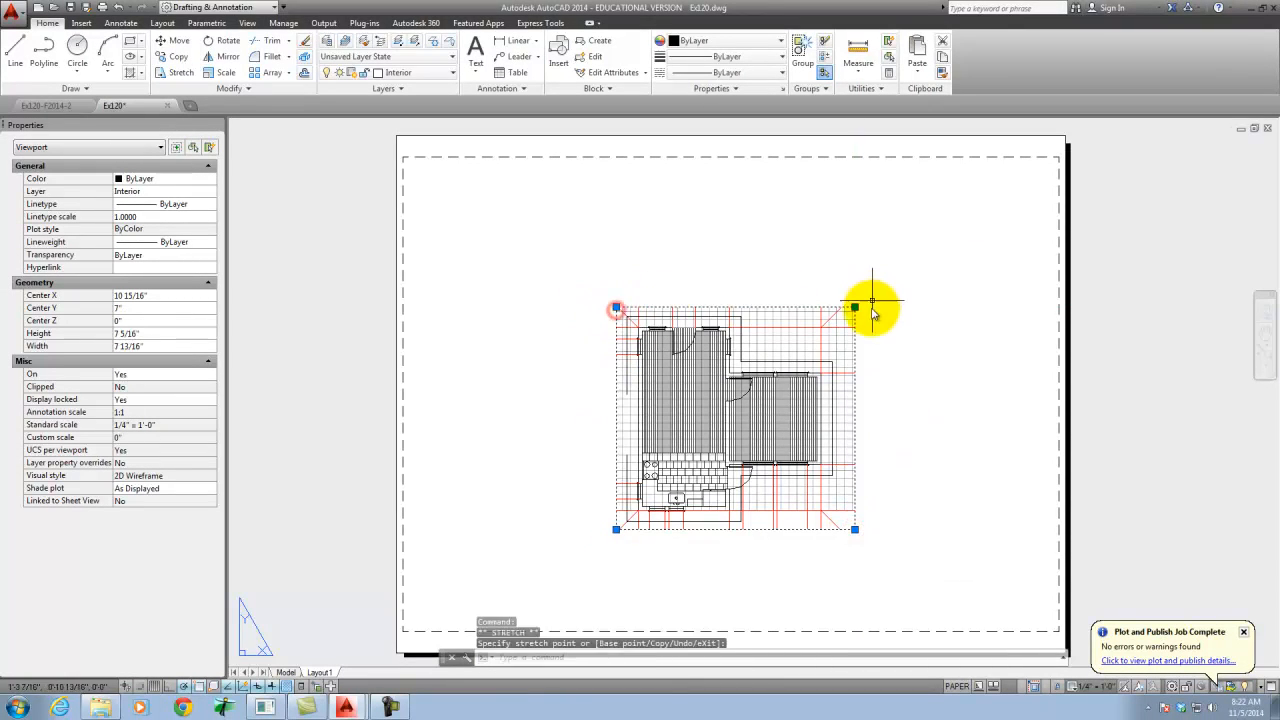
left_click(842, 307)
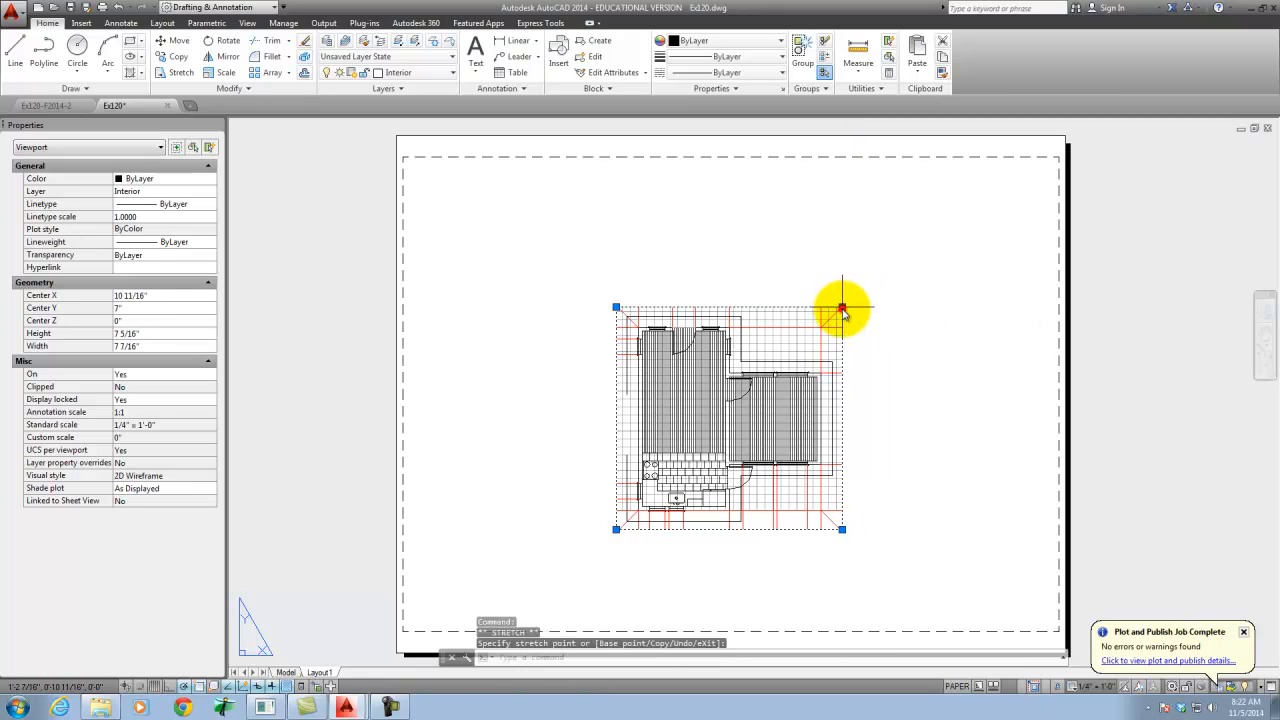
key("Escape")
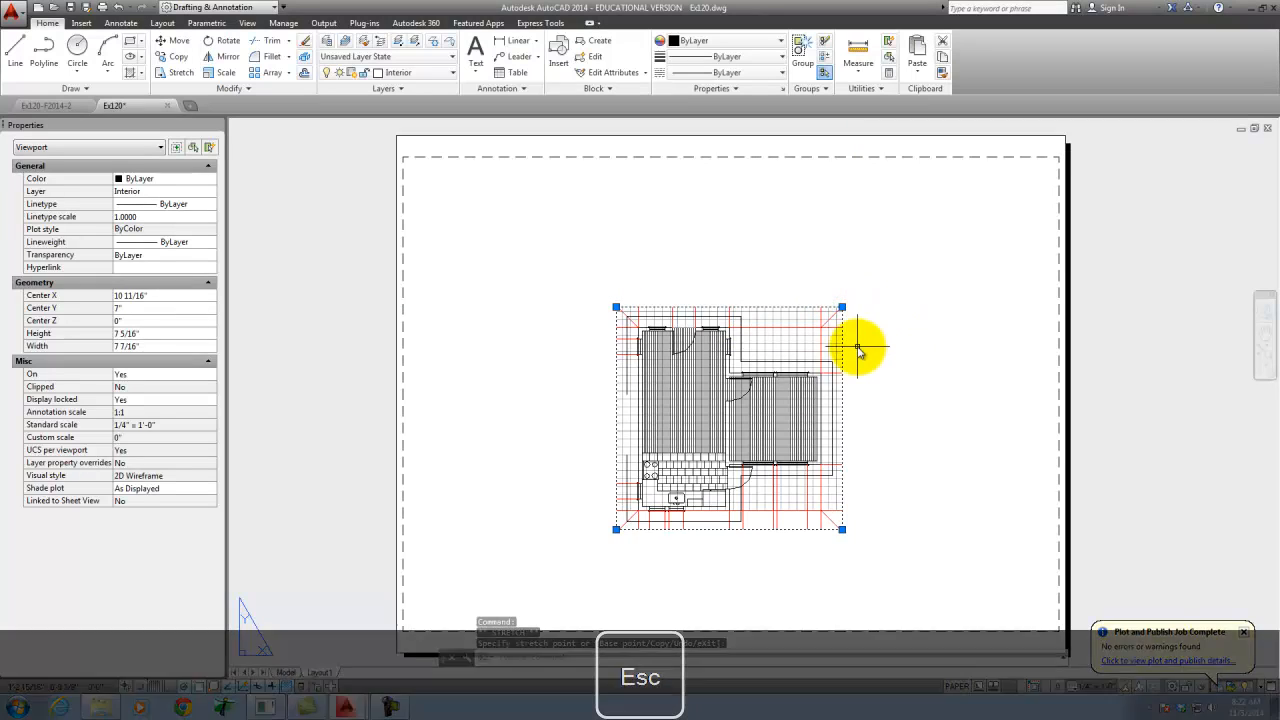
key("Escape")
- Move the floor plan viewport to the sheet's upper-left area, centred at about X 4 3/4", Y 11 1/8"
left_click(895, 555)
left_click(800, 492)
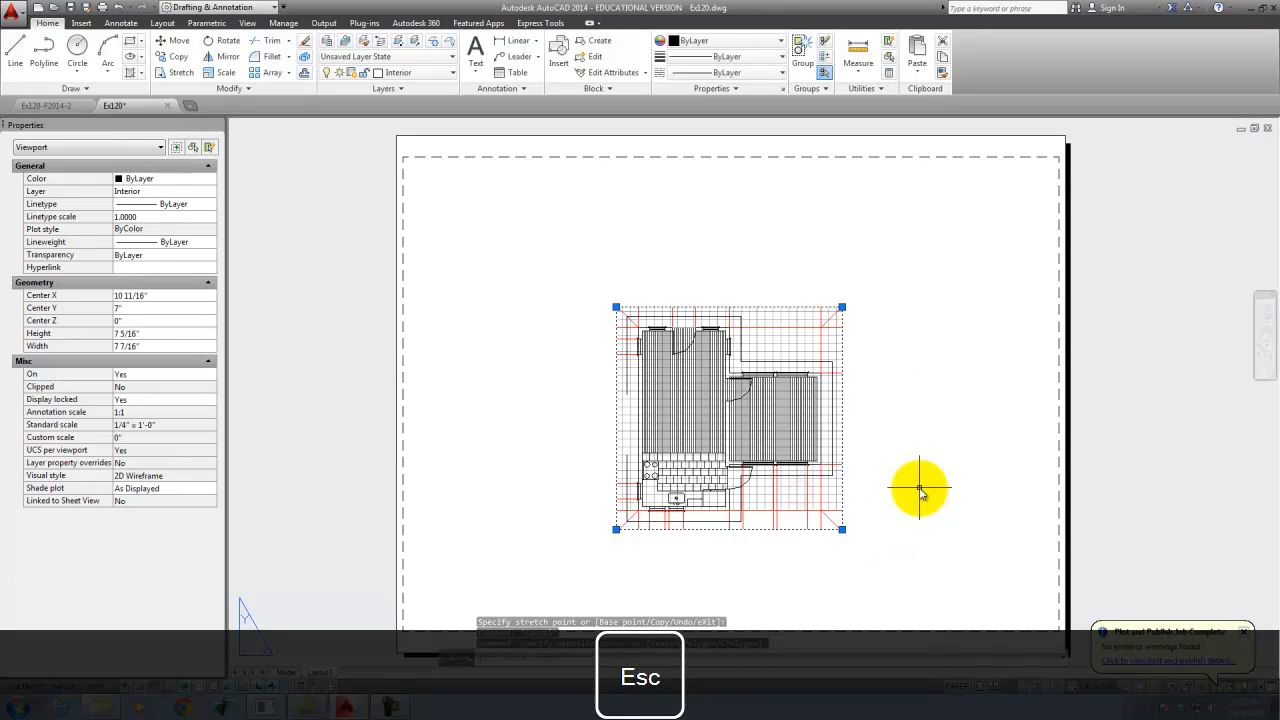
key("Return")
left_click(920, 488)
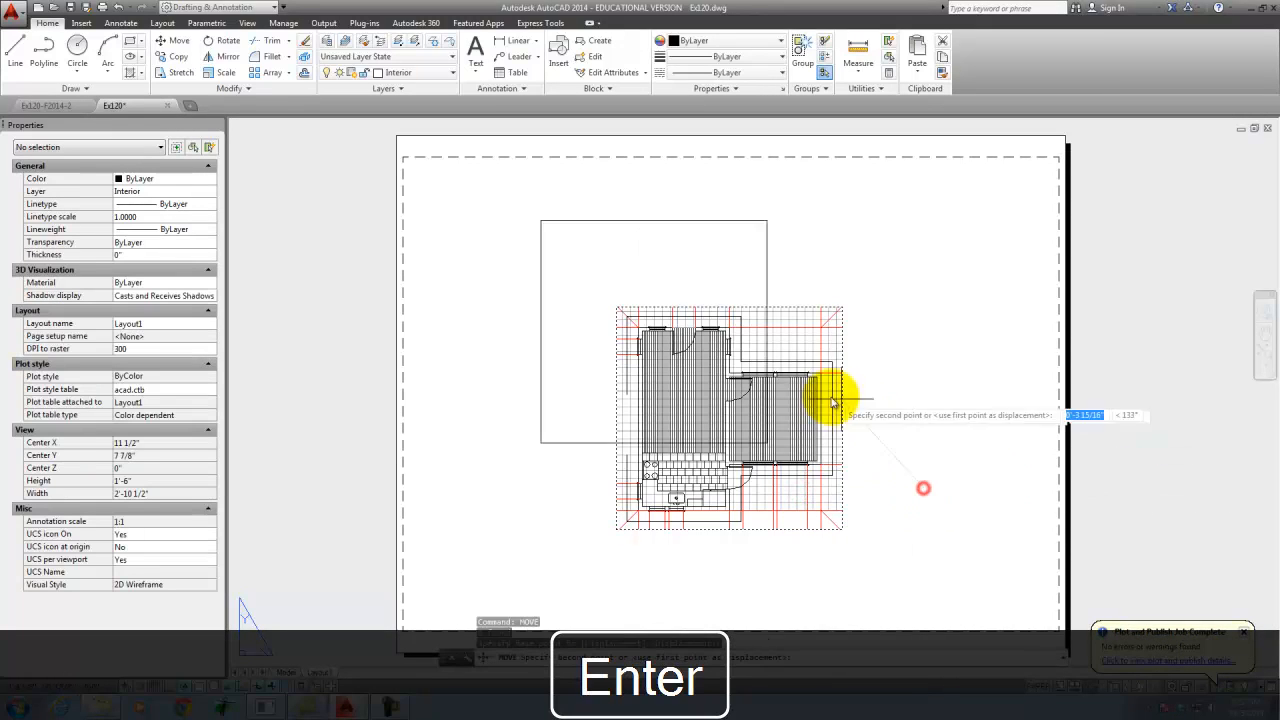
left_click(745, 367)
key("Escape")
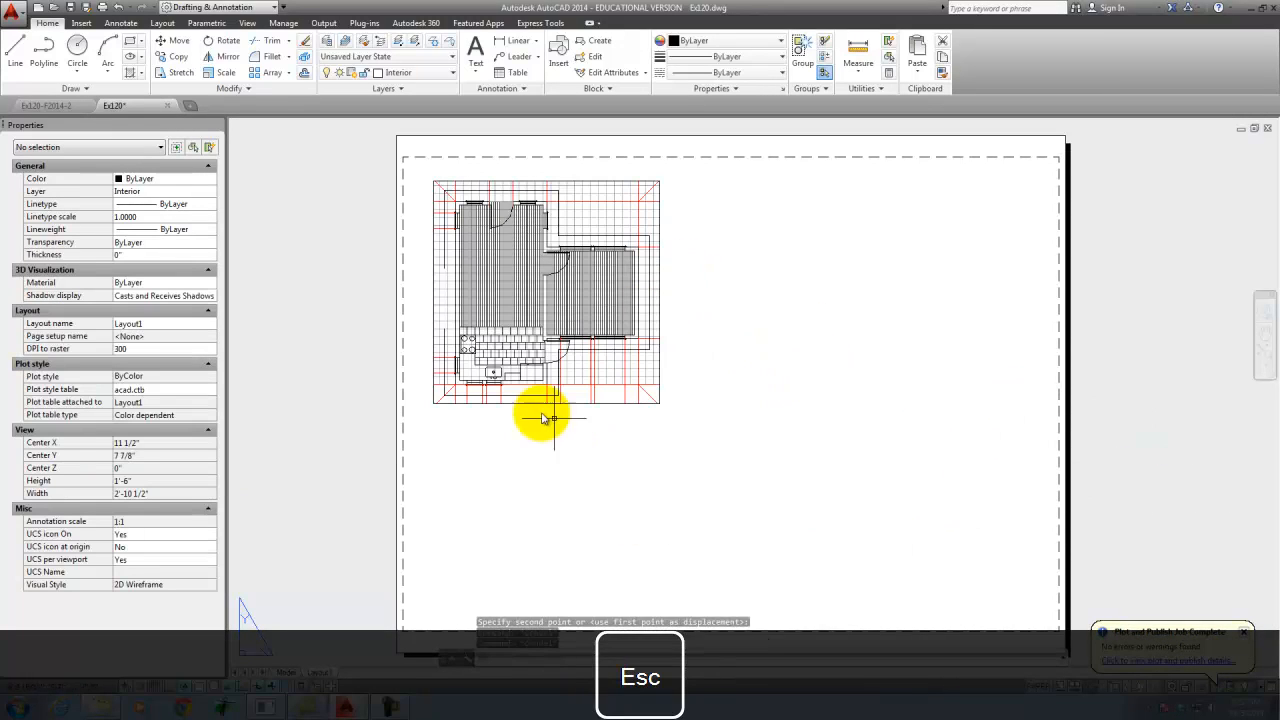
- Try extending the viewport downward to about 11 11/16" high over the elevation, and pull its lower edge back below the floor plan
left_click(579, 404)
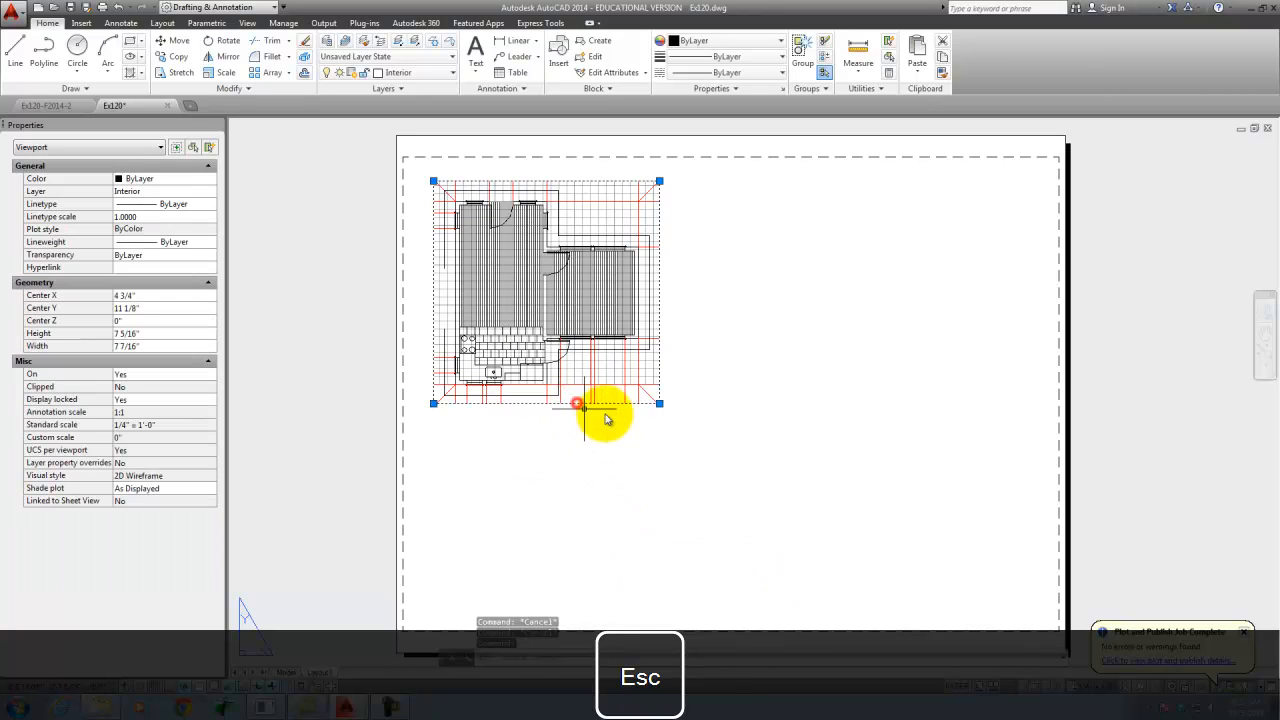
left_click(659, 403)
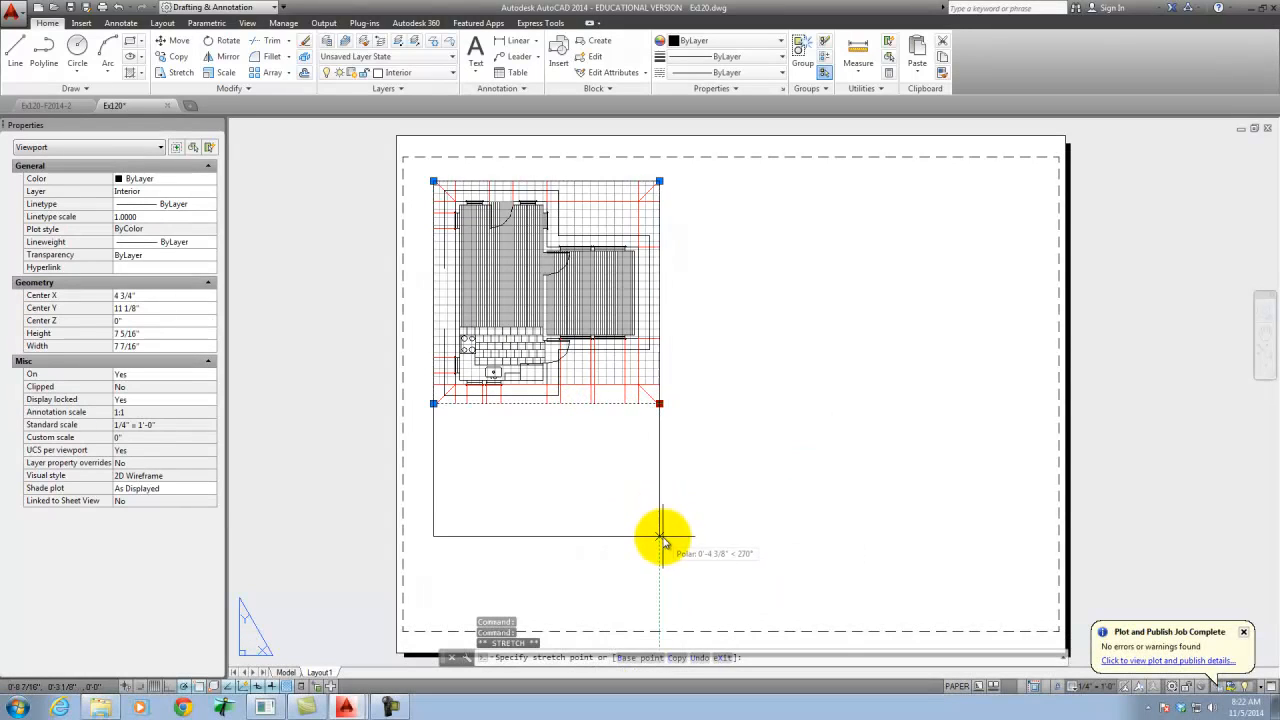
left_click(660, 537)
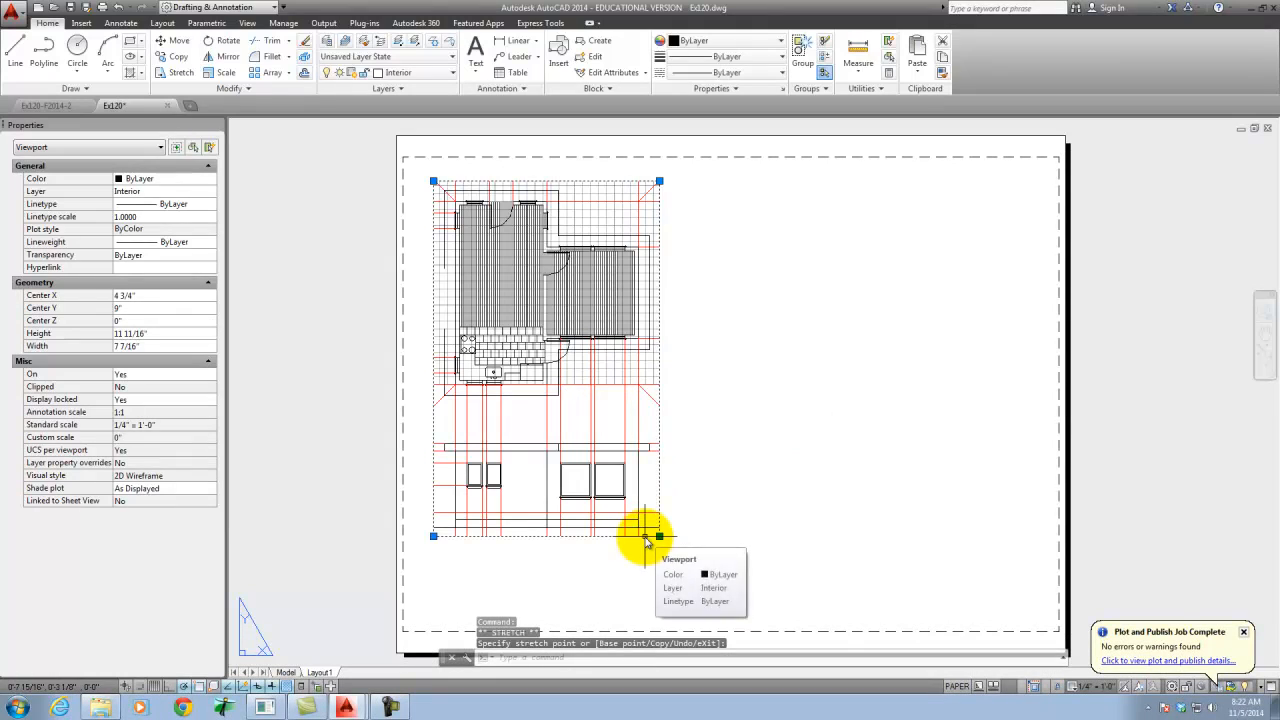
left_click(660, 537)
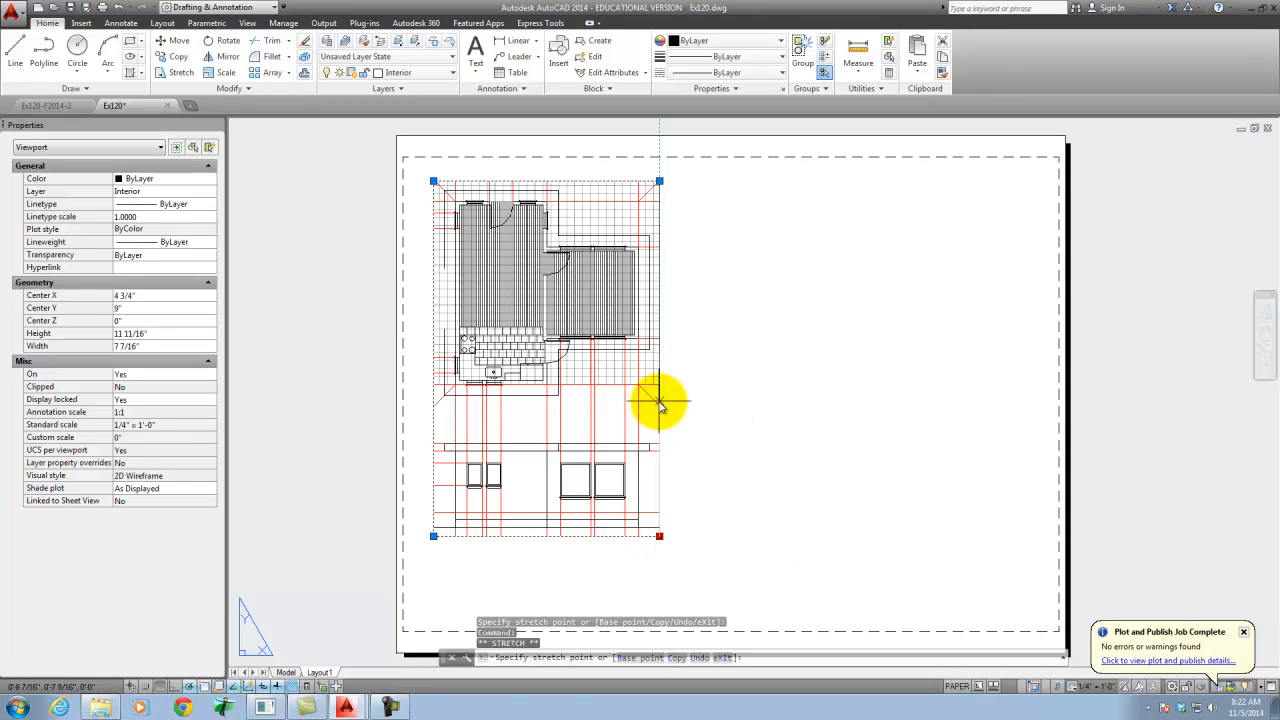
left_click(660, 402)
key("Escape")
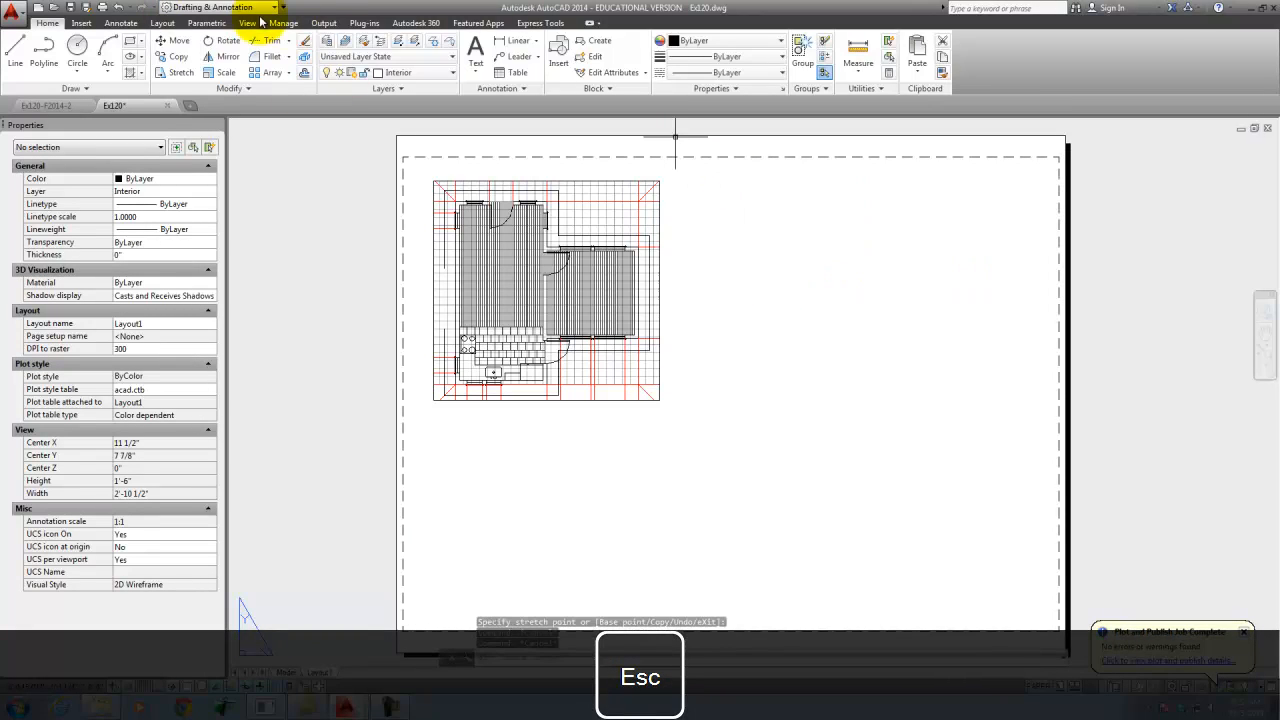
- Create a rectangular viewport about 7 7/16" wide by 5 1/2" high directly below the floor plan viewport
left_click(163, 23)
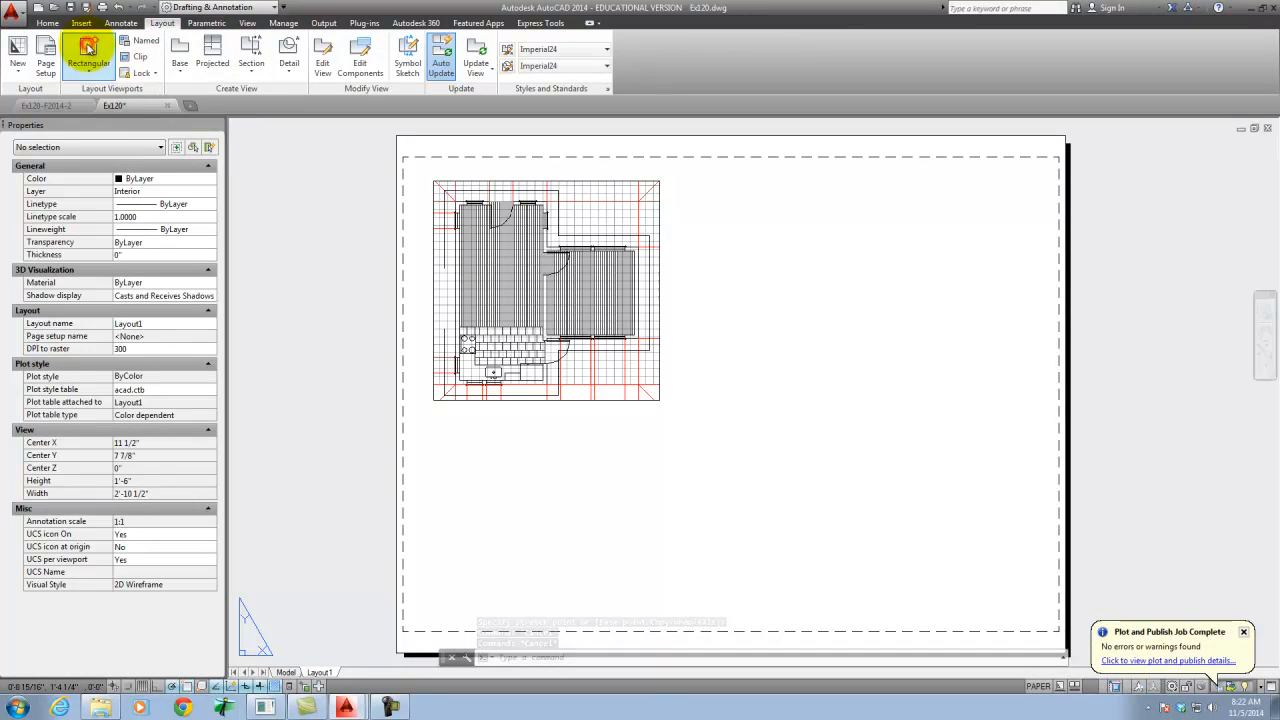
left_click(88, 50)
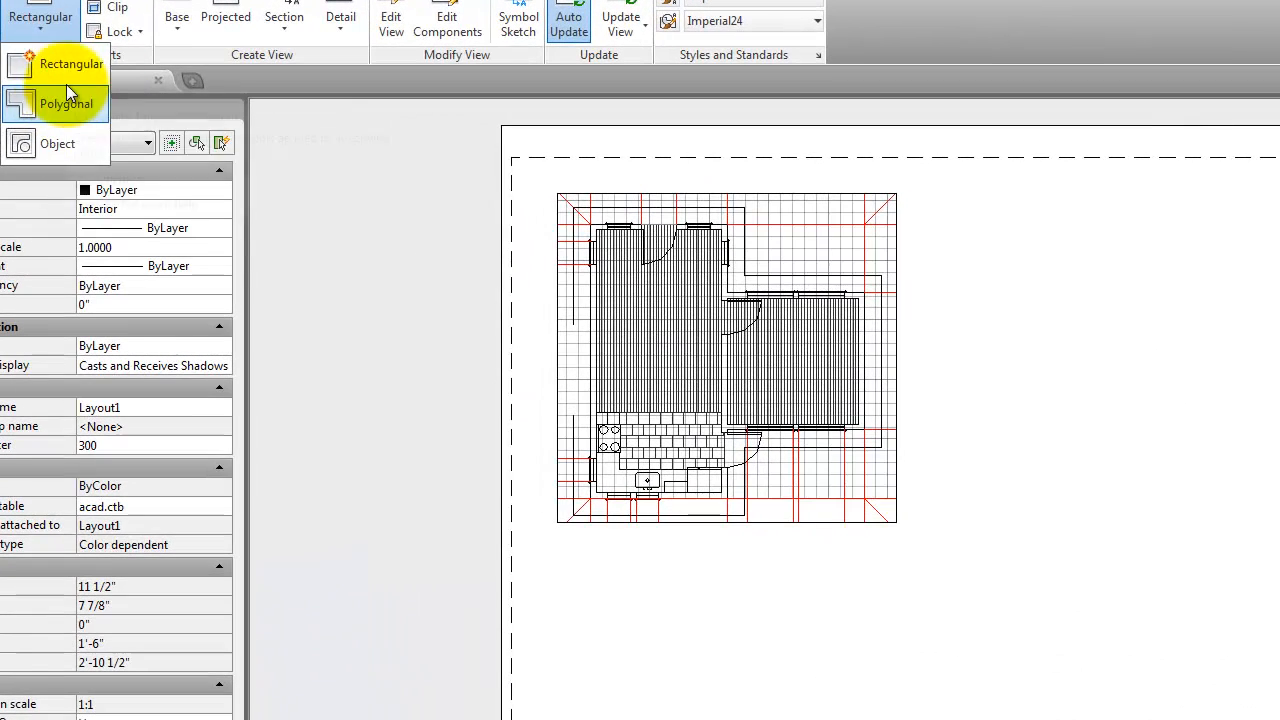
left_click(64, 64)
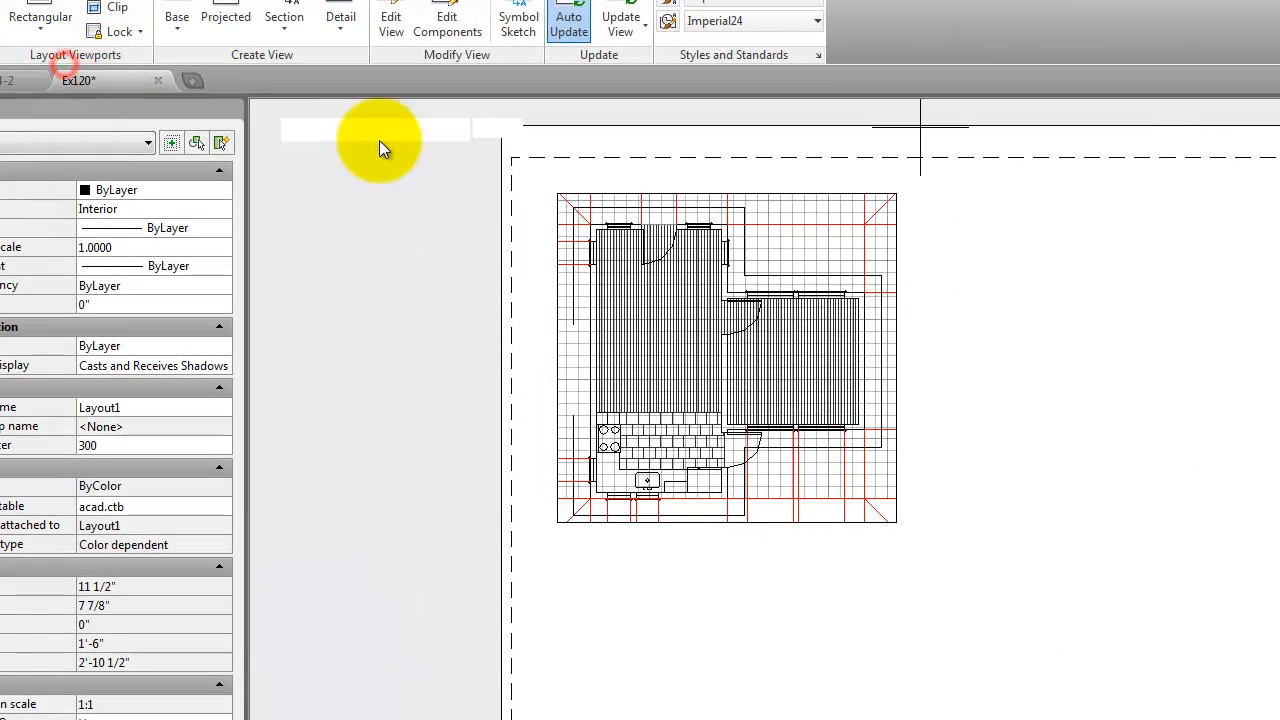
left_click(556, 561)
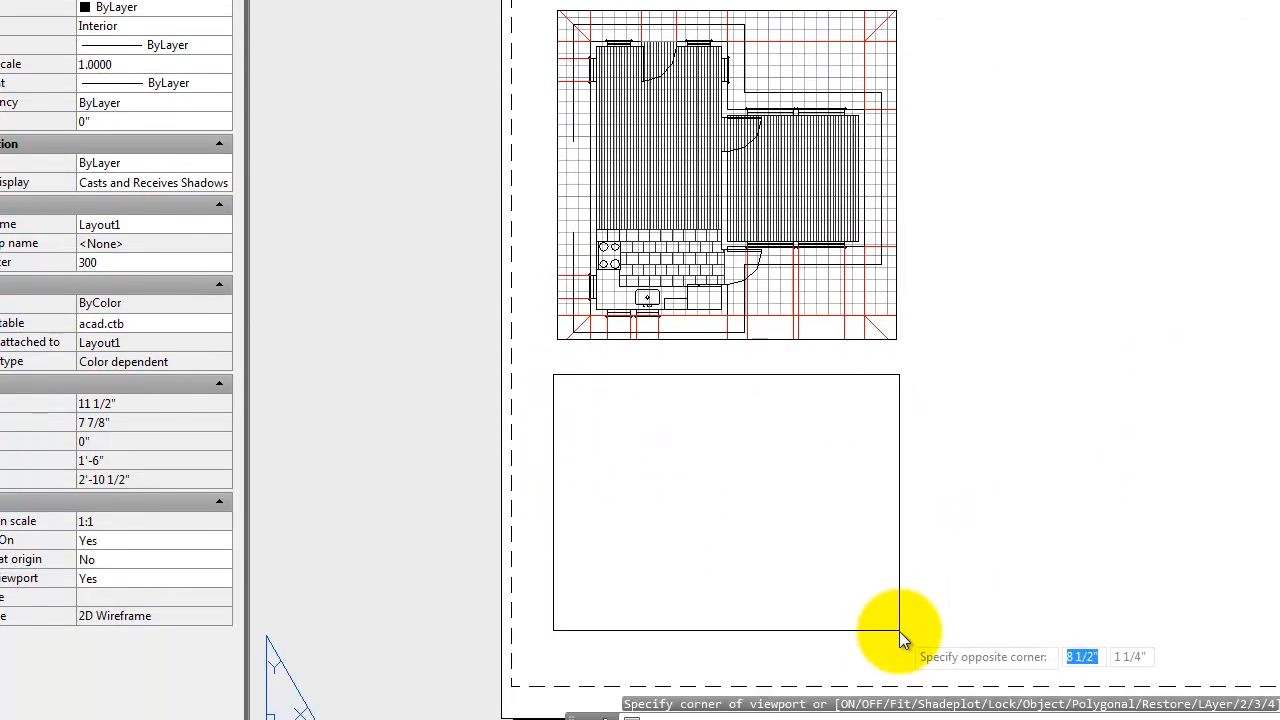
left_click(893, 719)
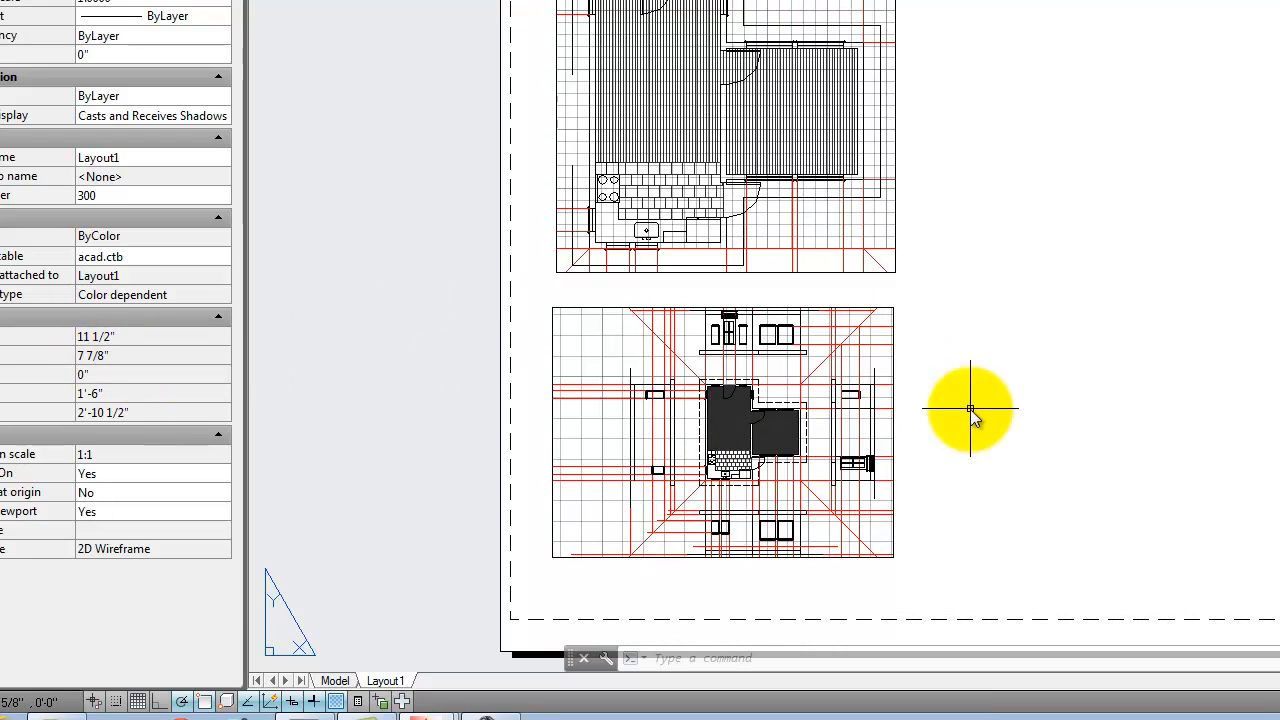
- Set the lower viewport's standard scale to 1/4" = 1'-0"
left_click(893, 346)
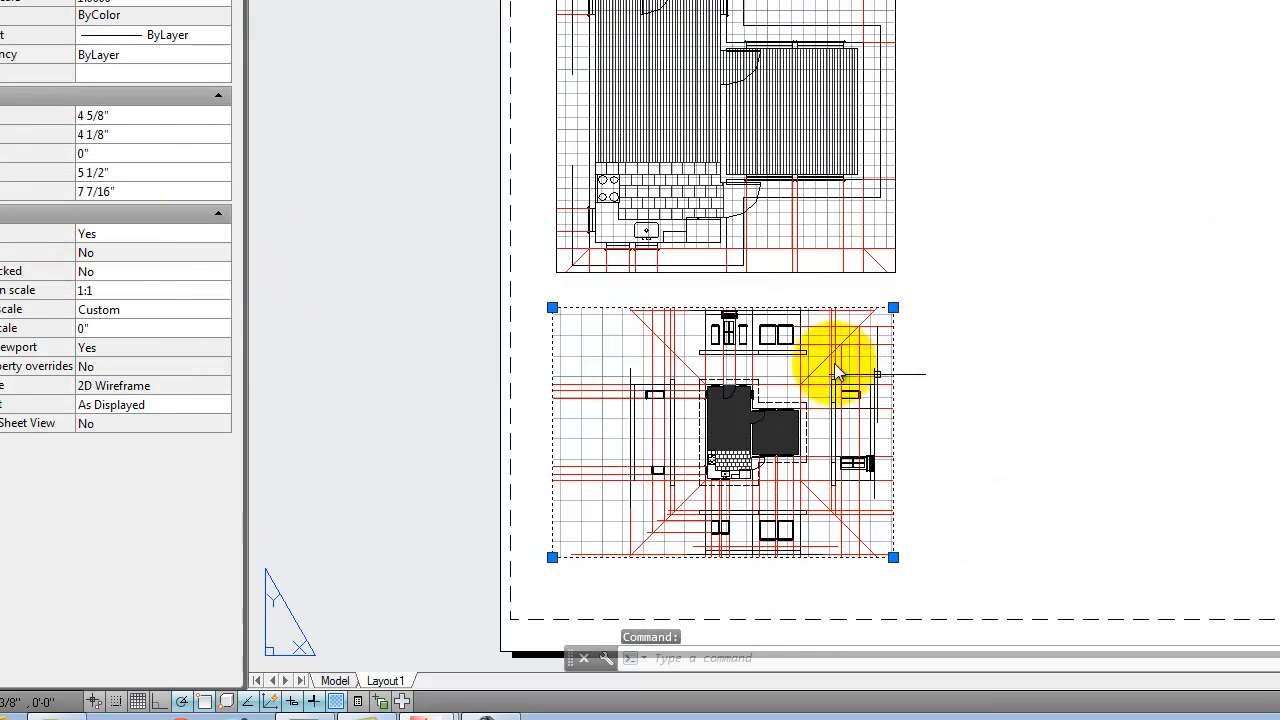
left_click(130, 310)
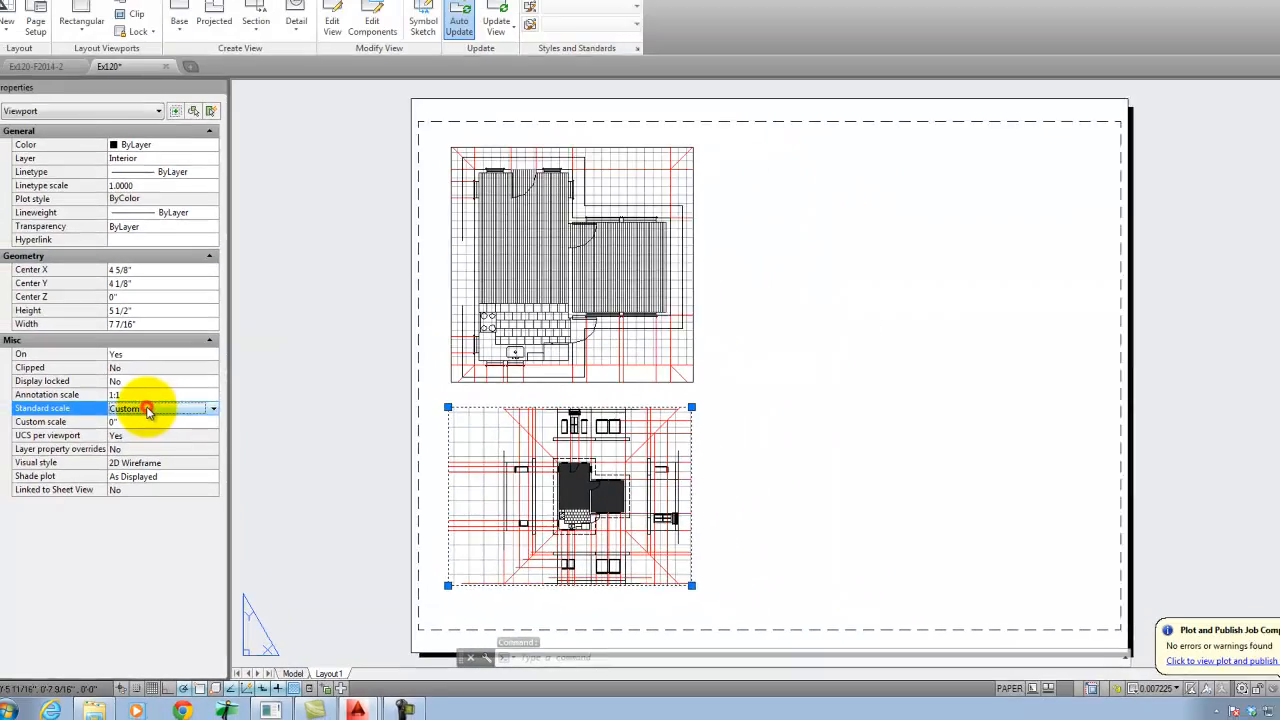
left_click(225, 310)
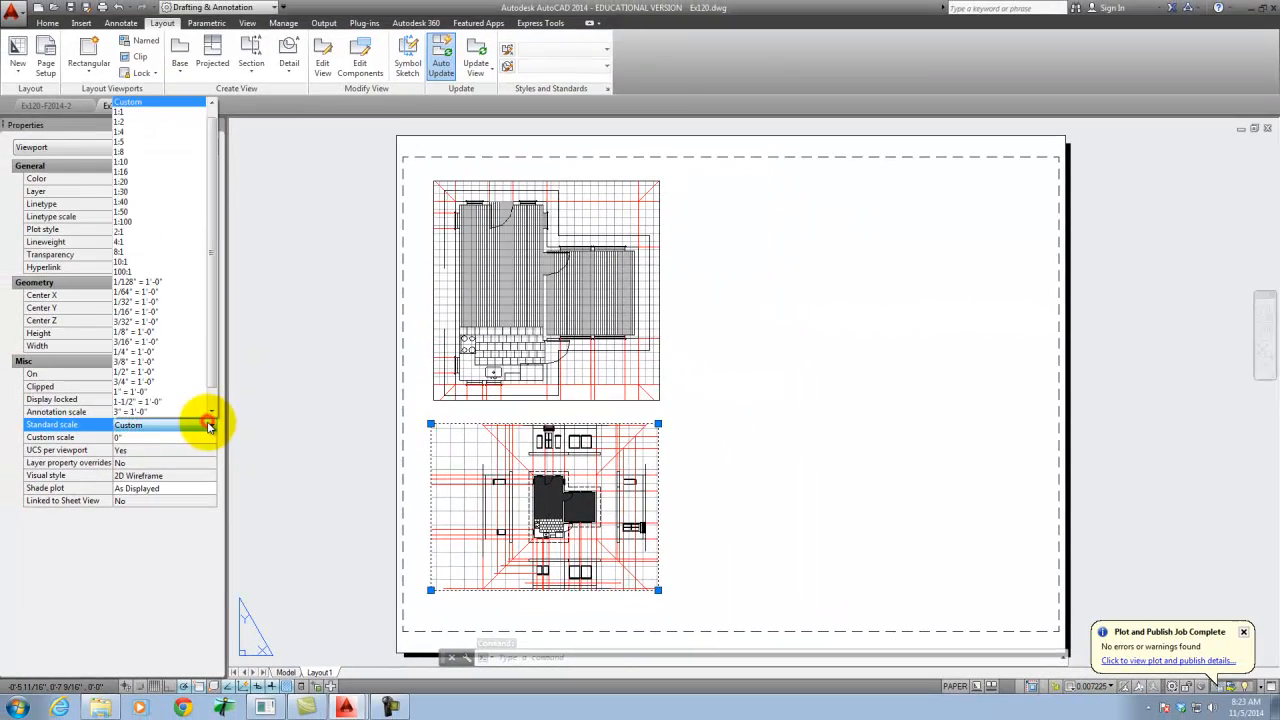
left_click(170, 352)
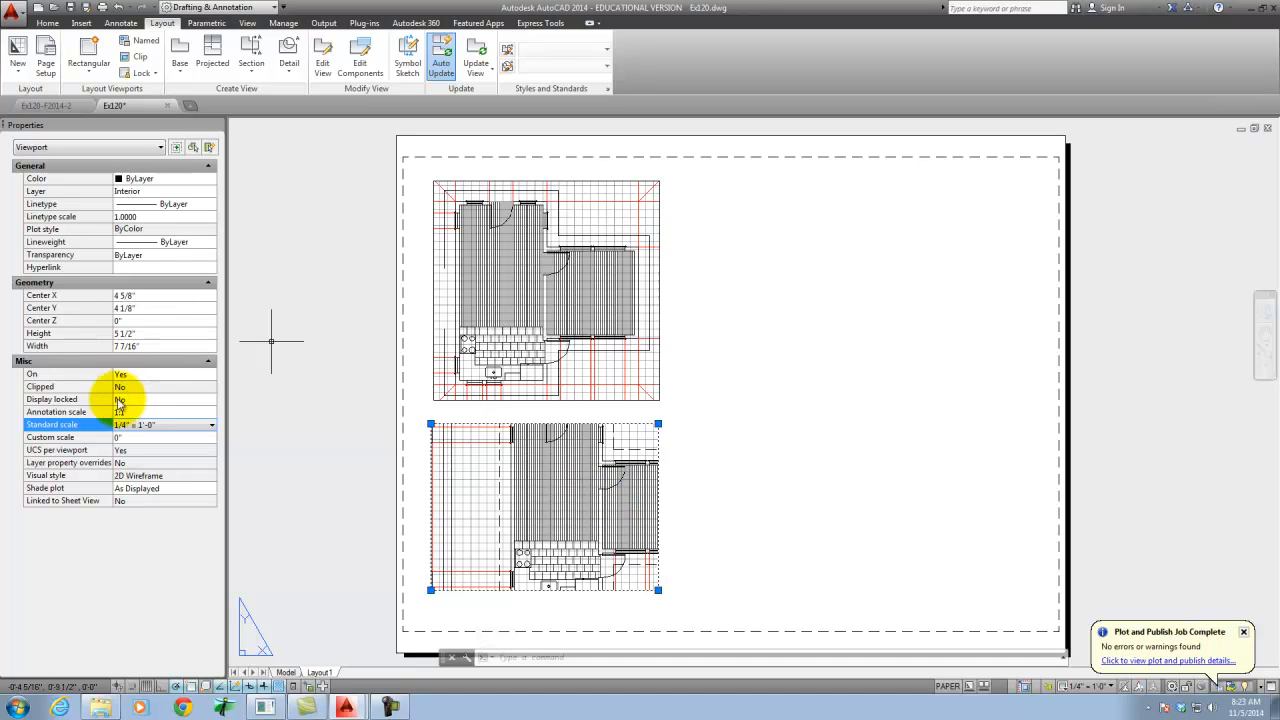
- Pan the view inside the lower viewport to show the elevation below the floor plan, and return to paper space
double_click(475, 480)
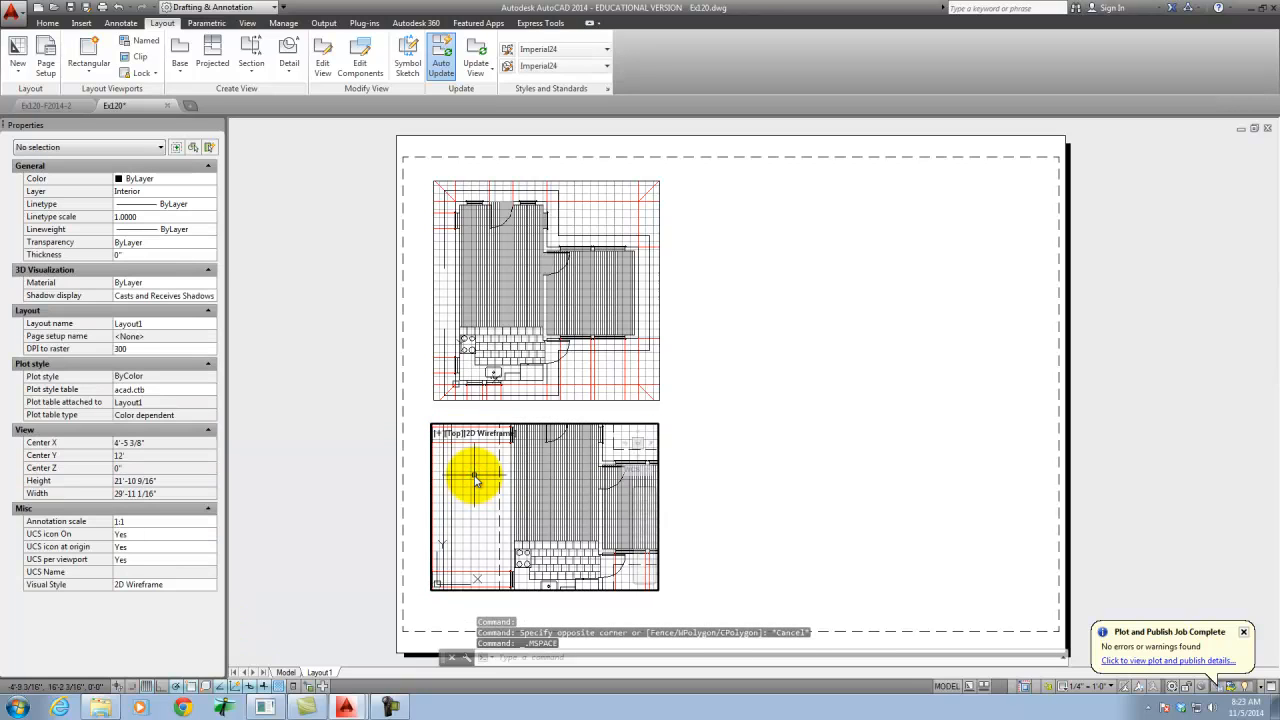
left_click(48, 24)
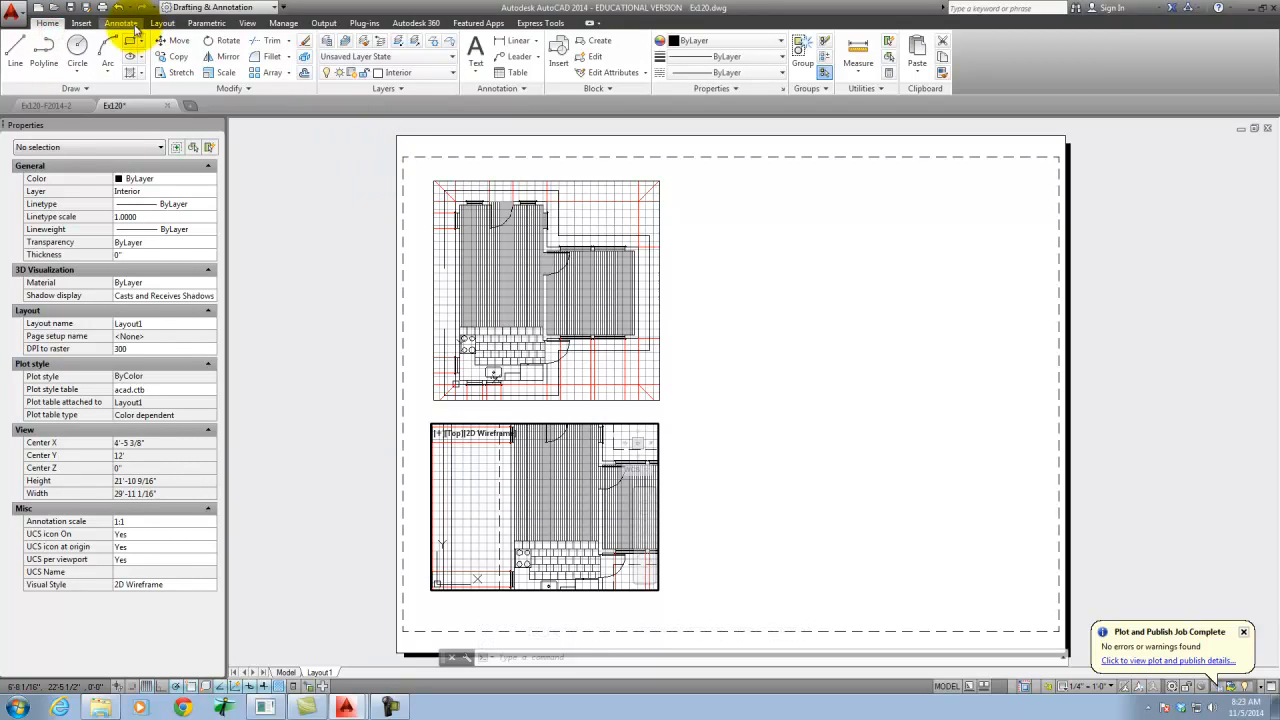
left_click(245, 24)
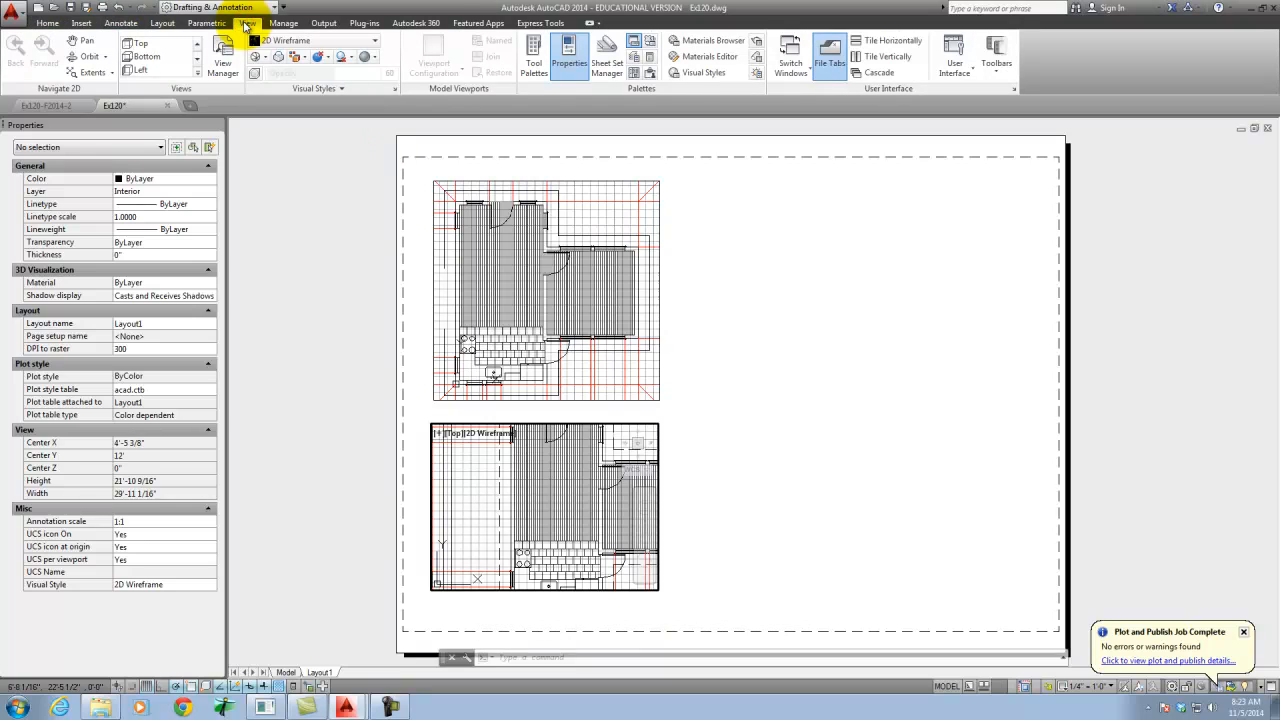
left_click(86, 42)
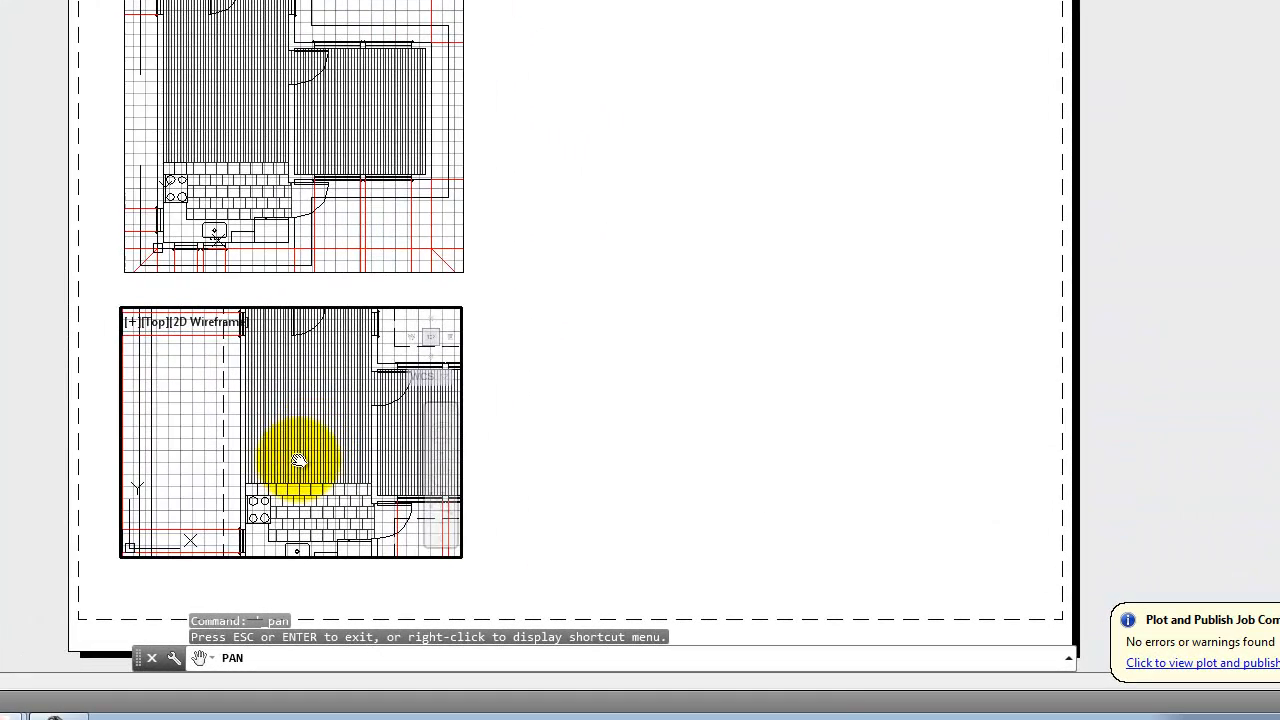
left_click_drag(303, 472, 277, 289)
left_click_drag(300, 491, 262, 365)
left_click_drag(255, 382, 251, 381)
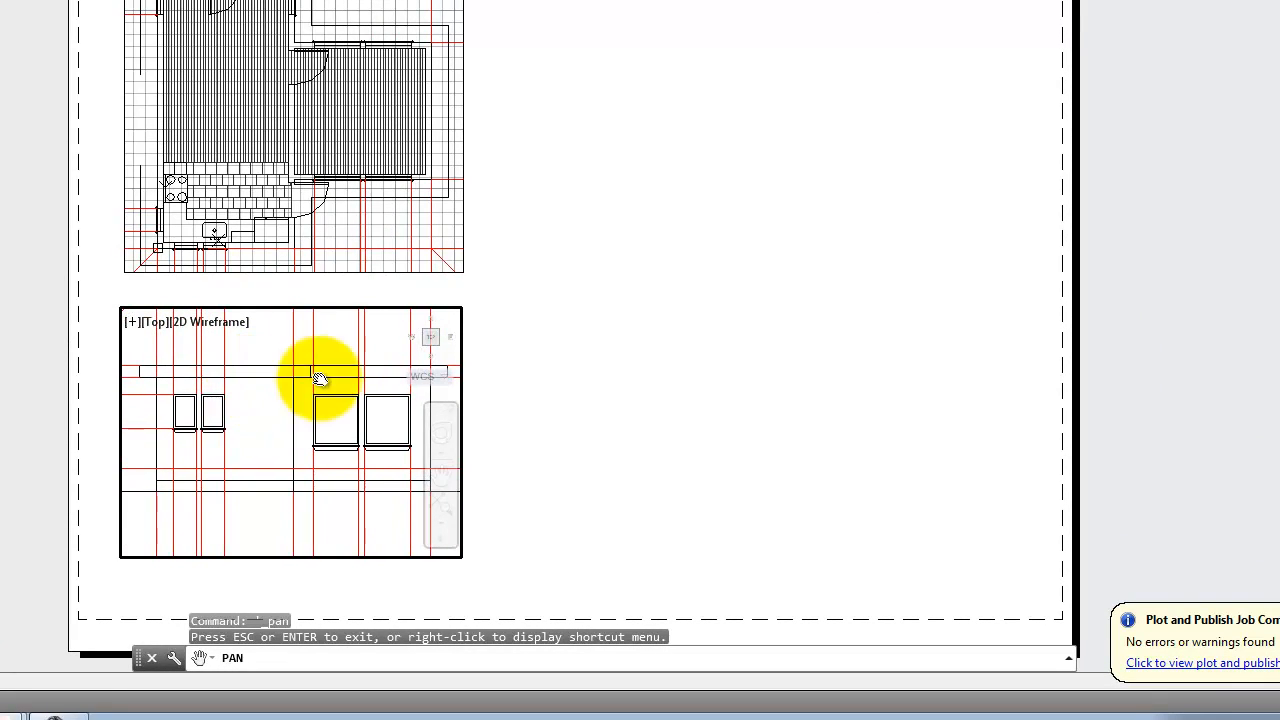
left_click(563, 319)
key("Escape")
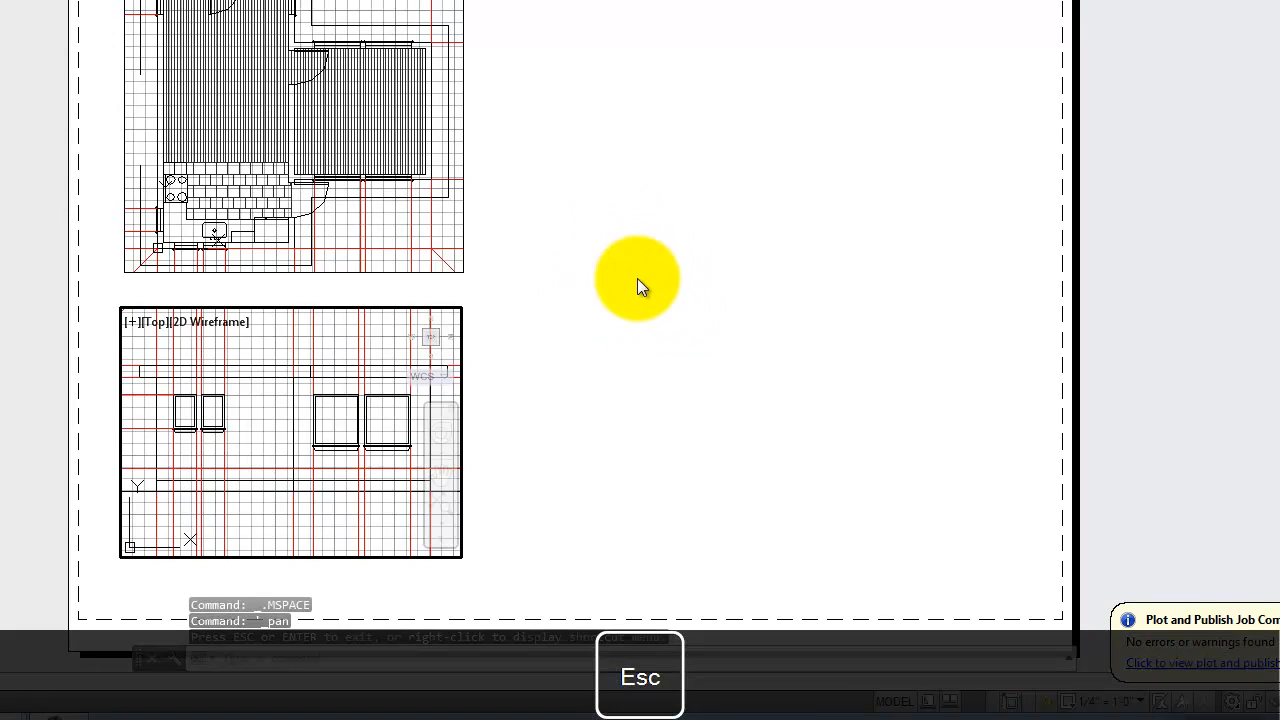
double_click(641, 277)
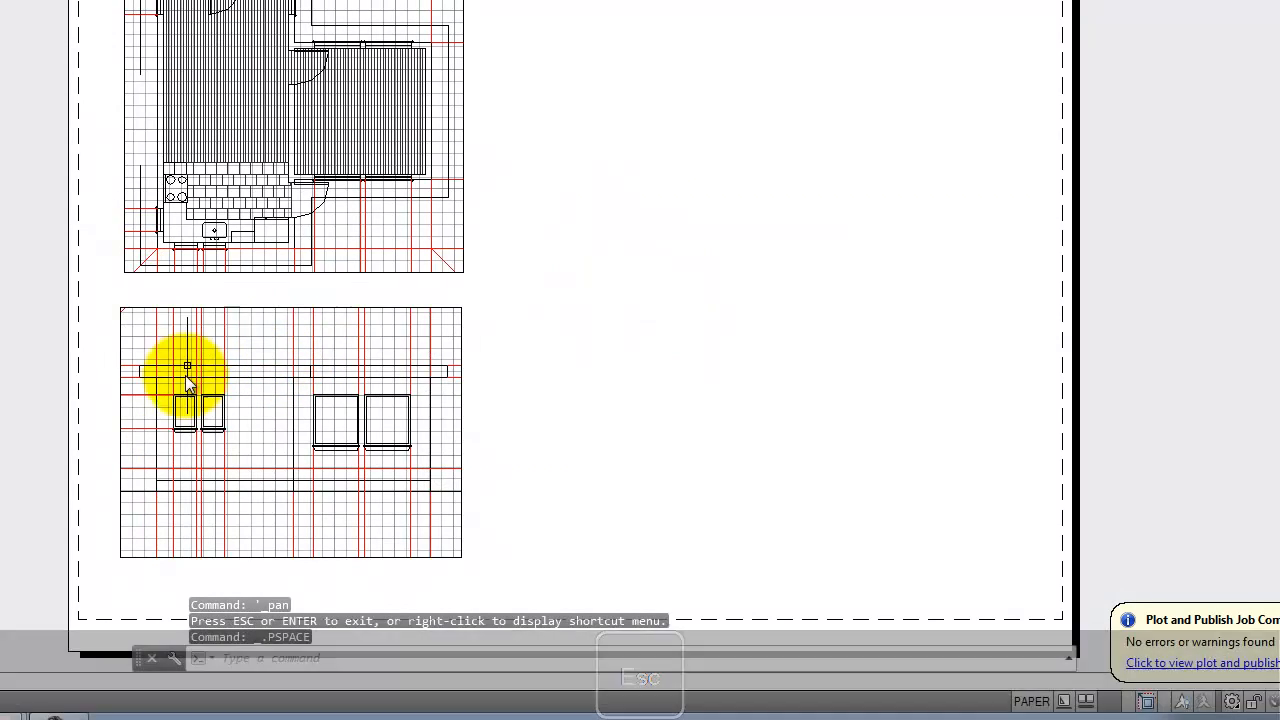
- Crop the lower viewport's upper and lower edges closer to the elevation, to about 3 3/8" high
left_click(121, 372)
key("Escape")
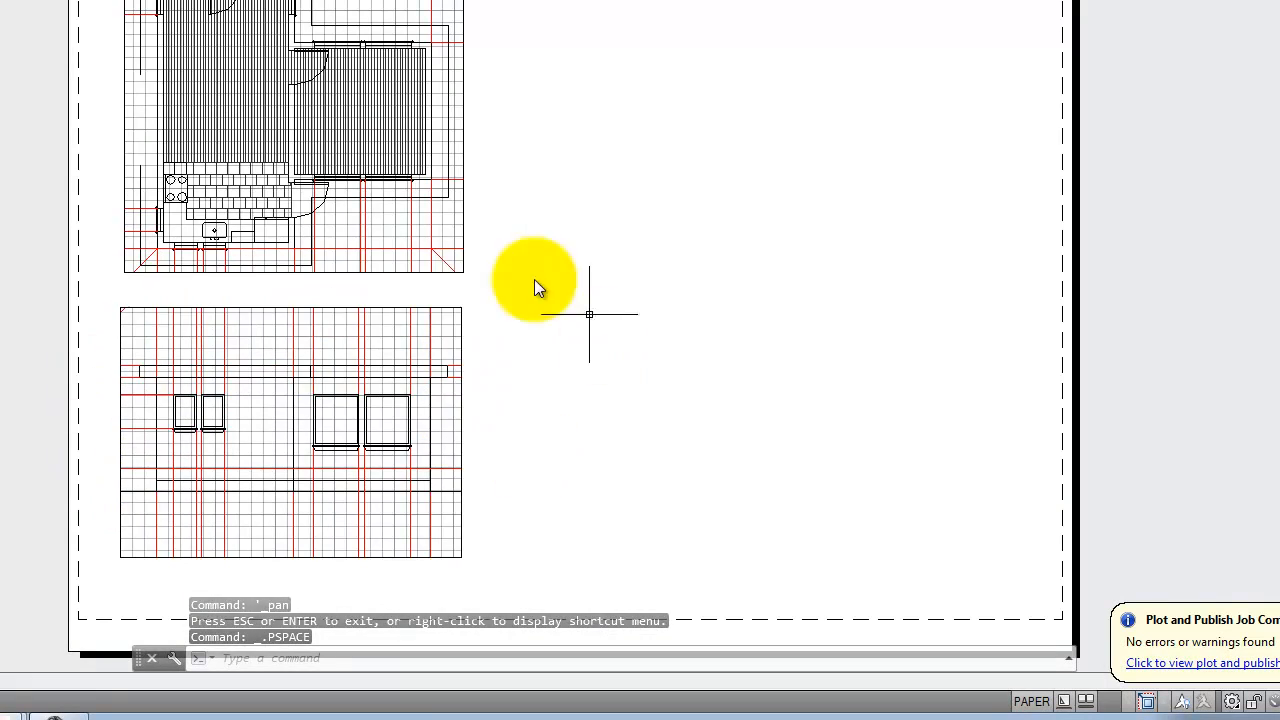
left_click(343, 309)
left_click(461, 308)
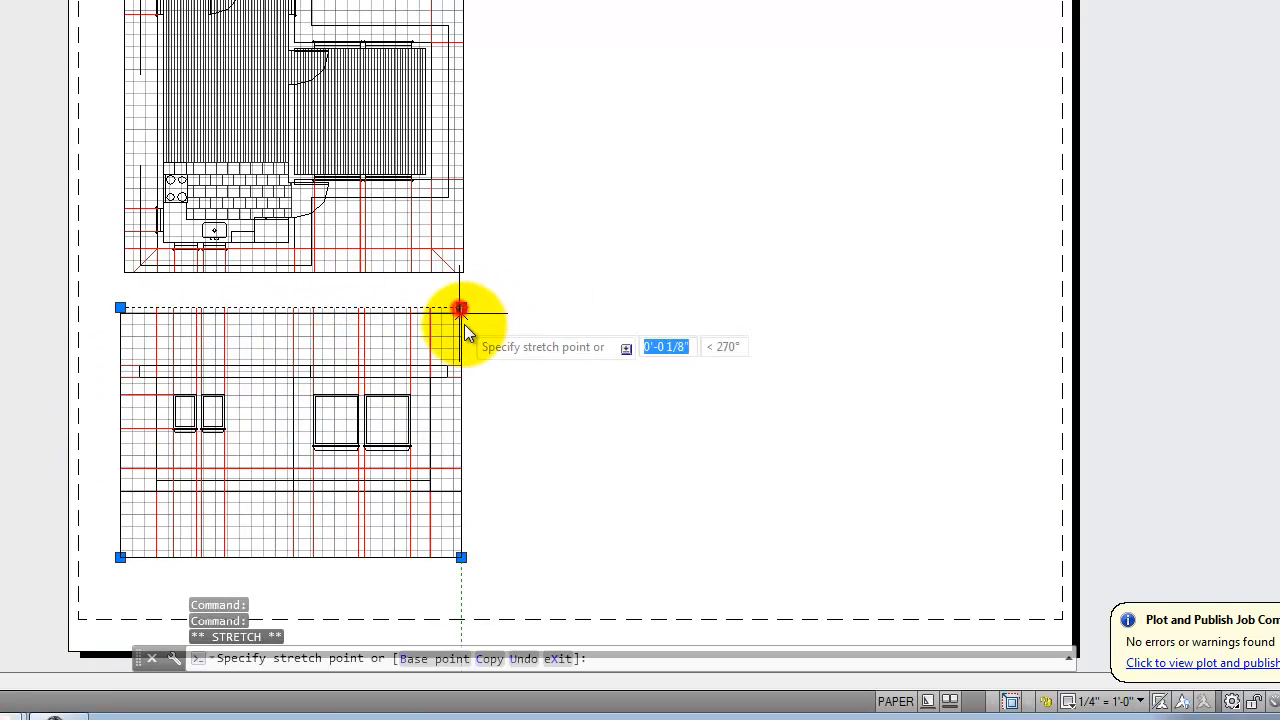
left_click(469, 353)
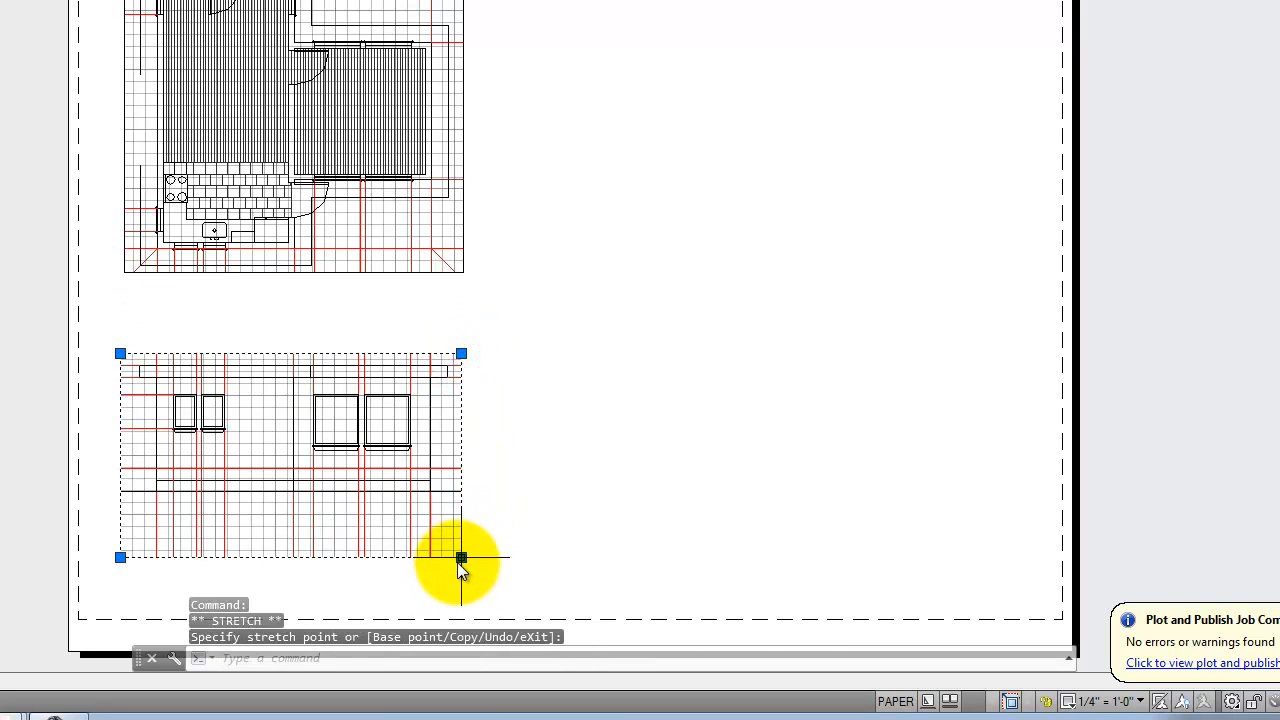
left_click(461, 557)
left_click(461, 507)
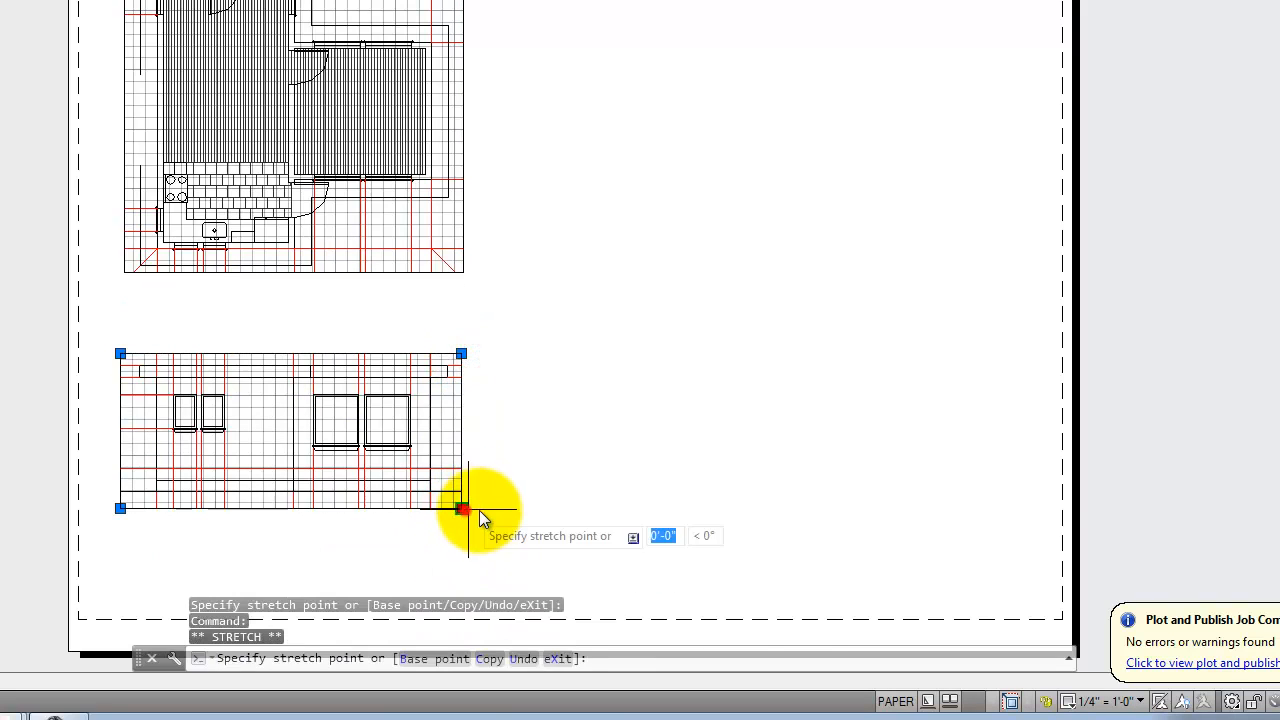
- Widen the elevation viewport on both sides to about 8 15/16", and deselect it
left_click(523, 509)
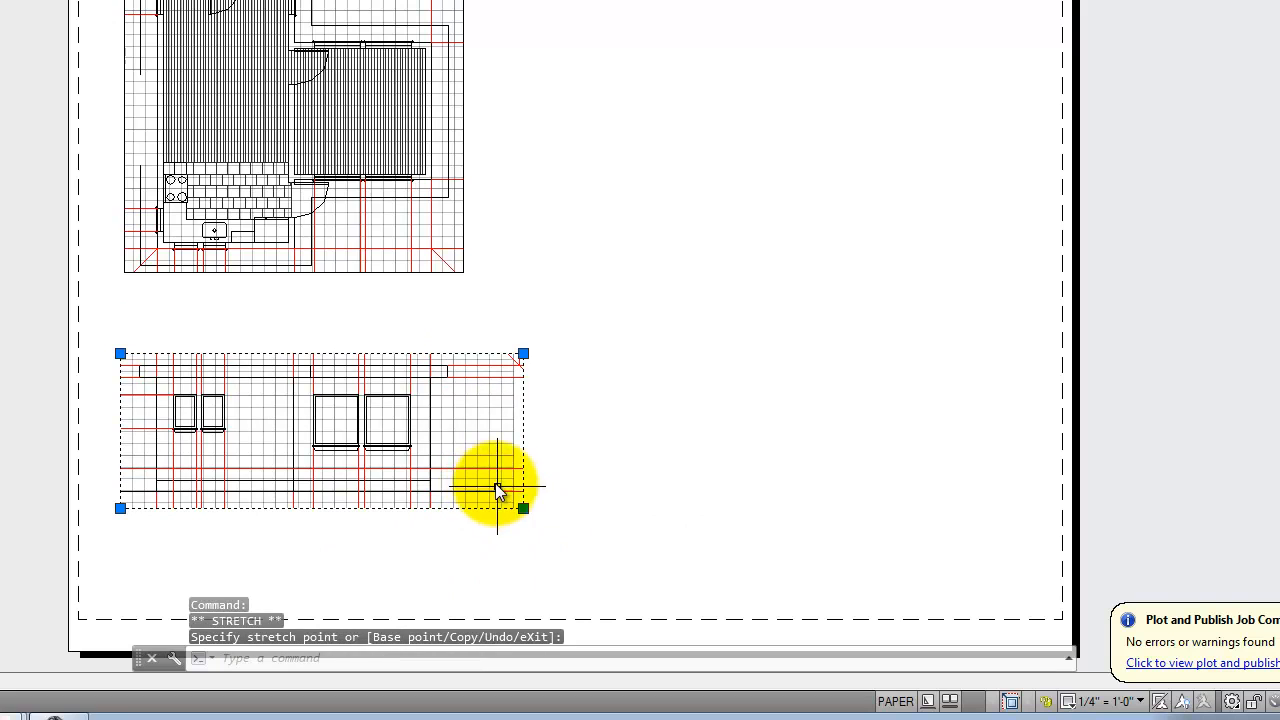
left_click(120, 508)
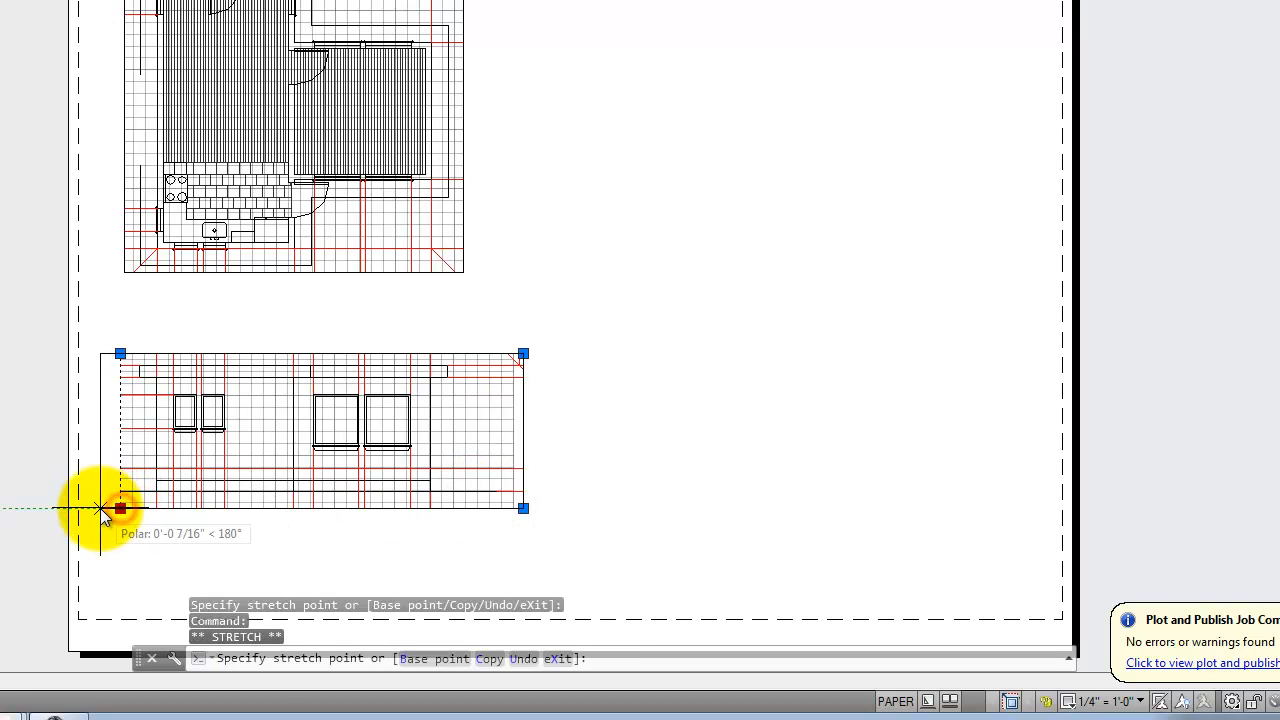
left_click(100, 508)
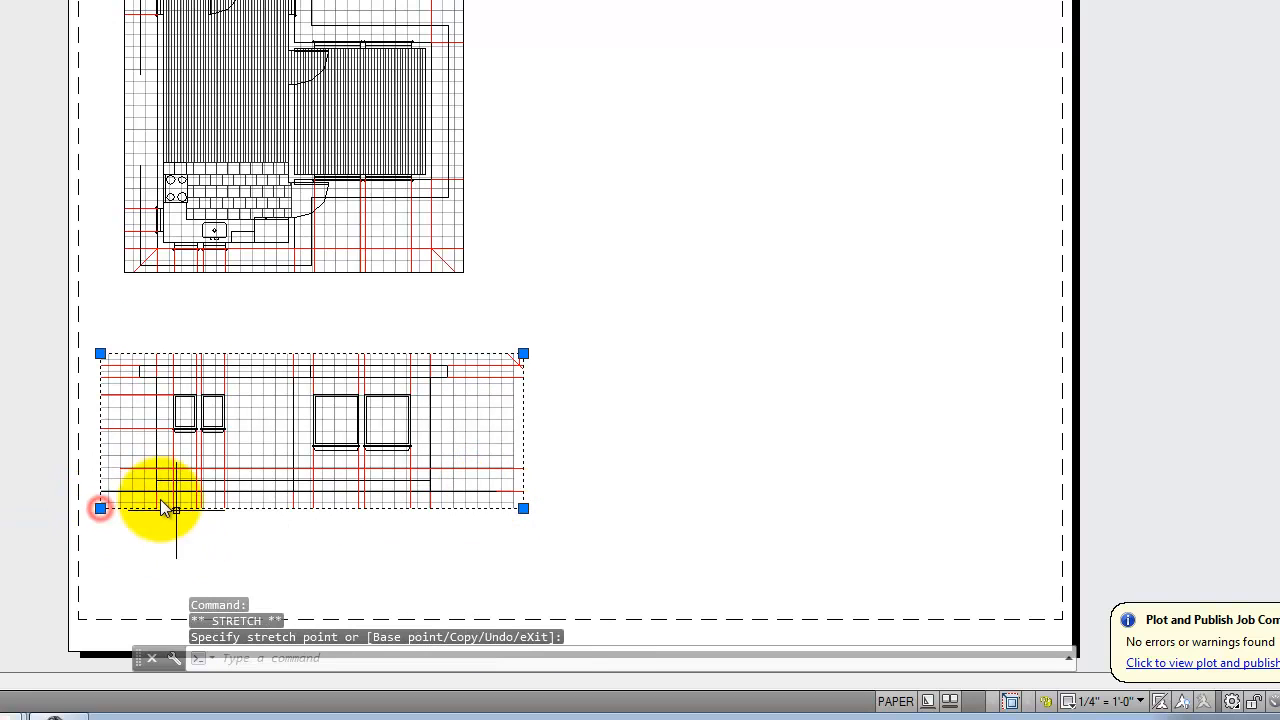
left_click(100, 508)
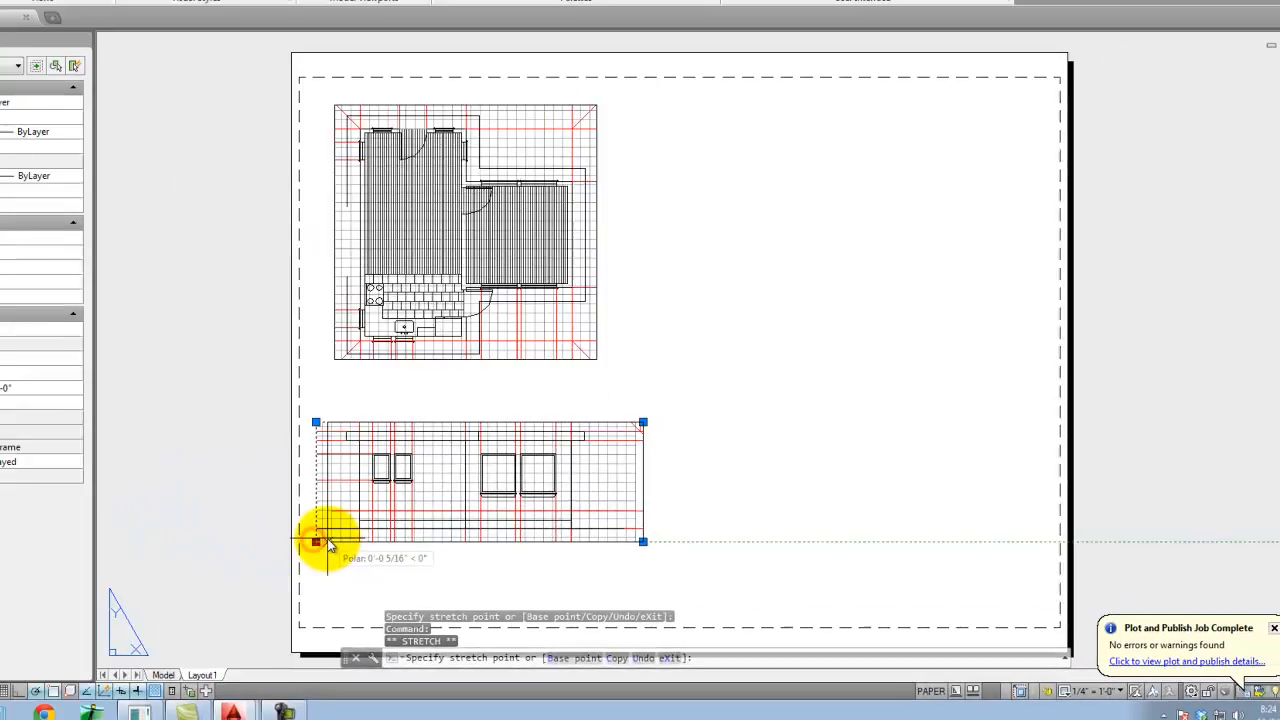
left_click(328, 543)
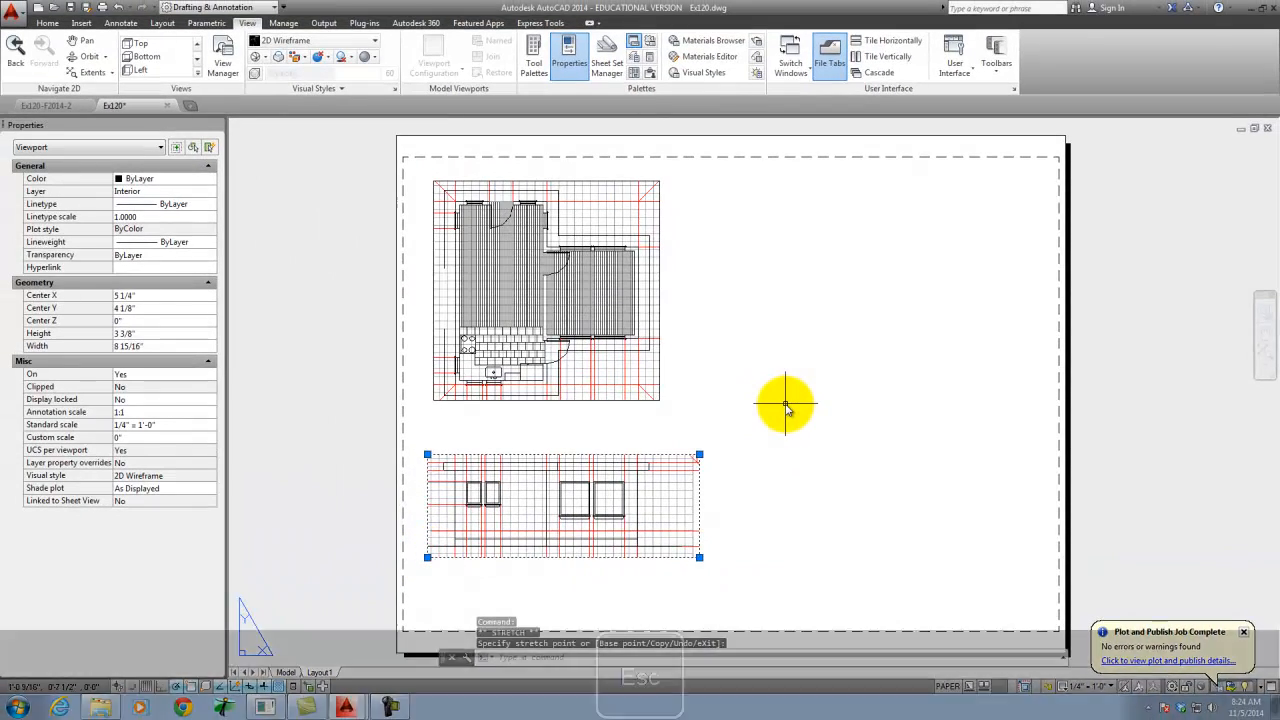
key("Escape")
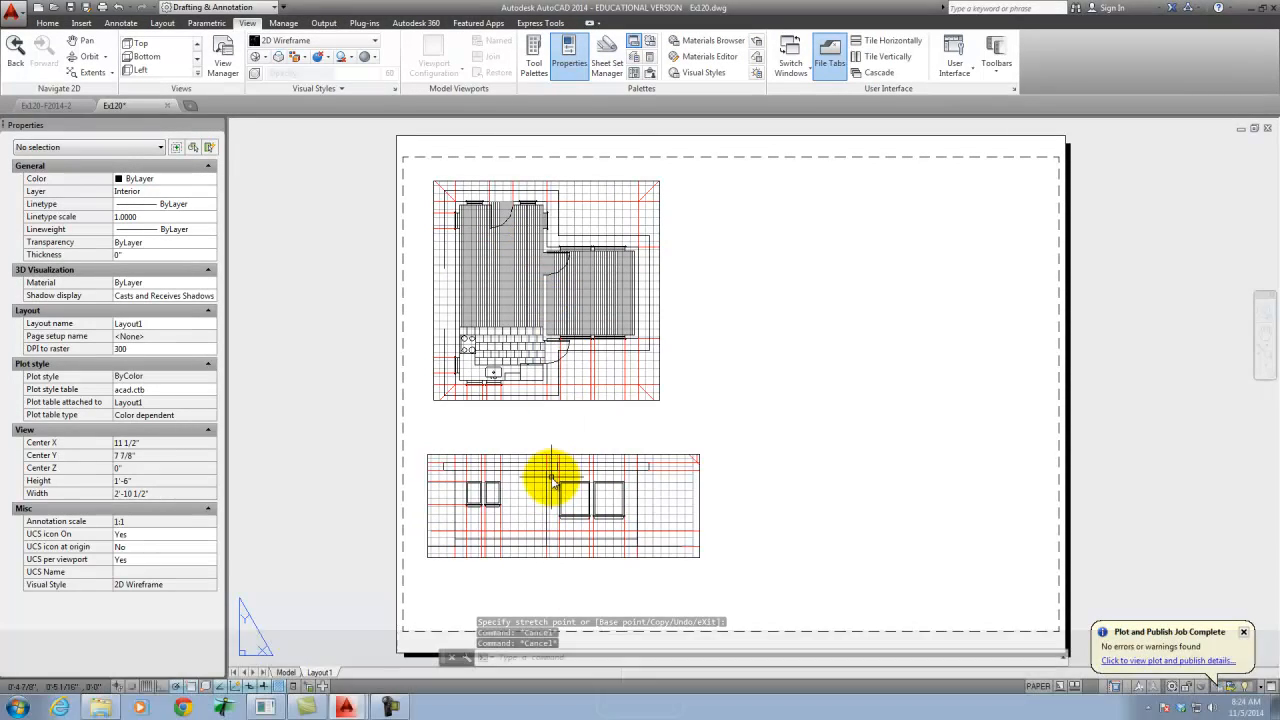
- Plot Layout1 to Ex120-Layout1.pdf on the Desktop, replacing the existing file, and close the PDF after checking it
left_click(101, 7)
left_click(640, 514)
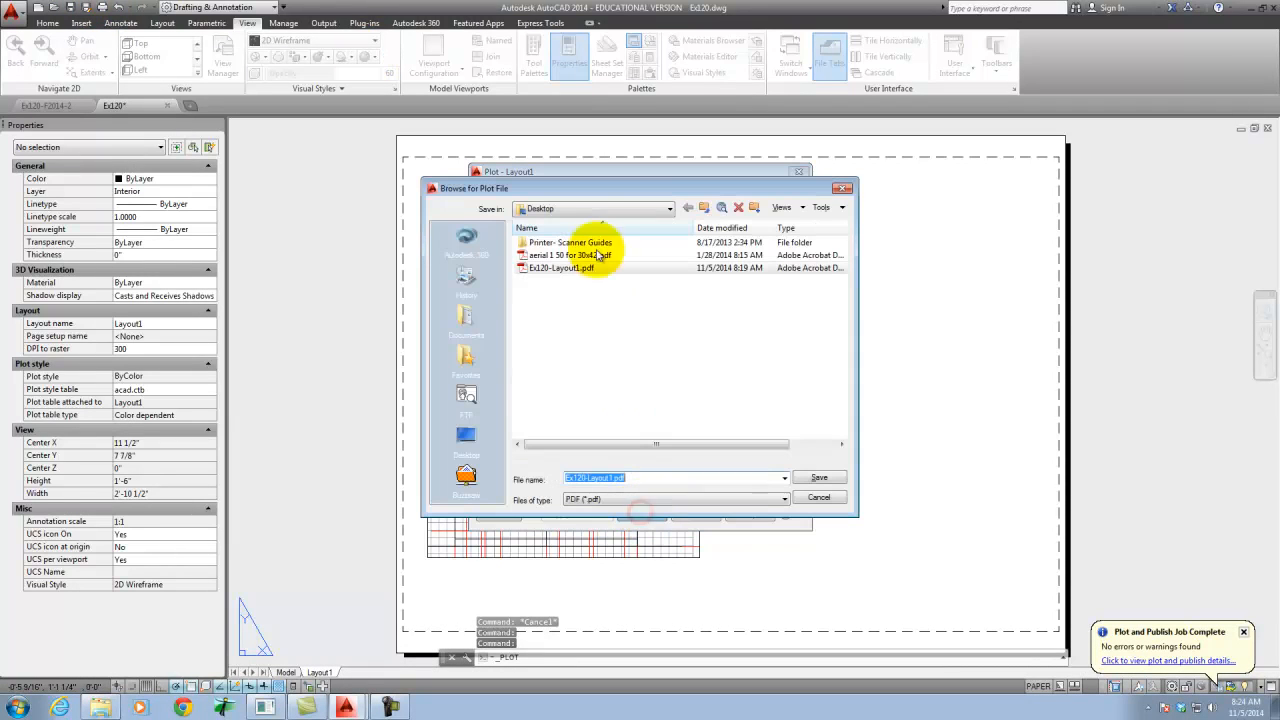
left_click(830, 479)
left_click(690, 364)
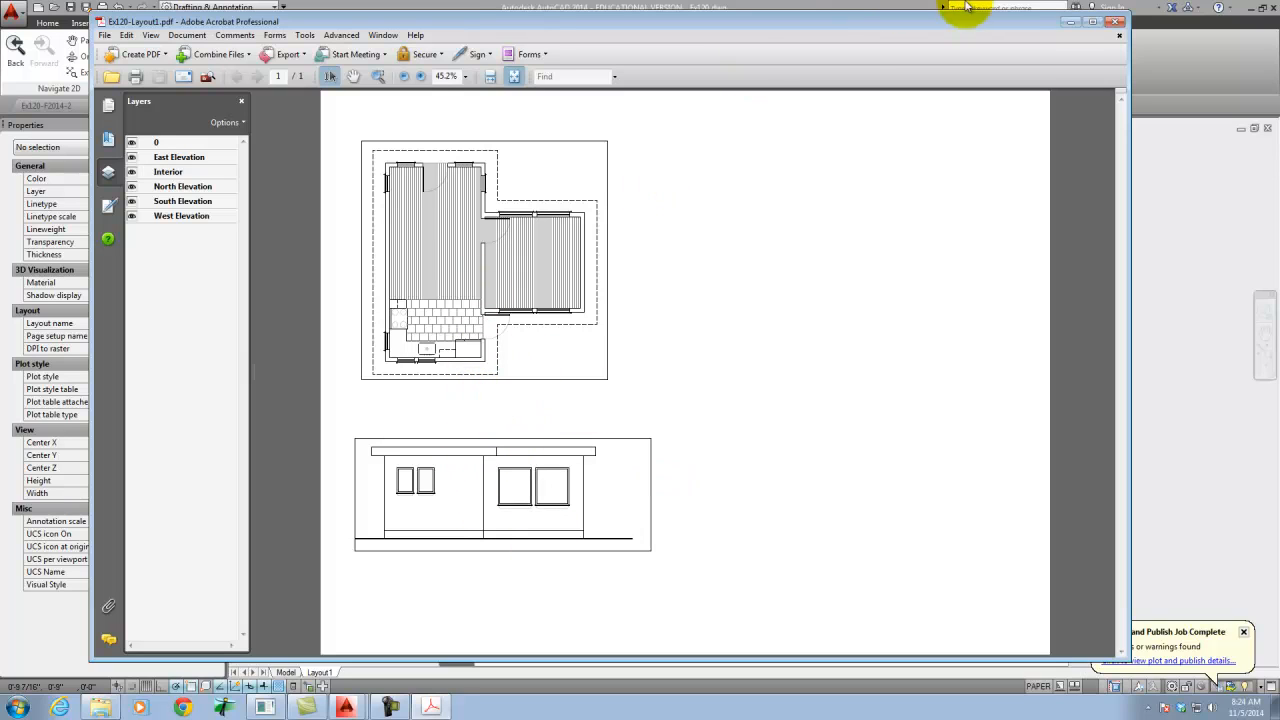
left_click(1117, 26)
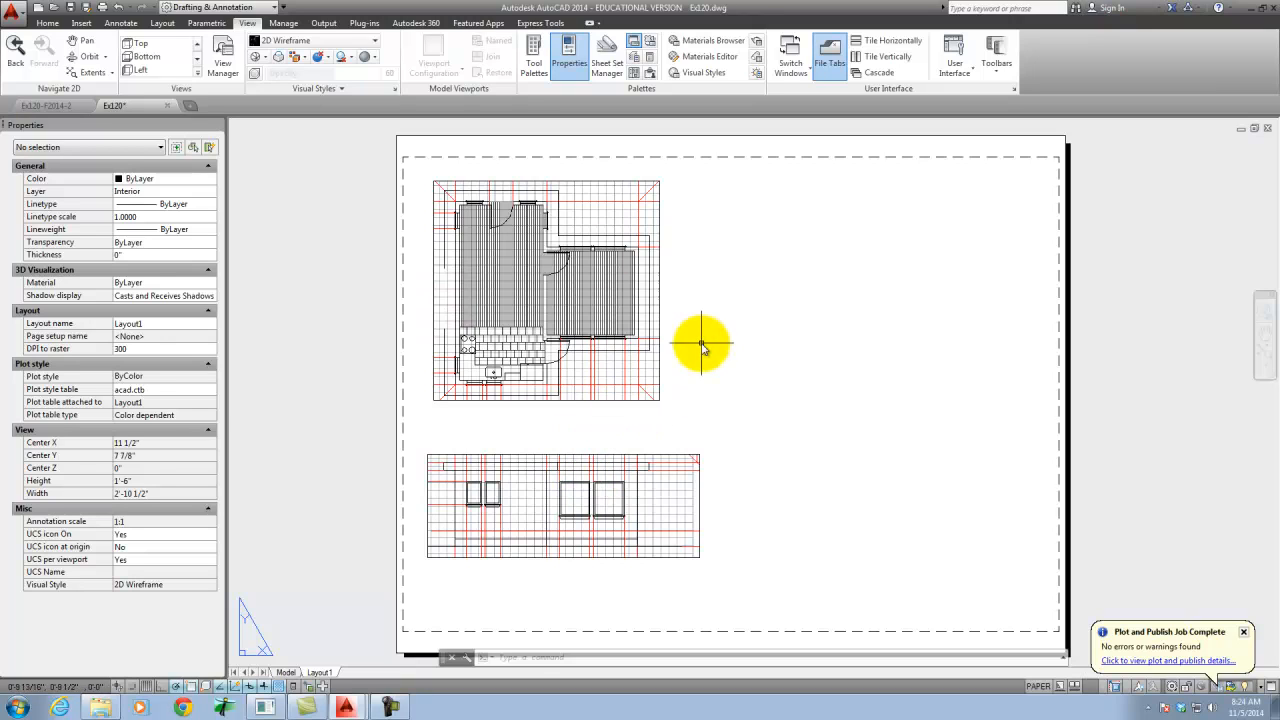
- Try stretching the floor plan viewport sideways to about 1'-3 1/16" wide, and pull it back to about 7 1/2" square
left_click(660, 330)
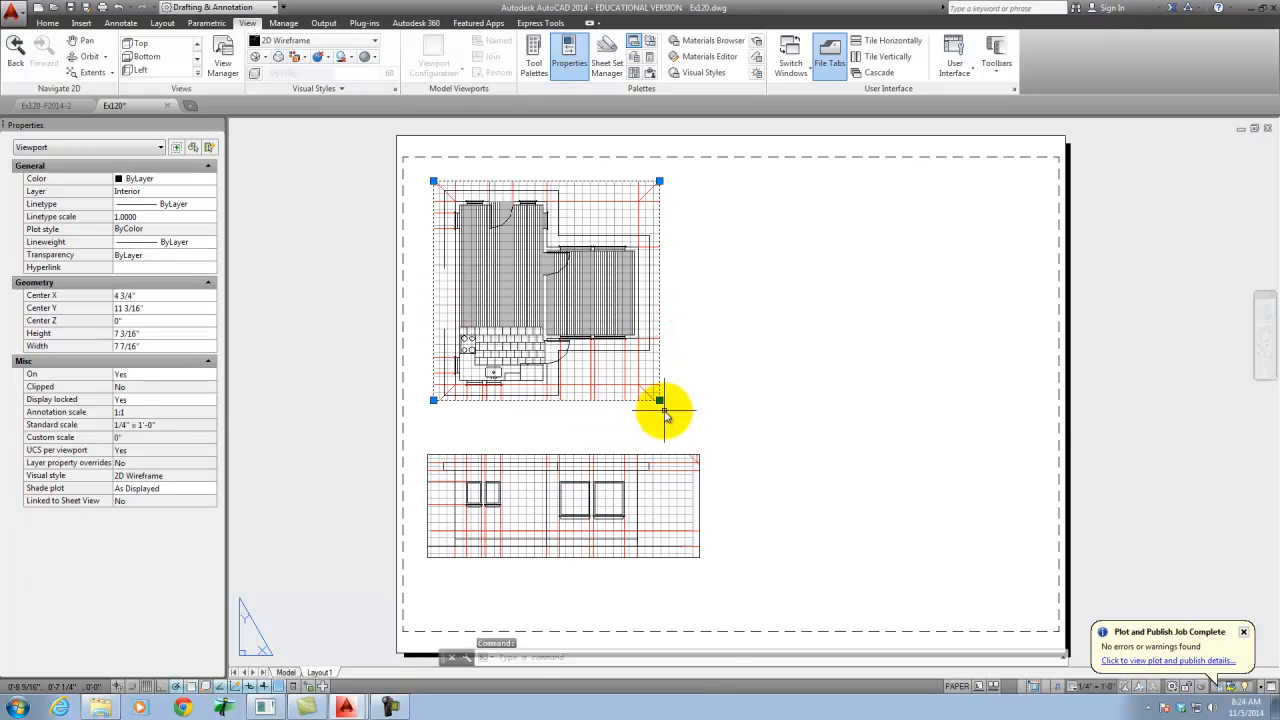
left_click(659, 400)
left_click(893, 410)
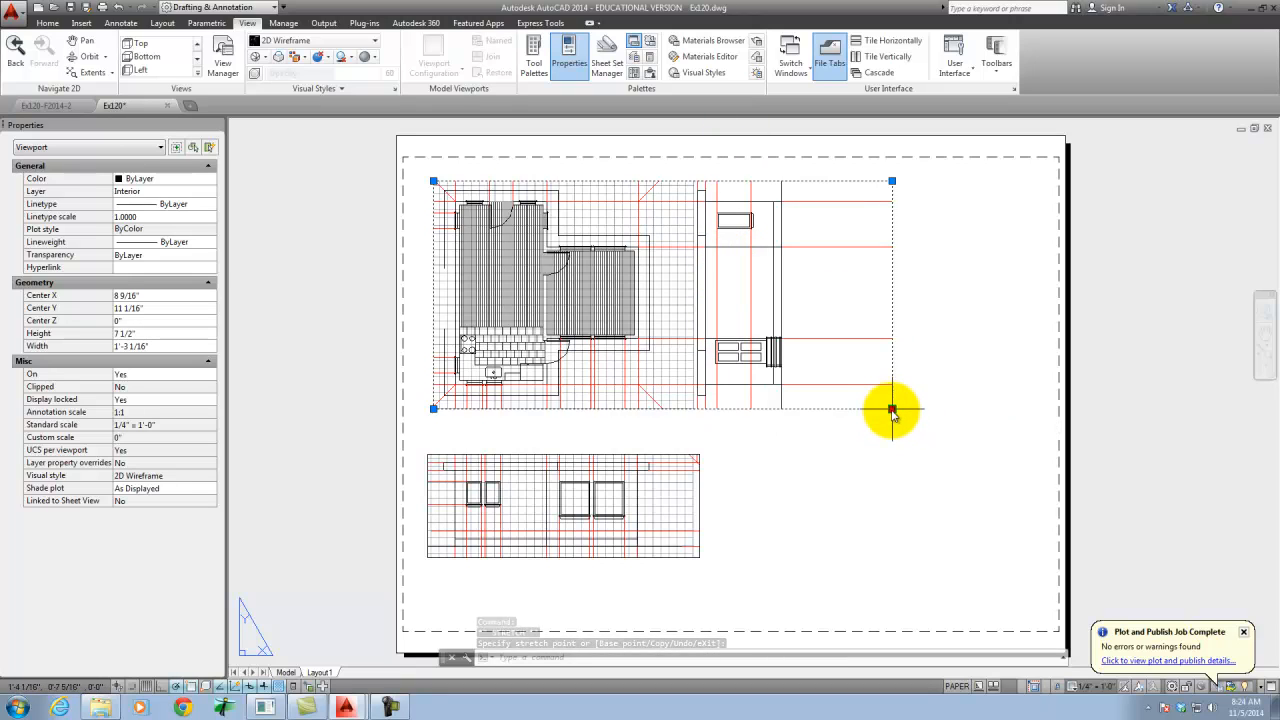
left_click(892, 410)
left_click(663, 409)
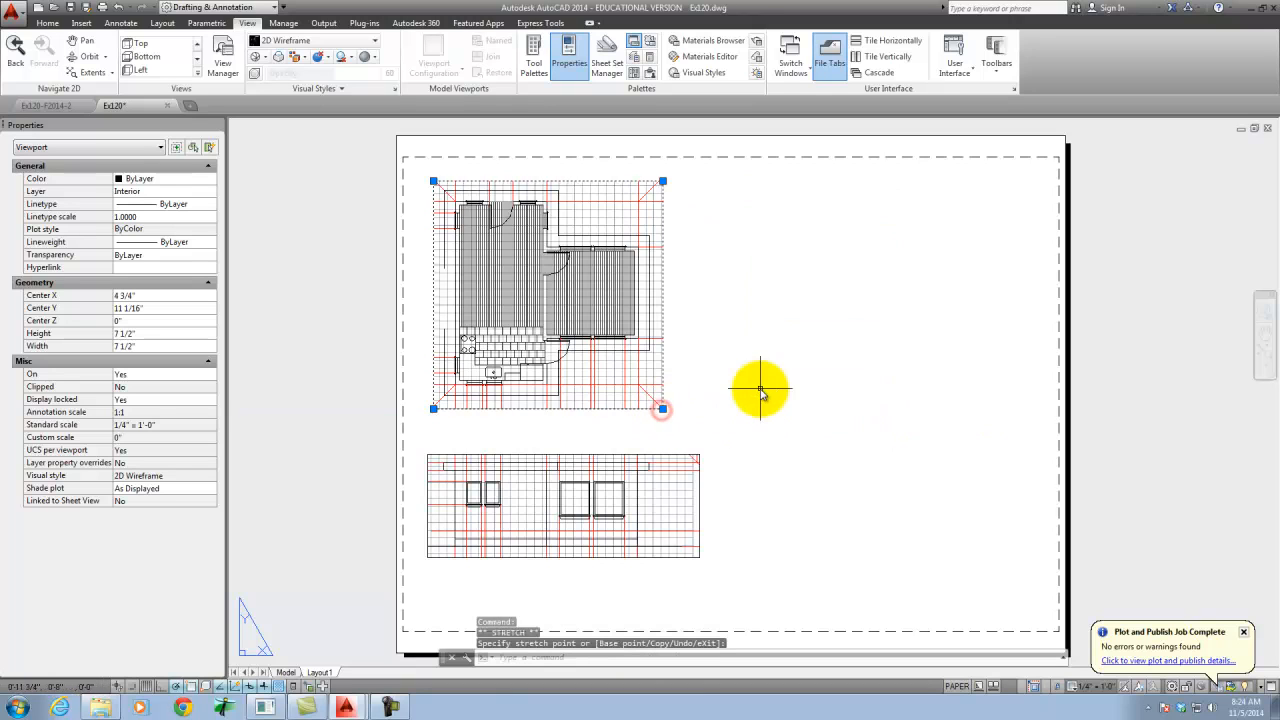
key("Escape")
key("Escape")
key("Escape")
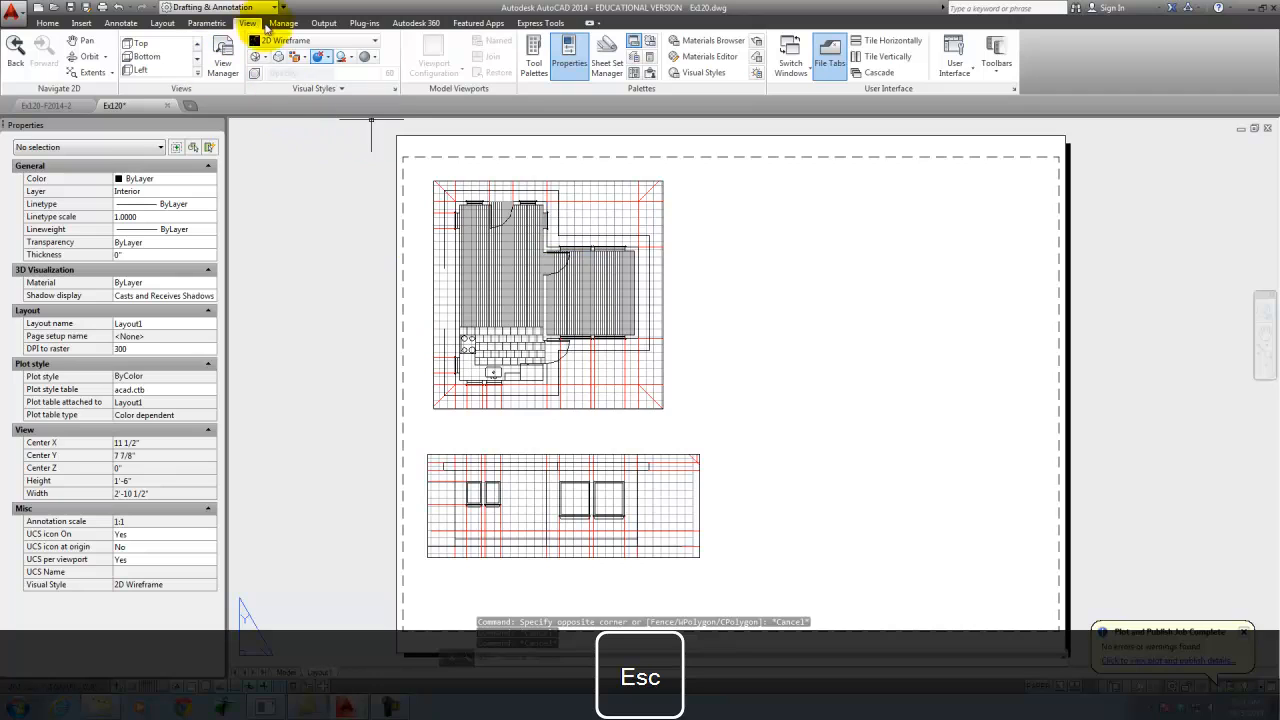
- Create a rectangular viewport about 9 7/16" wide by 4 1/16" high to the right of the floor plan viewport
left_click(161, 22)
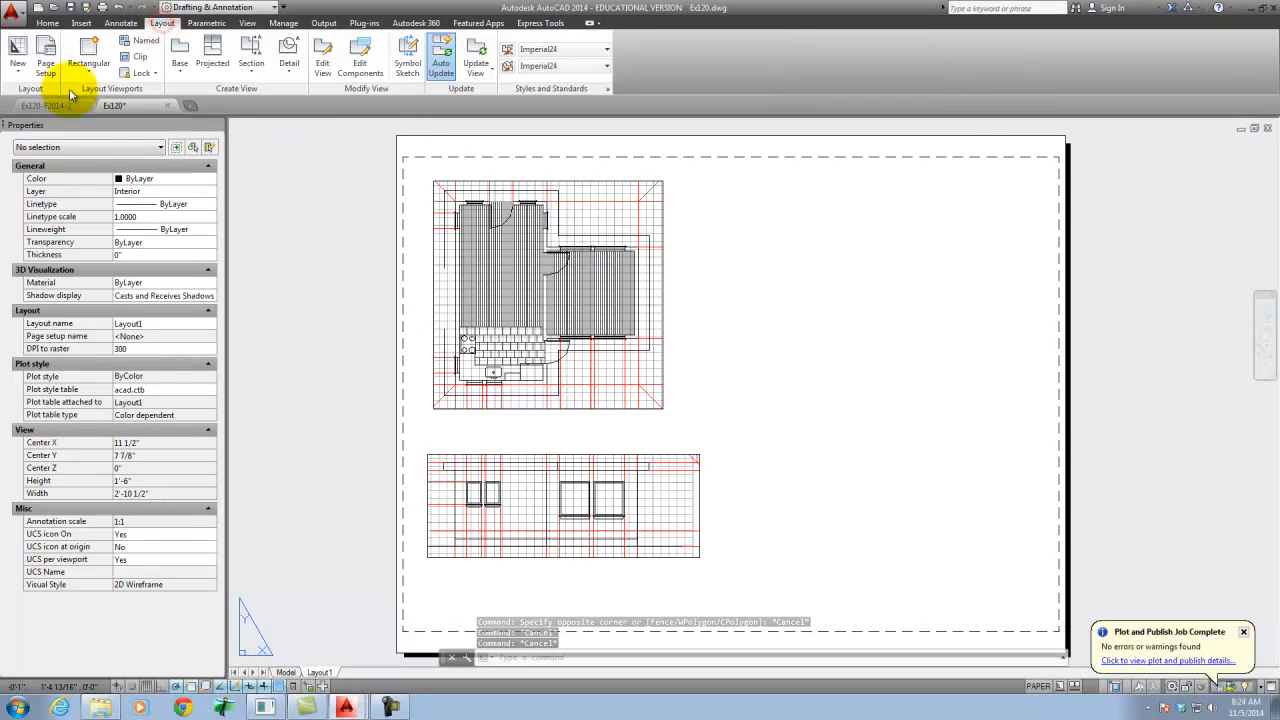
left_click(88, 64)
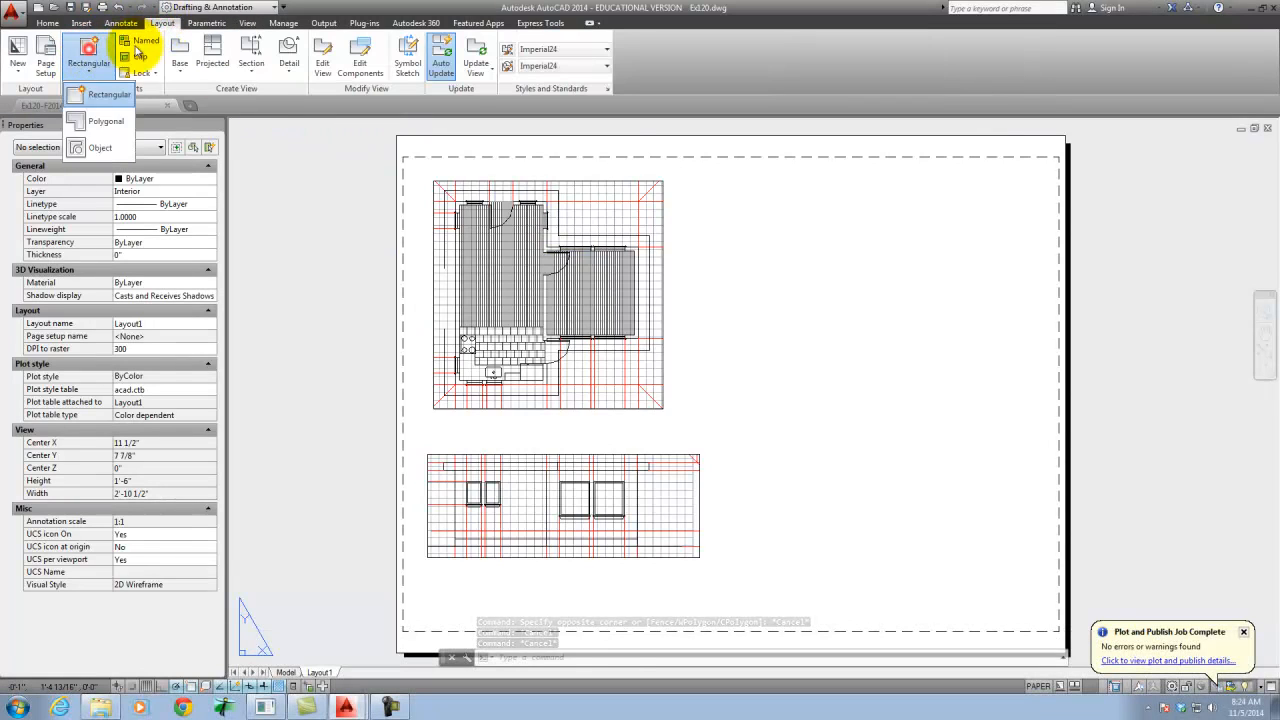
left_click(95, 96)
left_click(729, 196)
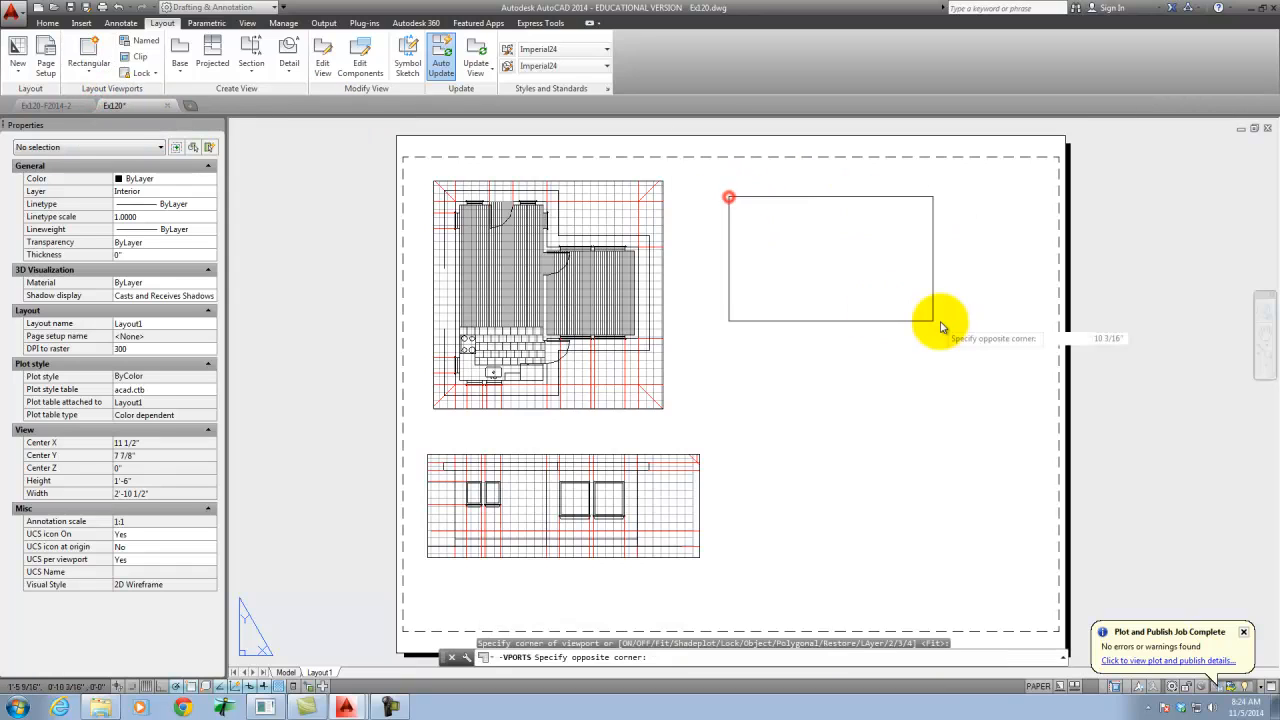
left_click(1015, 322)
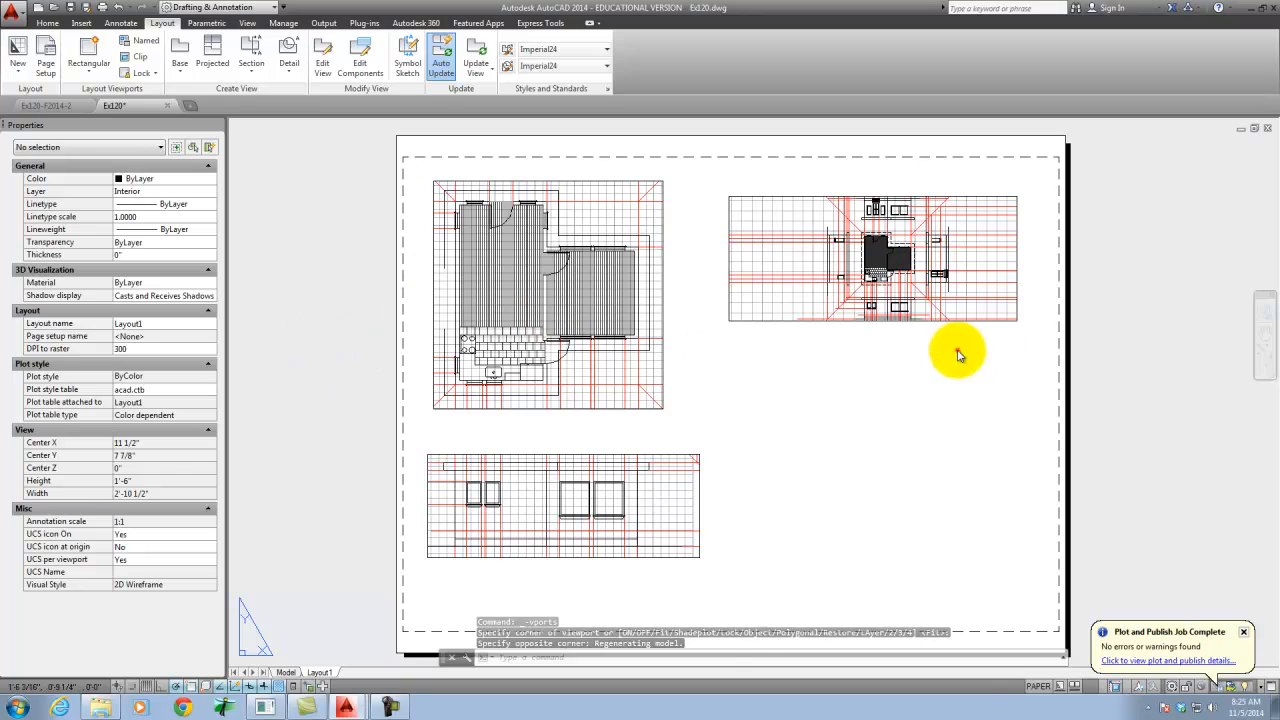
- Set the new right-hand viewport's standard scale to 1/4" = 1'-0"
left_click(930, 321)
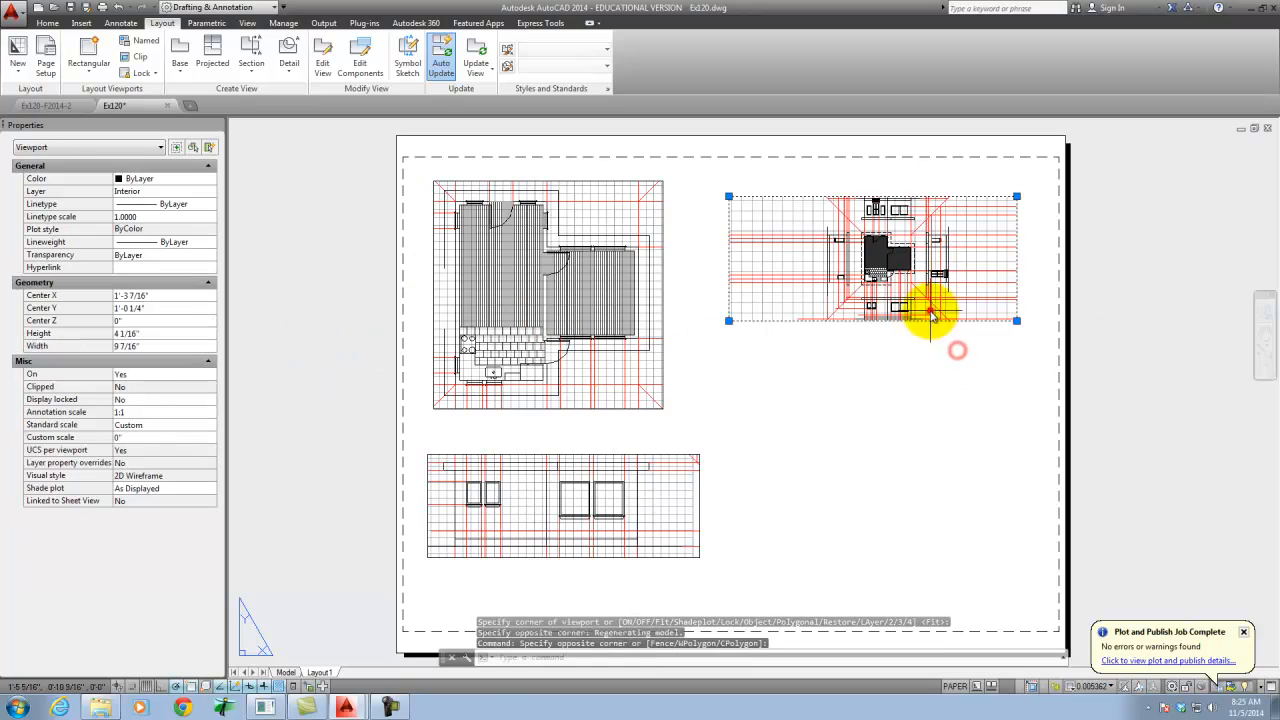
left_click(148, 411)
left_click(160, 425)
left_click(212, 425)
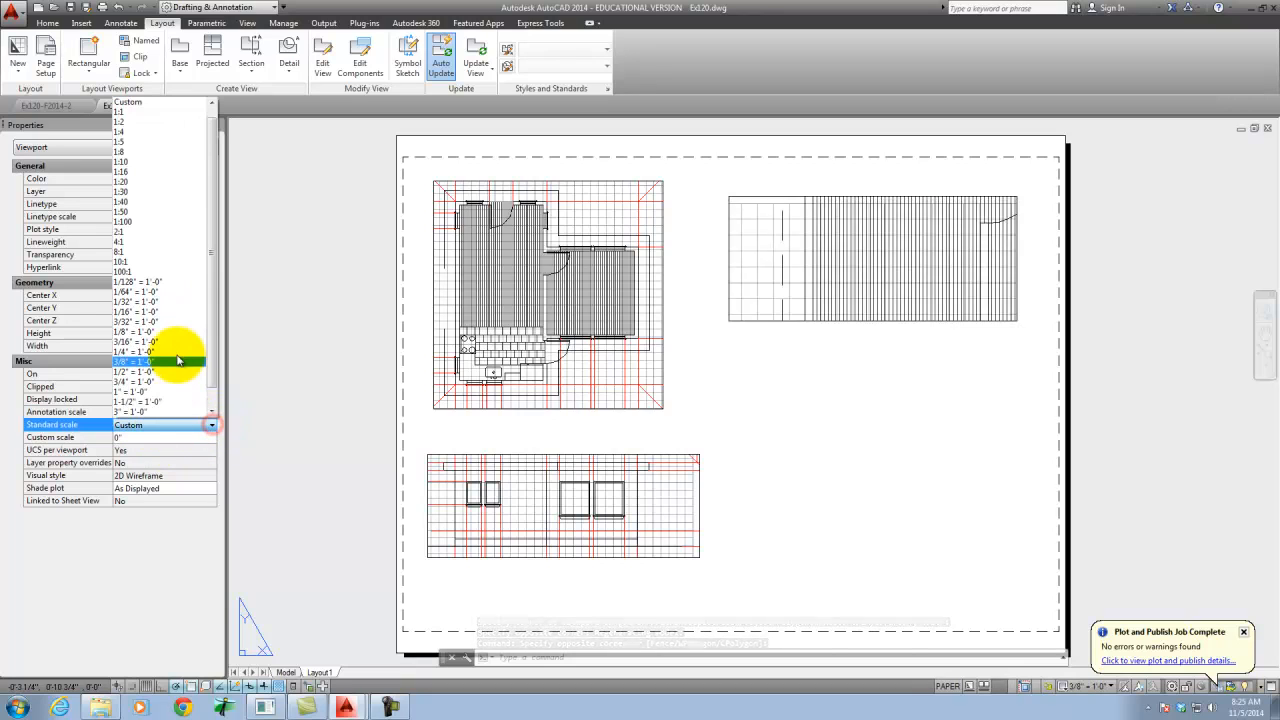
left_click(167, 350)
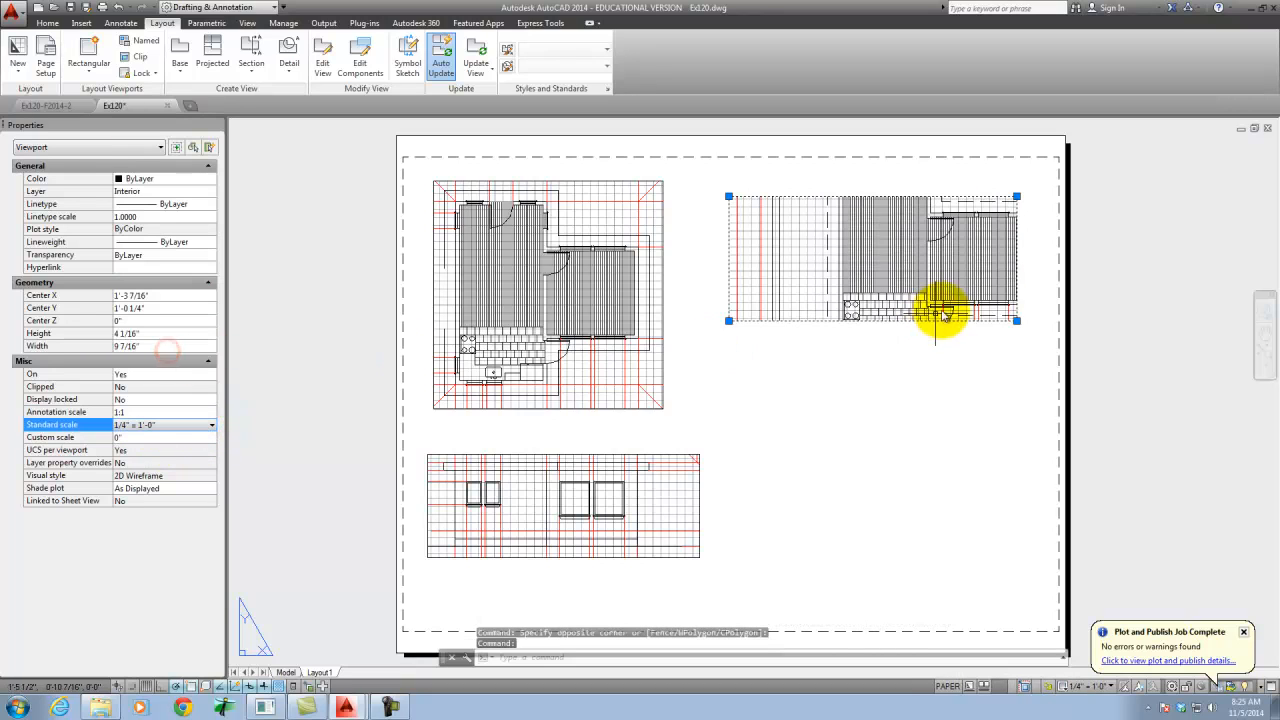
- Pan the view inside the right-hand viewport to the elevation beside the floor plan, and return to paper space
double_click(796, 250)
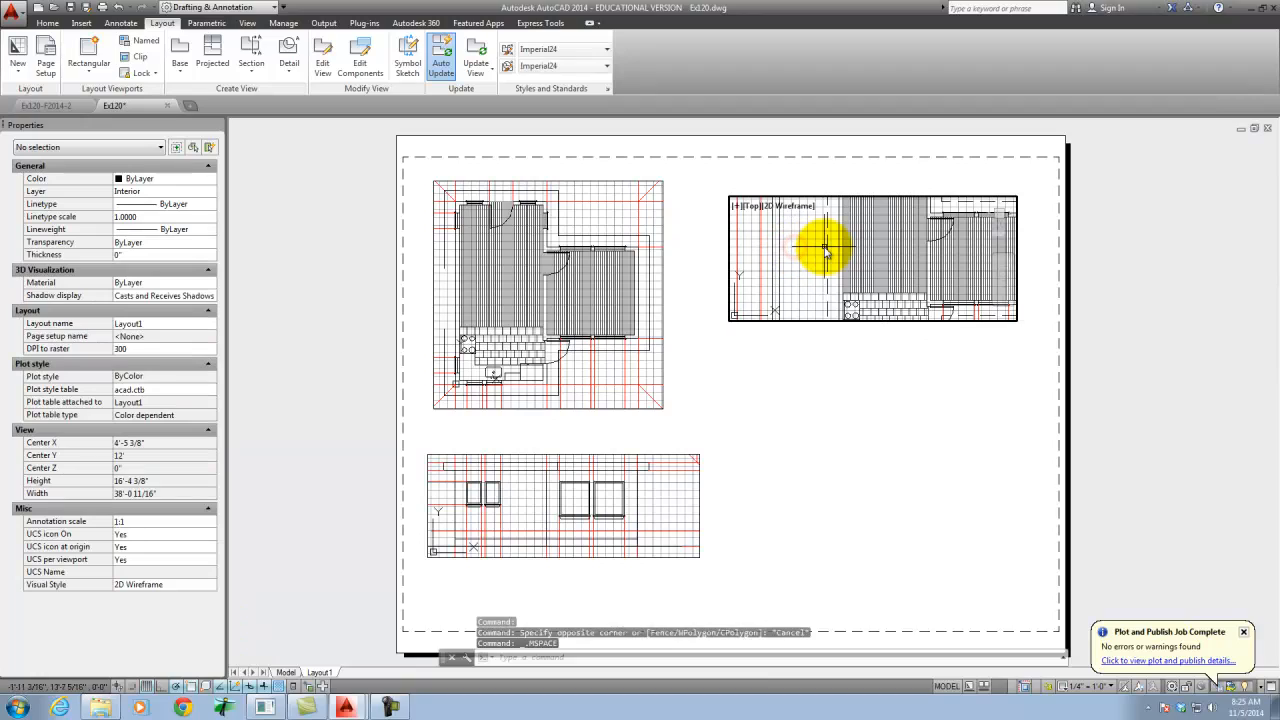
type("p")
key("Return")
mouse_move(983, 254)
left_mouse_down()
mouse_move(726, 248)
mouse_move(750, 233)
mouse_move(745, 166)
left_mouse_up()
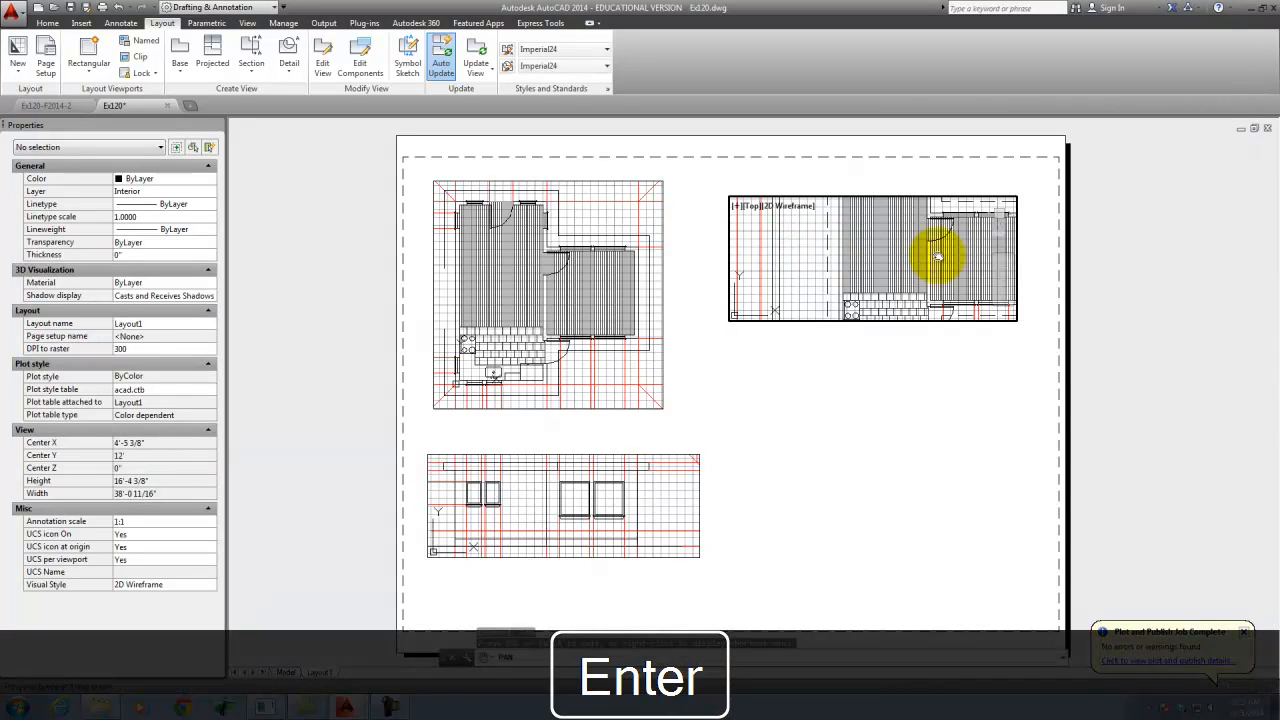
mouse_move(485, 74)
left_mouse_down()
mouse_move(477, 234)
mouse_move(466, 183)
mouse_move(472, 232)
mouse_move(470, 210)
left_mouse_up()
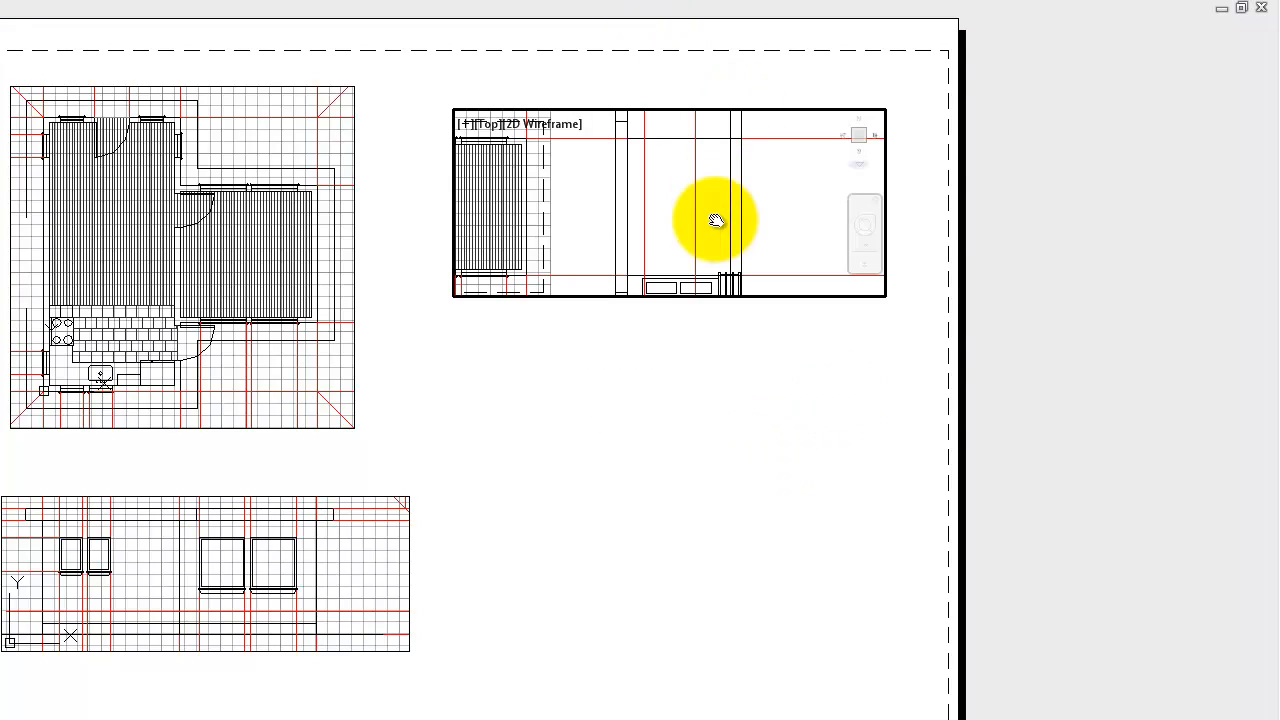
left_click(713, 401)
key("Escape")
double_click(661, 415)
- Rotate the view inside the upper-right viewport 90 degrees about a basepoint in its middle using MVSETUP's Align option
type("m")
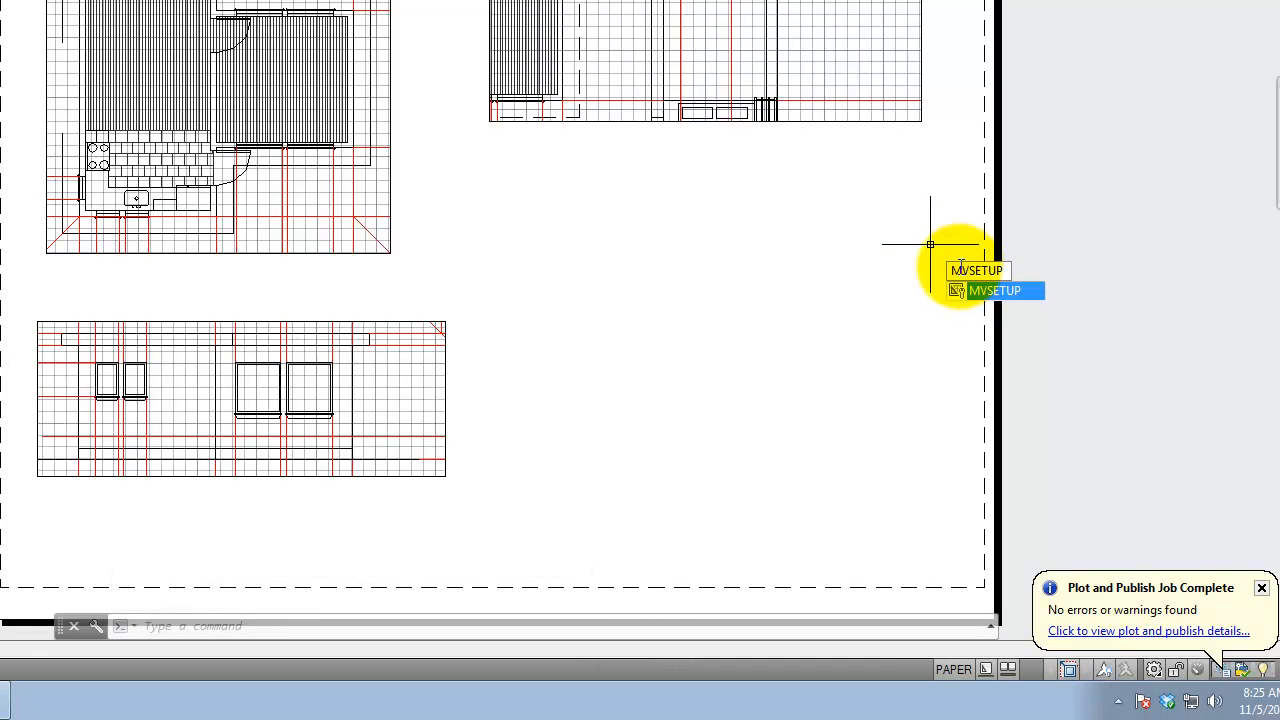
key("Return")
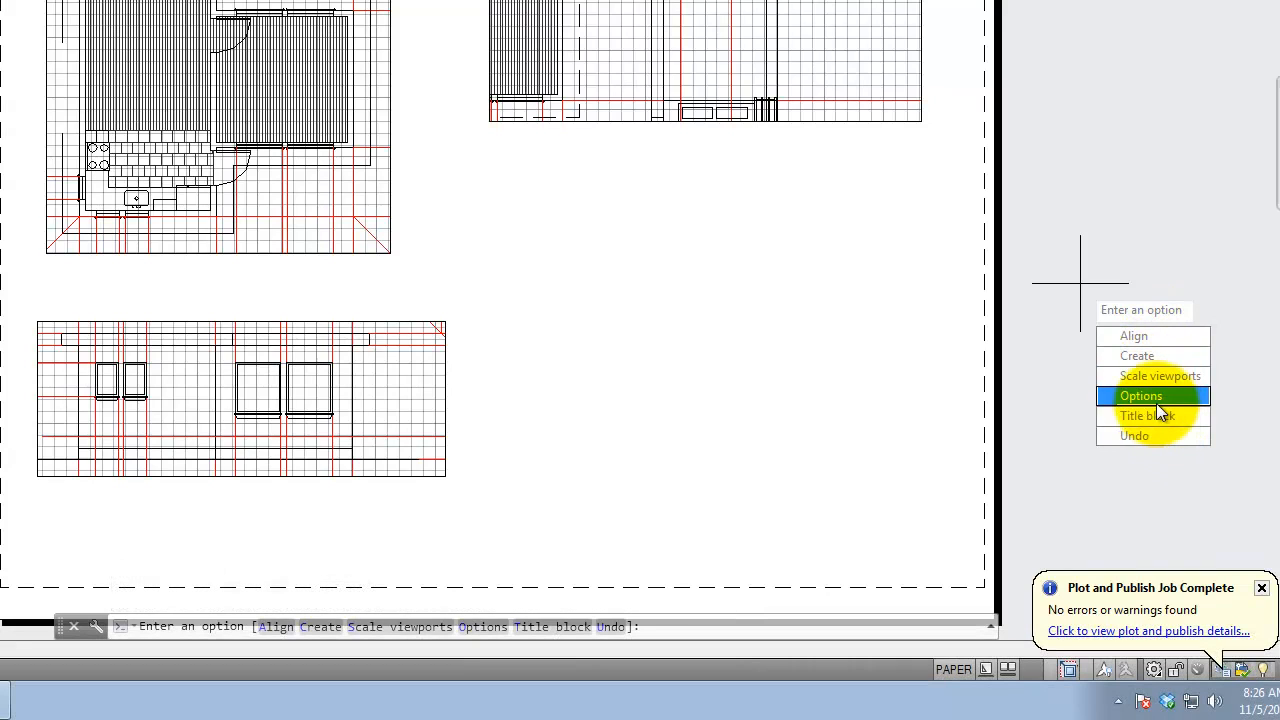
left_click(1140, 338)
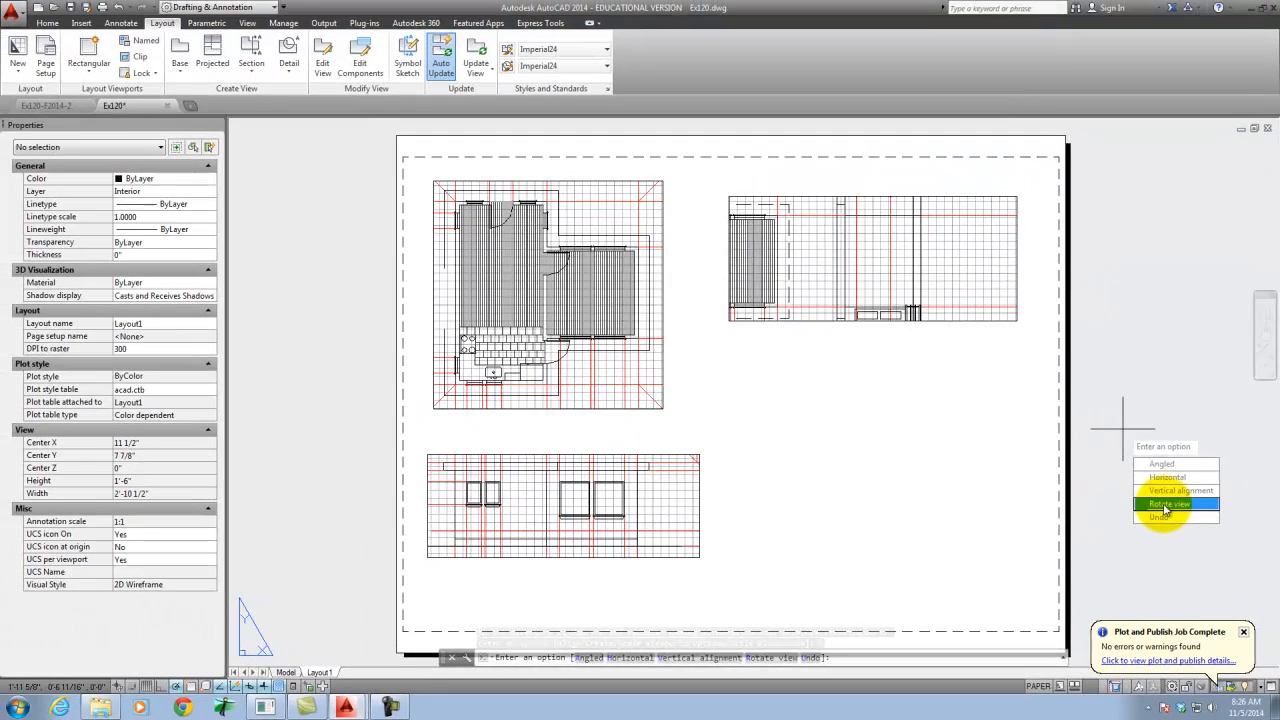
left_click(1166, 505)
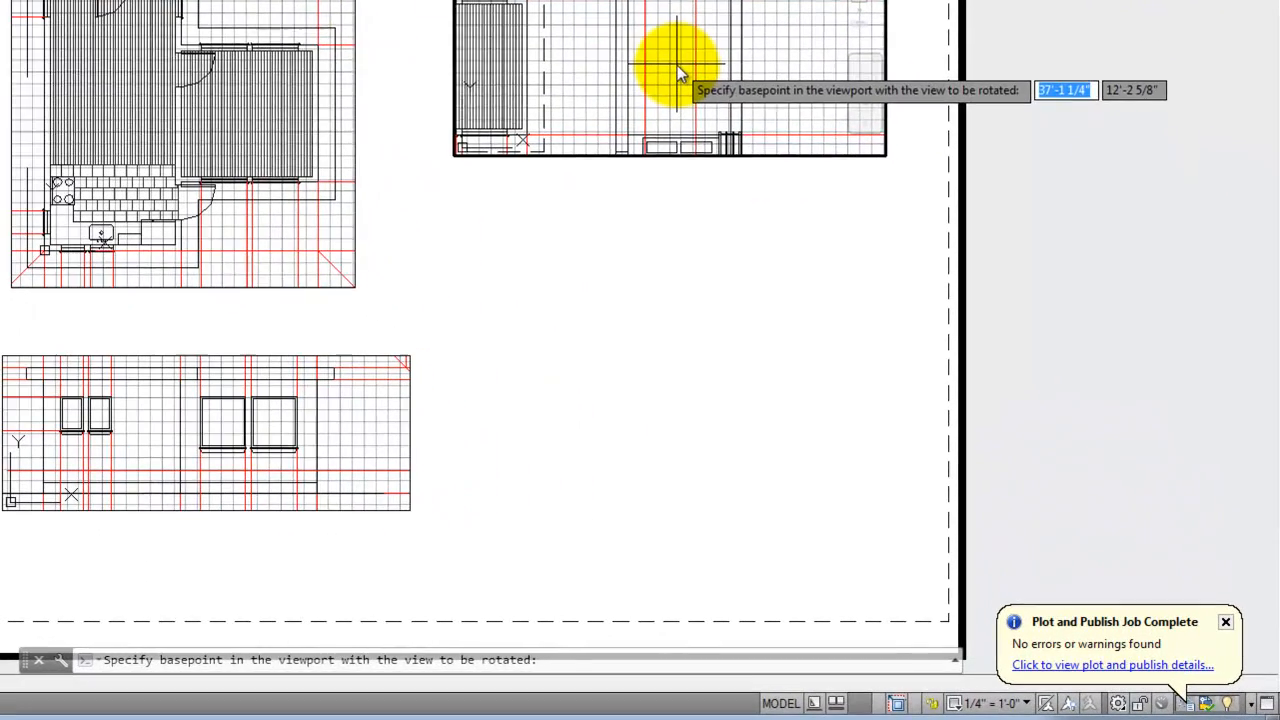
left_click(878, 264)
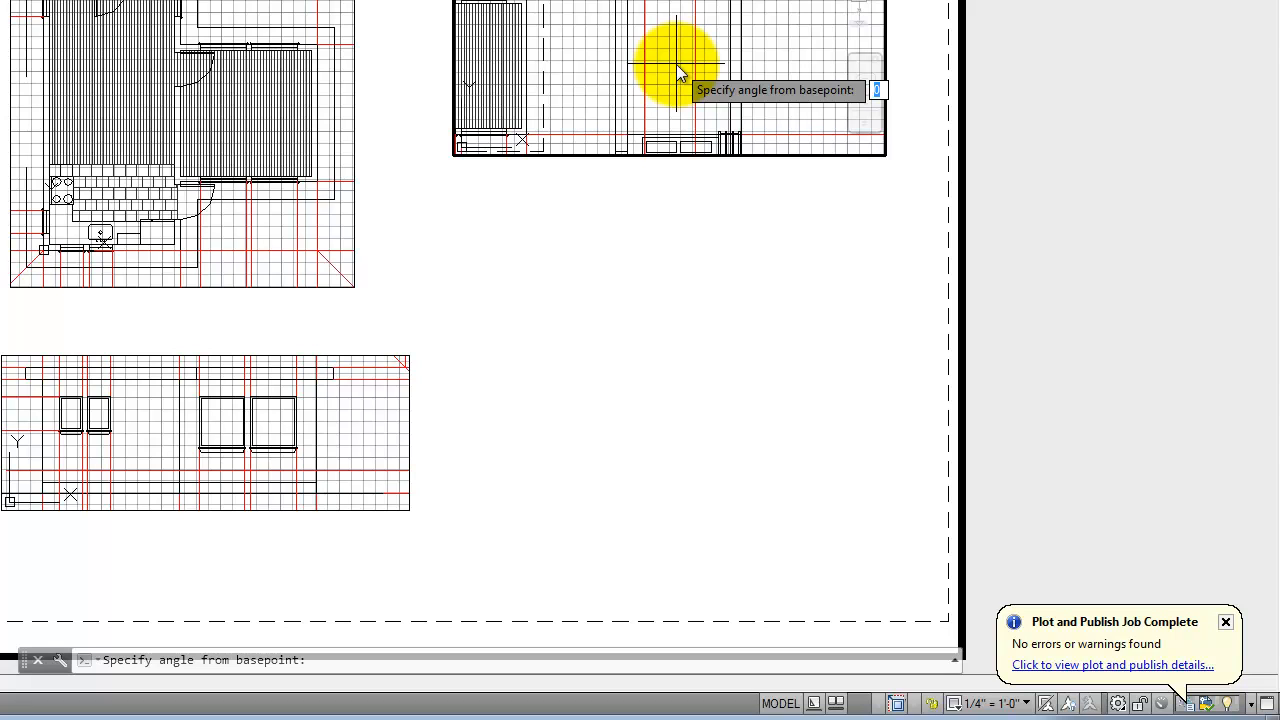
type("9")
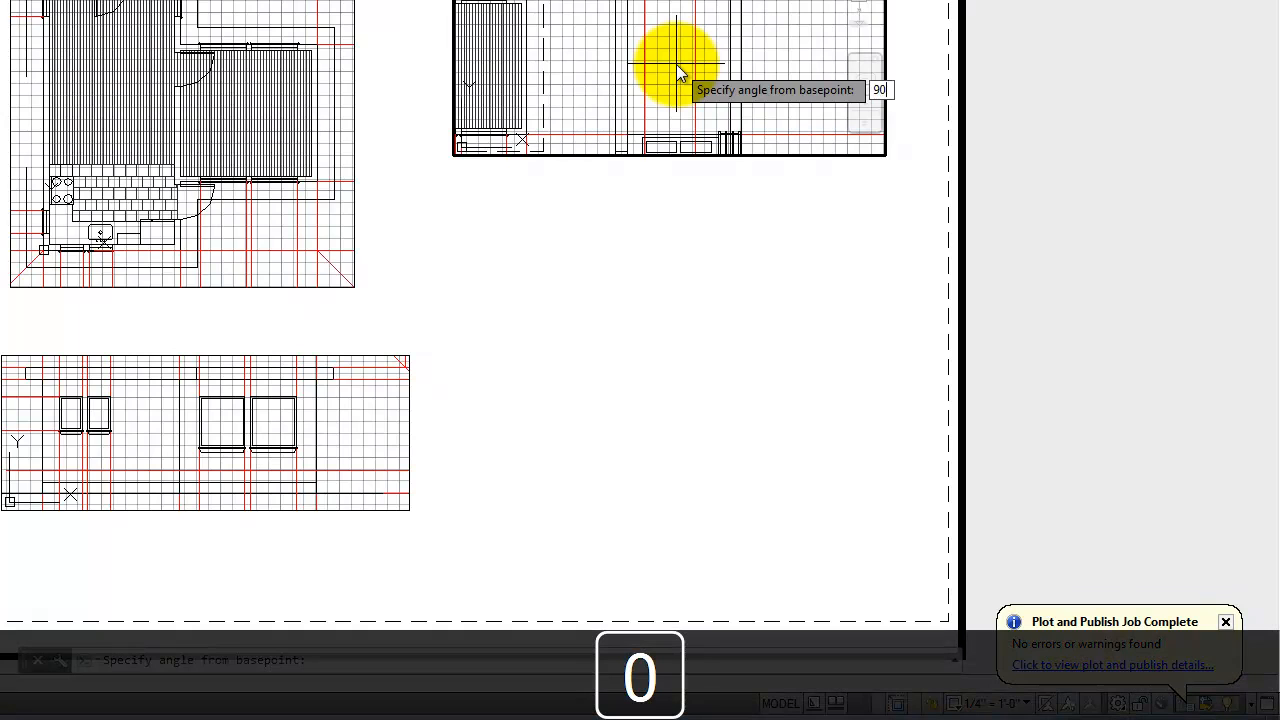
type("0")
key("Return")
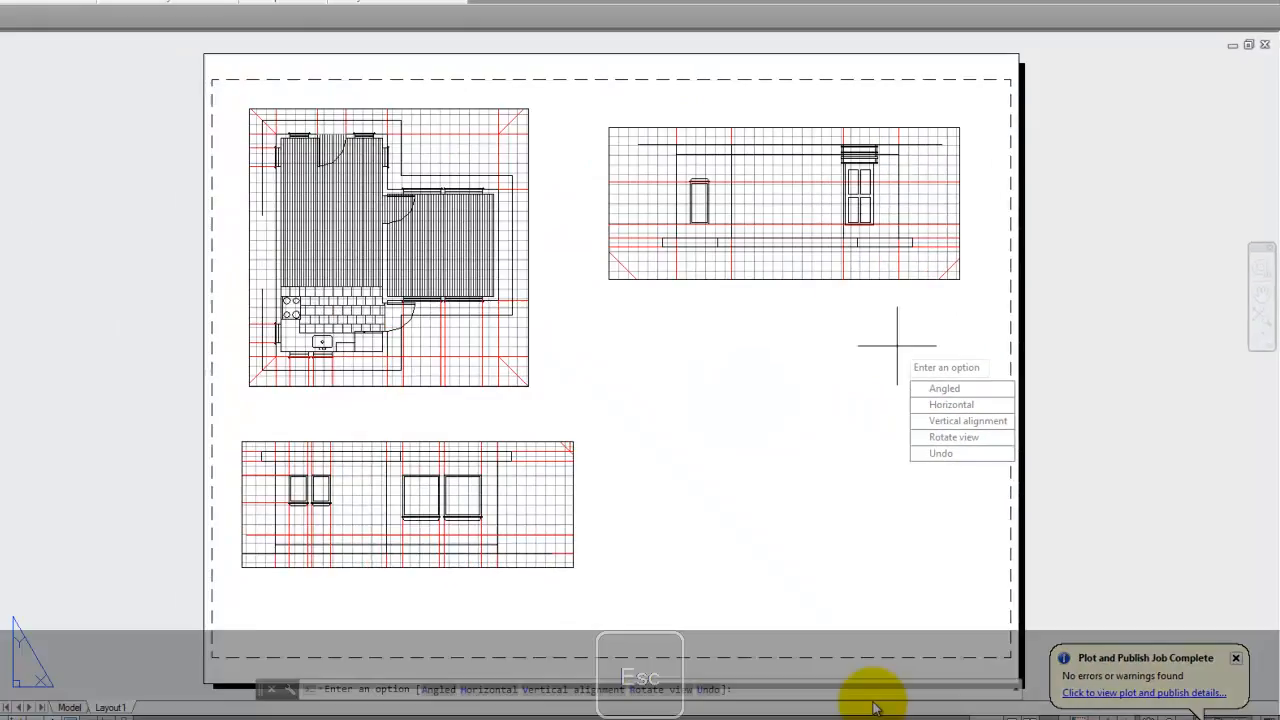
key("Escape")
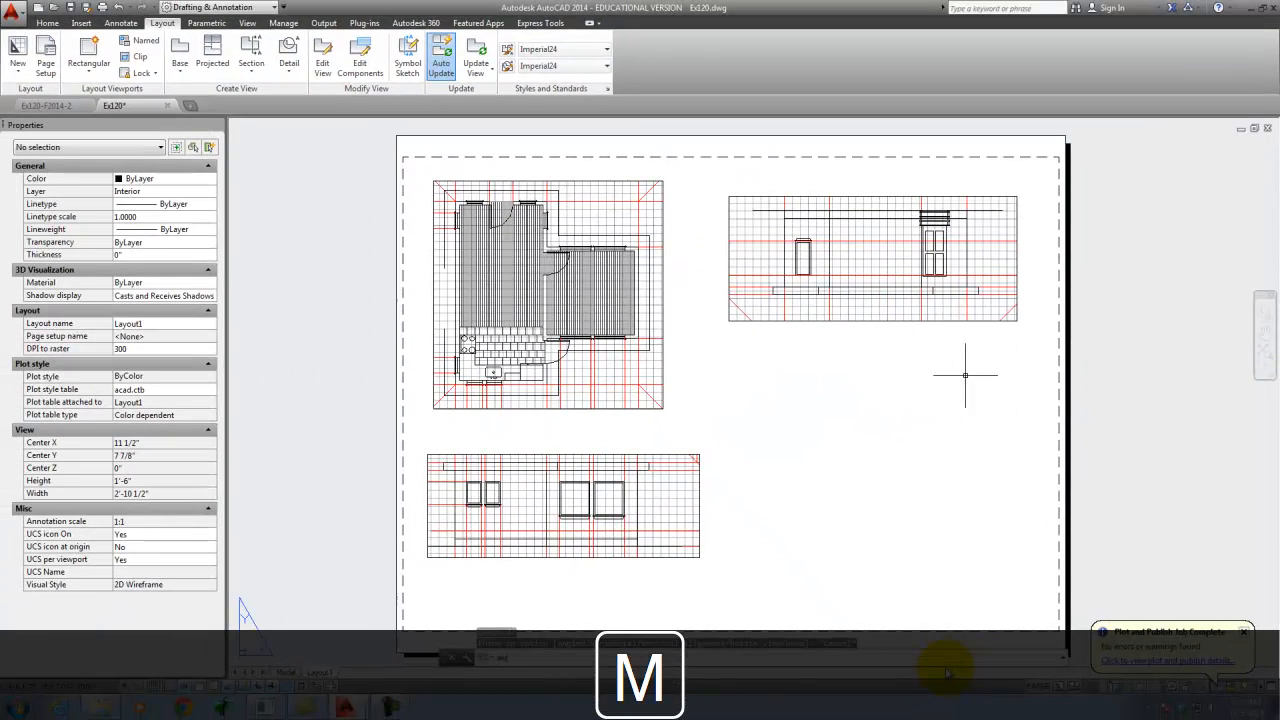
- Set the rotation of the upper-right viewport's view to 270 degrees with MVSETUP so the elevation stands upright
type("mvsetup")
key("Return")
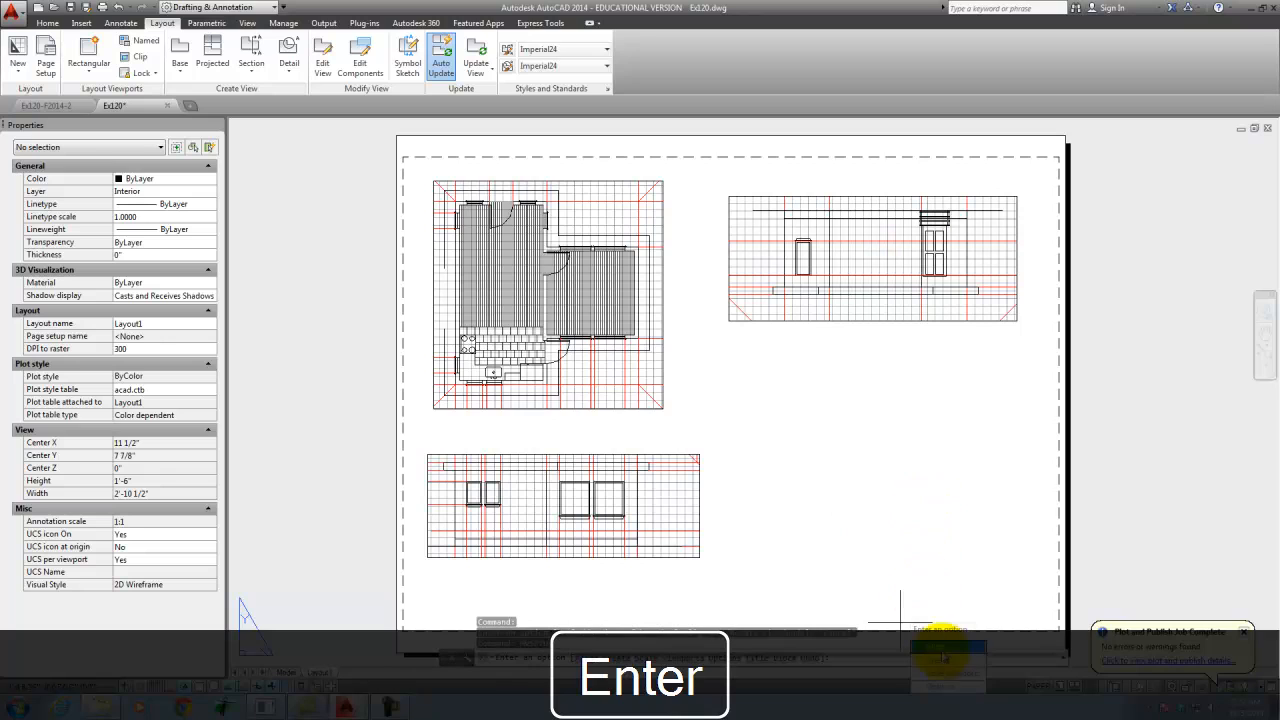
left_click(943, 650)
type("r")
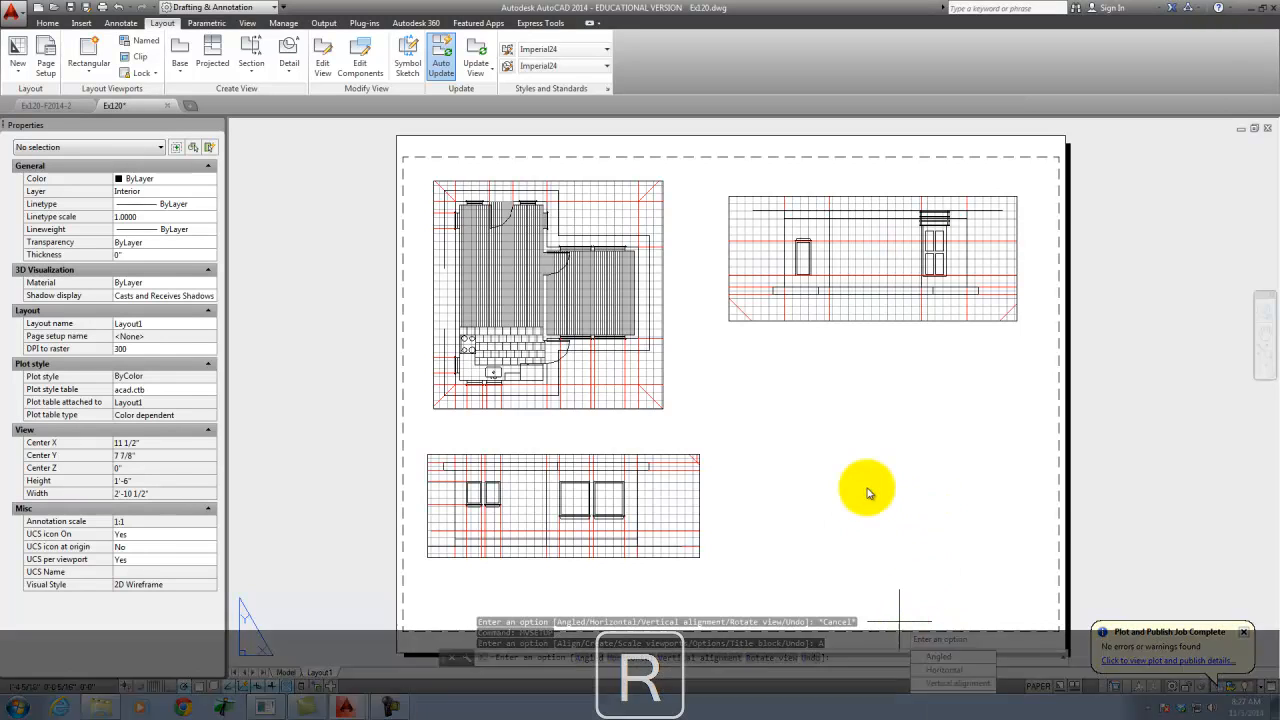
key("Return")
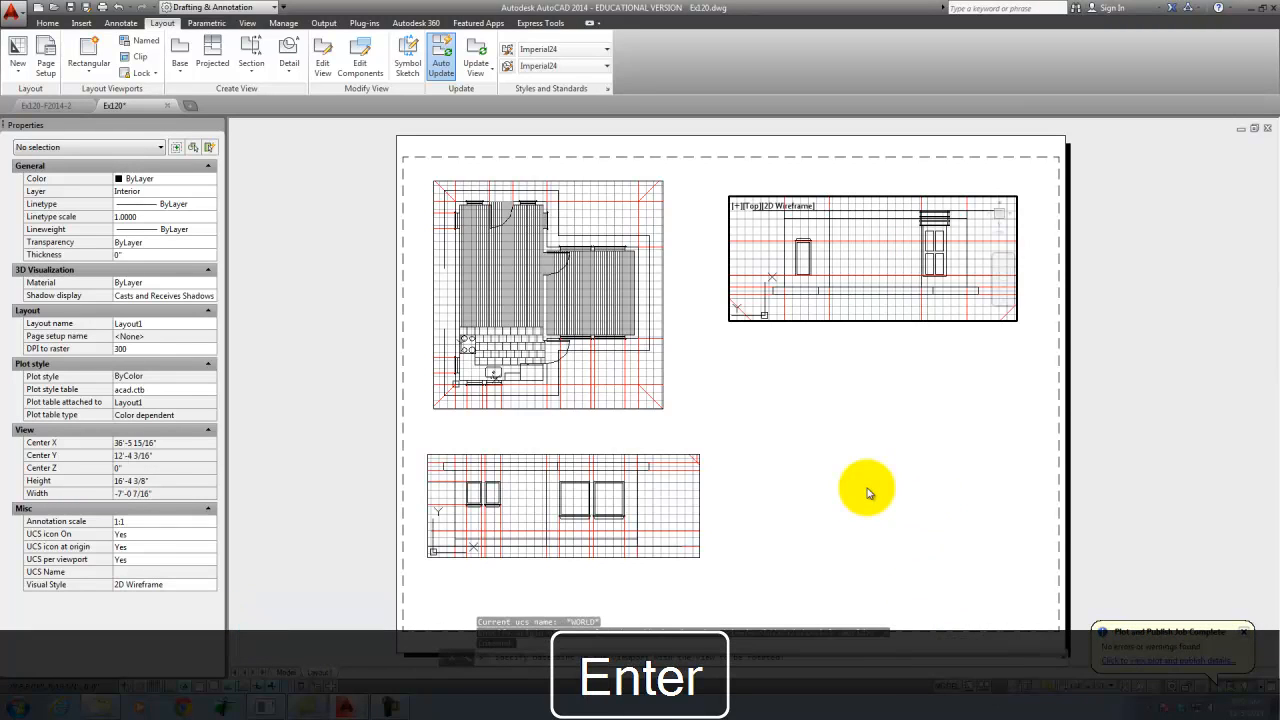
left_click(877, 259)
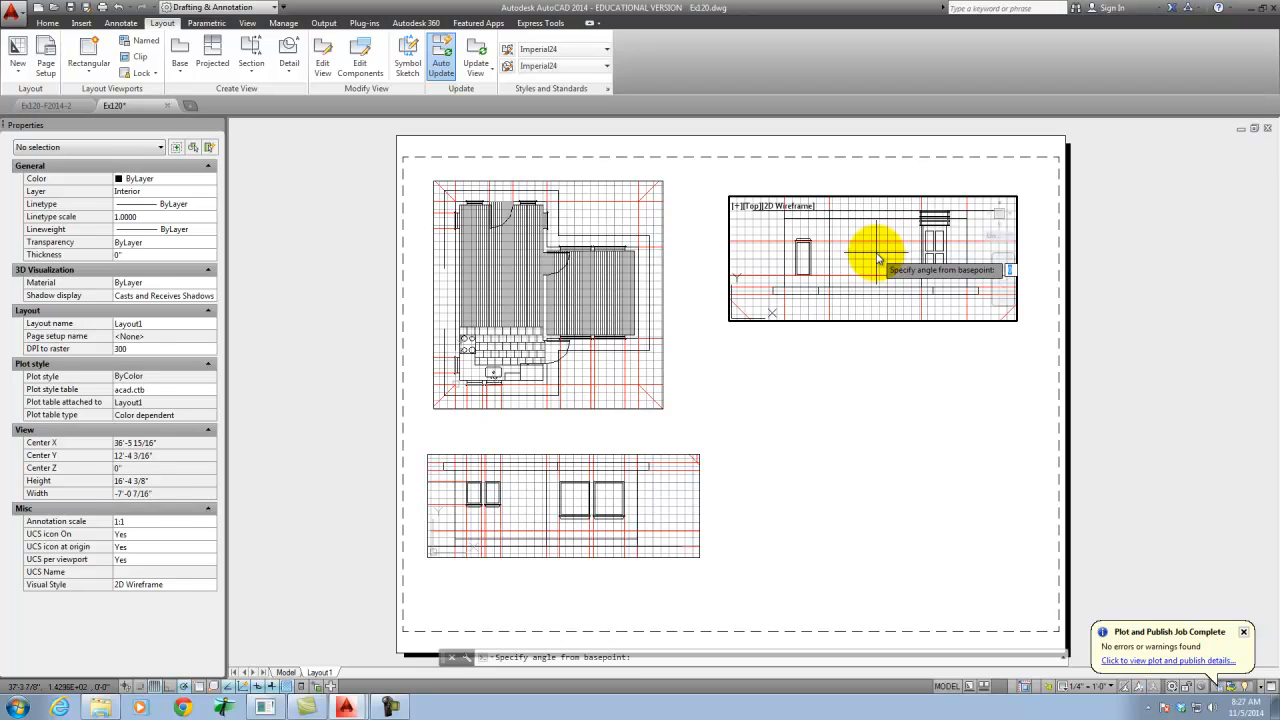
type("270")
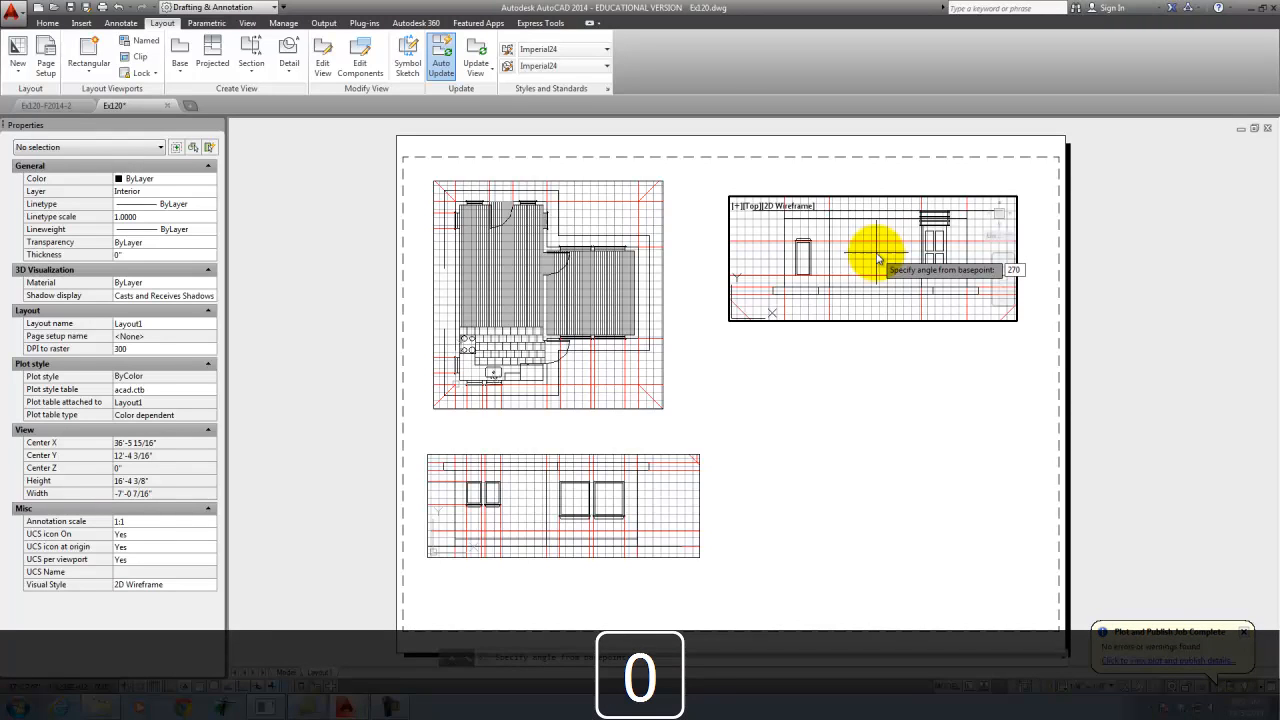
key("Return")
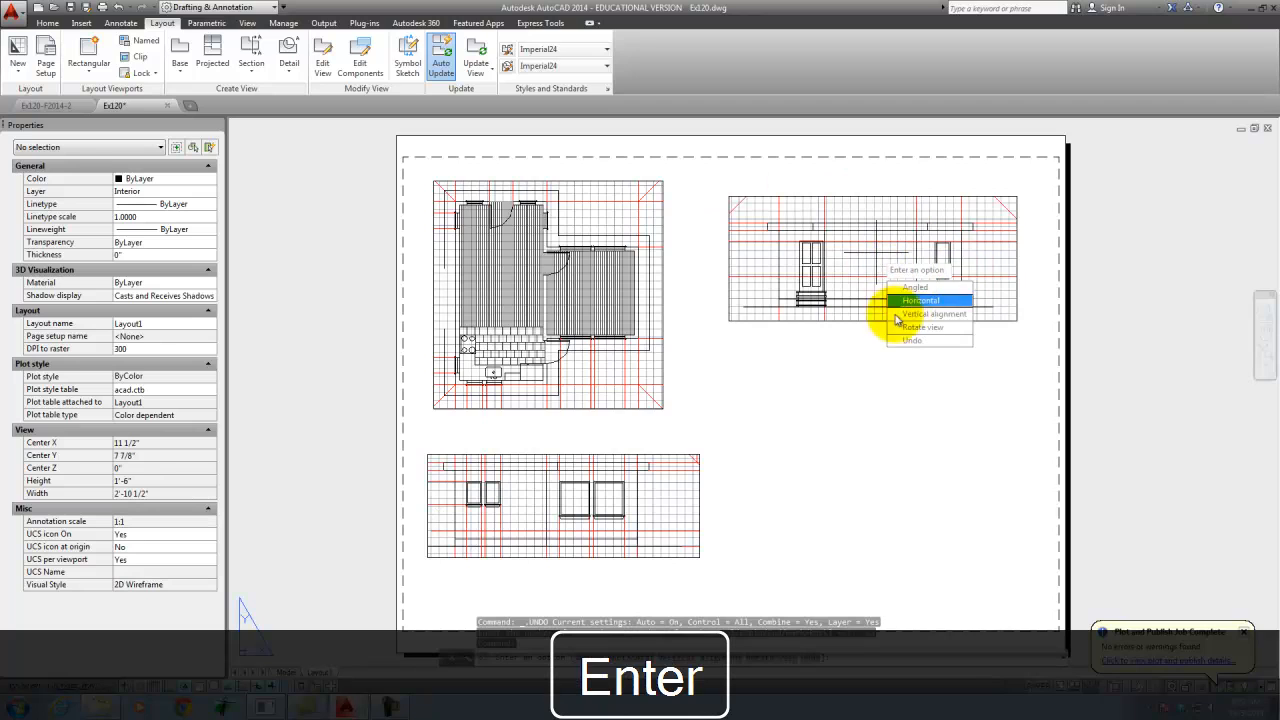
key("Escape")
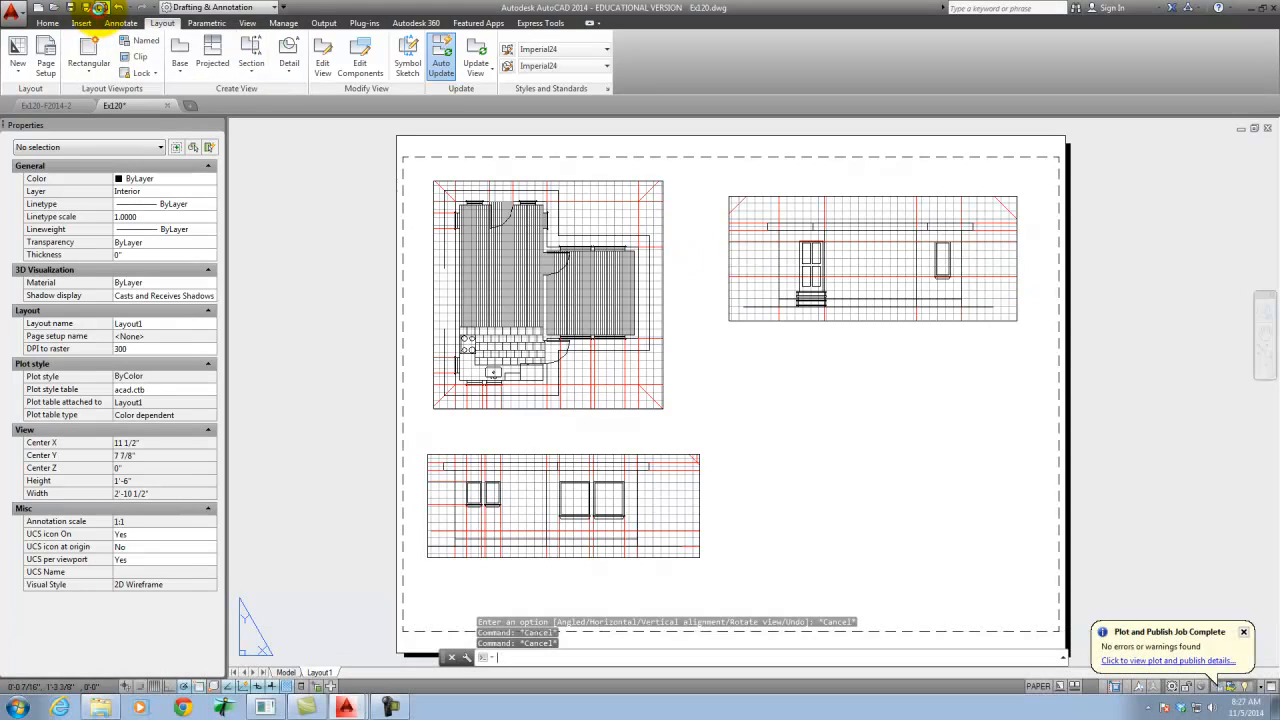
- Plot Layout1 to Ex120-Layout1.pdf on the Desktop, overwriting the existing file, and close the resulting PDF
left_click(100, 7)
left_click(645, 517)
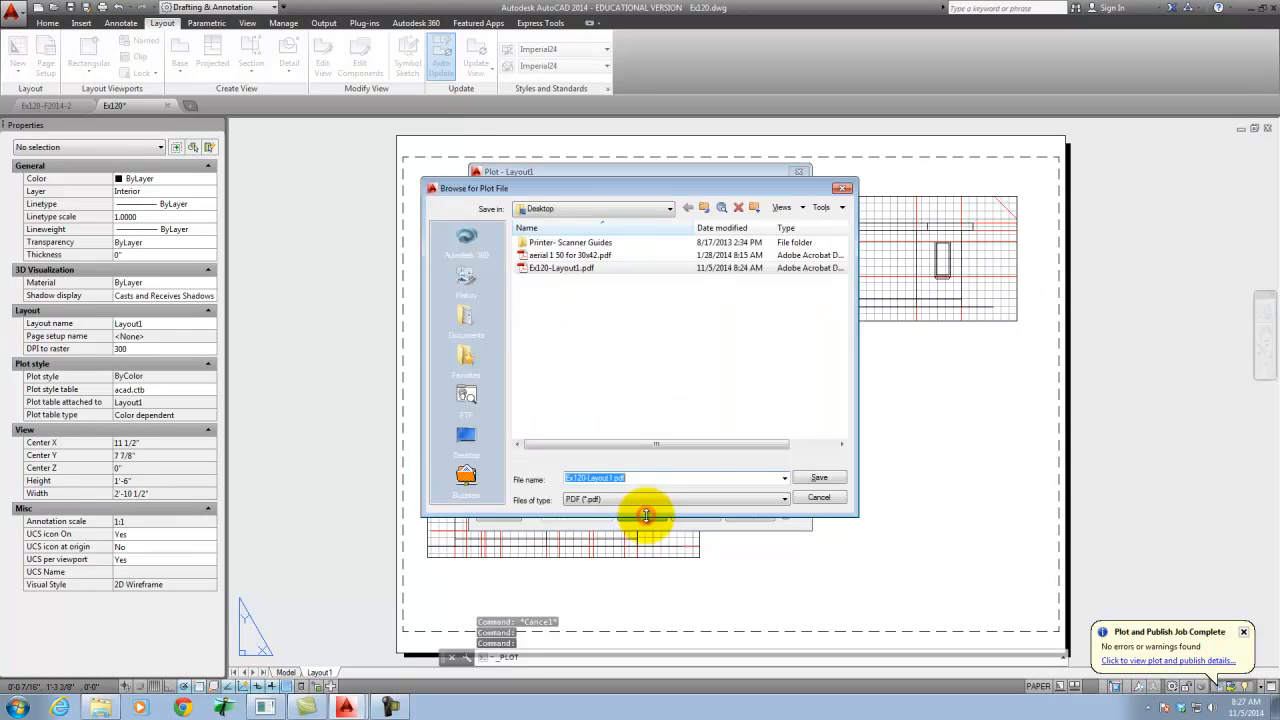
left_click(816, 482)
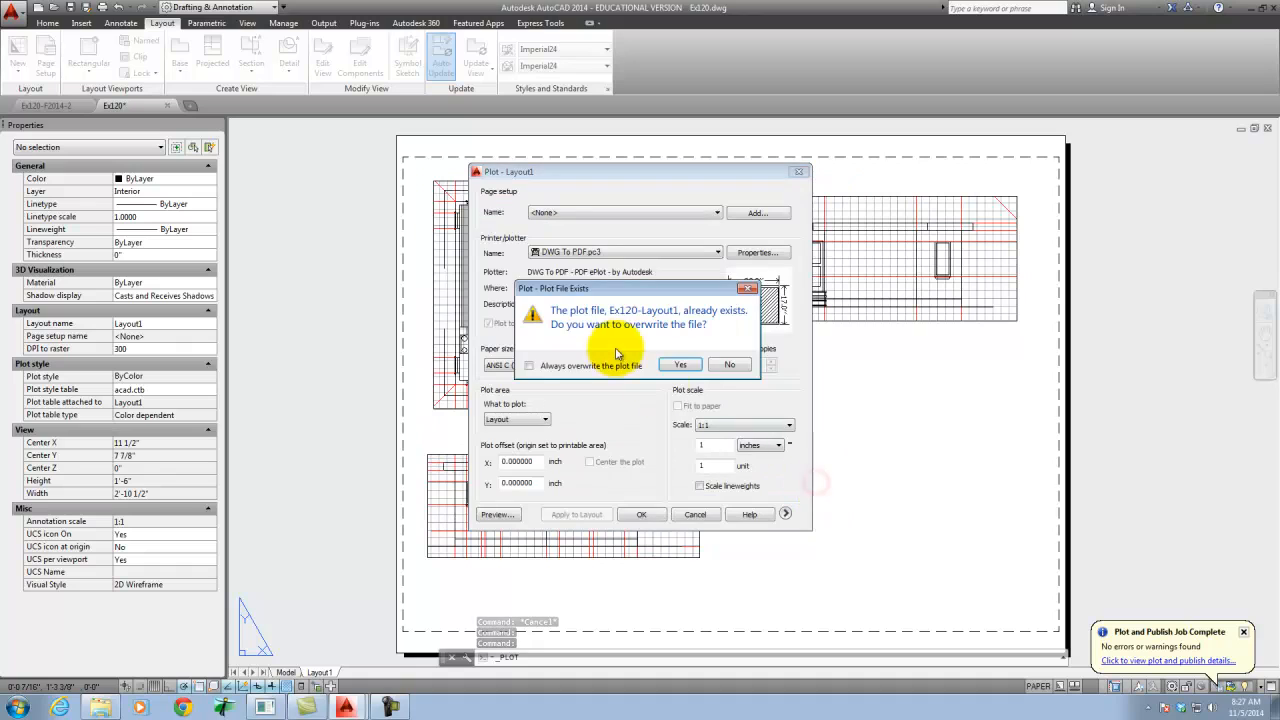
left_click(680, 366)
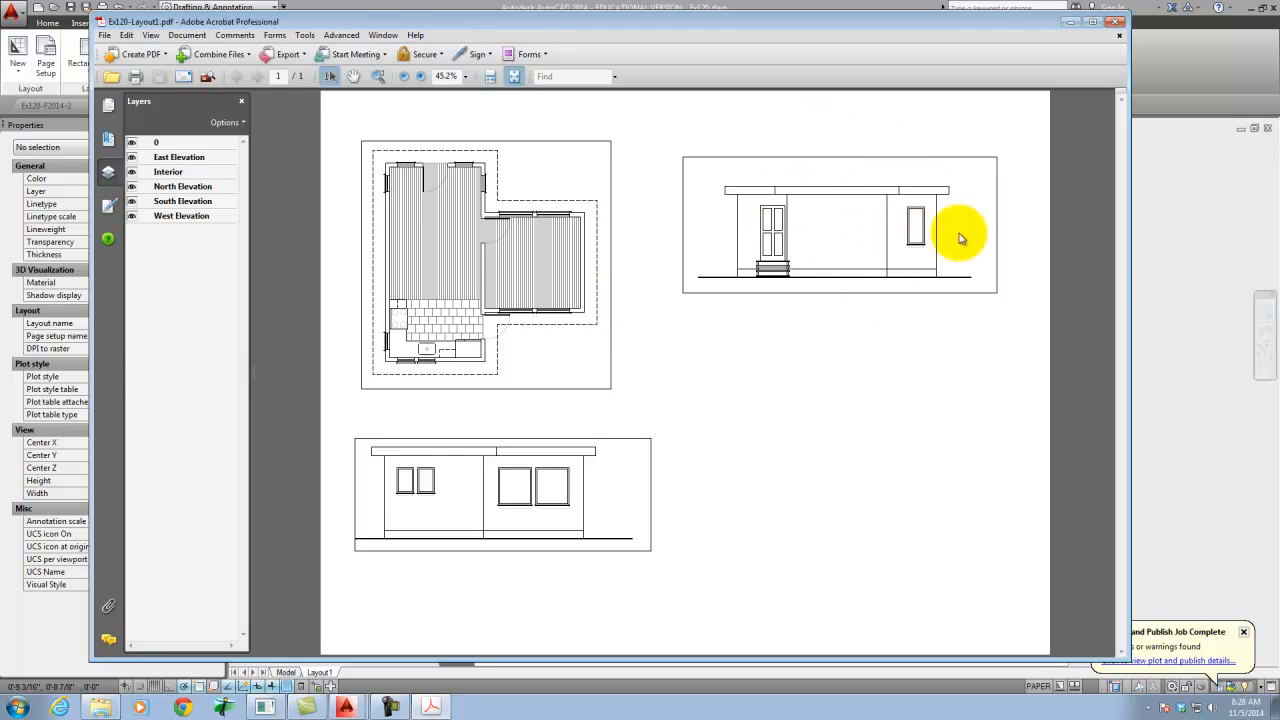
left_click(1116, 22)
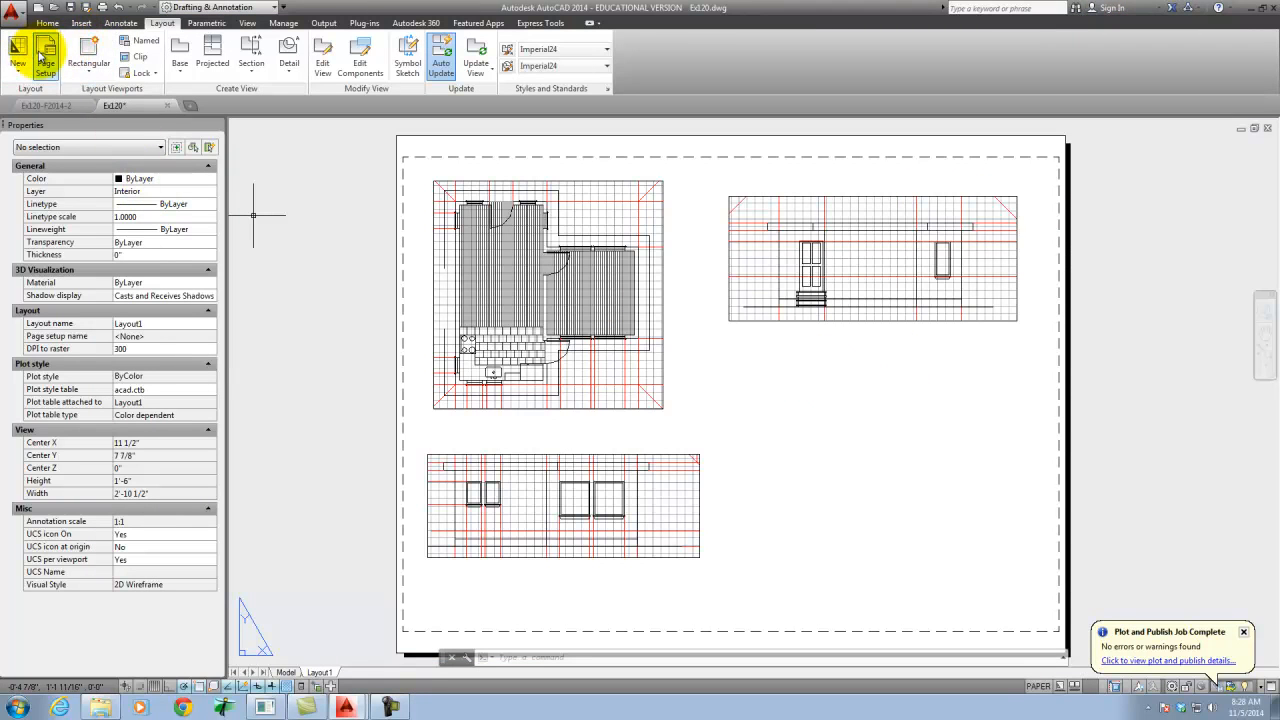
- Create a rectangular viewport about 9 7/16" wide by 3 13/16" high directly below the upper-right elevation viewport
left_click(94, 50)
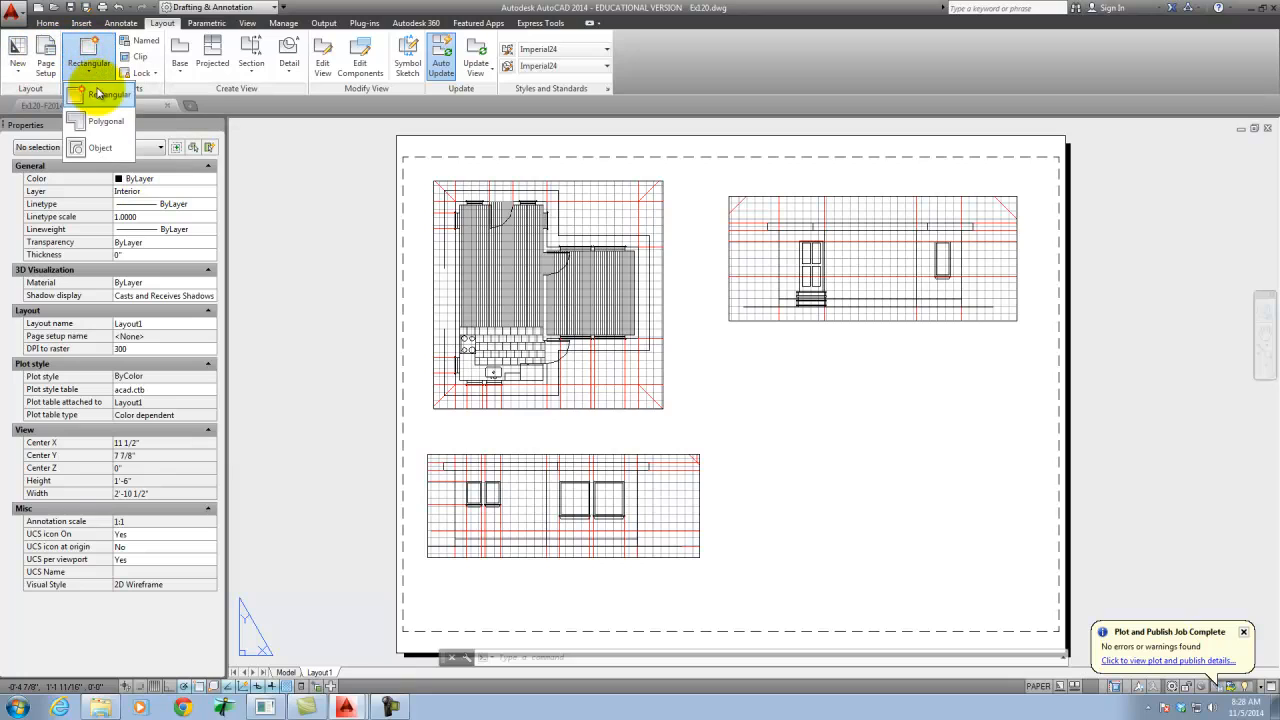
left_click(98, 93)
left_click(730, 331)
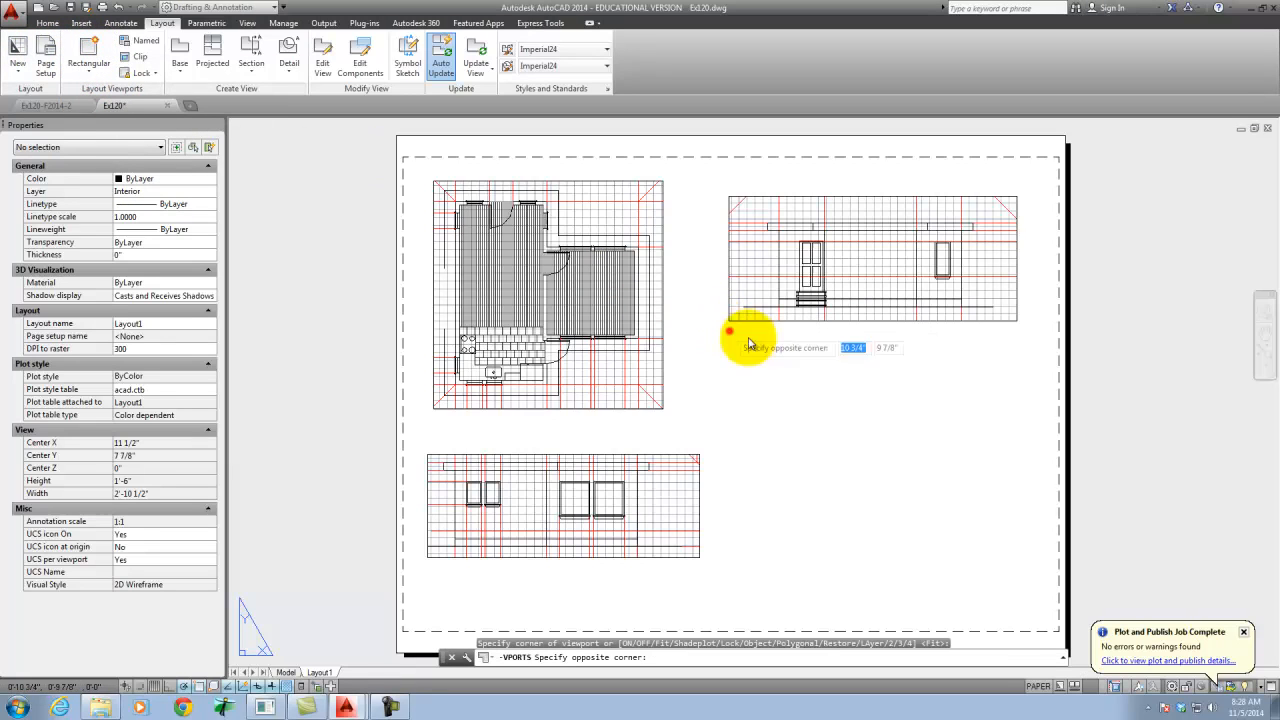
left_click(1016, 446)
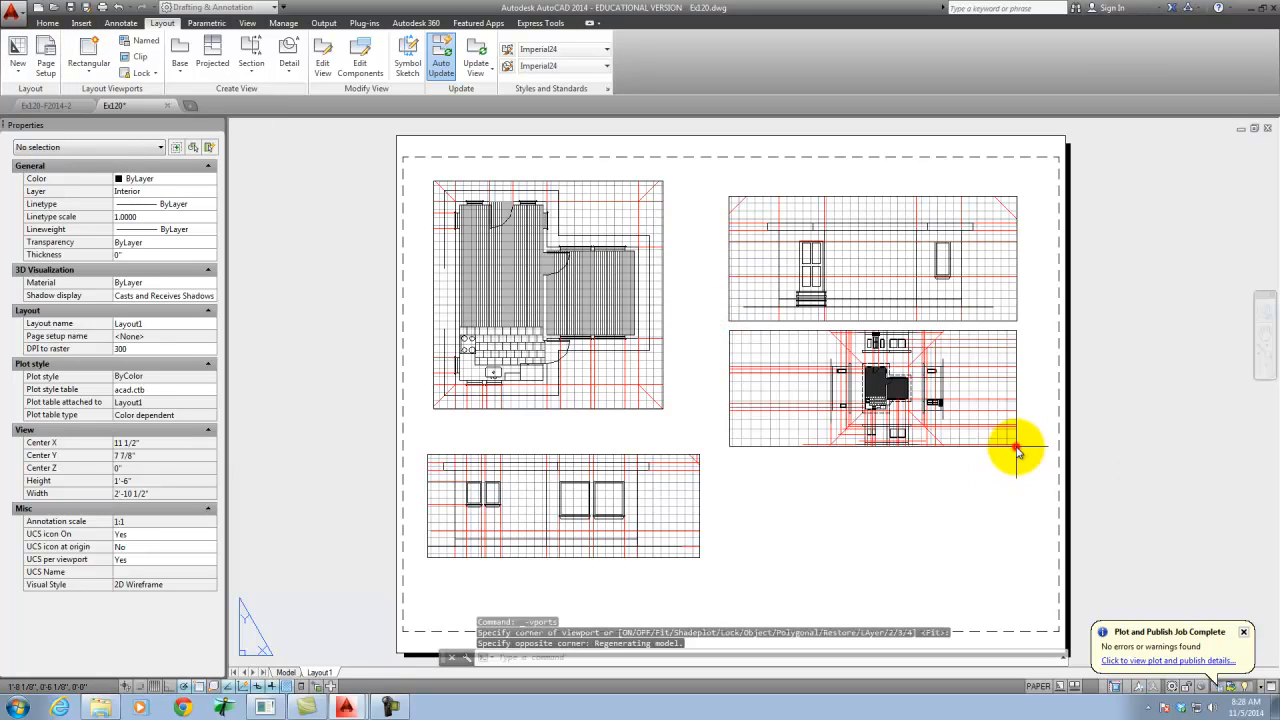
- Set the standard scale of the viewport below the upper-right elevation to 1/4" = 1'-0"
left_click(1015, 370)
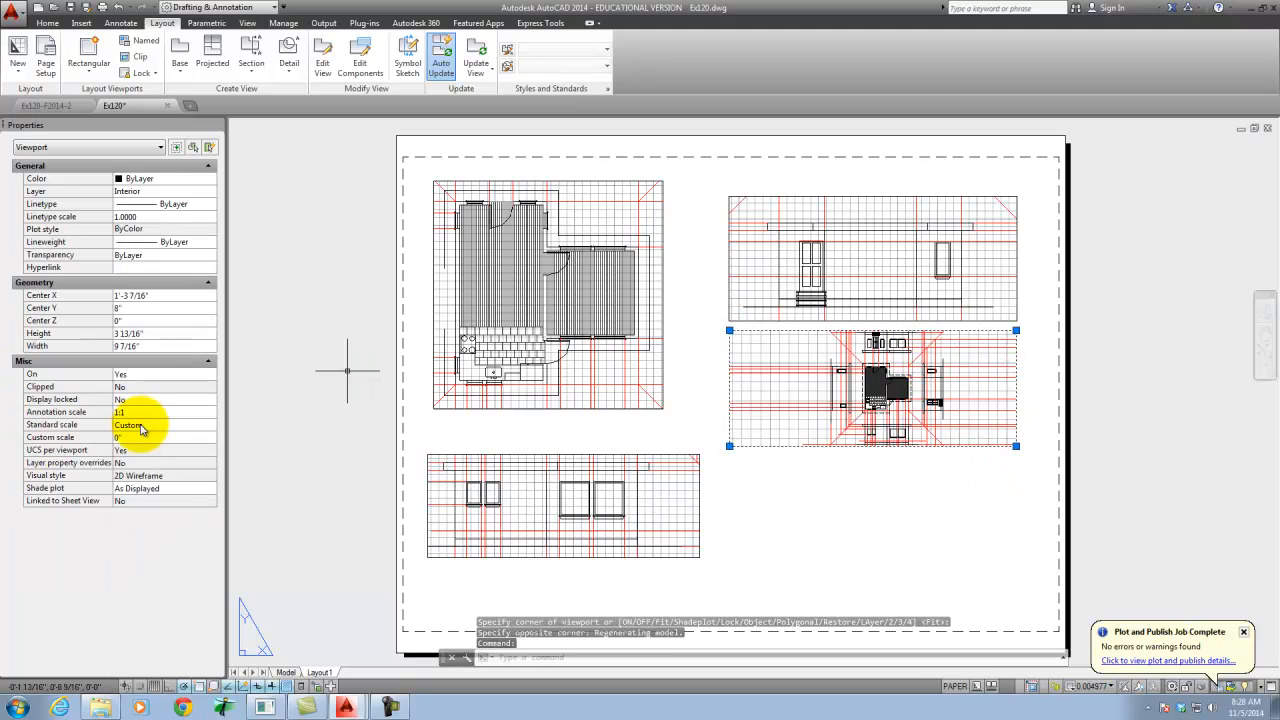
left_click(211, 425)
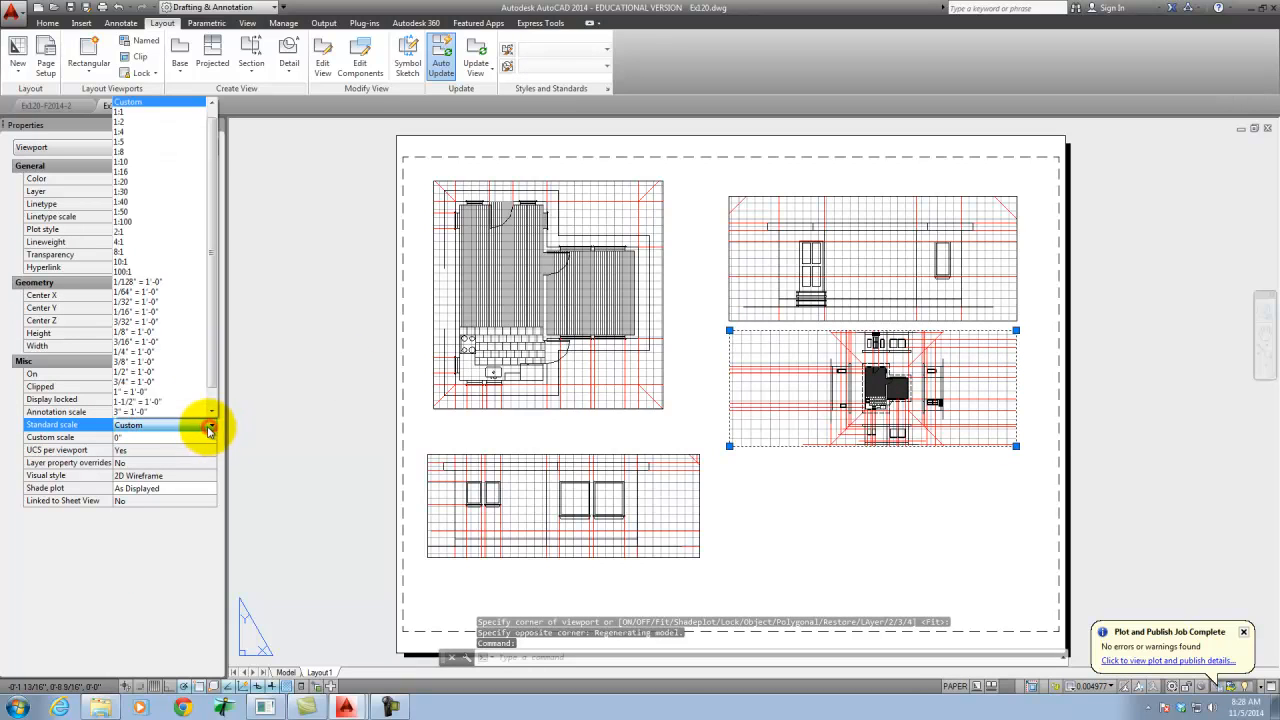
left_click(140, 351)
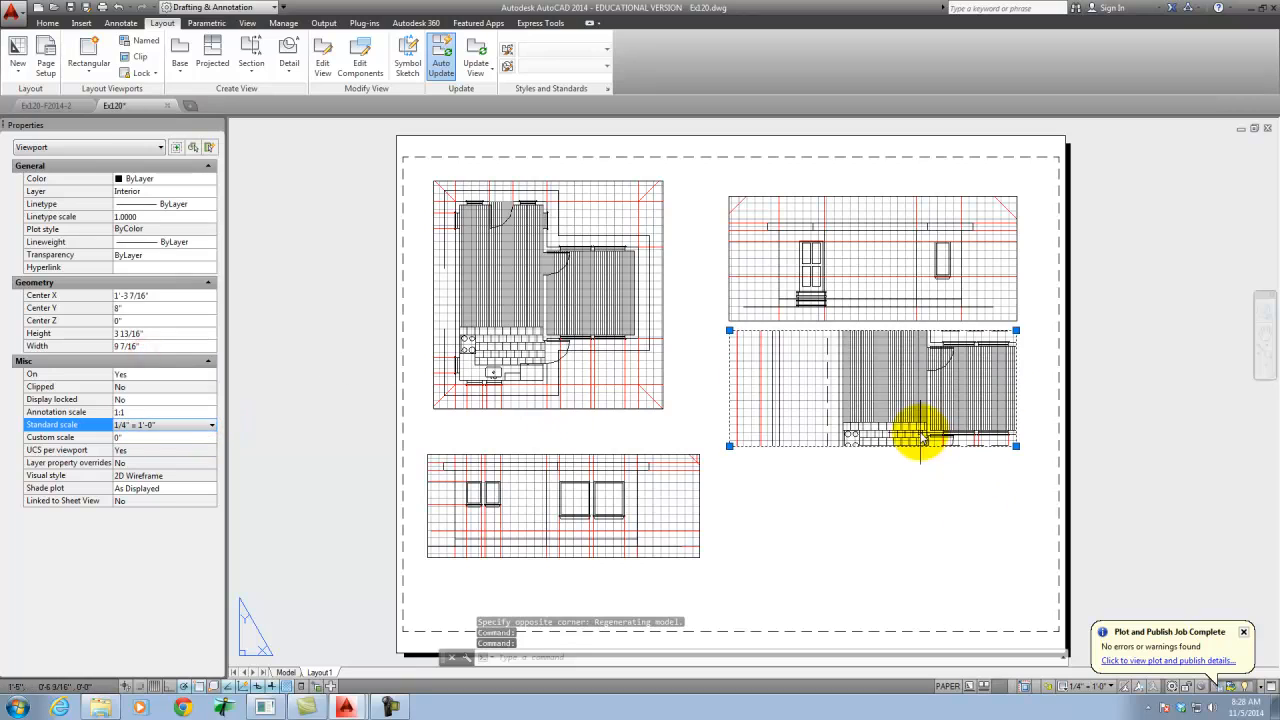
- Pan the view inside the new viewport to the elevation drawn above the floor plan, with its door and windows in frame
double_click(812, 398)
type("p")
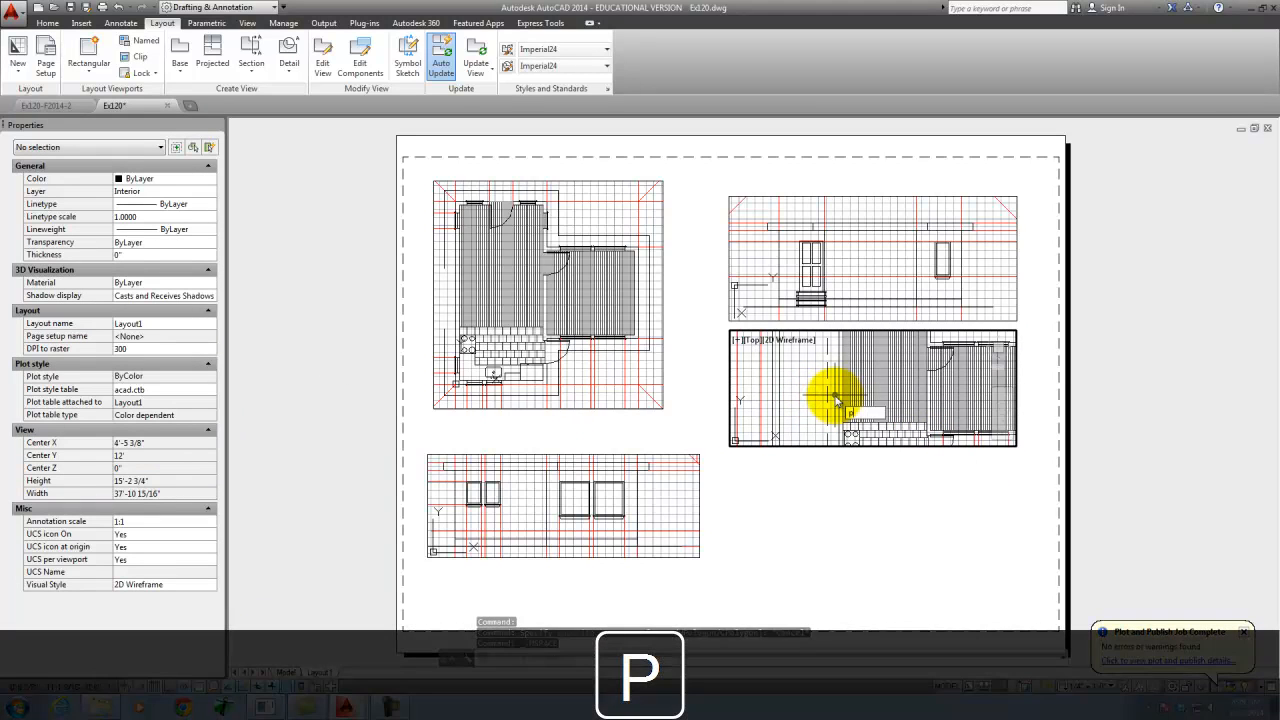
key("Return")
left_click_drag(843, 378, 786, 571)
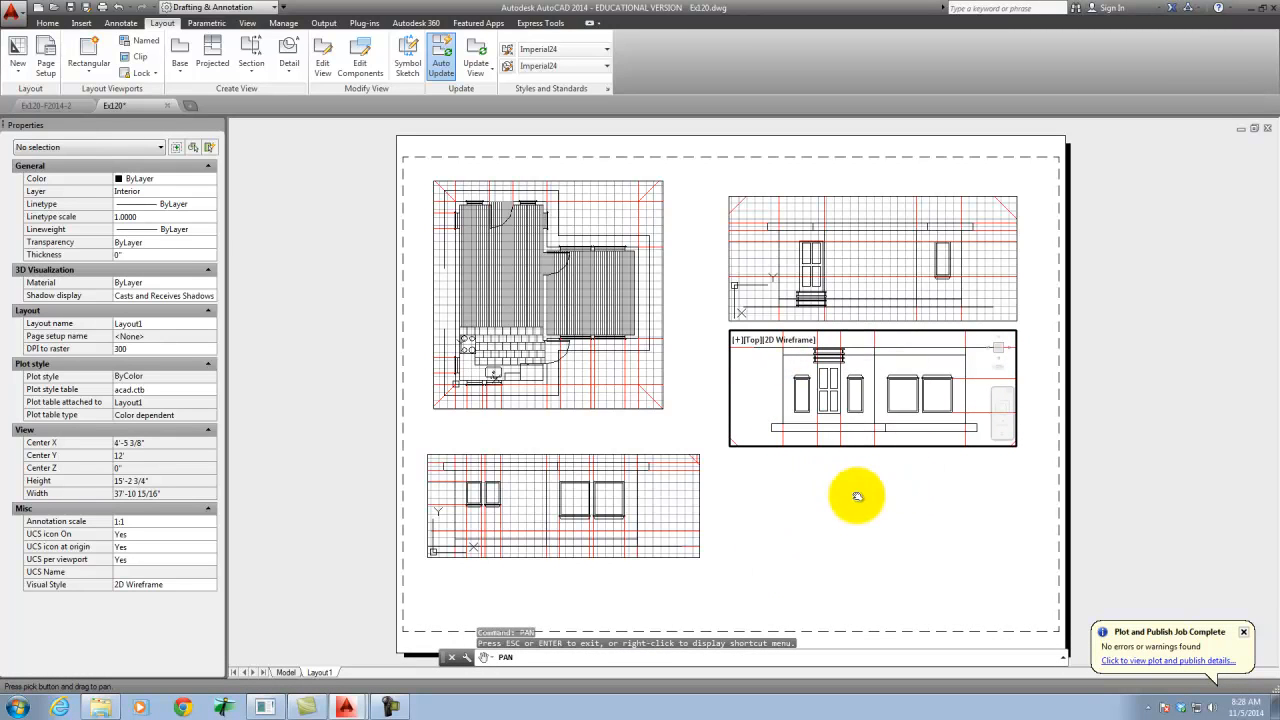
type("m")
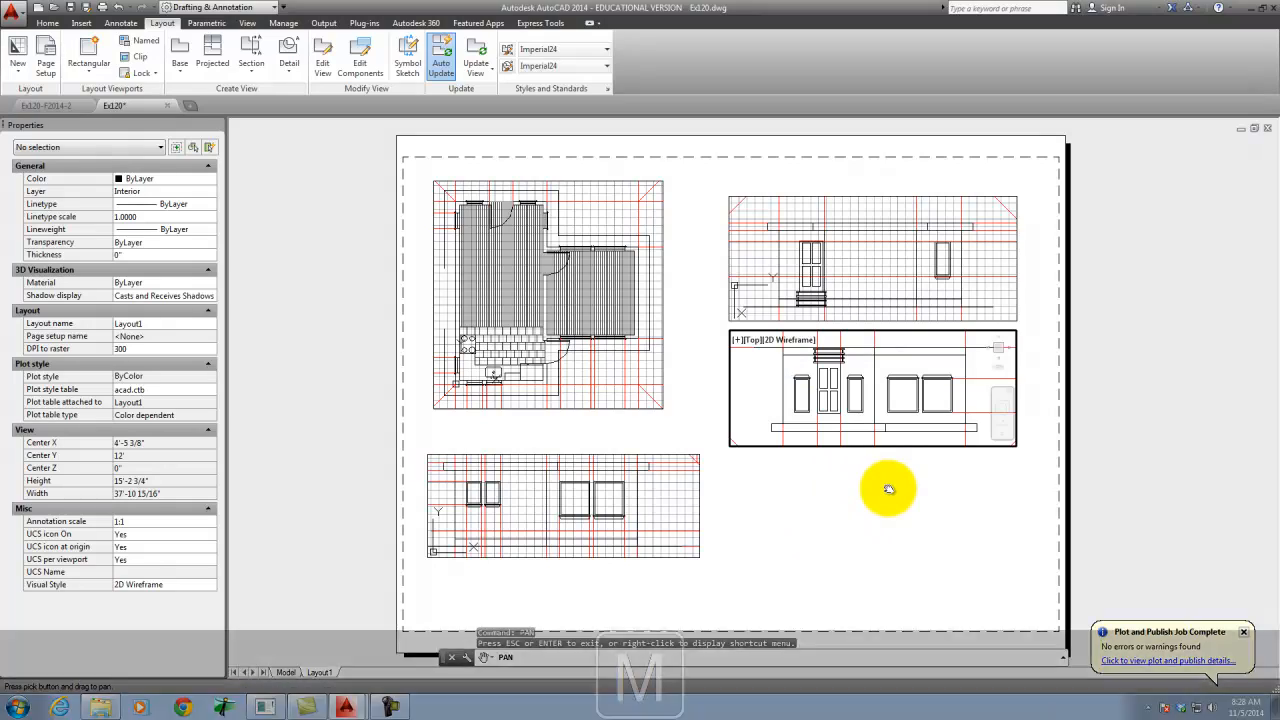
key("Escape")
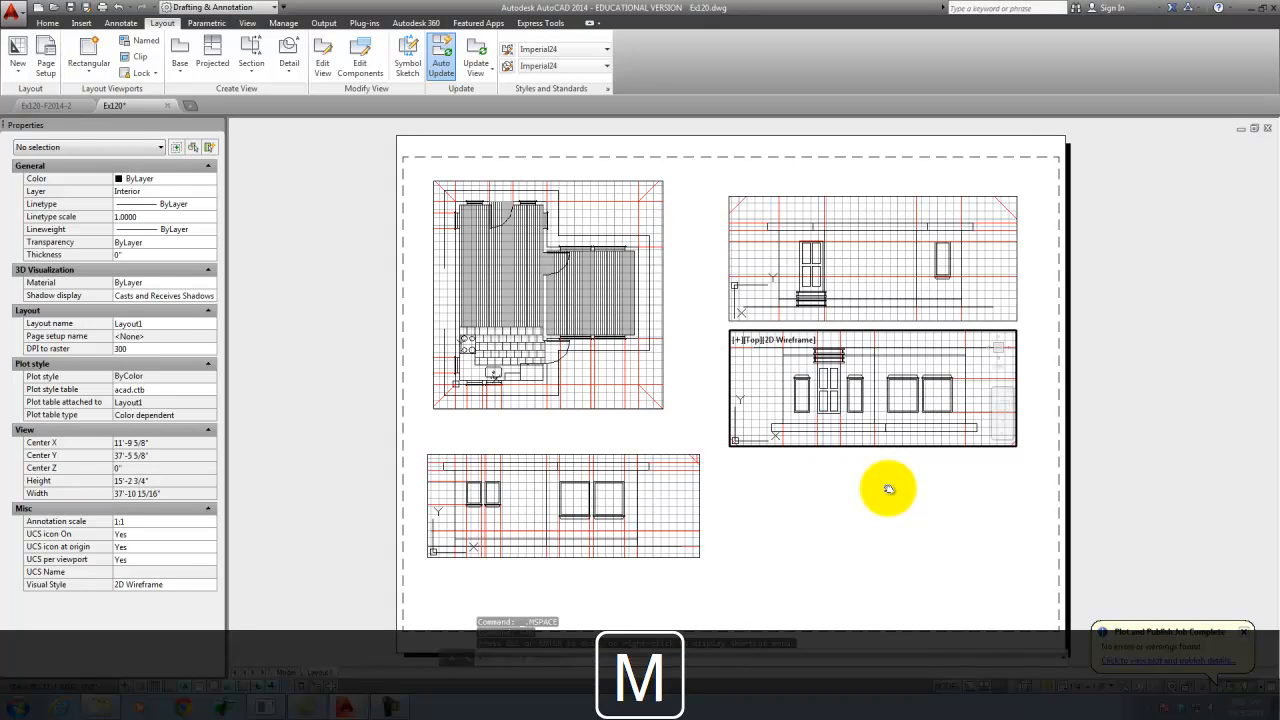
- Rotate the new viewport's view 180 degrees with MVSETUP so its elevation stands upright
type("mvsetup")
key("Return")
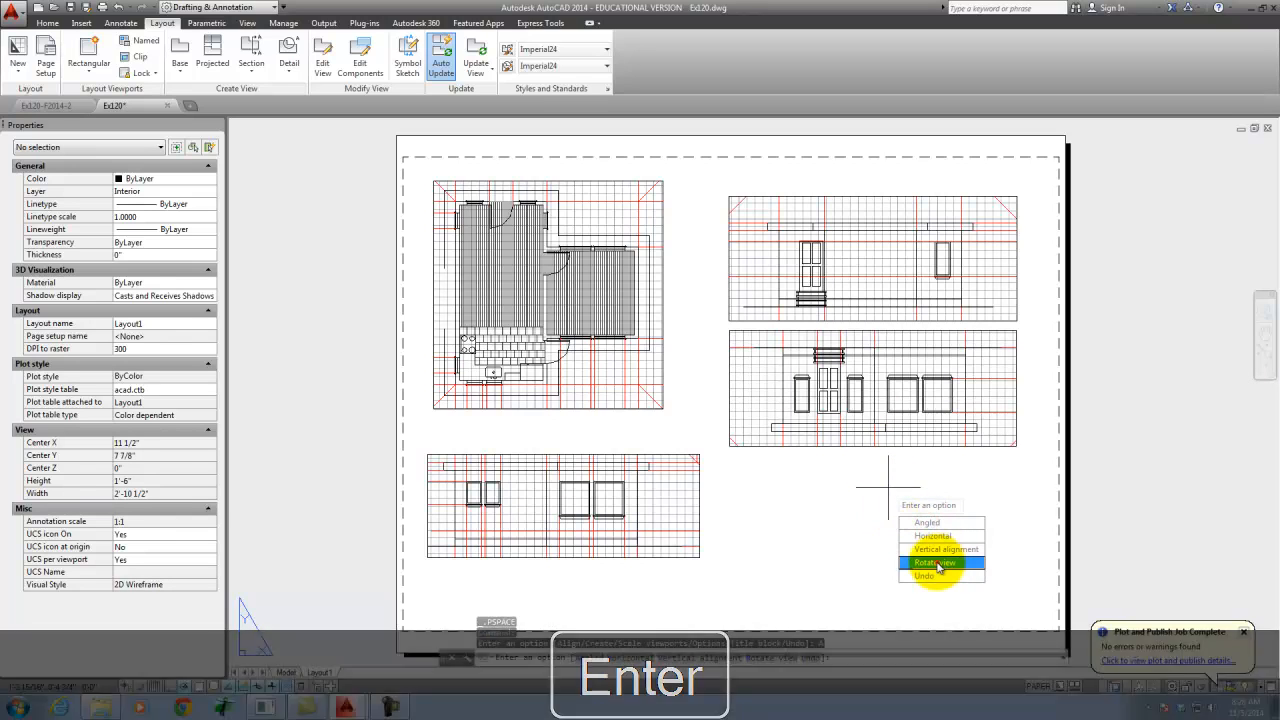
left_click(941, 558)
type("18")
key("Return")
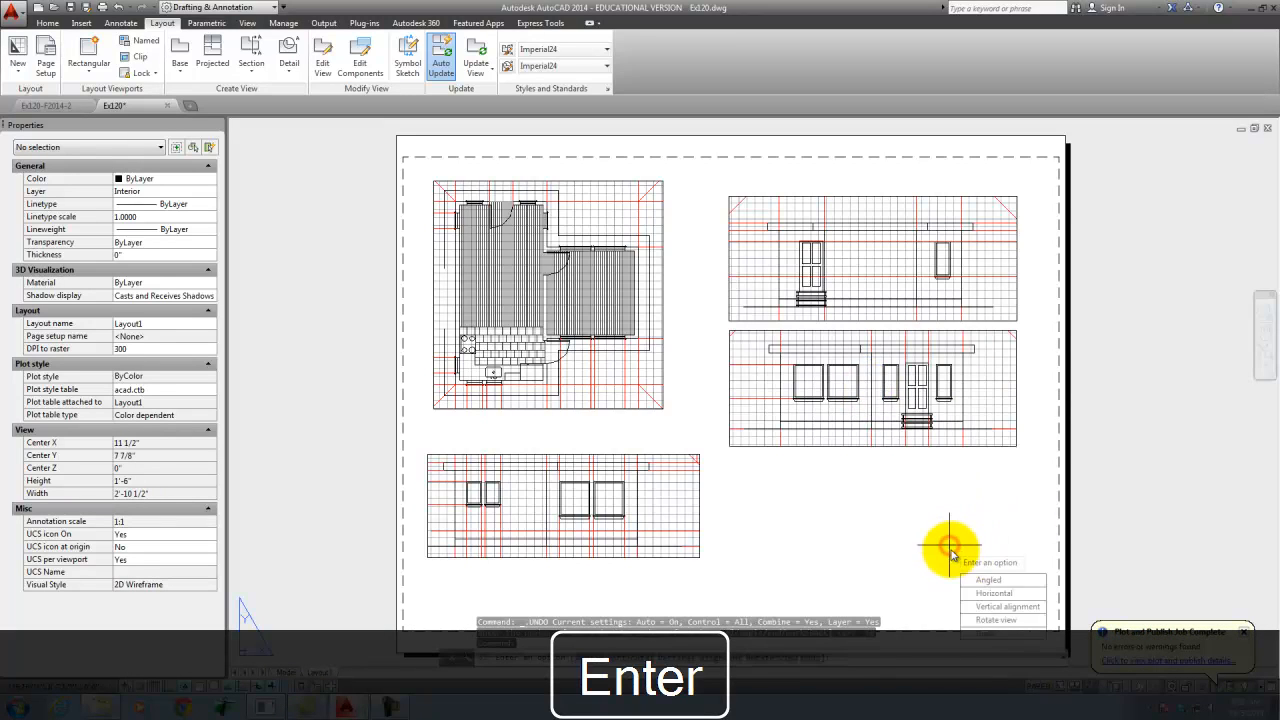
key("Escape")
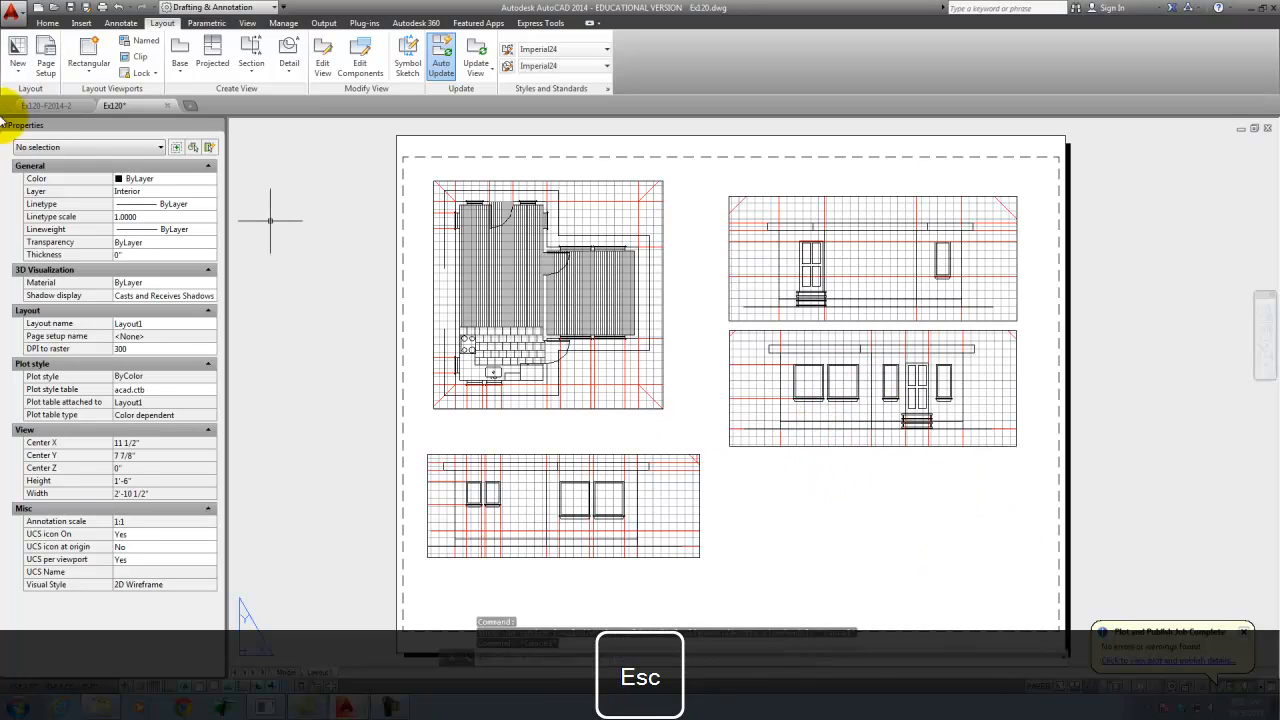
key("Escape")
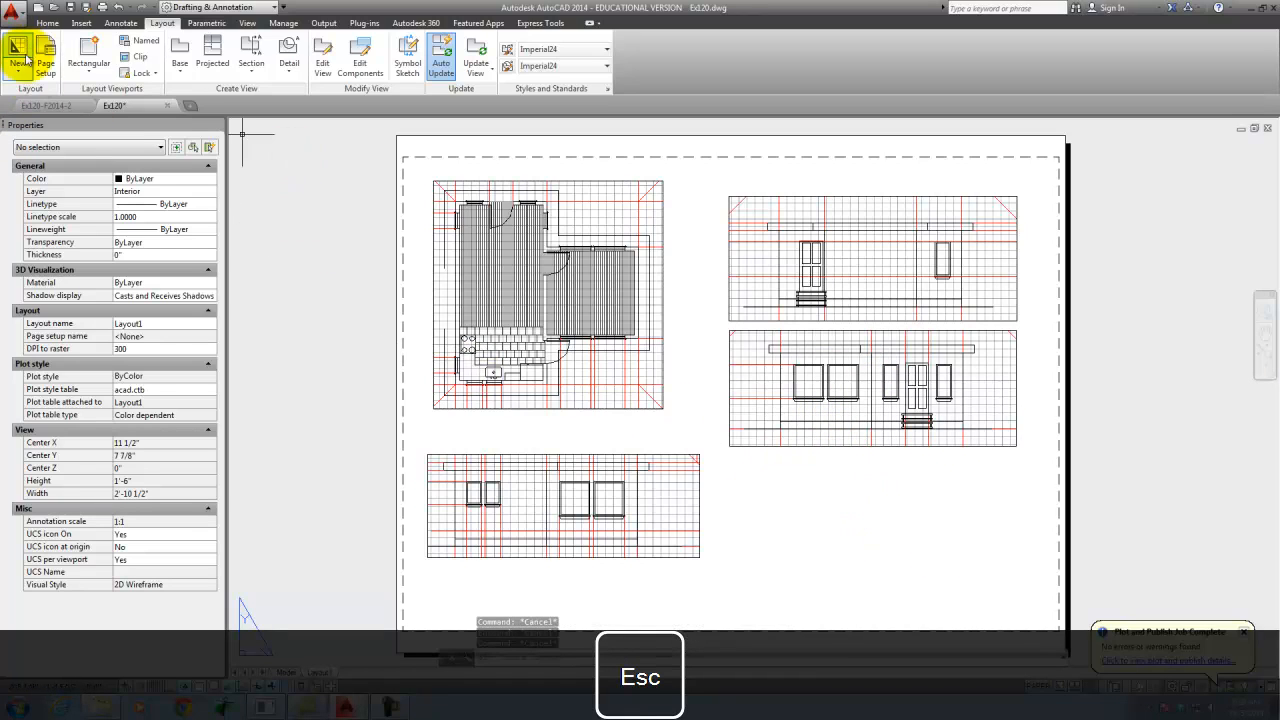
- Create a rectangular viewport about 9 1/2" wide by 3 1/2" high directly below the middle-right elevation viewport
left_click(89, 66)
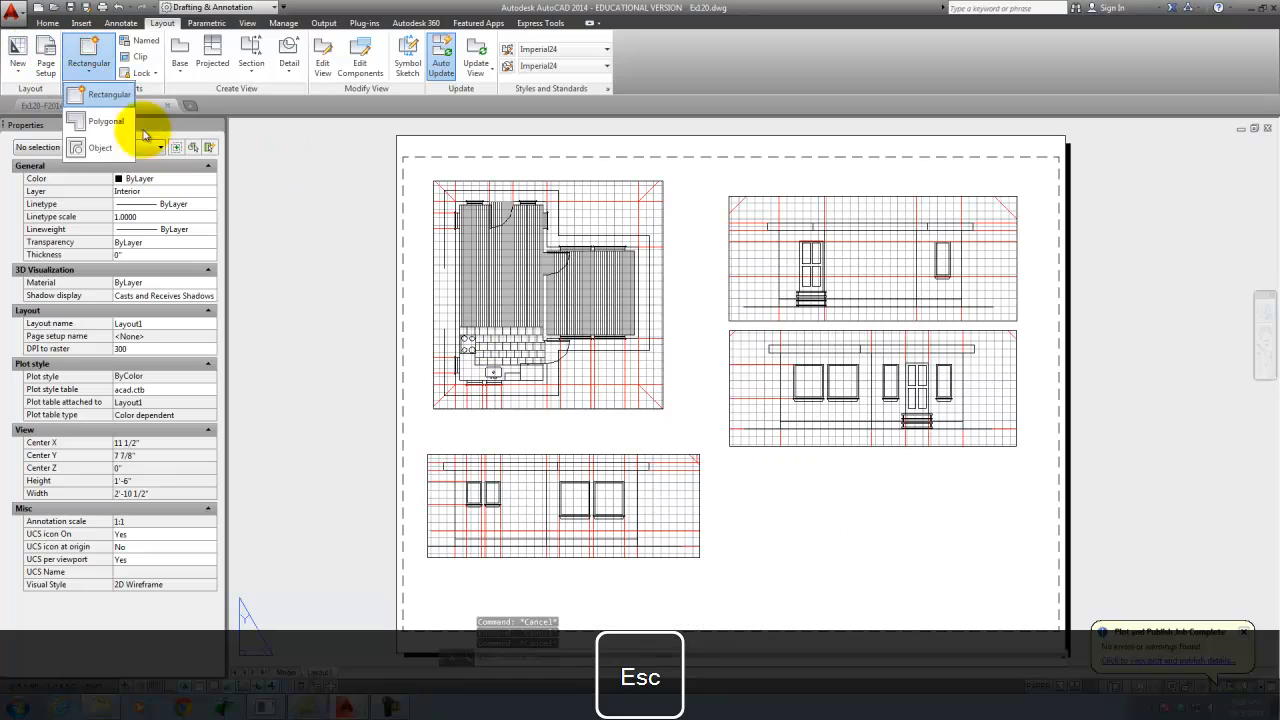
left_click(100, 86)
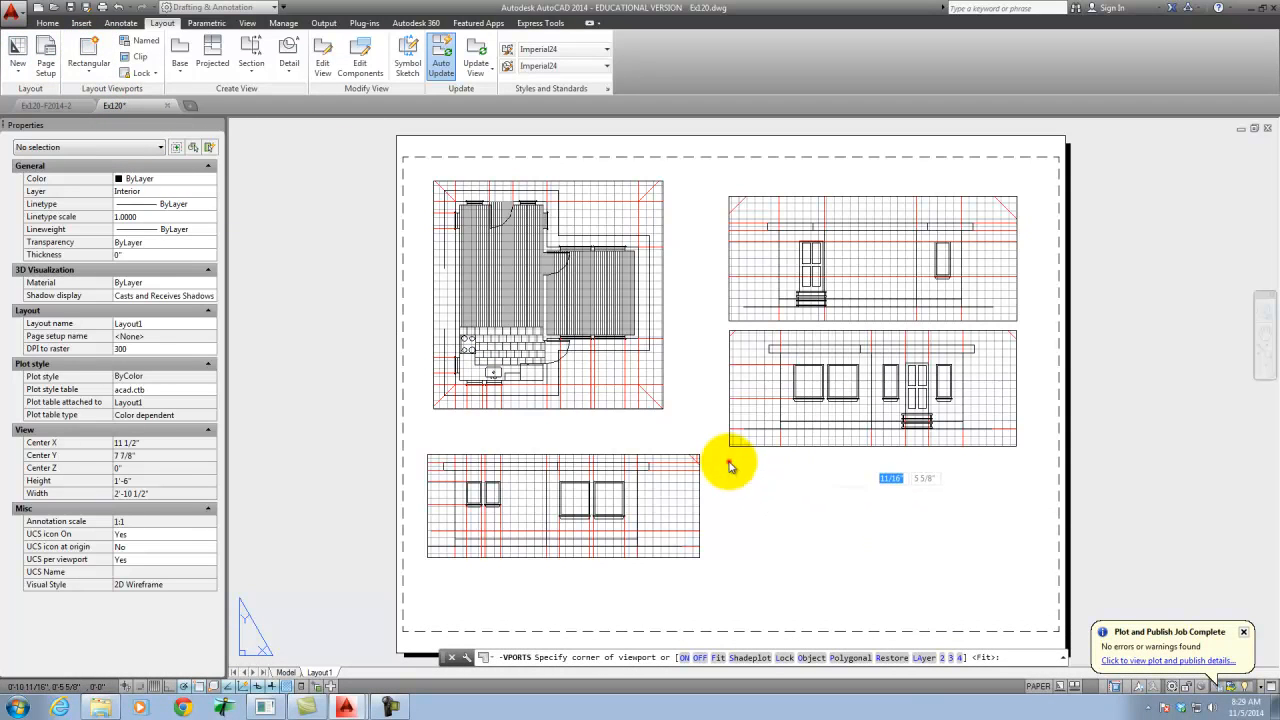
left_click(729, 464)
left_click(1019, 568)
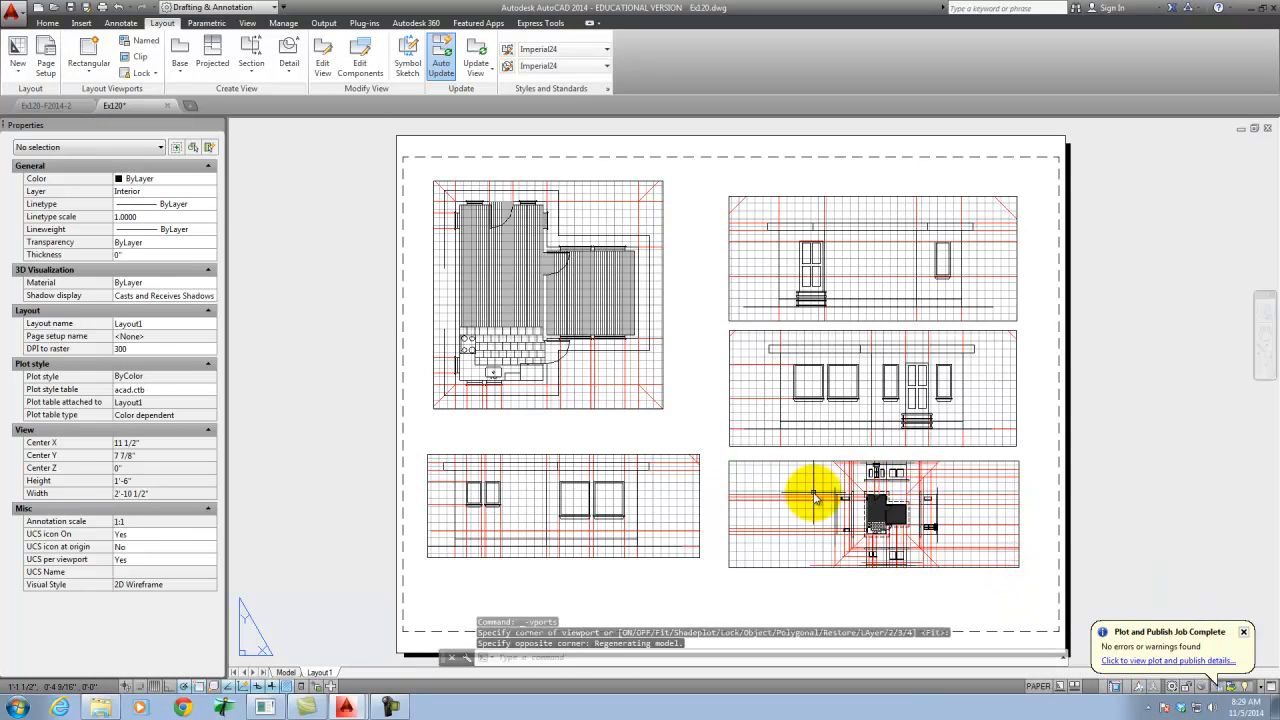
- Set the standard scale of the lower-right viewport to 1/4" = 1'-0"
left_click(793, 462)
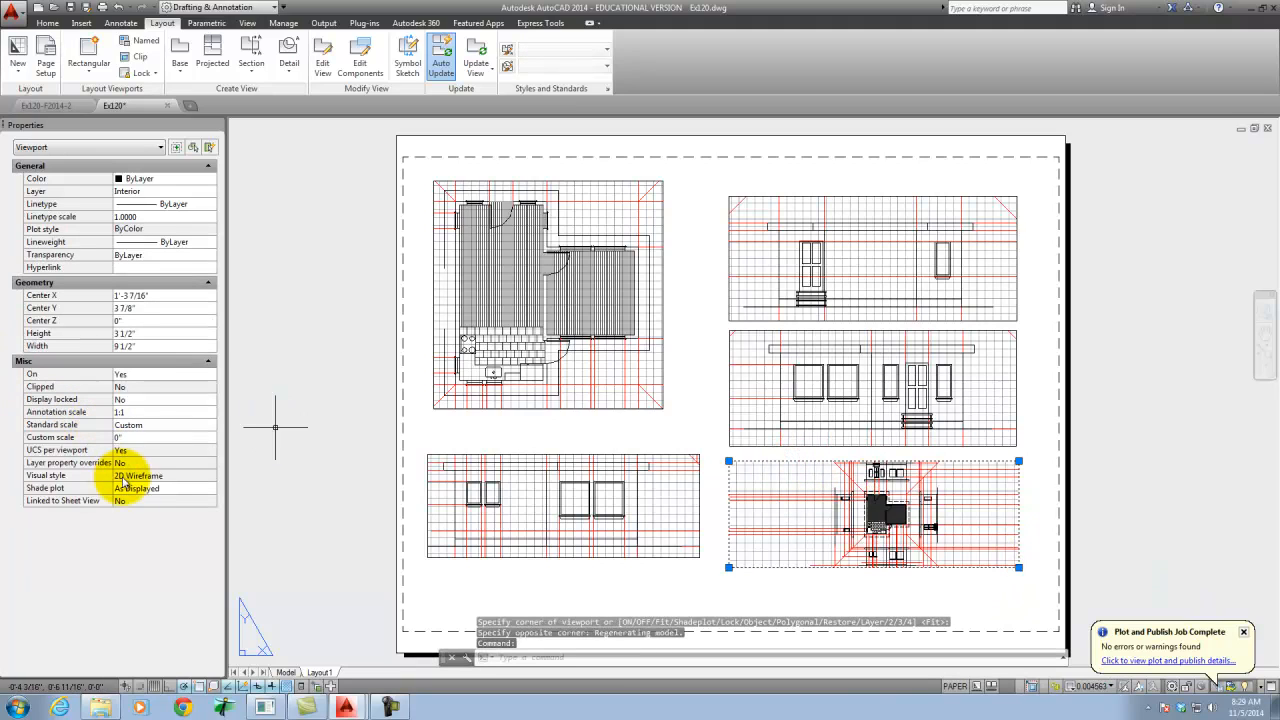
left_click(143, 428)
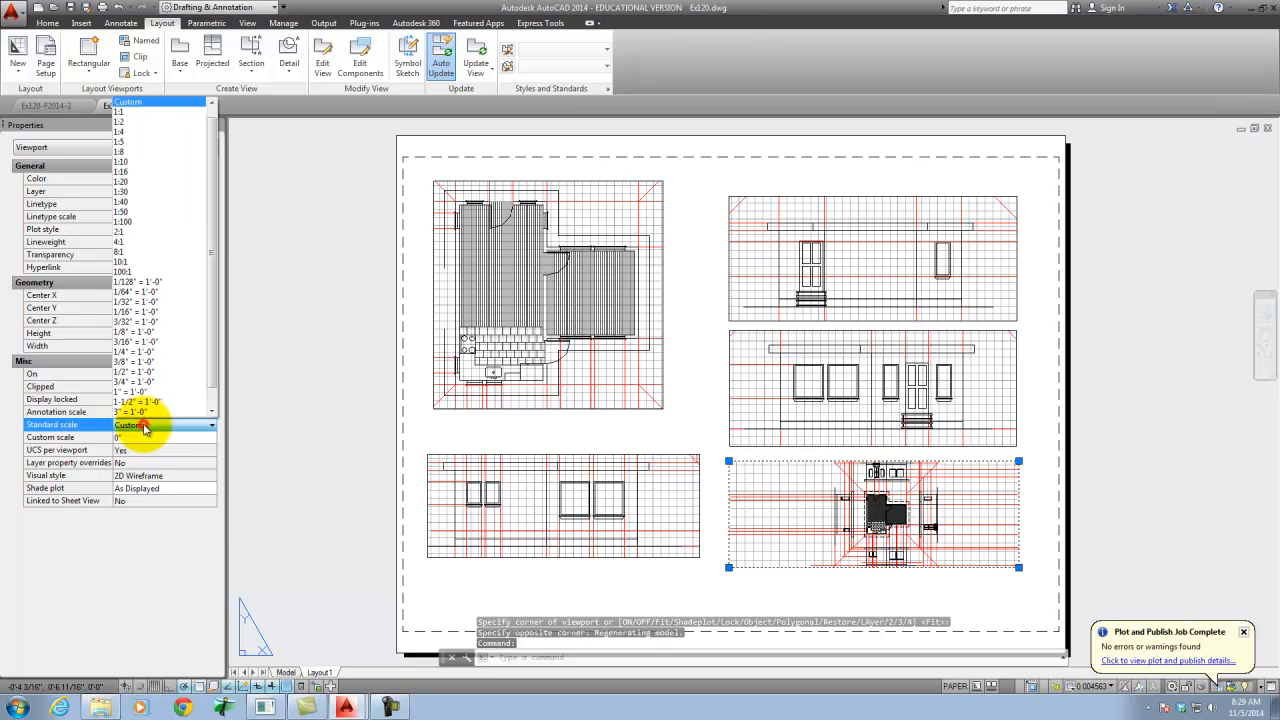
left_click(135, 352)
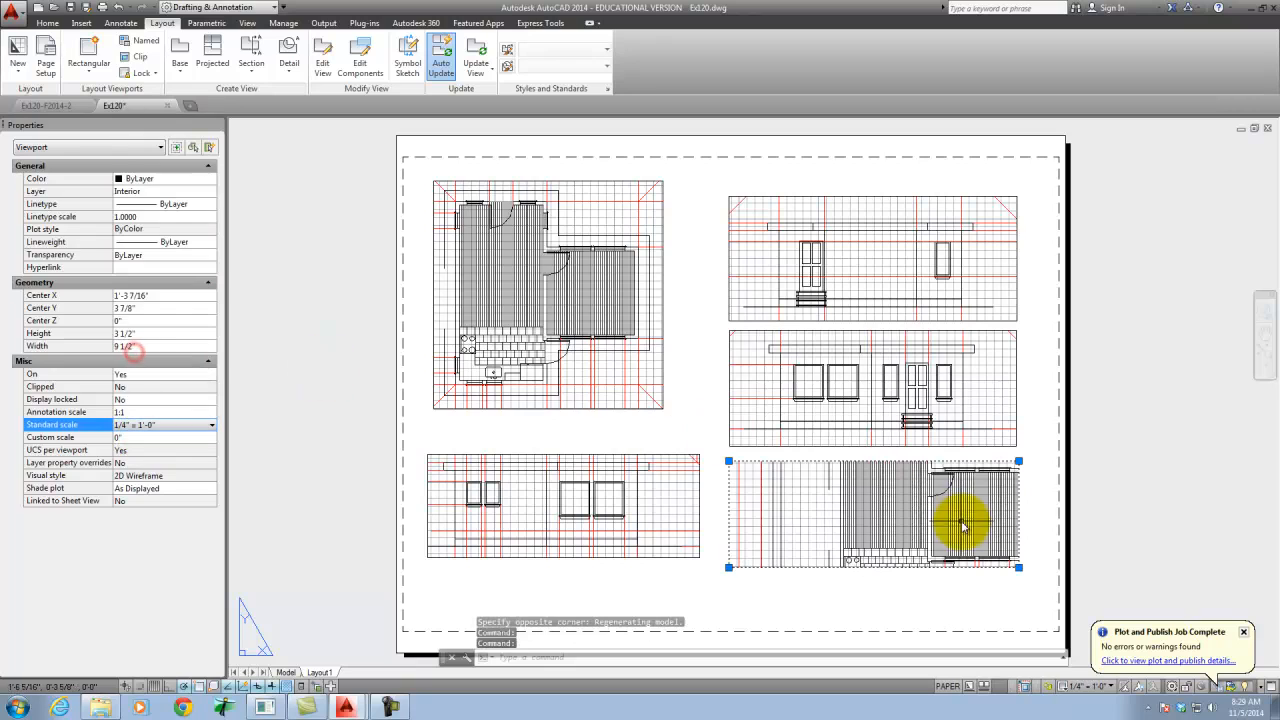
- Pan the view inside the lower-right viewport to the sideways elevation drawn to the left of the floor plan
double_click(810, 505)
type("p")
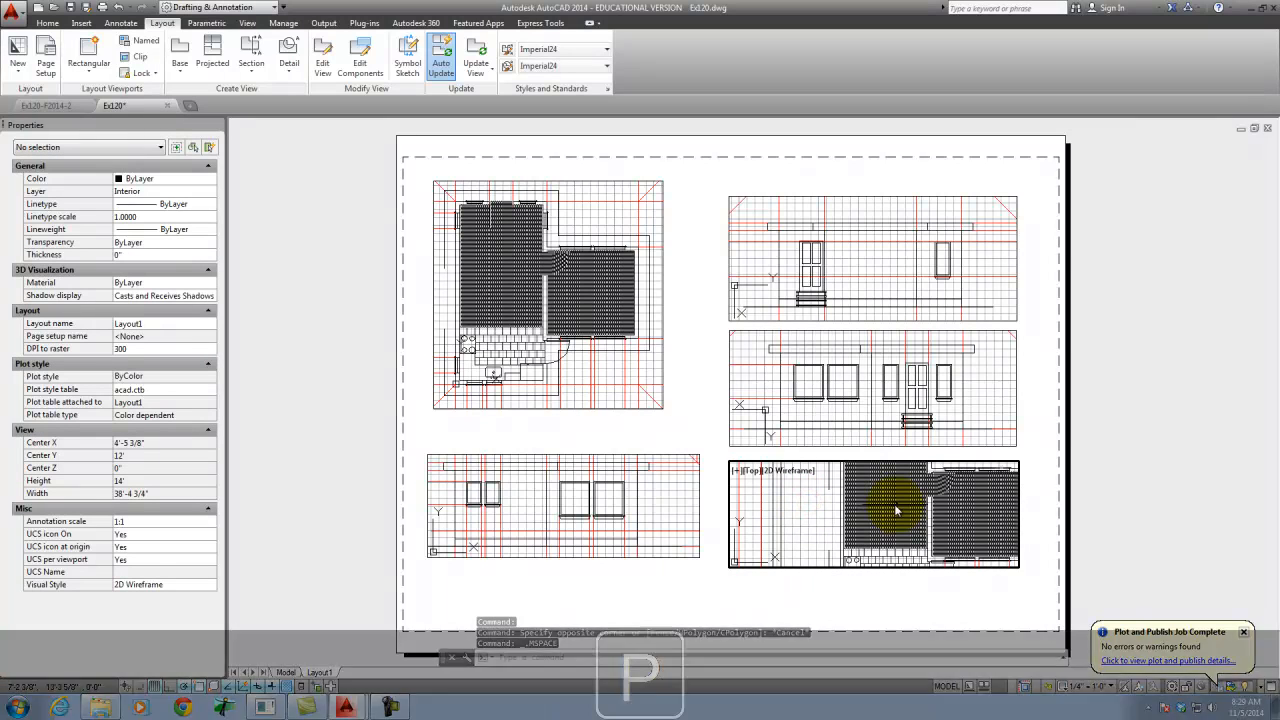
key("Return")
mouse_move(800, 514)
left_mouse_down()
mouse_move(1034, 494)
mouse_move(983, 456)
mouse_move(929, 514)
left_mouse_up()
key("Escape")
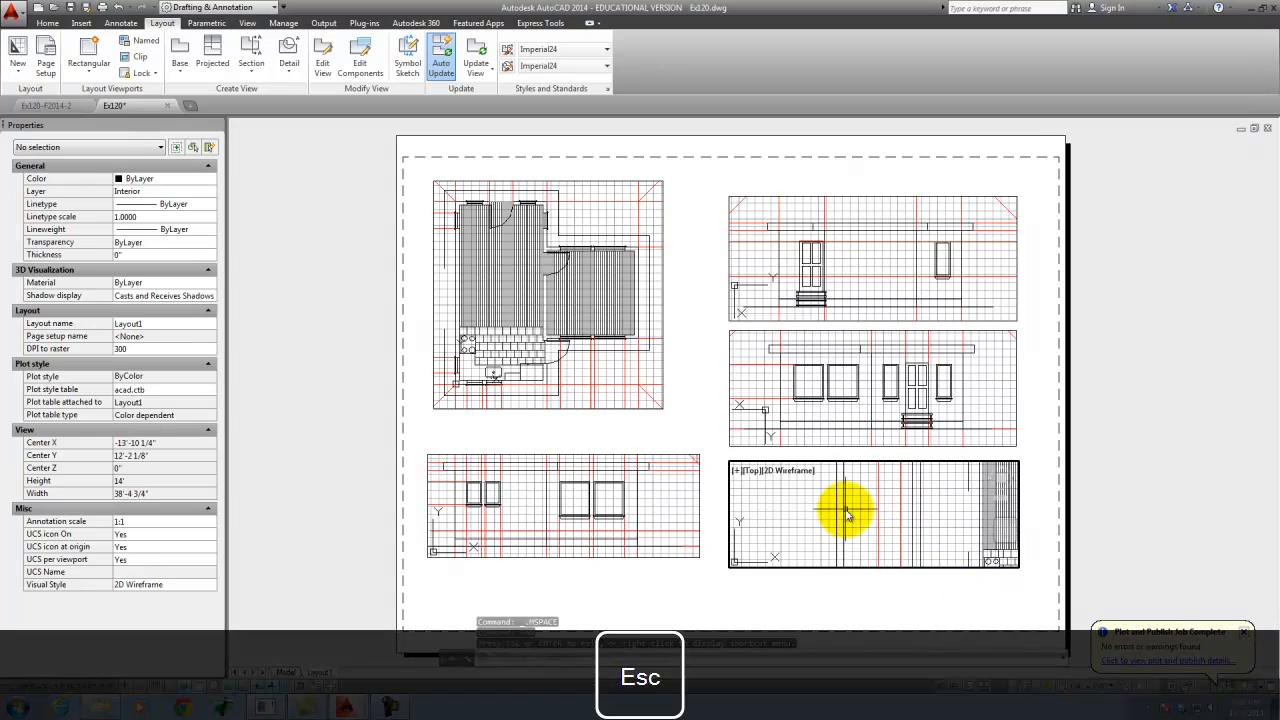
- Rotate the lower-right viewport's view 90 degrees with MVSETUP so its elevation stands upright
type("mvse")
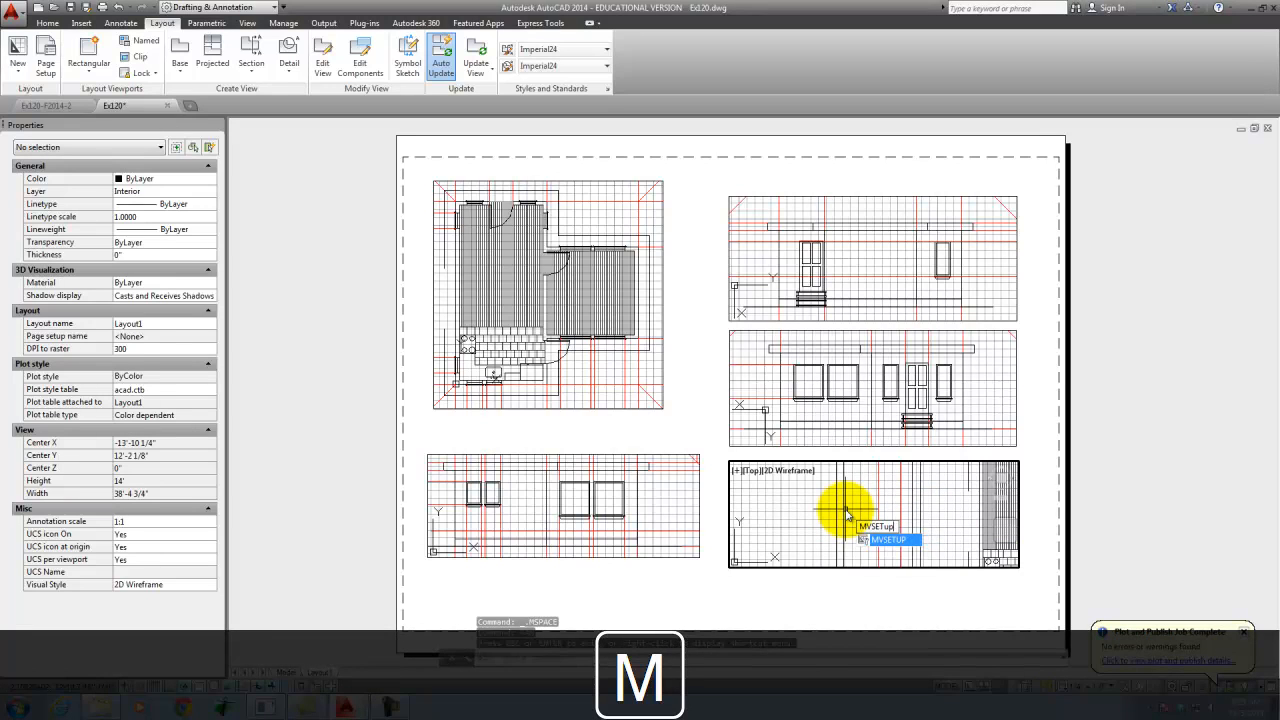
key("Return")
left_click(882, 543)
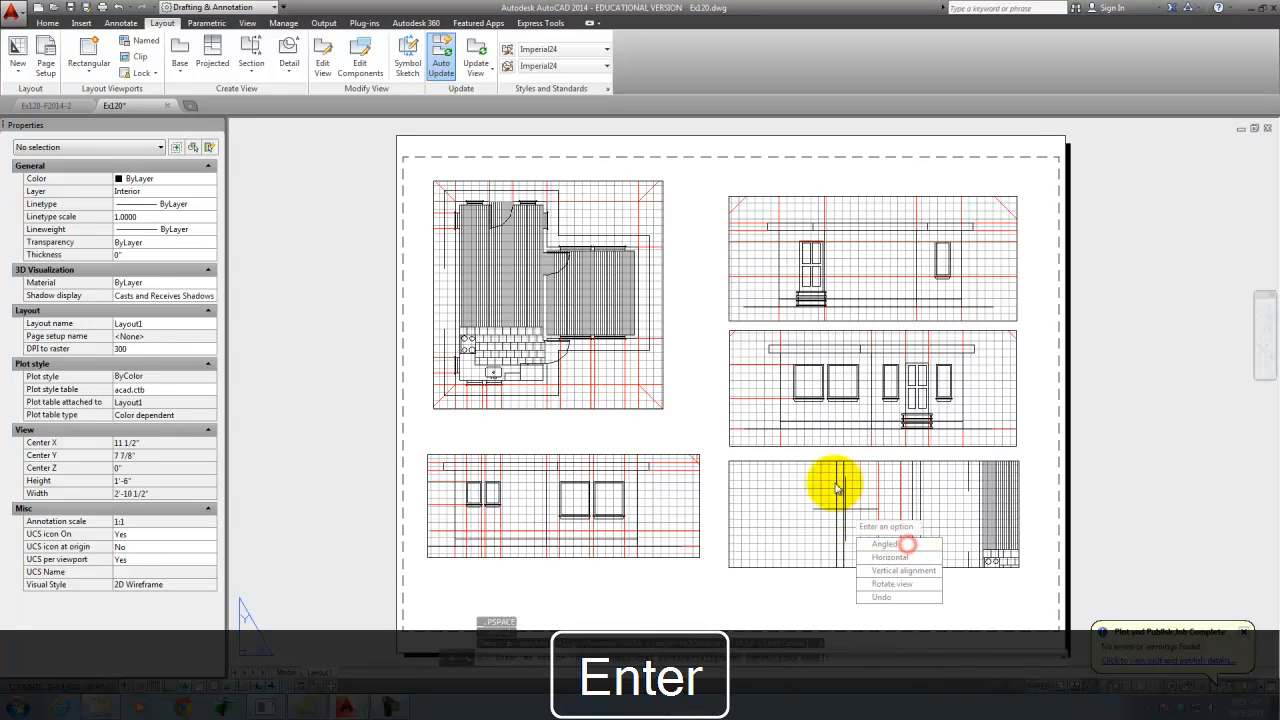
left_click(909, 584)
left_click(875, 510)
type("90")
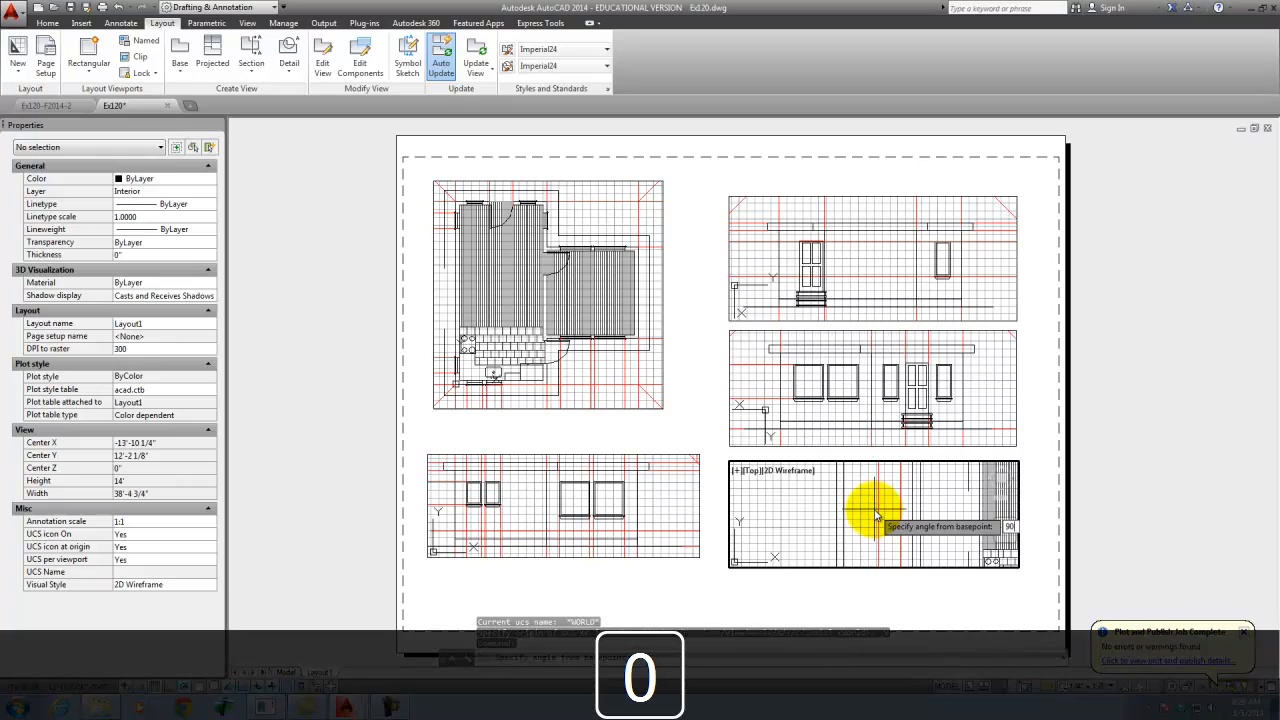
key("Return")
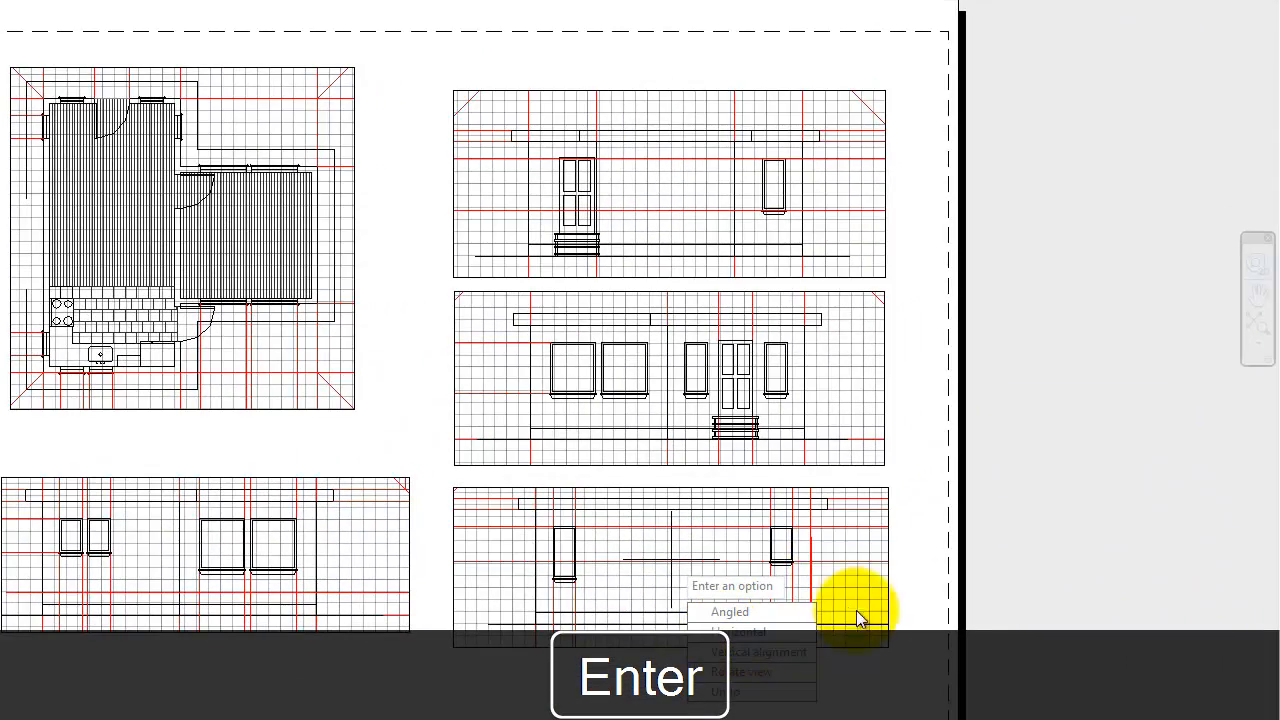
key("Escape")
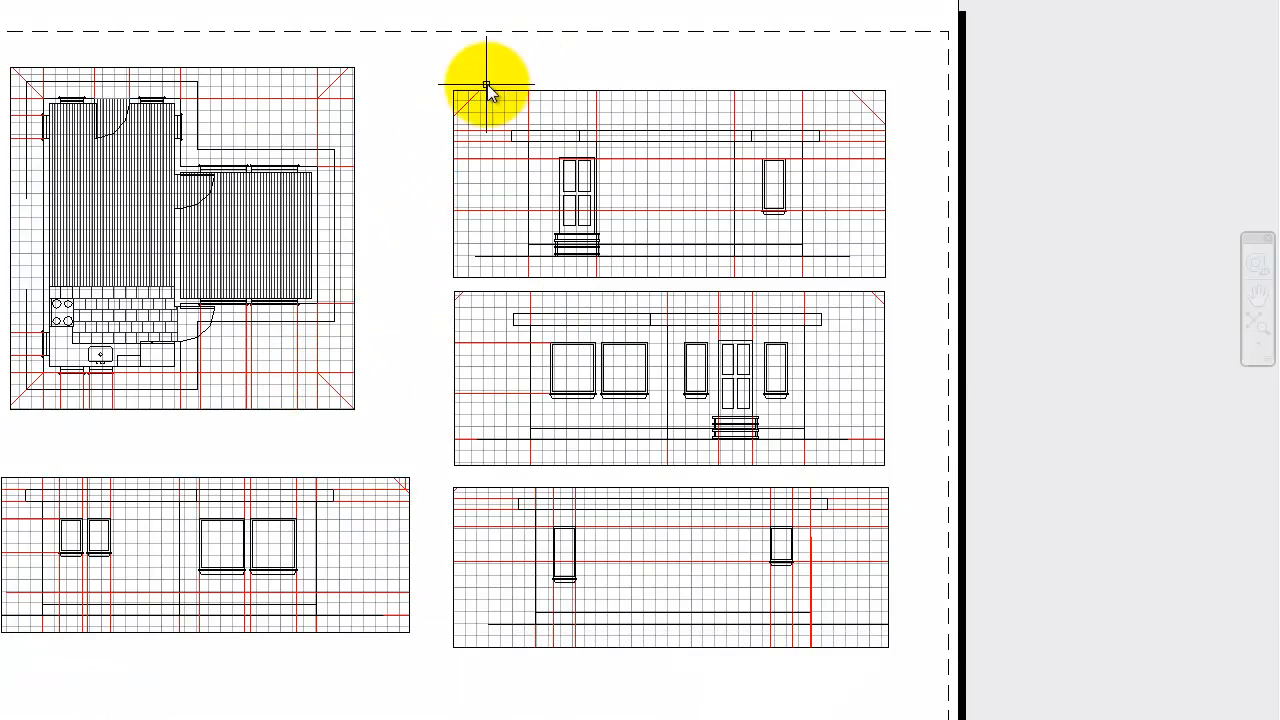
- Lock the display of all five viewports on the layout
left_click(488, 68)
left_click(310, 512)
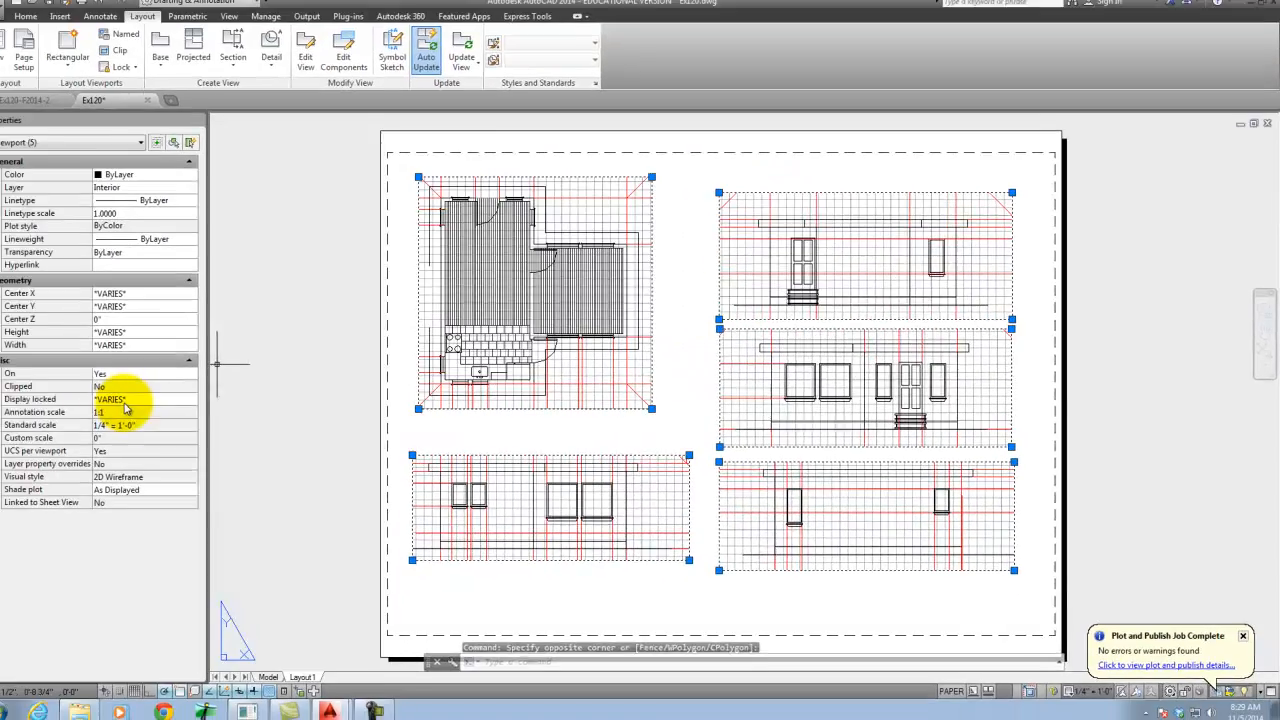
left_click(182, 401)
left_click(205, 401)
key("Escape")
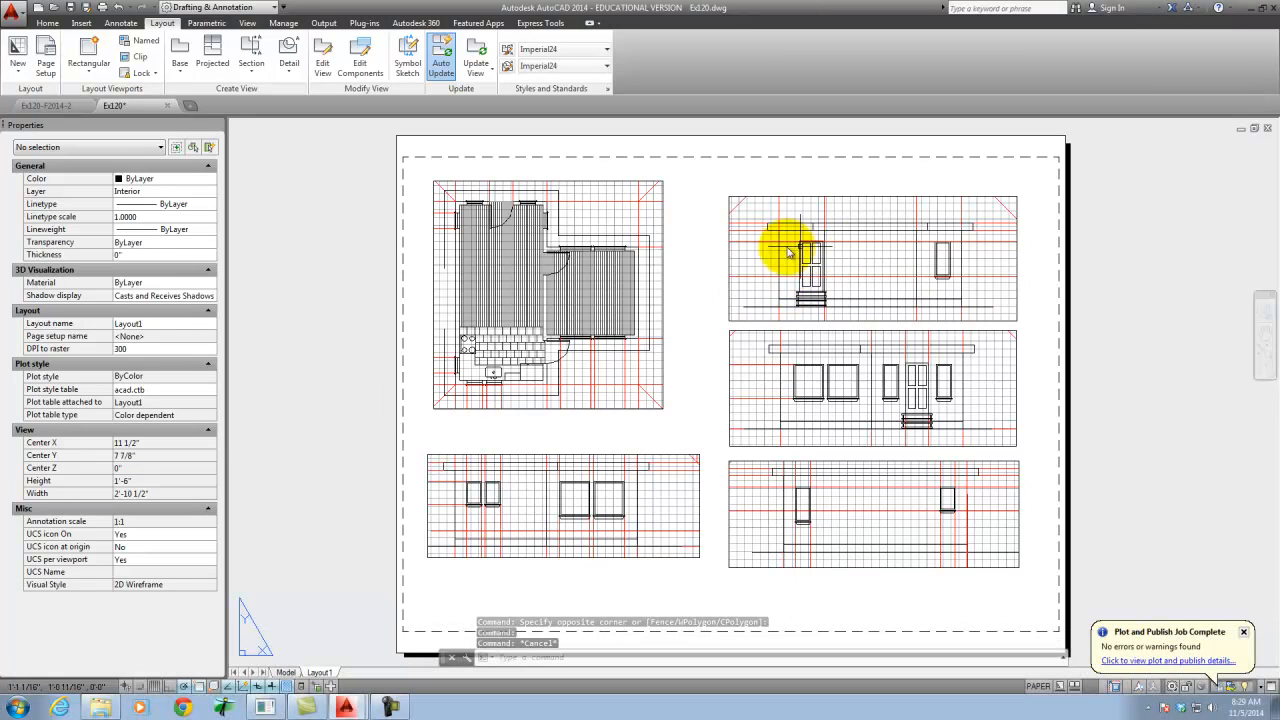
left_click(612, 362)
type("m")
key("Return")
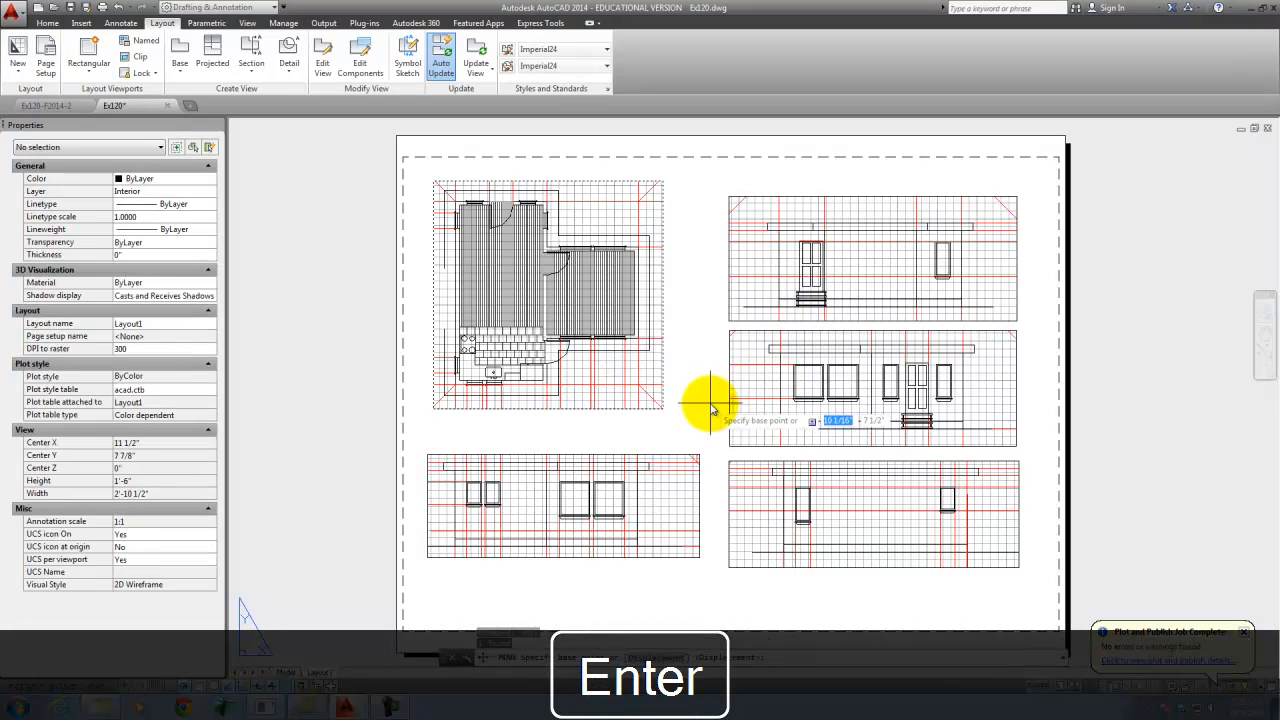
key("Escape")
- Move the floor plan viewport a short distance horizontally toward the elevation viewports on the right of the sheet
left_click(629, 400)
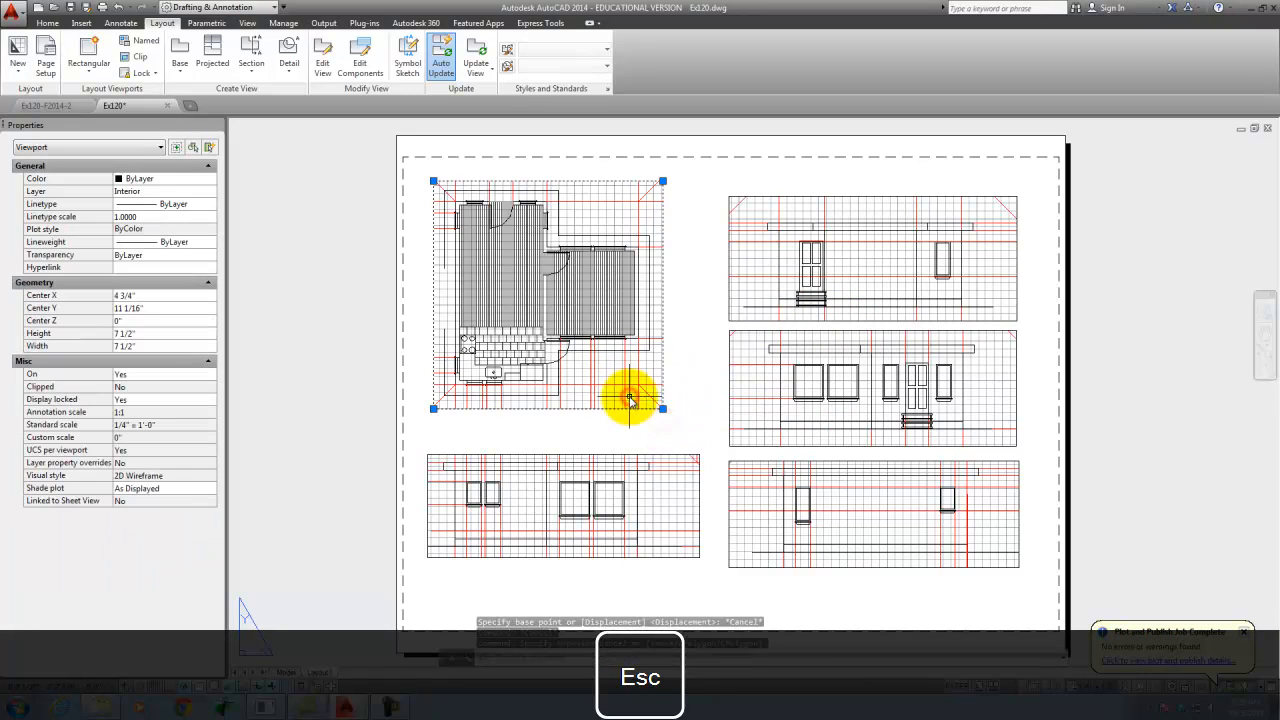
key("Return")
left_click(628, 426)
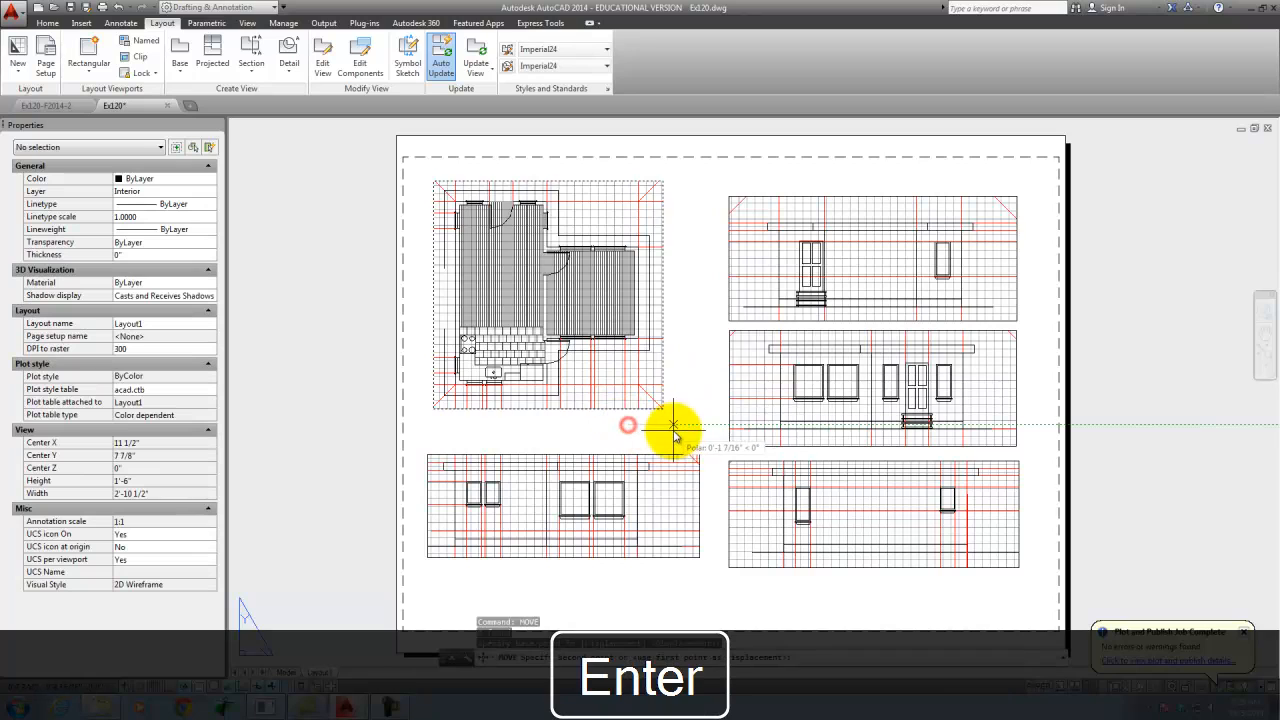
left_click(662, 430)
- Move the lower-left elevation viewport horizontally so its left roof edge lines up with the roof outline's left corner in the floor plan above
scroll(611, 292, "down", 4)
scroll(623, 369, "up", 7)
scroll(710, 453, "down", 3)
scroll(535, 356, "up", 3)
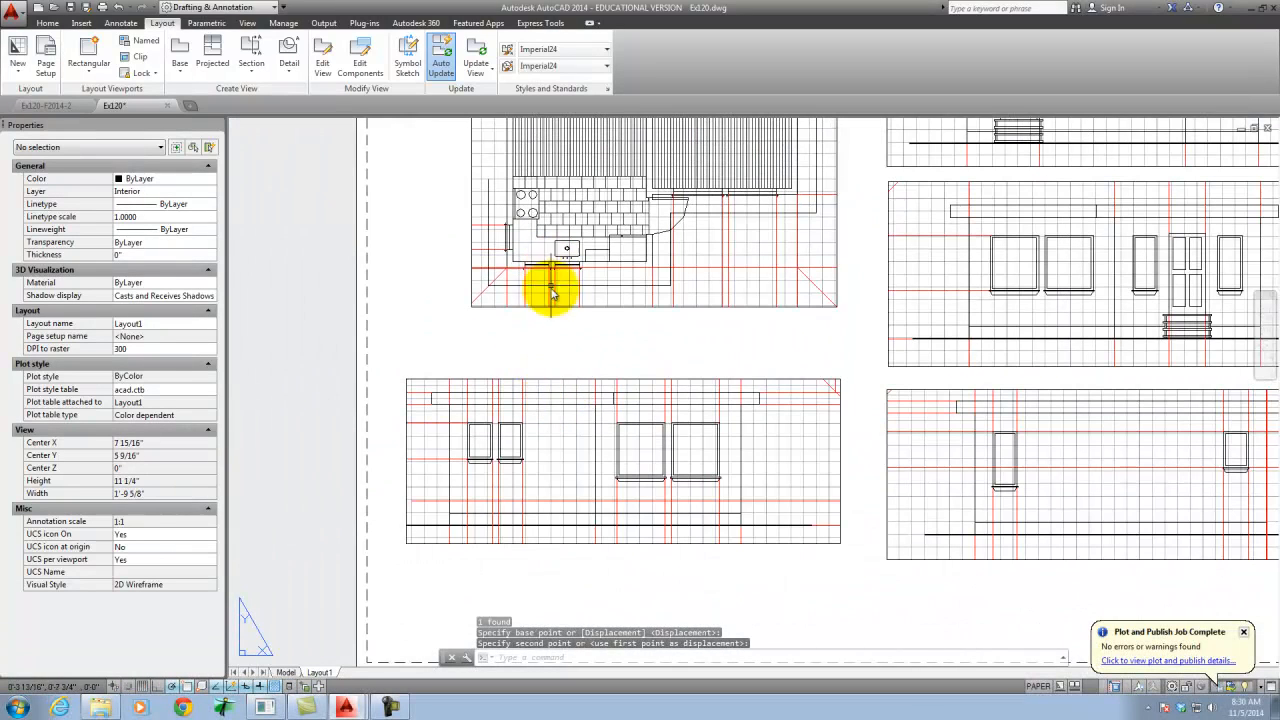
left_click(471, 380)
type("mo")
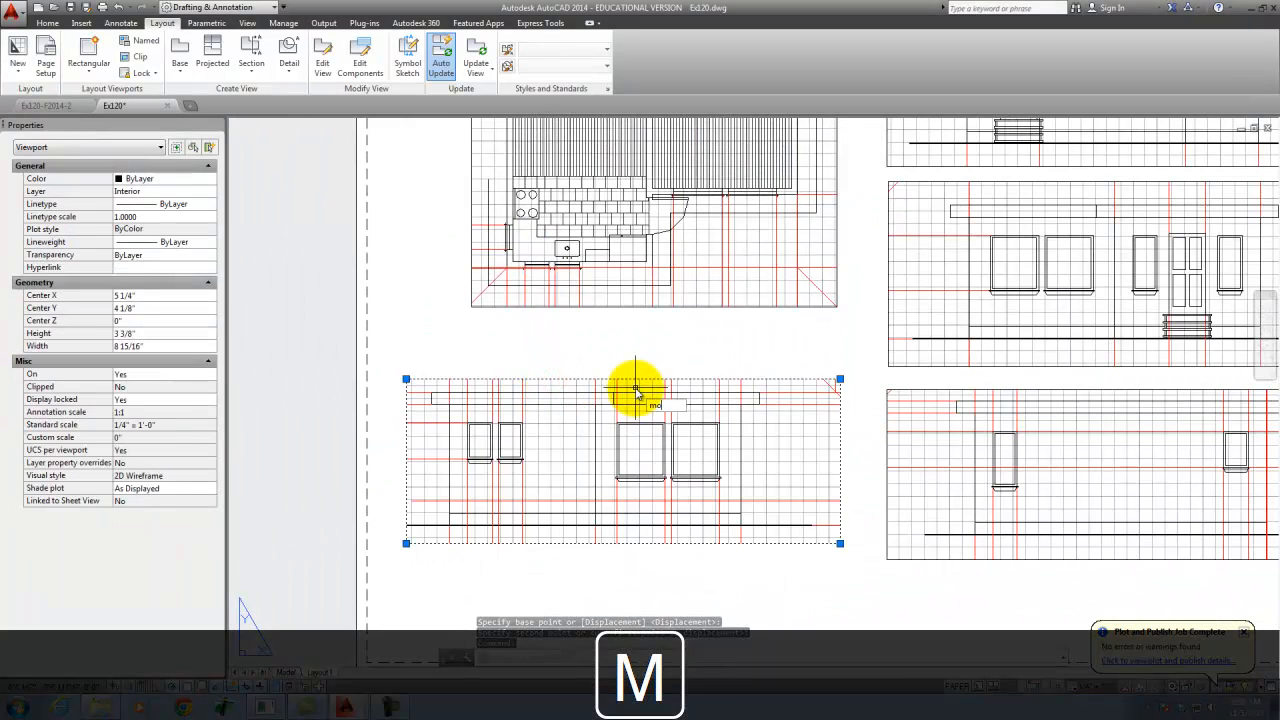
key("Return")
left_click(431, 396)
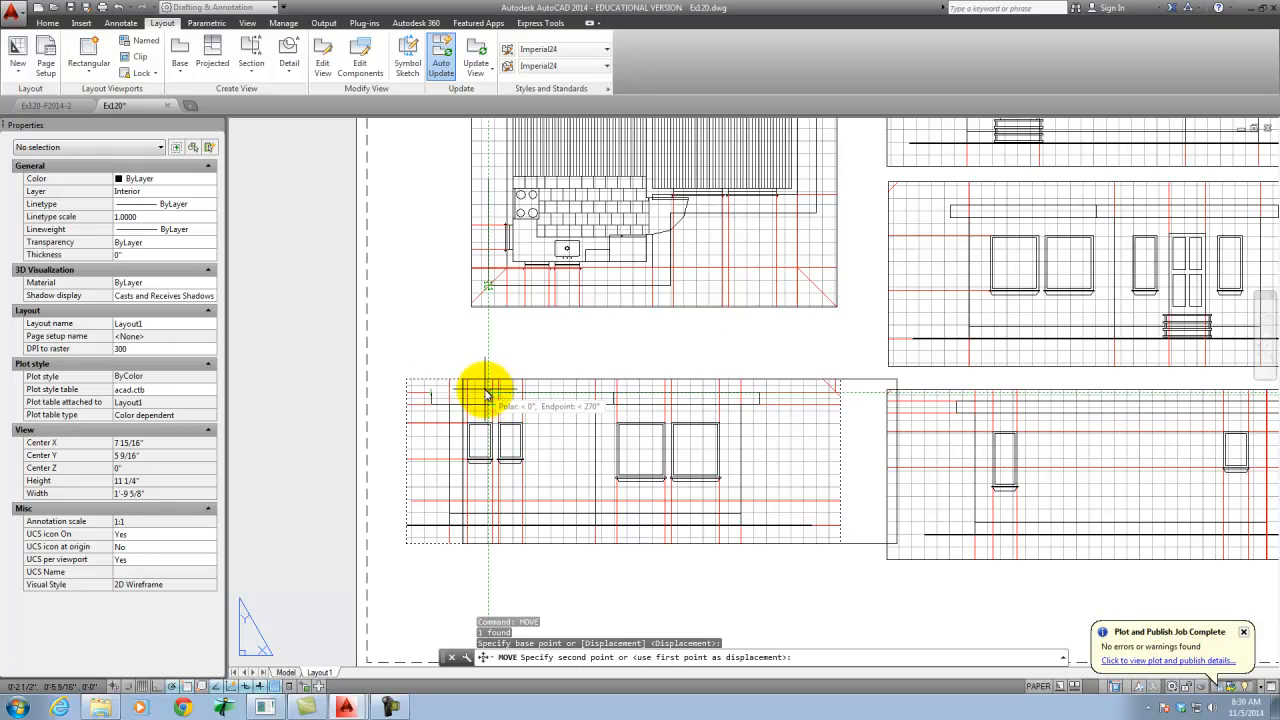
left_click(546, 393)
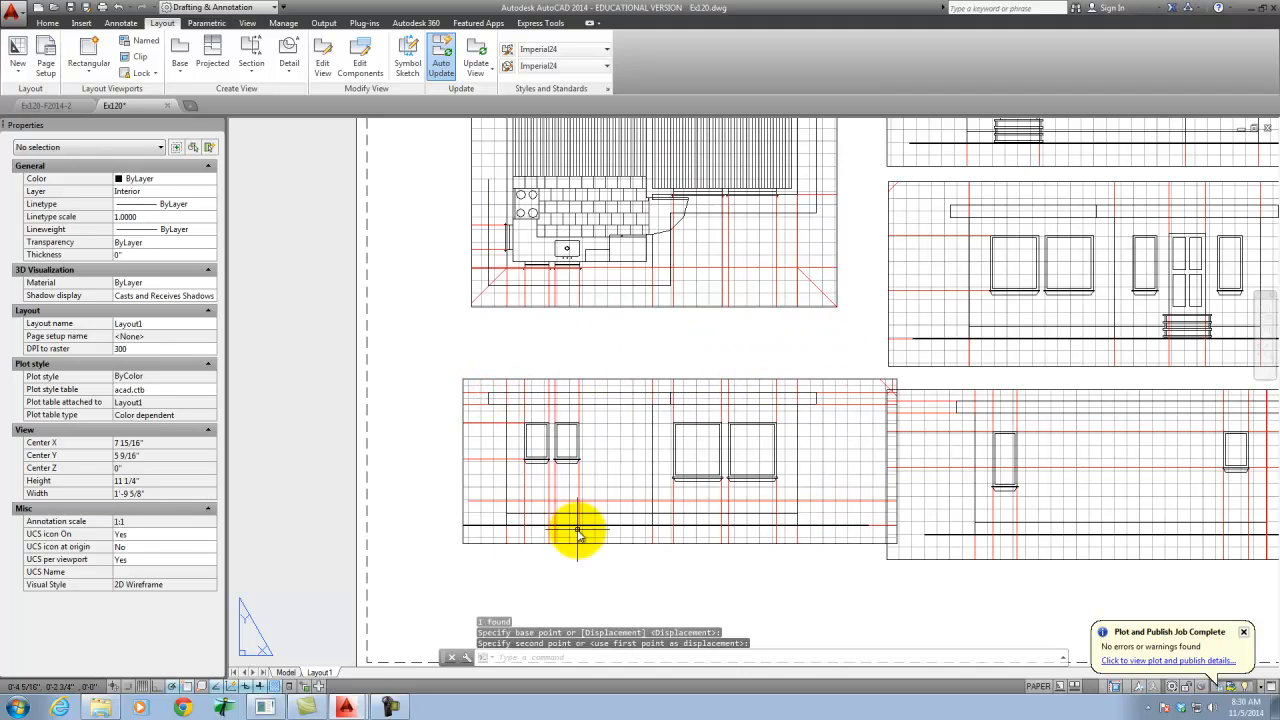
- Move the middle-right elevation viewport so its right roof edge lines up vertically with the roof edge of the elevation above
scroll(523, 586, "down", 2)
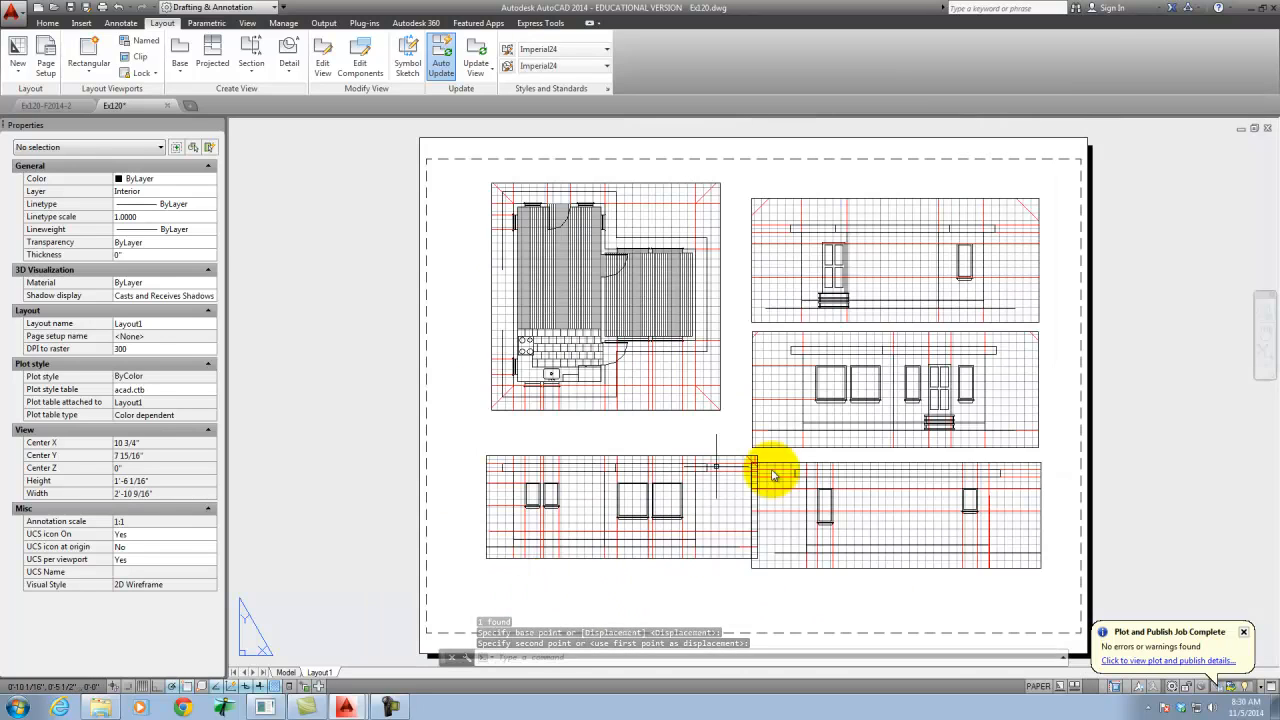
scroll(857, 343, "up", 2)
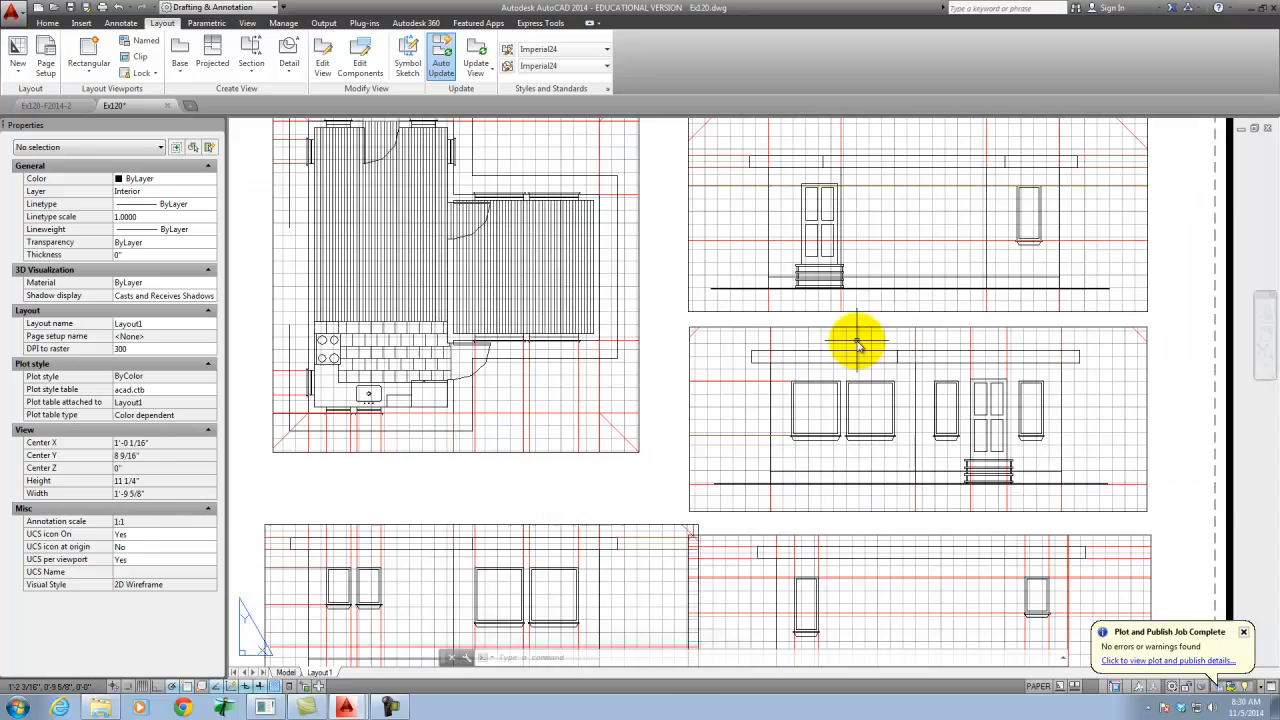
scroll(584, 338, "down", 2)
scroll(772, 343, "up", 1)
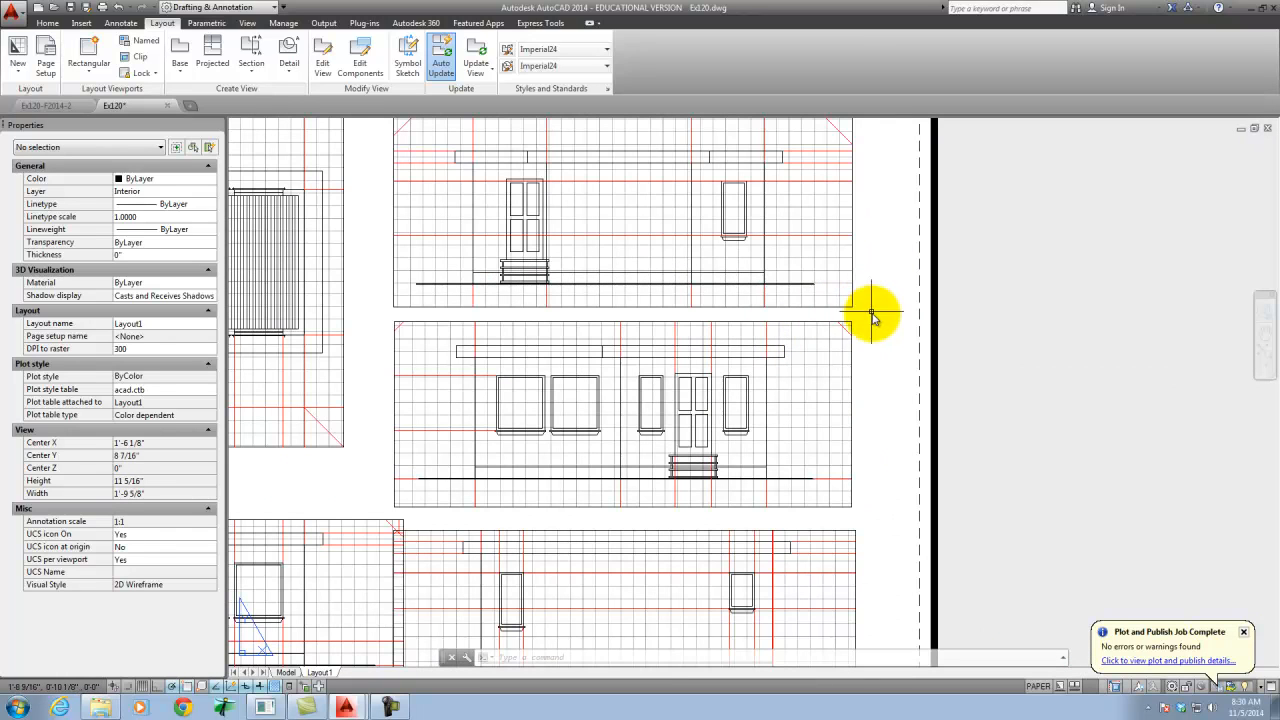
left_click(878, 310)
left_click(884, 351)
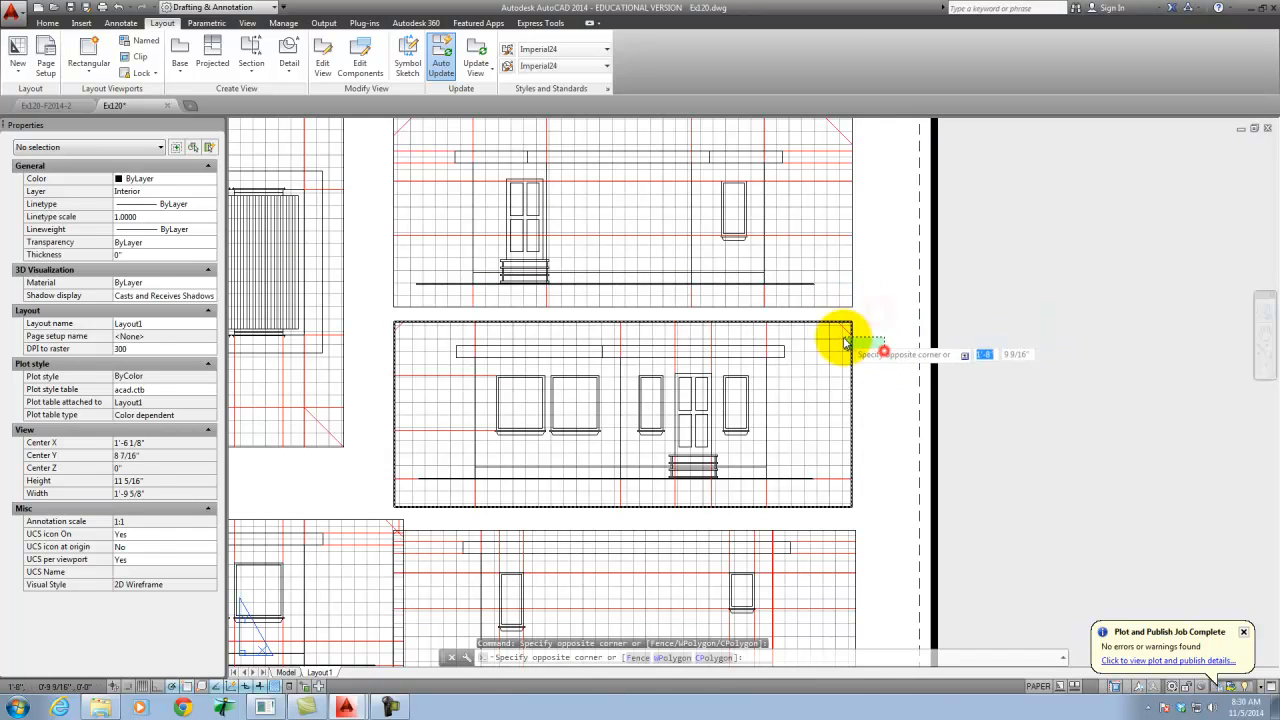
left_click(840, 338)
type("m")
key("Return")
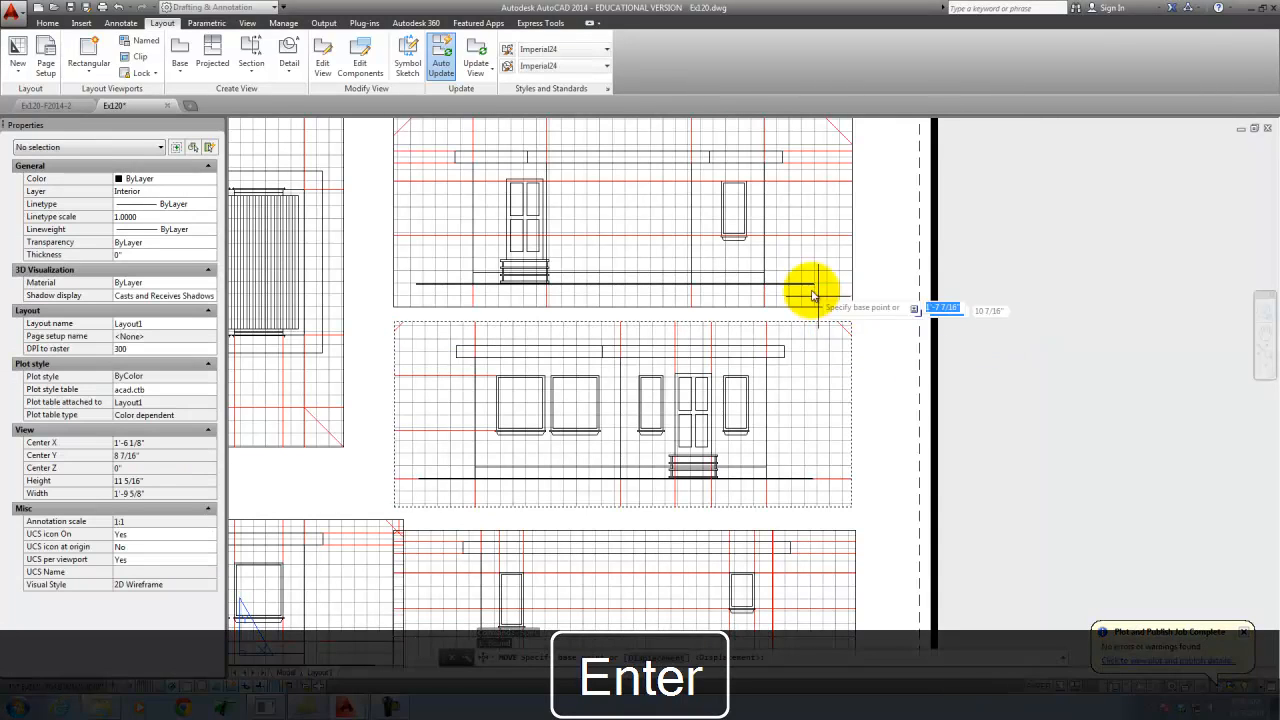
left_click(784, 160)
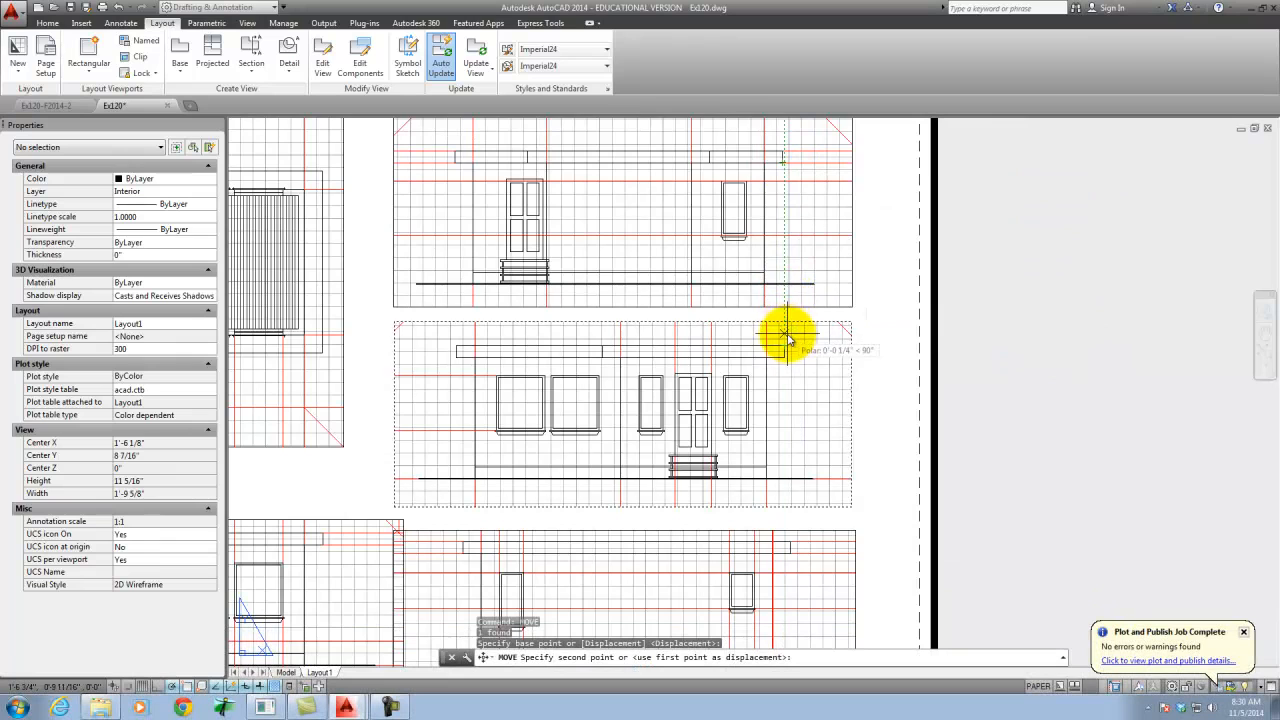
left_click(788, 347)
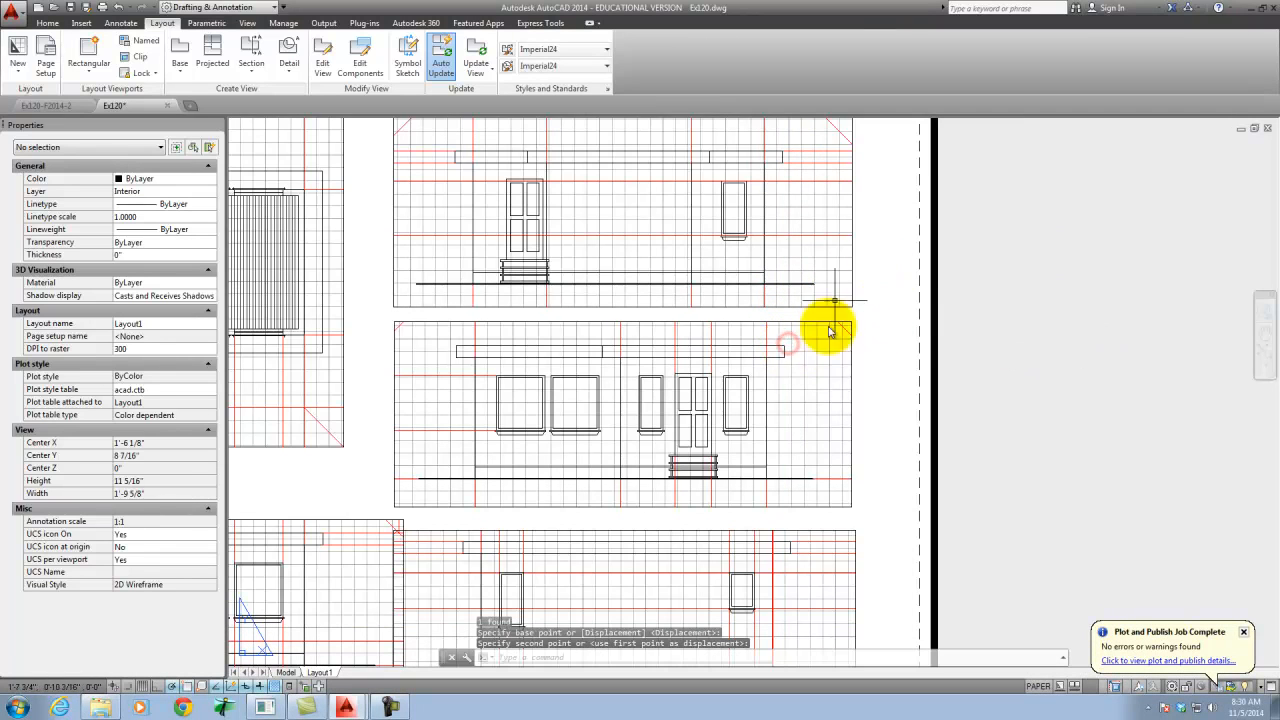
- Move the lower-right elevation viewport horizontally so its right roof edge lines up with the roof edge of the middle-right elevation
scroll(800, 360, "down", 3)
left_click(794, 443)
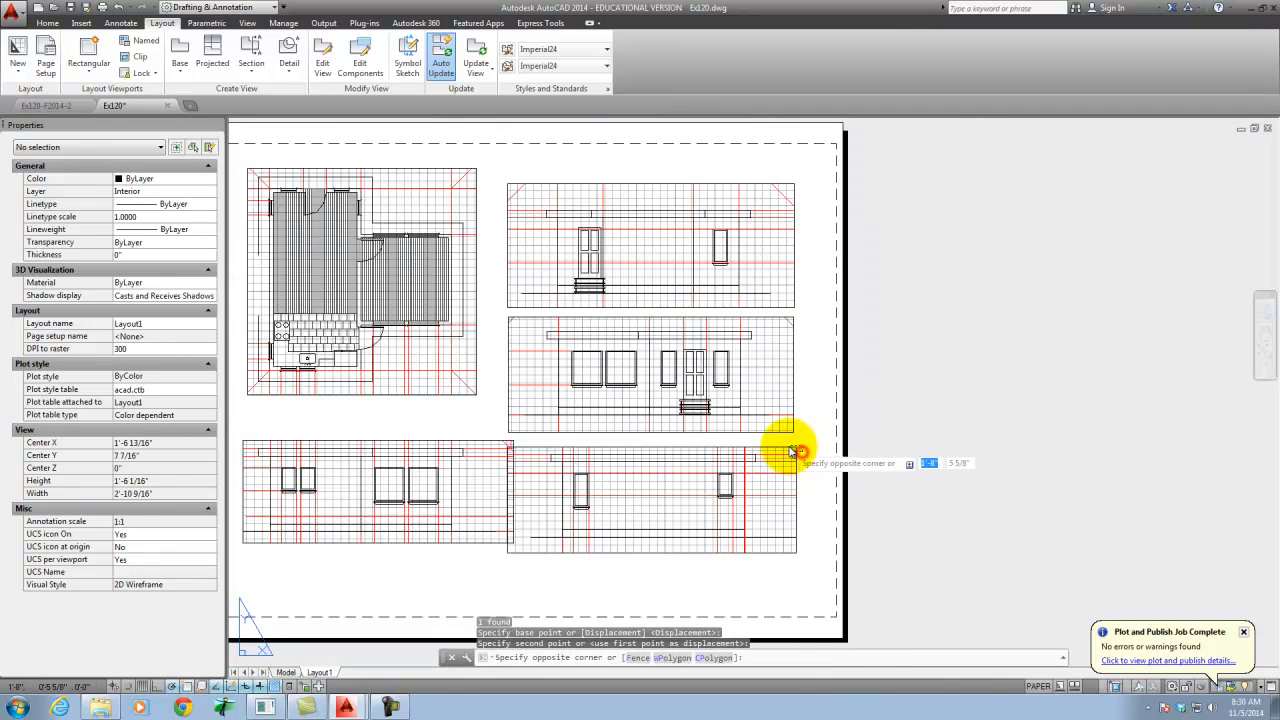
left_click(777, 451)
key("m")
key("Return")
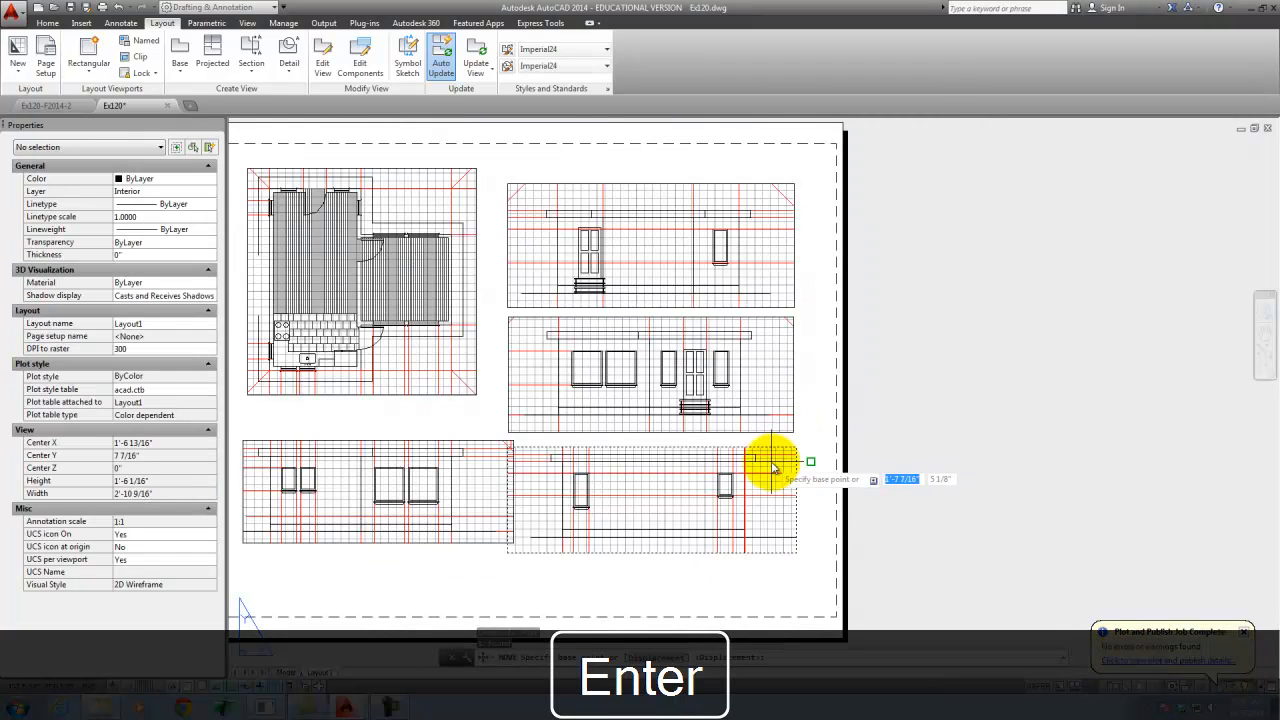
left_click(755, 457)
scroll(755, 457, "up", 4)
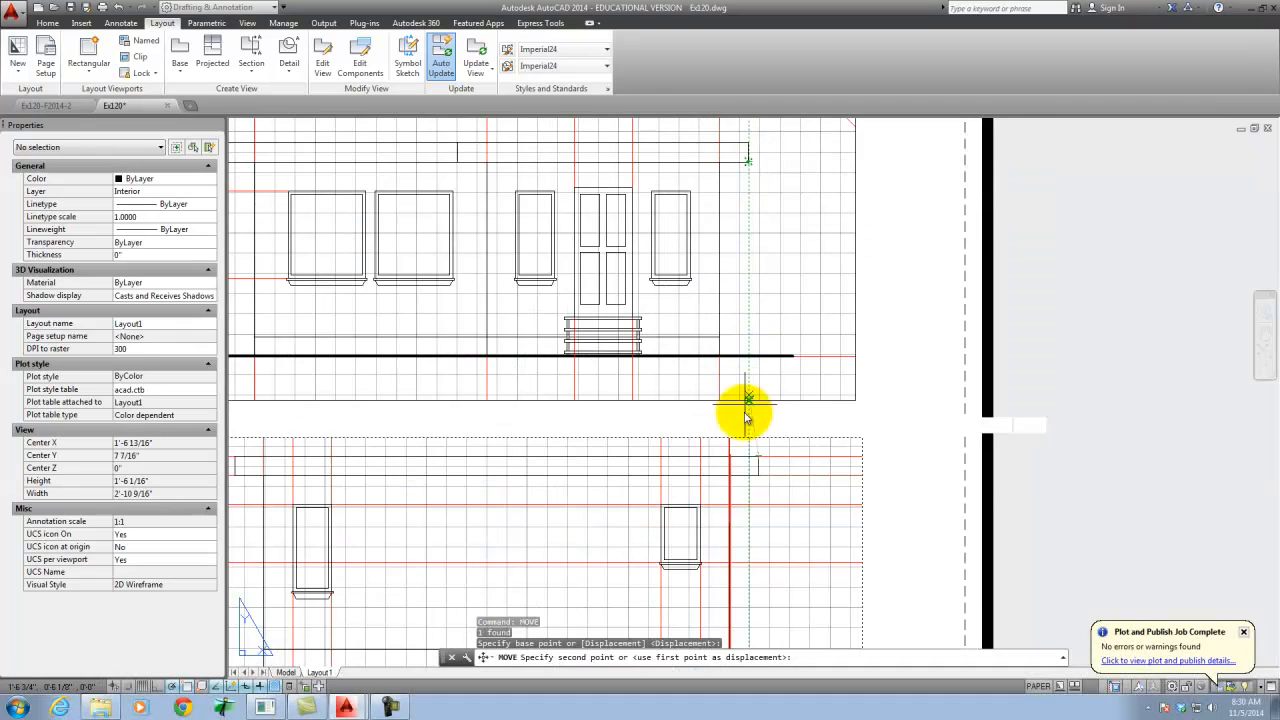
left_click(748, 455)
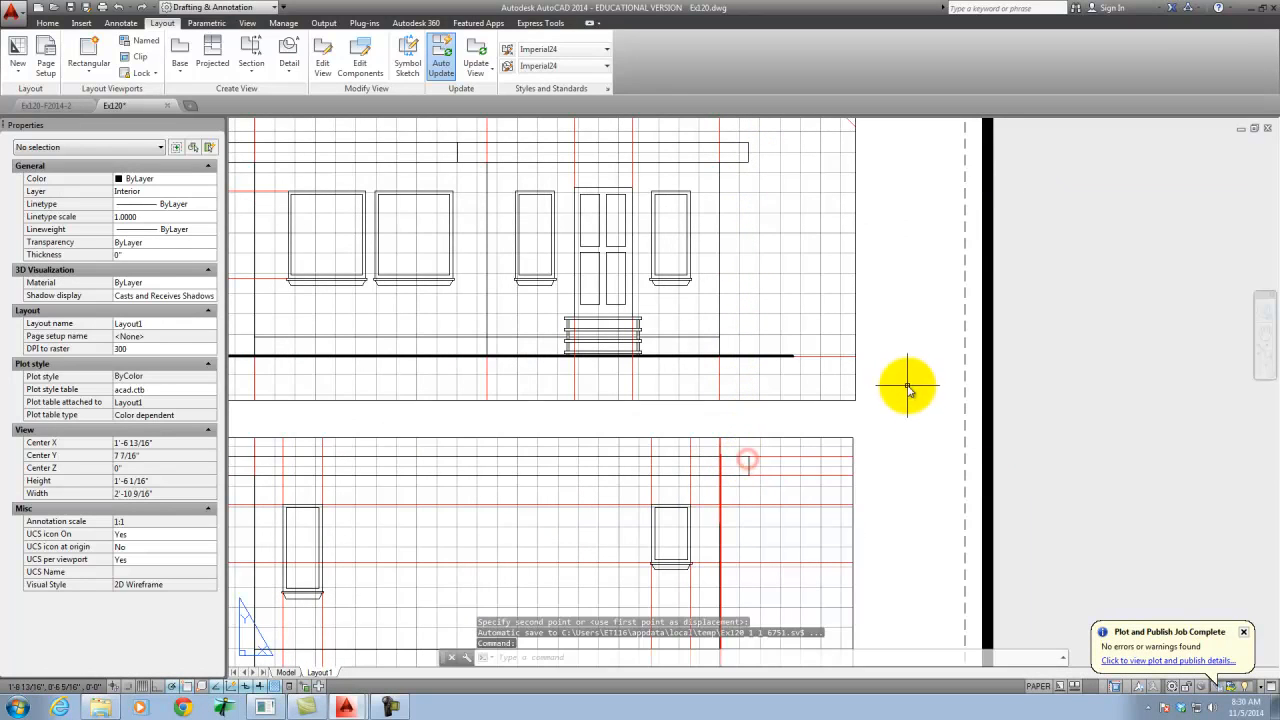
- Move the three right-hand elevation viewports vertically together so the lower-right ground line aligns with the lower-left elevation's ground line
scroll(903, 377, "down", 4)
left_click(900, 429)
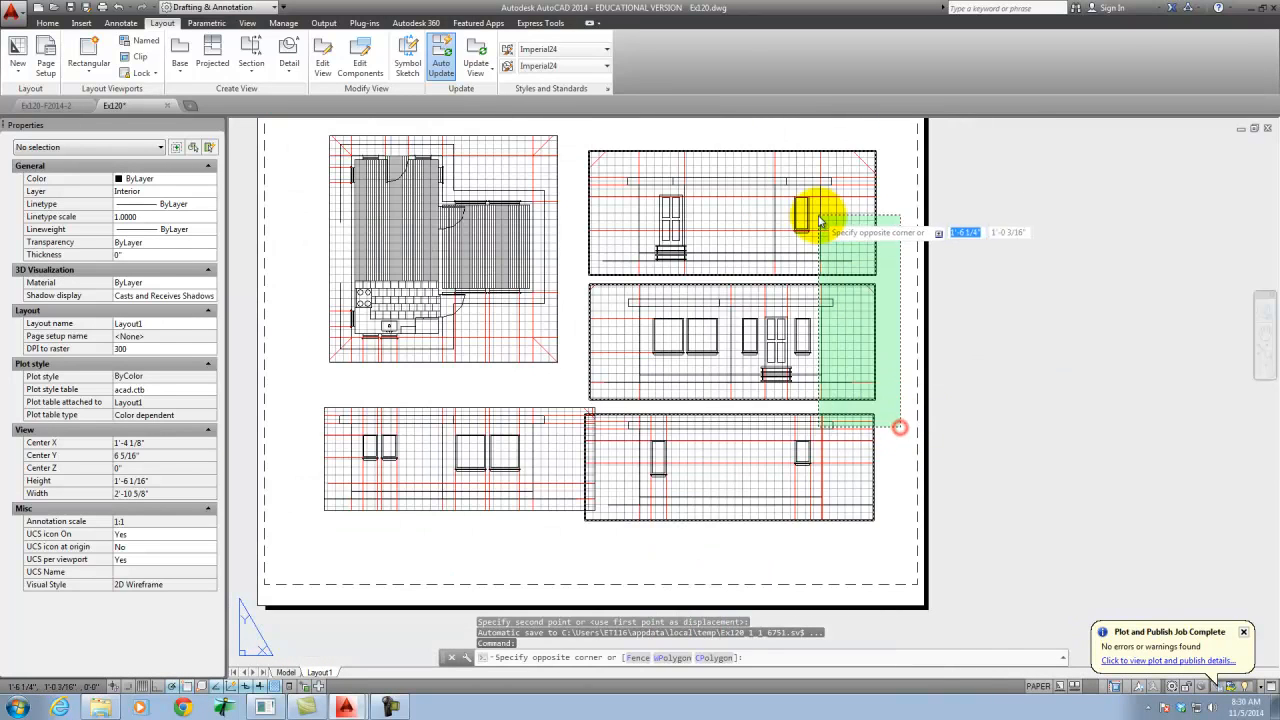
left_click(818, 215)
type("move")
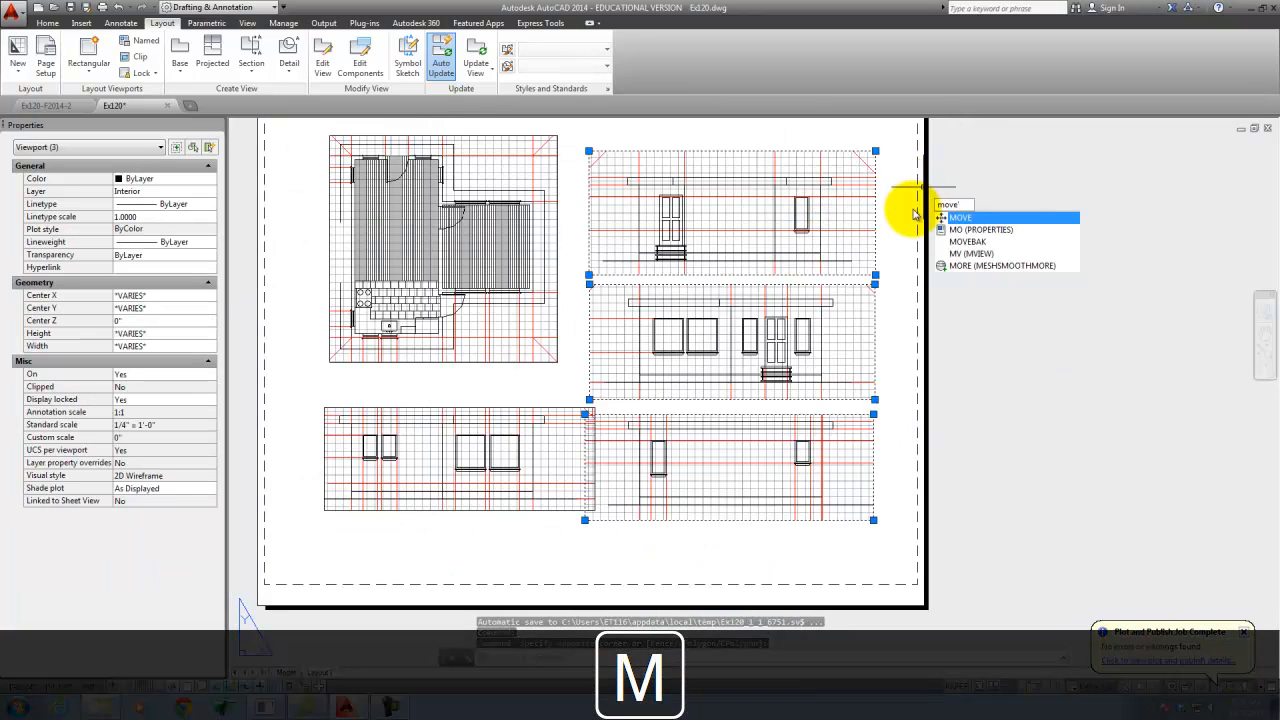
key("BackSpace")
key("Return")
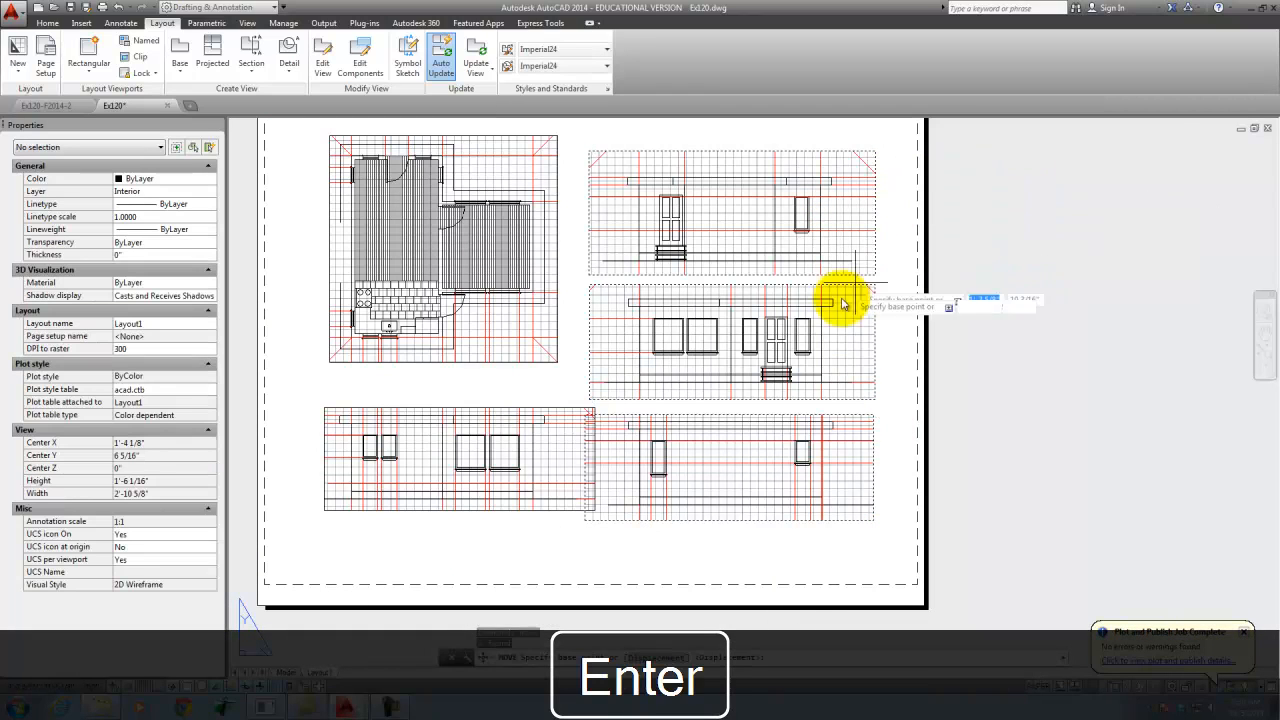
scroll(568, 521, "up", 4)
scroll(640, 500, "up", 2)
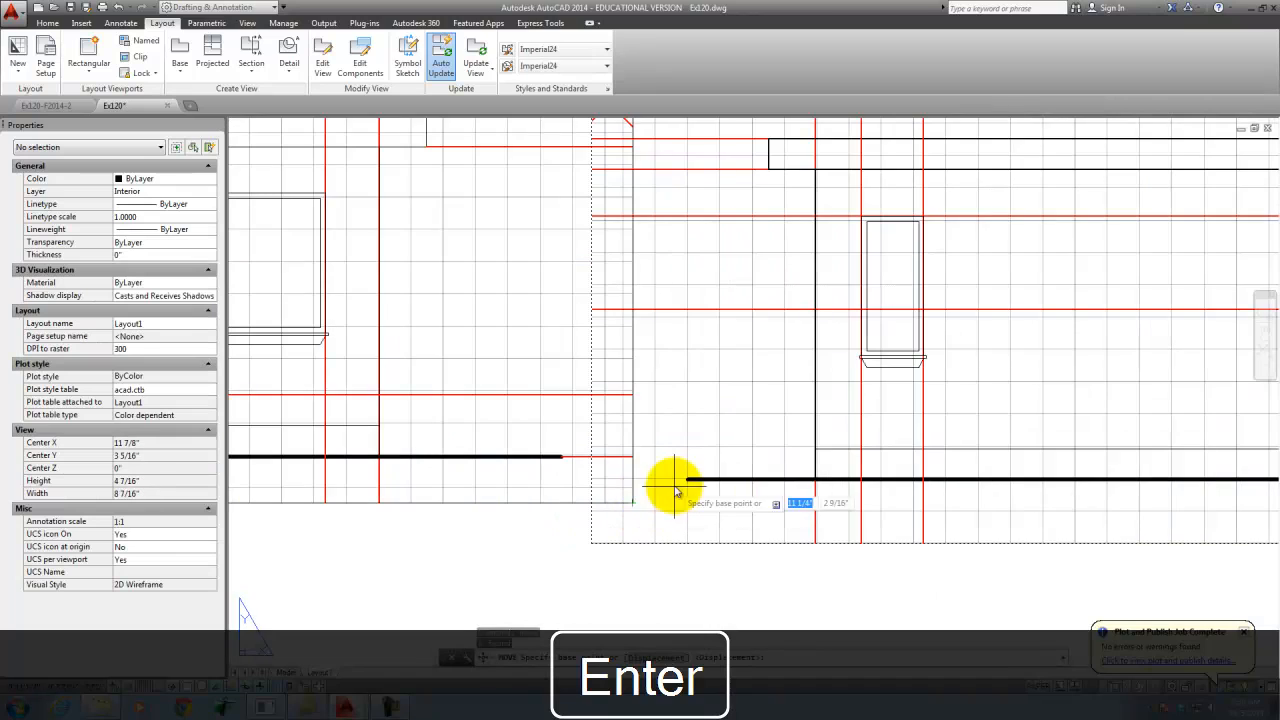
left_click(690, 481)
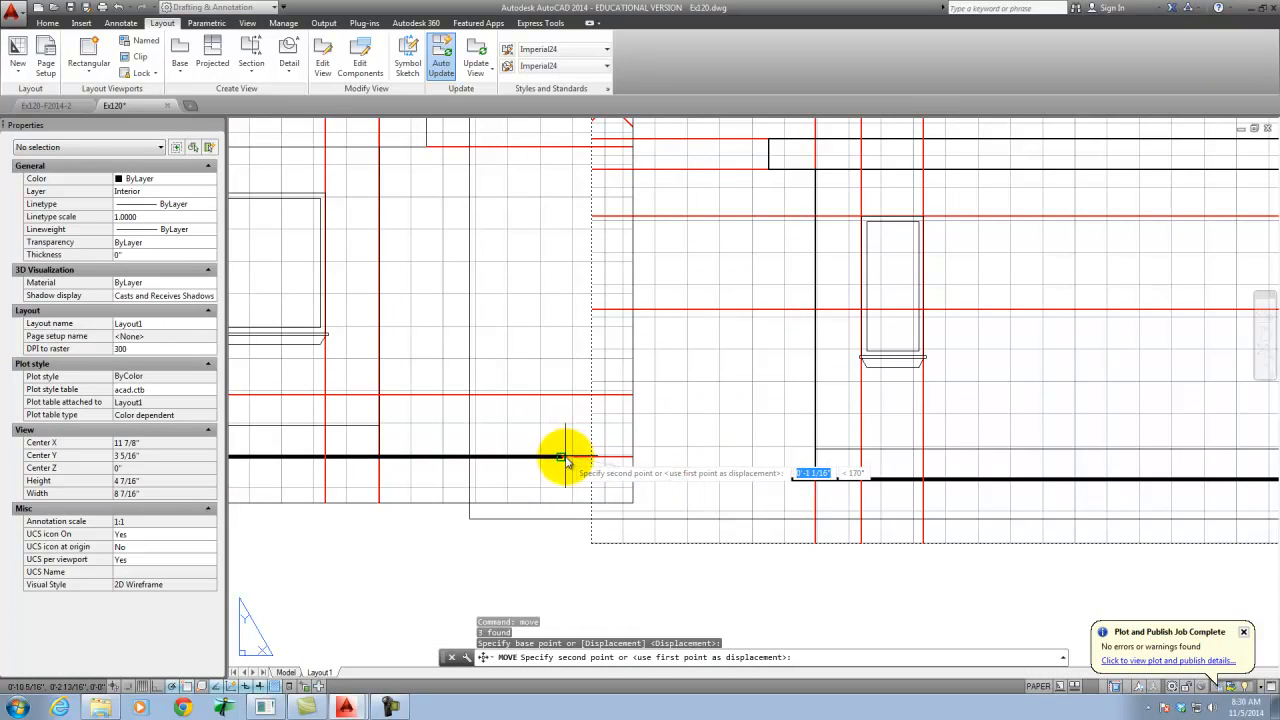
left_click(686, 457)
scroll(640, 518, "down", 5)
key("Escape")
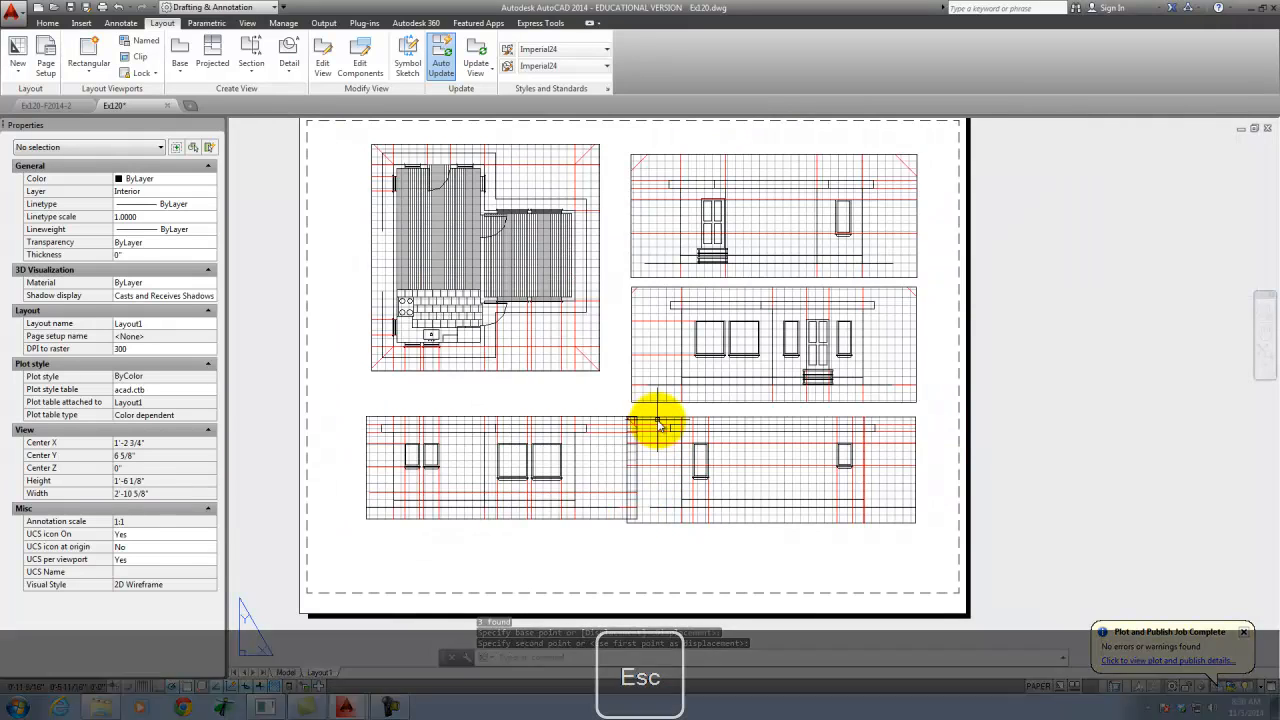
- Pull in the left edge of the lower-right elevation viewport so it clears the lower-left viewport
left_click(652, 418)
left_click(627, 419)
left_click(643, 420)
key("Escape")
key("Escape")
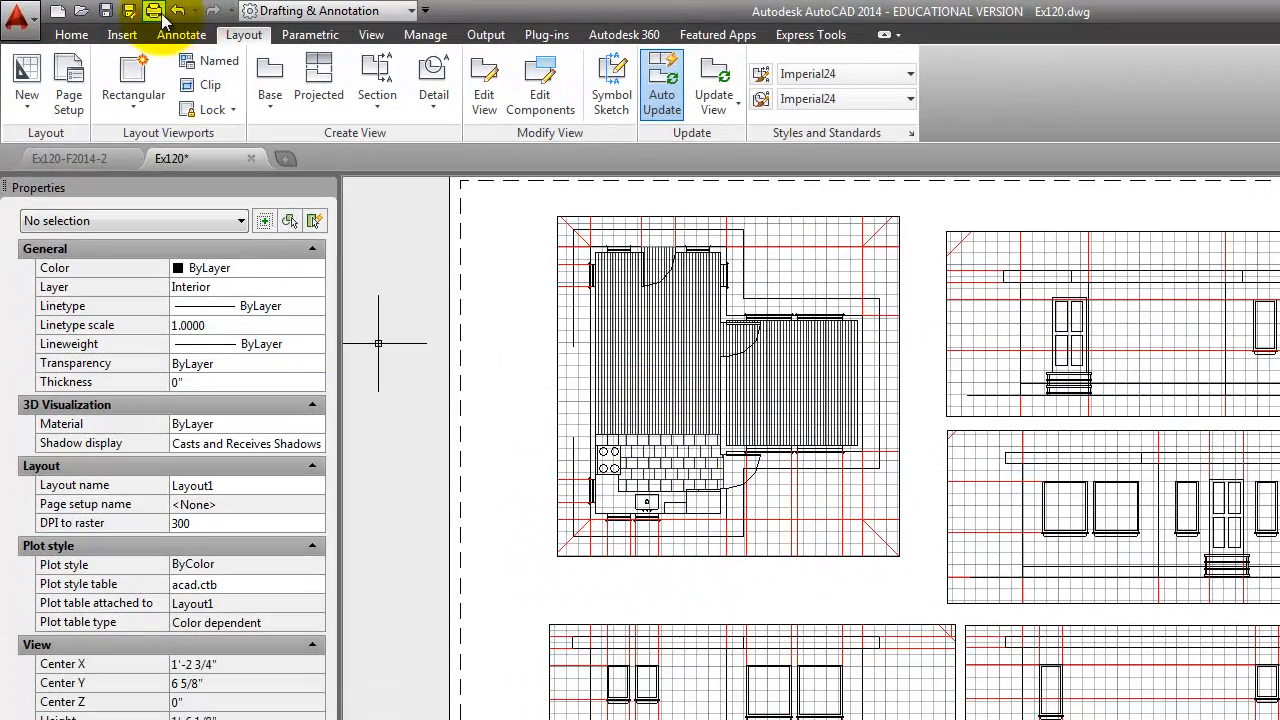
- Plot Layout1 with DWG To PDF.pc3, overwriting Ex120-Layout1.pdf, and close the resulting PDF after checking it
left_click(154, 13)
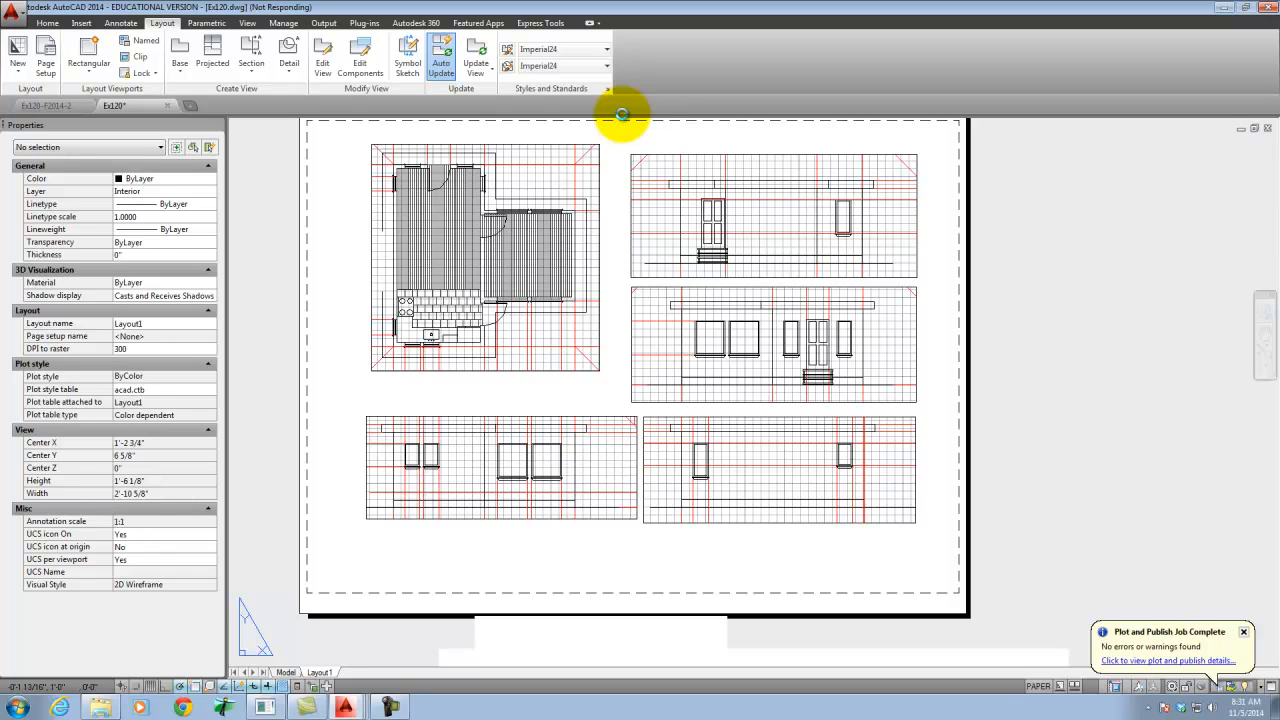
key("Escape")
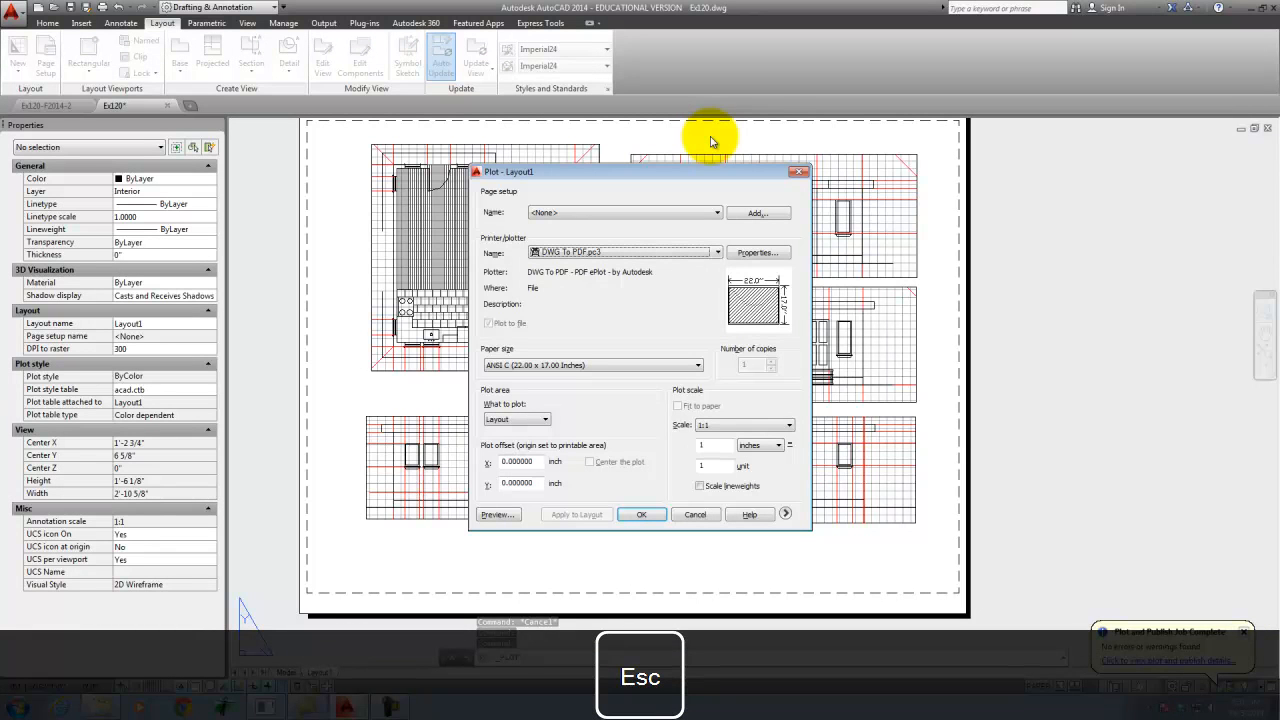
left_click(645, 516)
left_click(817, 478)
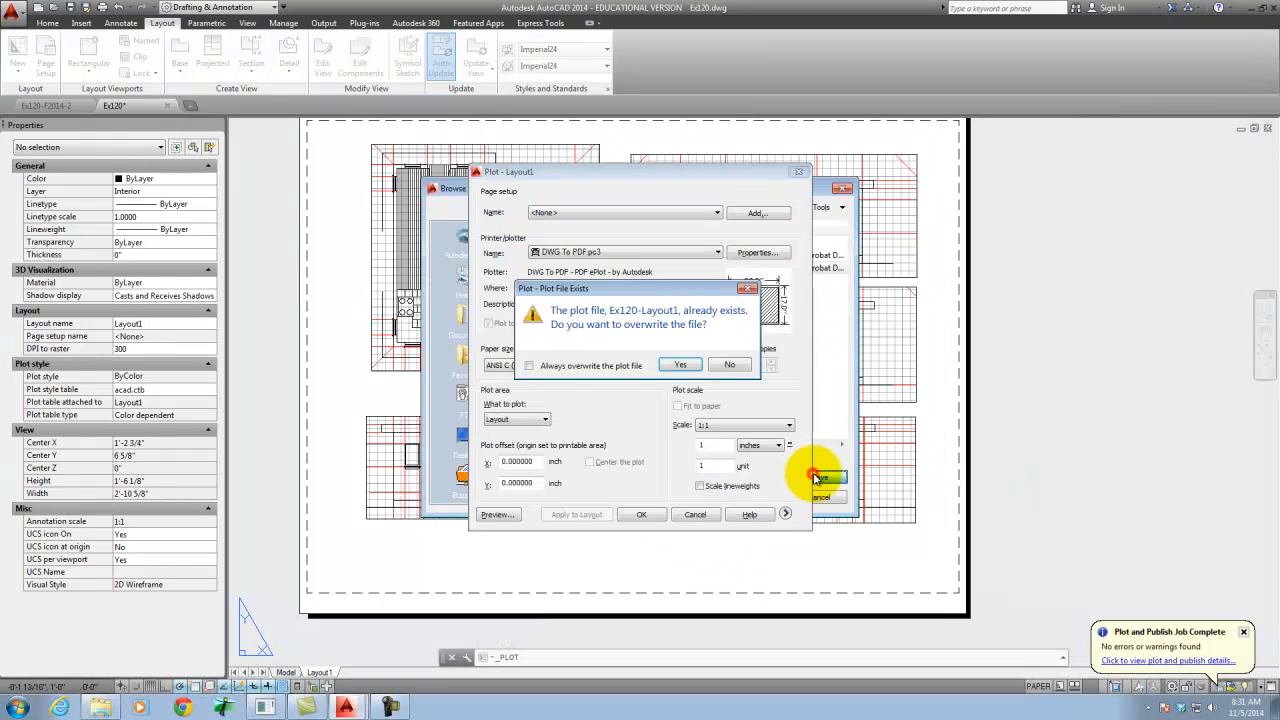
left_click(680, 366)
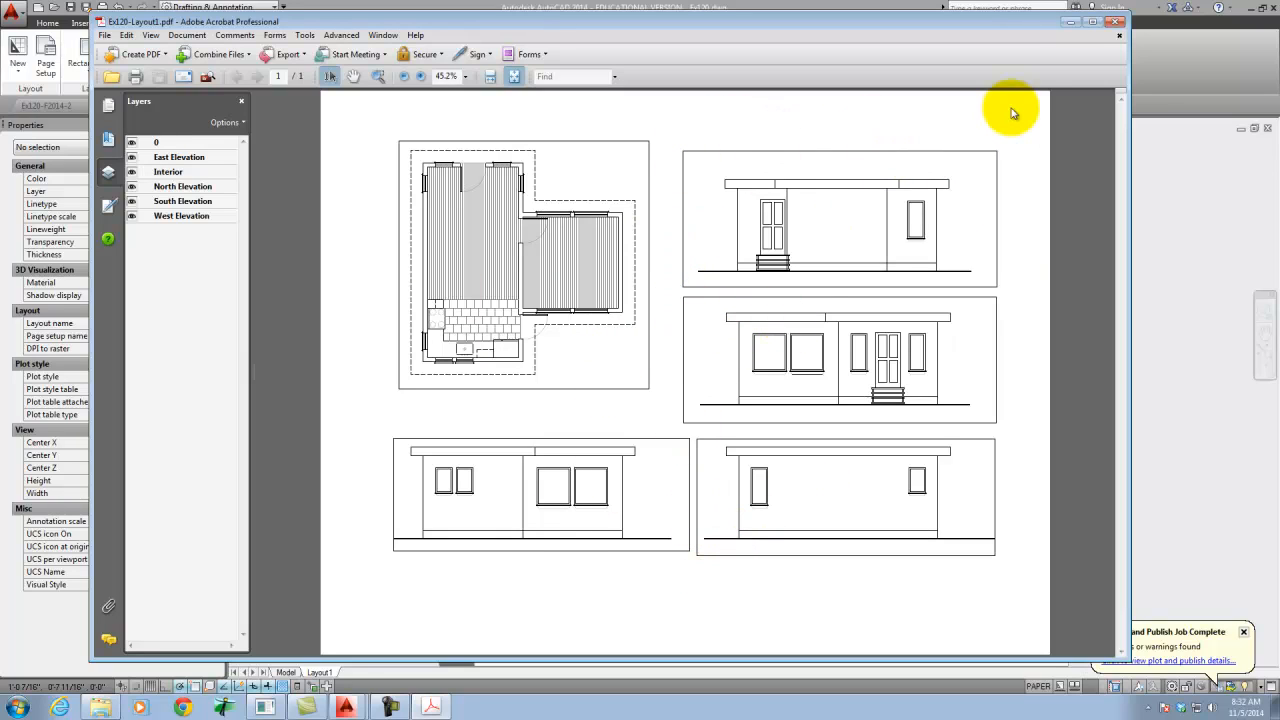
left_click(1117, 26)
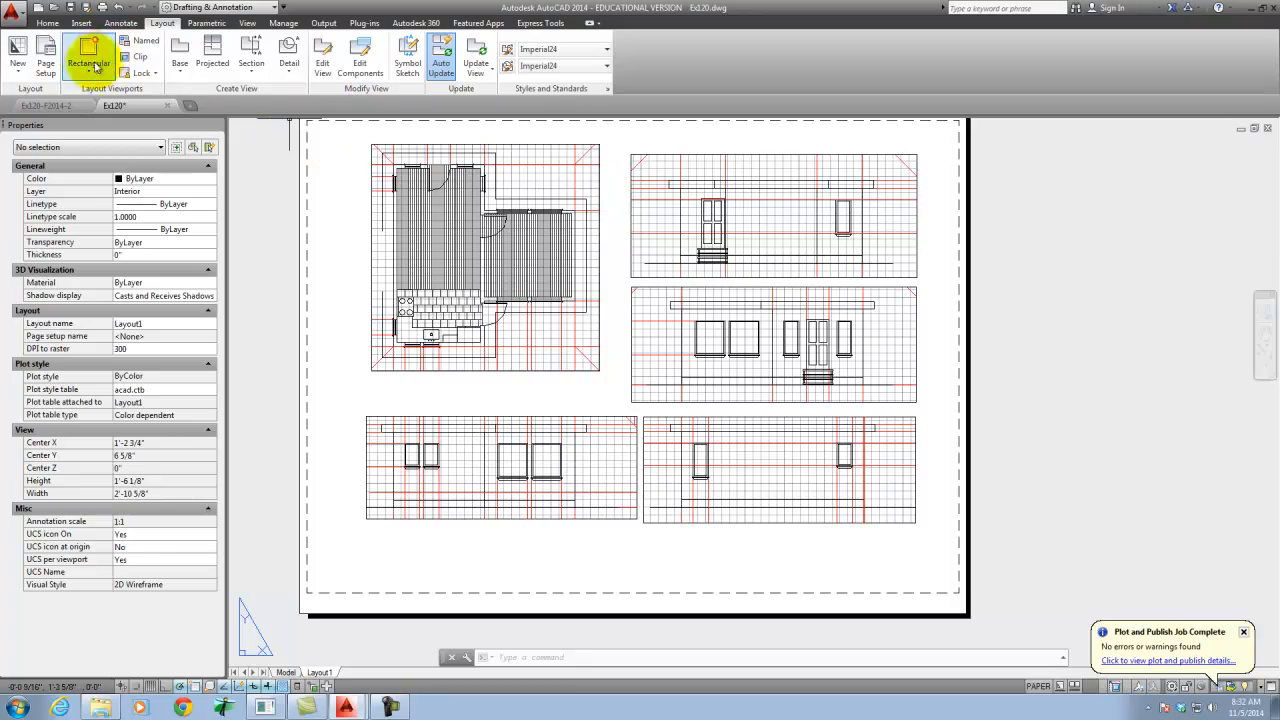
- Create a new layer named Viewports and set its color to green
left_click(47, 23)
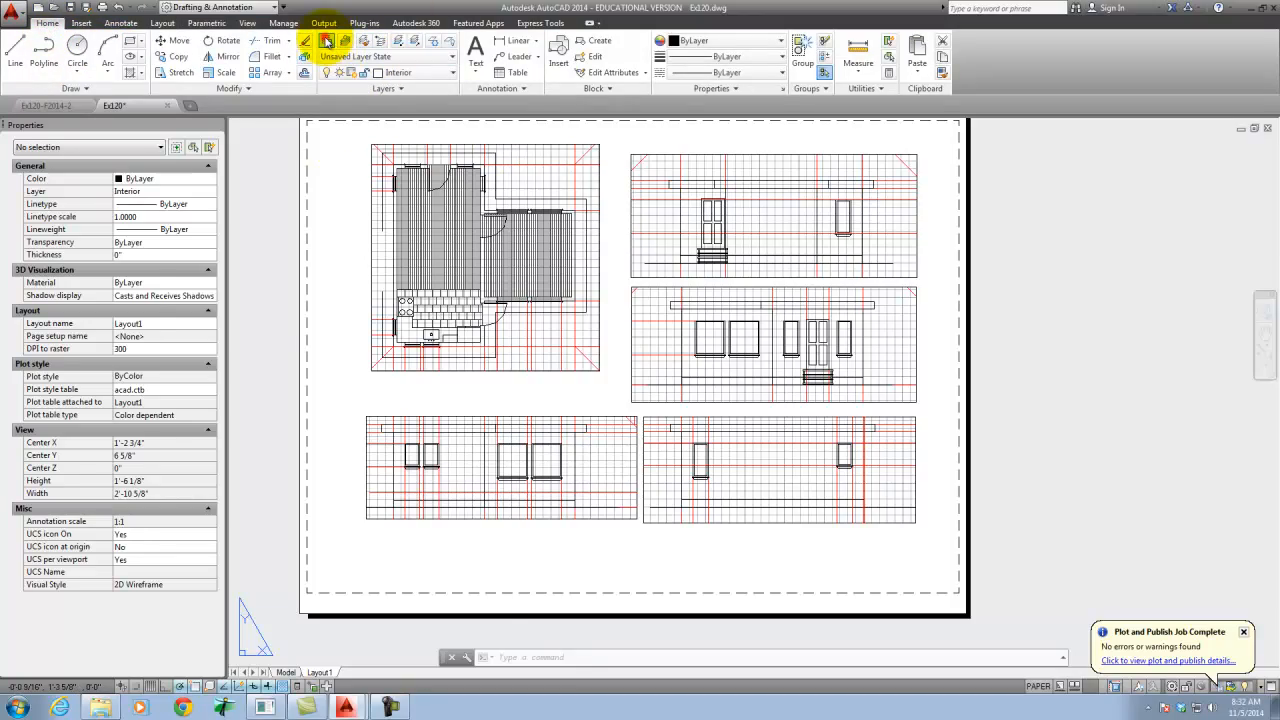
left_click(326, 40)
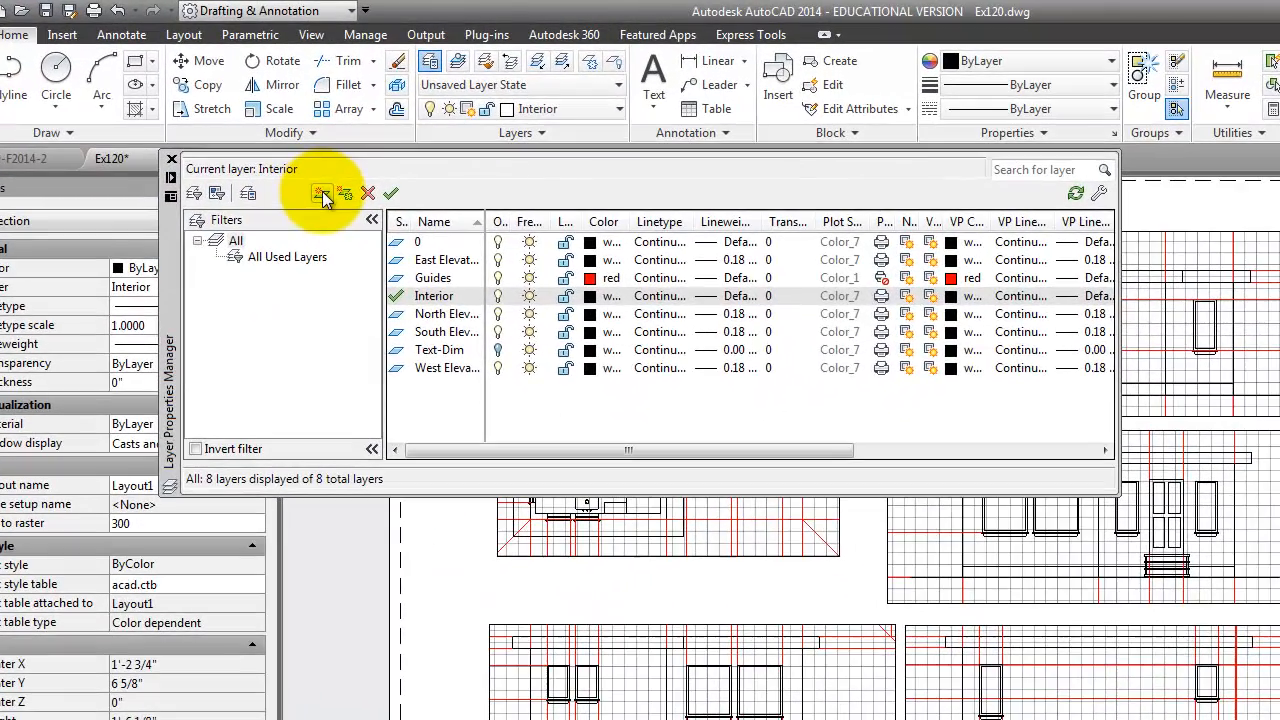
left_click(323, 194)
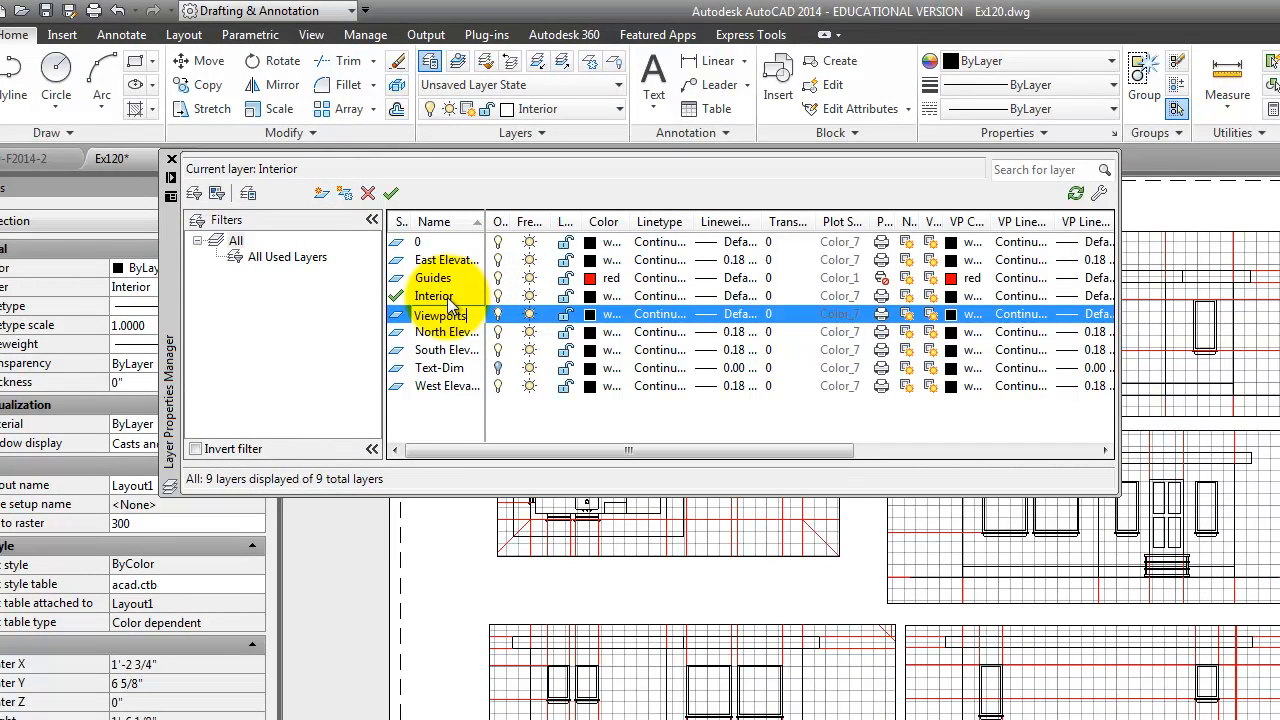
left_click(591, 315)
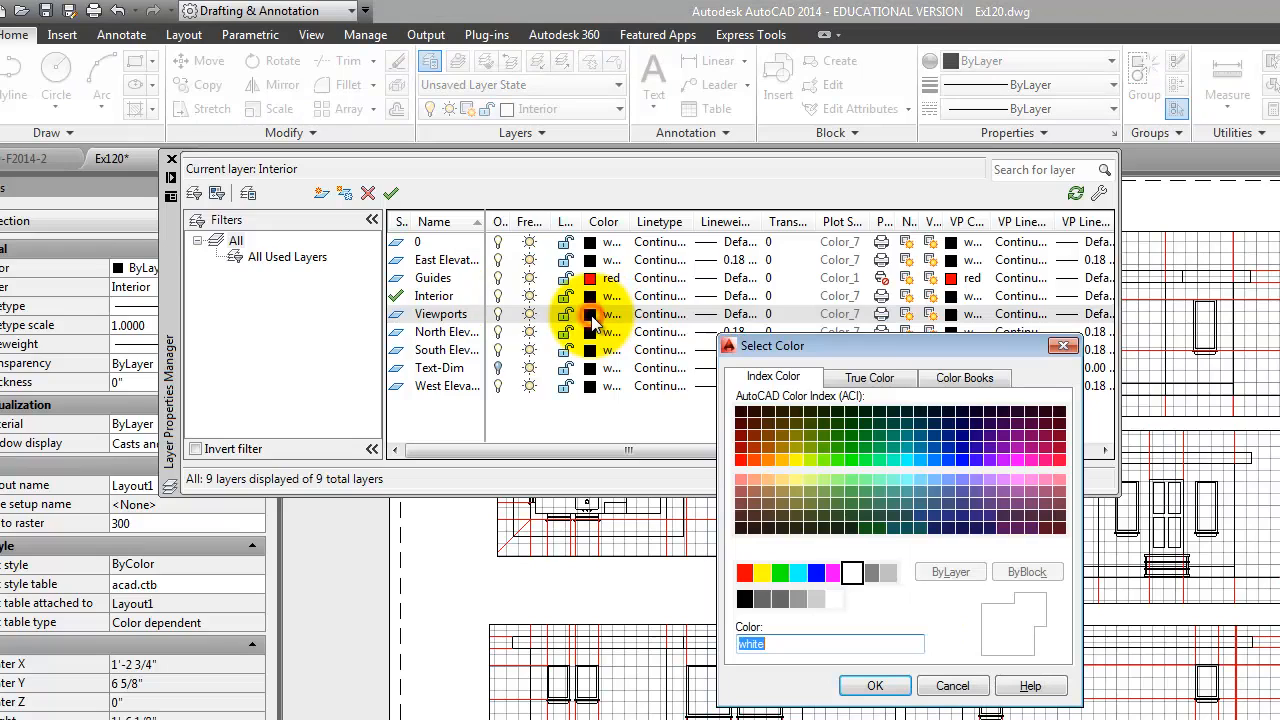
left_click(779, 573)
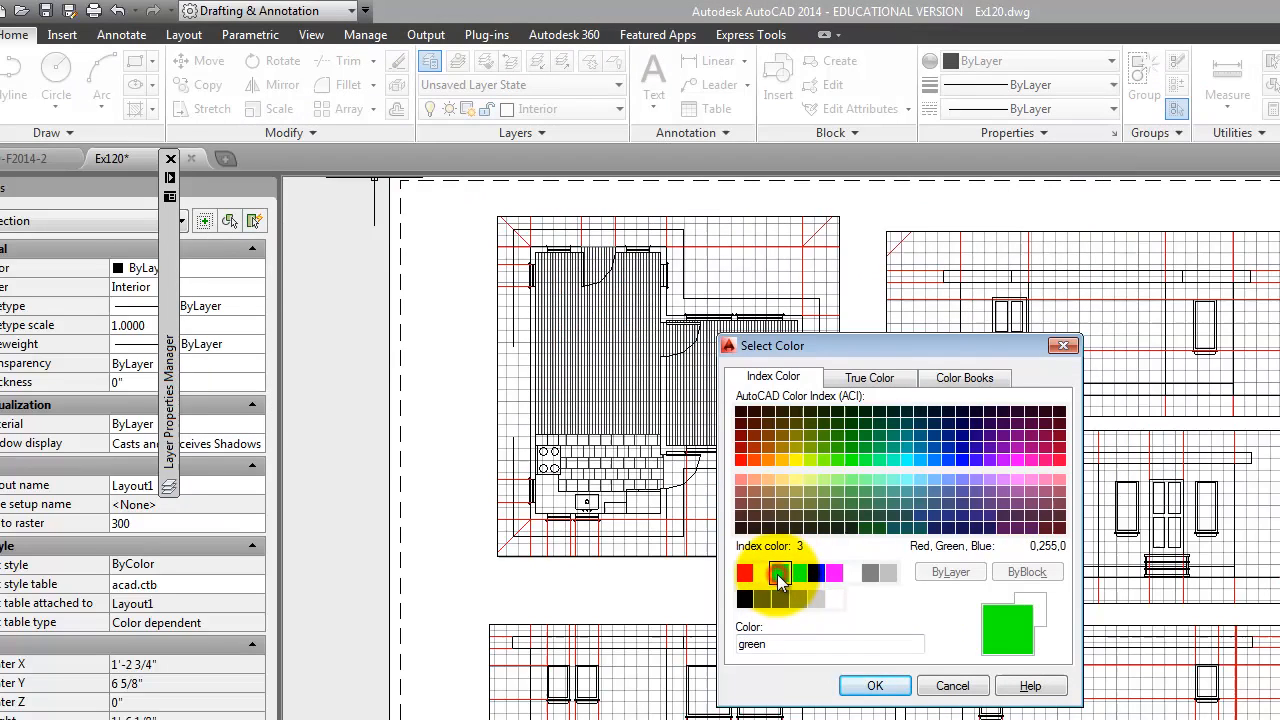
left_click(868, 685)
- Make the Viewports layer non-plotting and close the layer manager
mouse_move(168, 210)
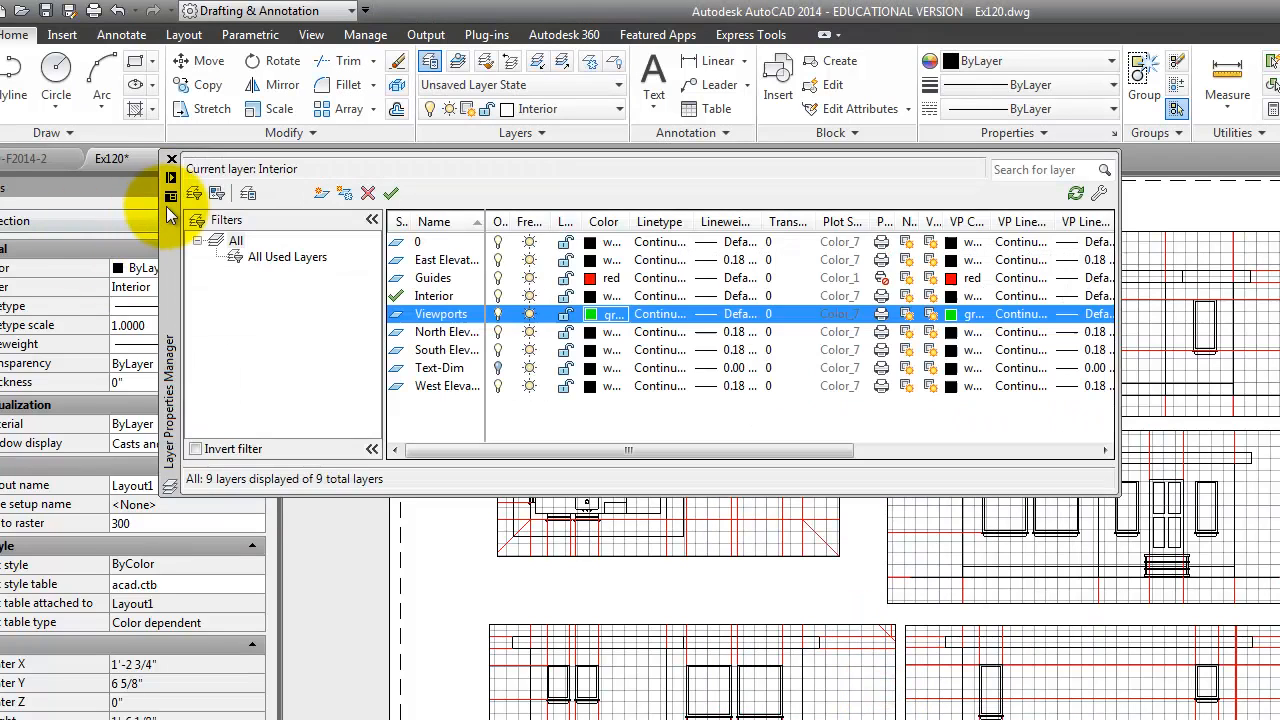
left_click_drag(822, 448, 903, 457)
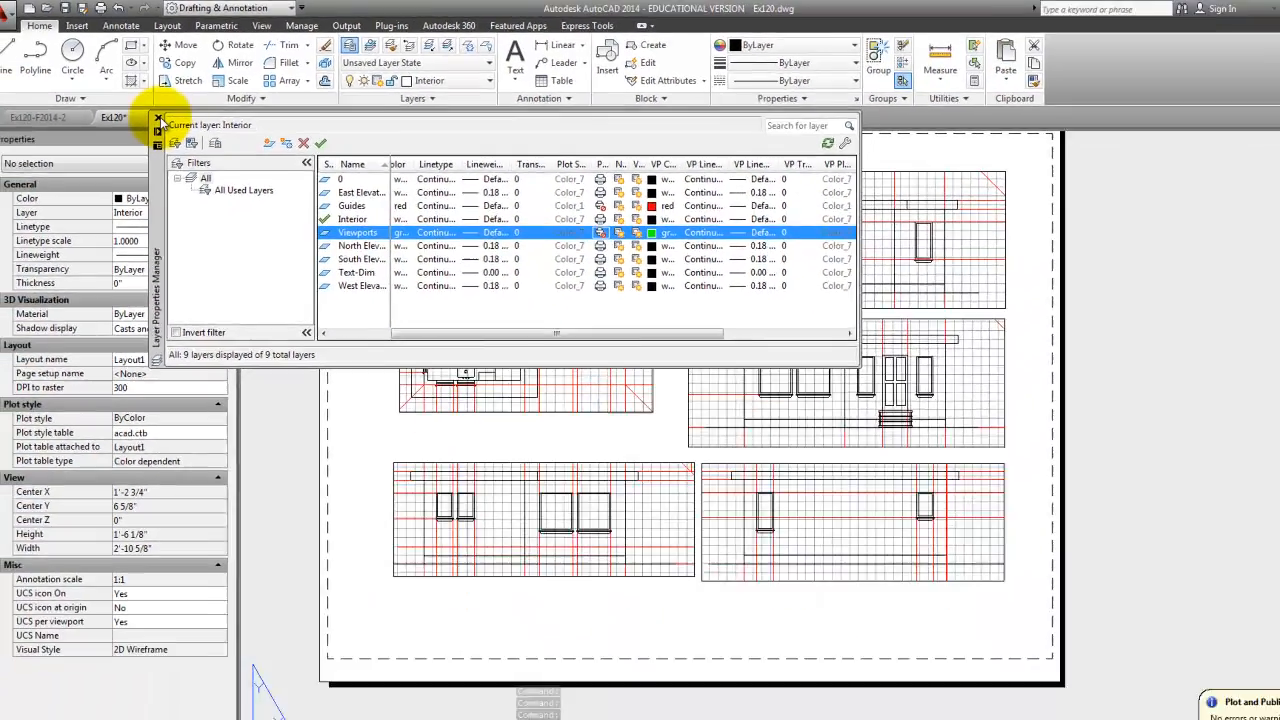
left_click(172, 159)
- Assign all five viewports on the sheet to the Viewports layer
left_click(649, 528)
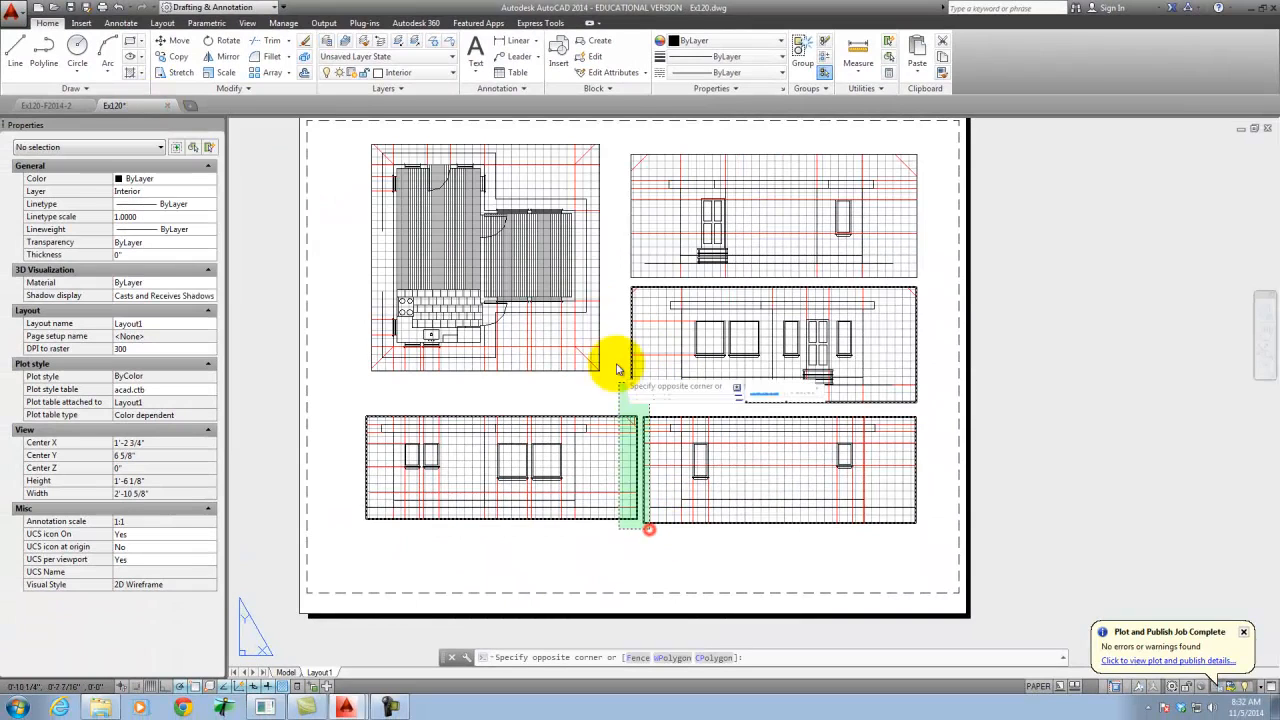
left_click(597, 272)
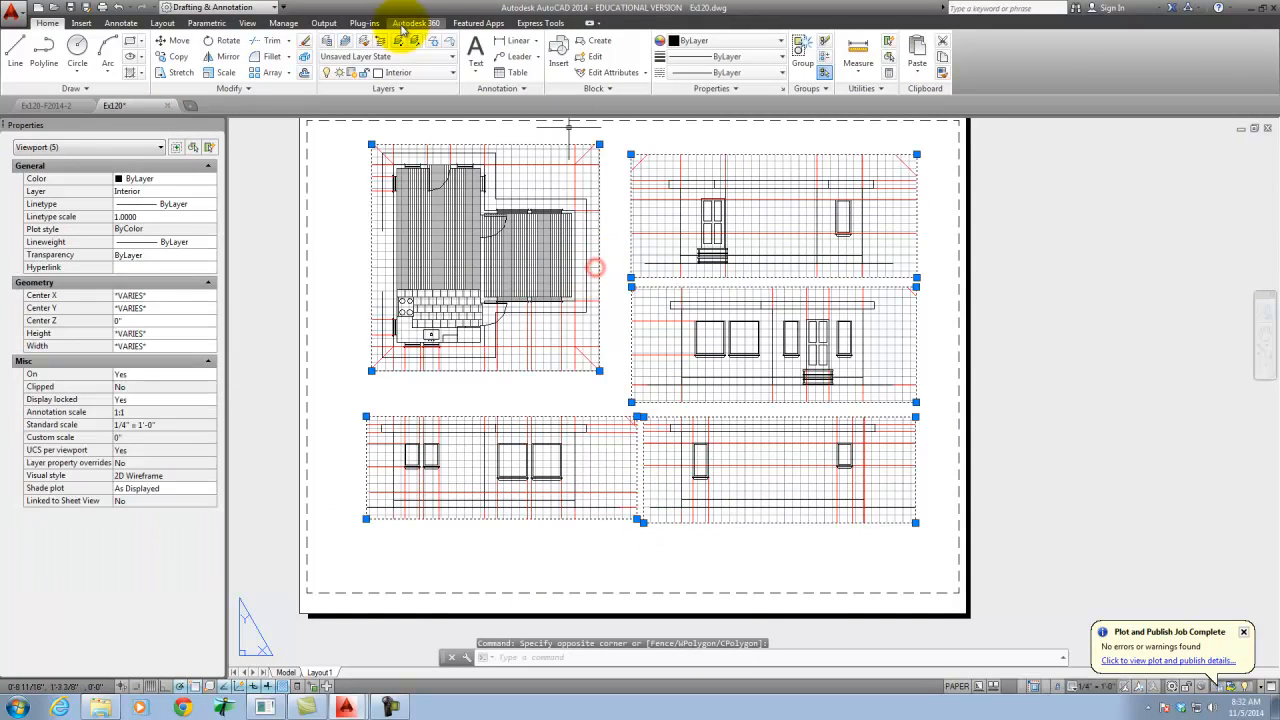
left_click(420, 73)
left_click(400, 201)
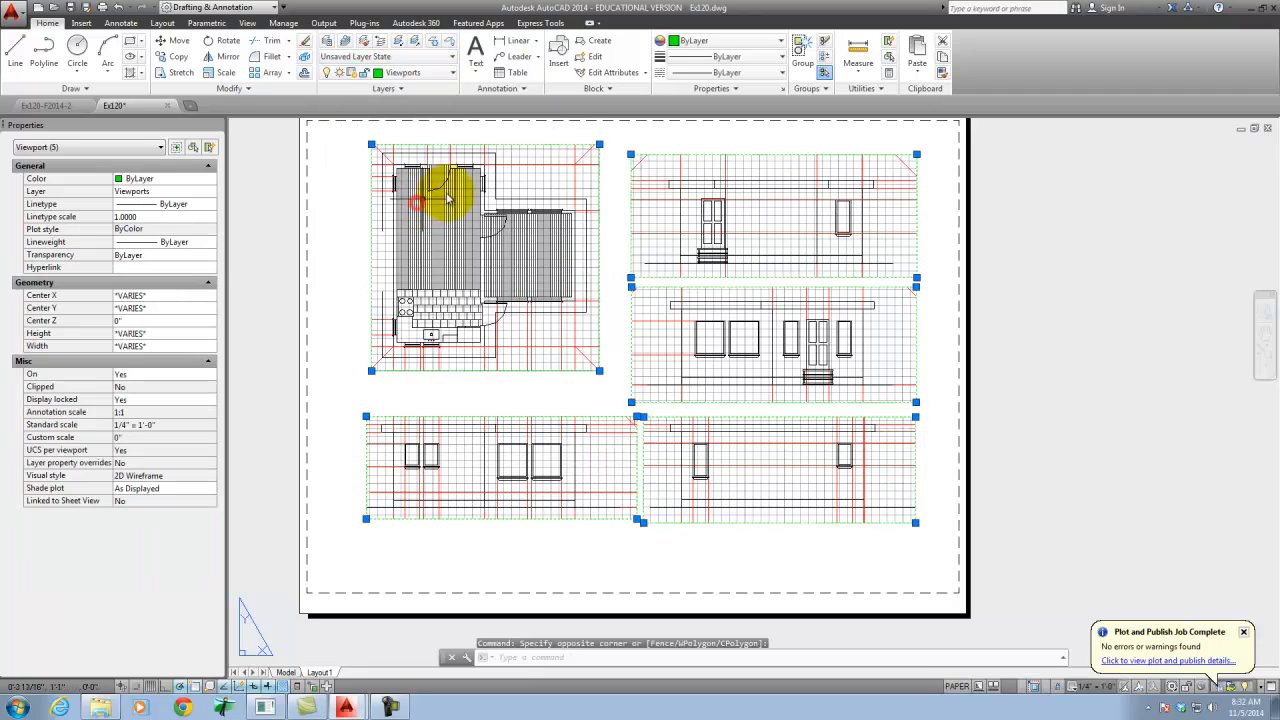
key("Escape")
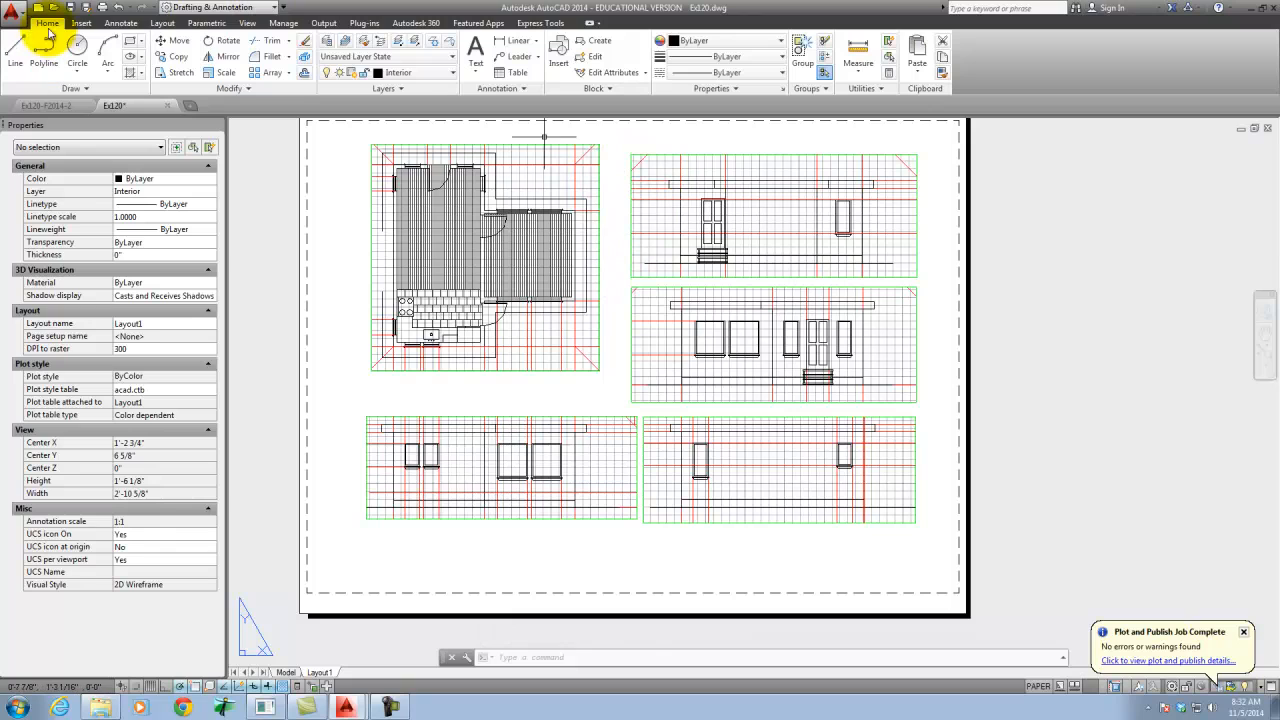
- Replot Layout1 to Ex120-Layout1.pdf, replacing the existing file, to check the sheet without viewport borders, and close the PDF
left_click(101, 8)
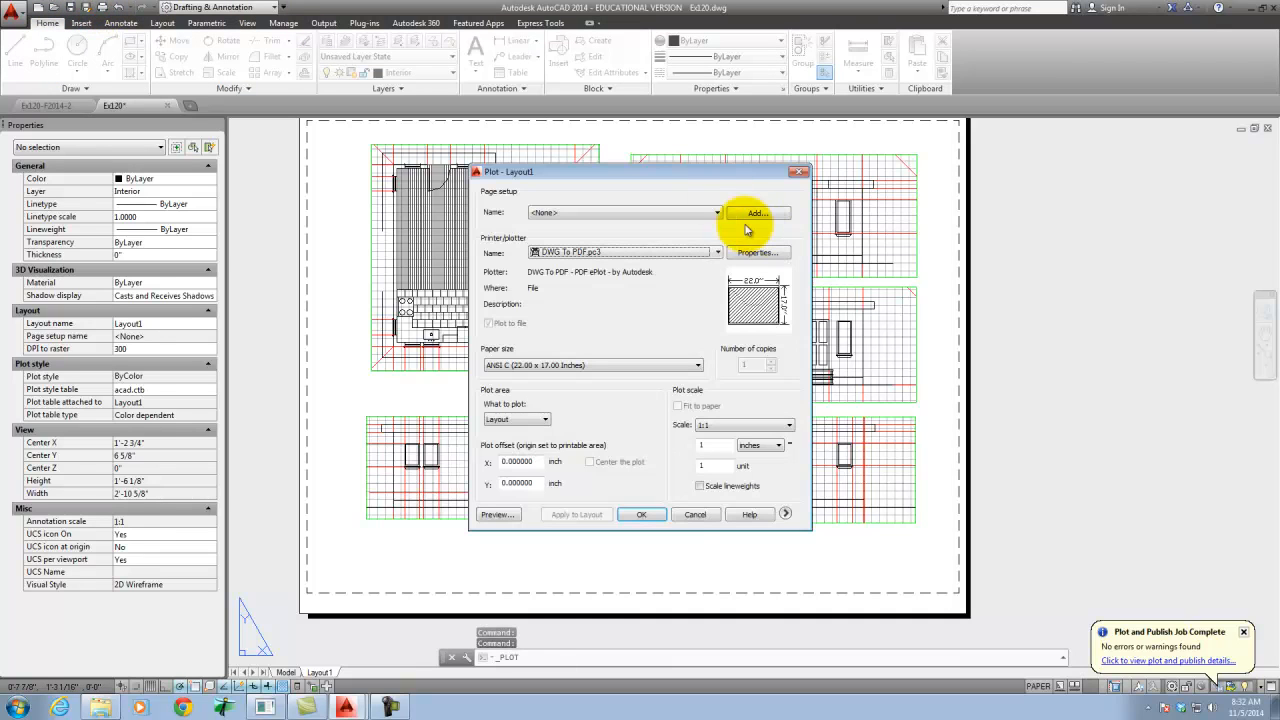
left_click(650, 515)
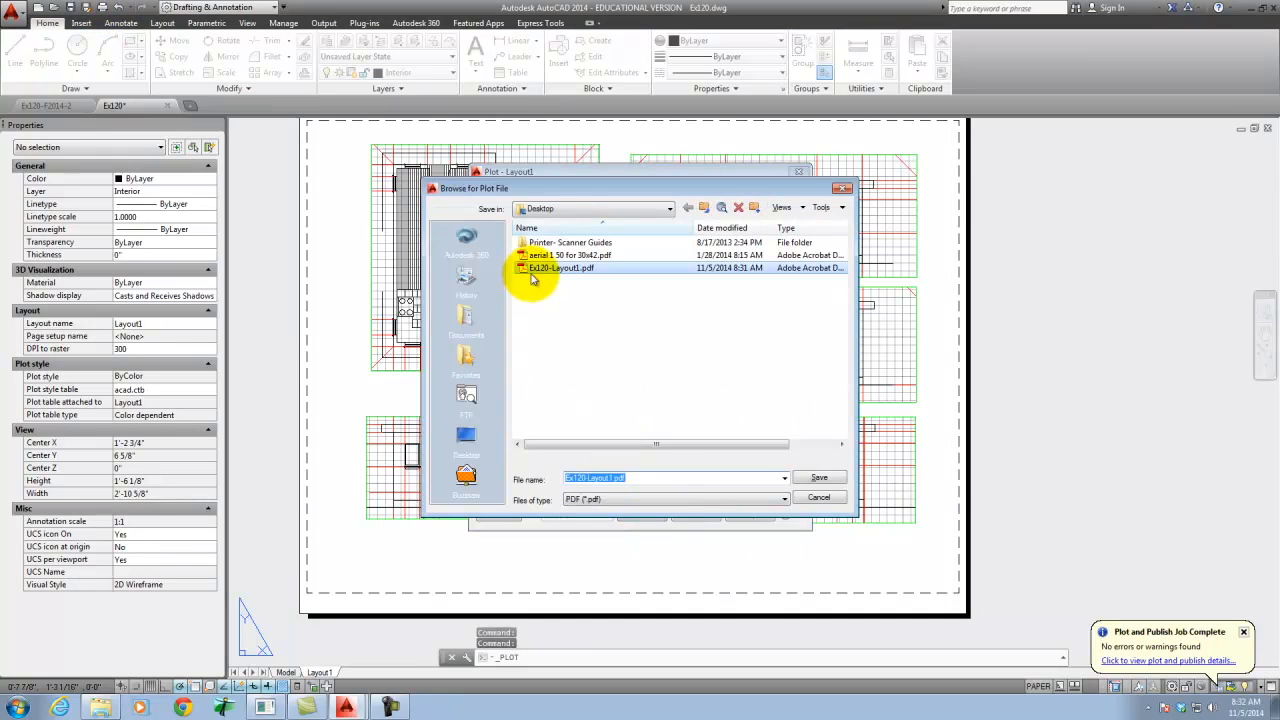
left_click(829, 484)
left_click(675, 363)
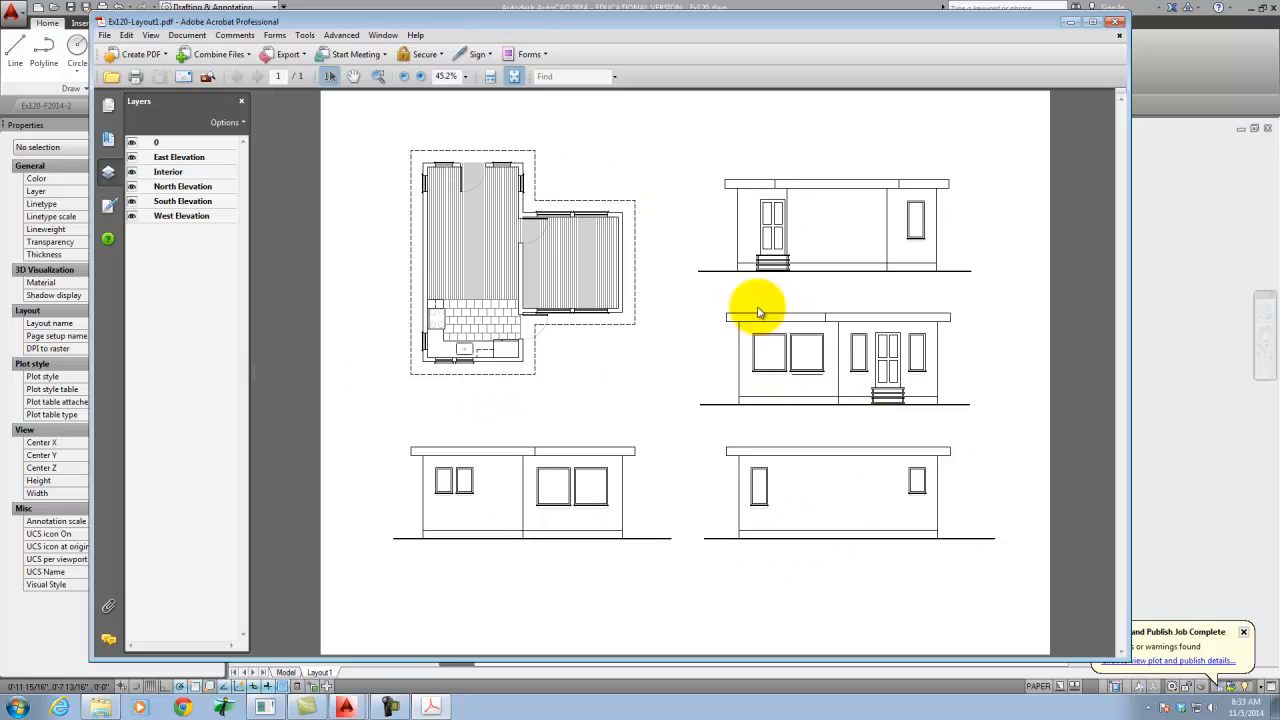
left_click(1118, 21)
- Move the floor plan viewport straight down about 9/16" toward the lower-left elevation
left_click(606, 382)
left_click(595, 368)
type("m")
key("Return")
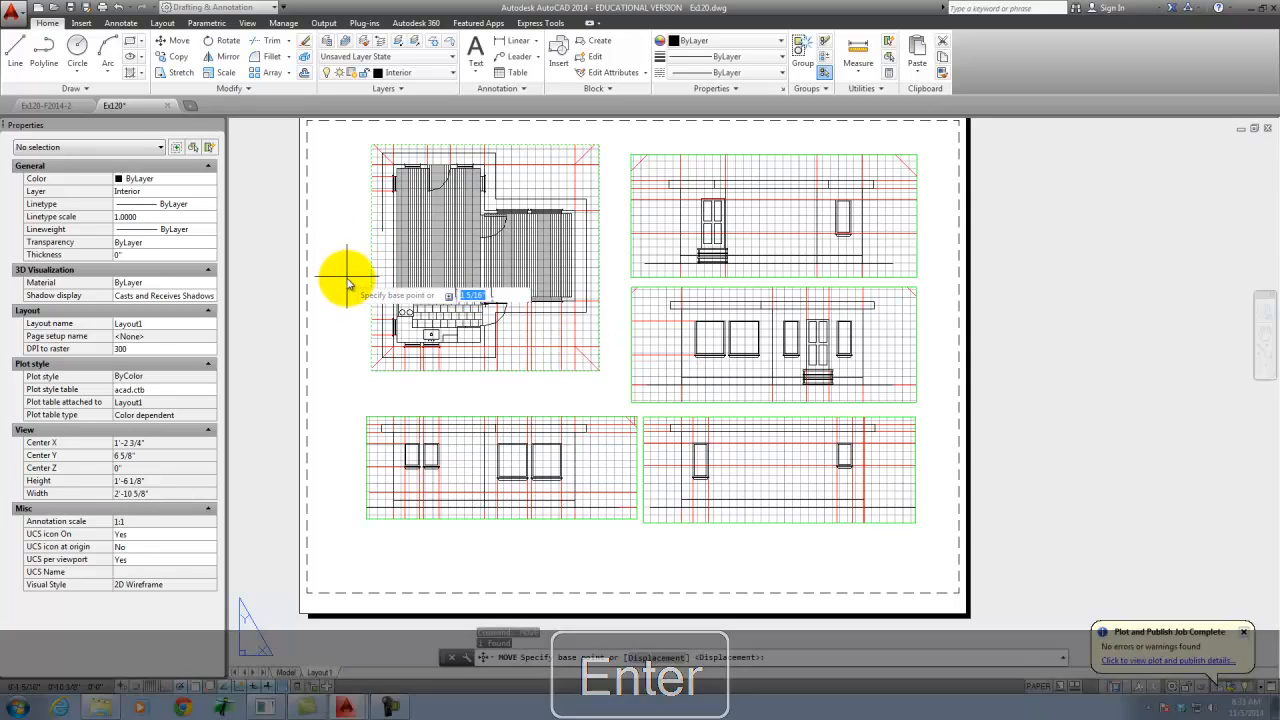
left_click(349, 286)
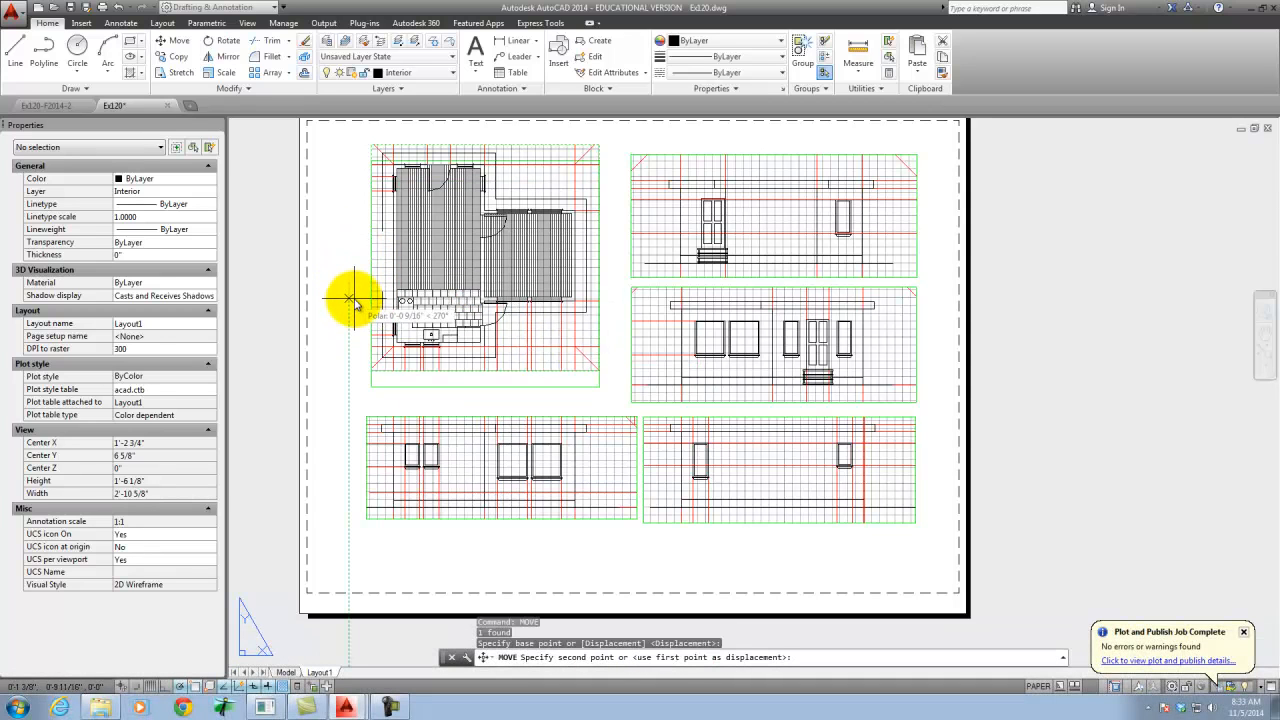
right_click(350, 297)
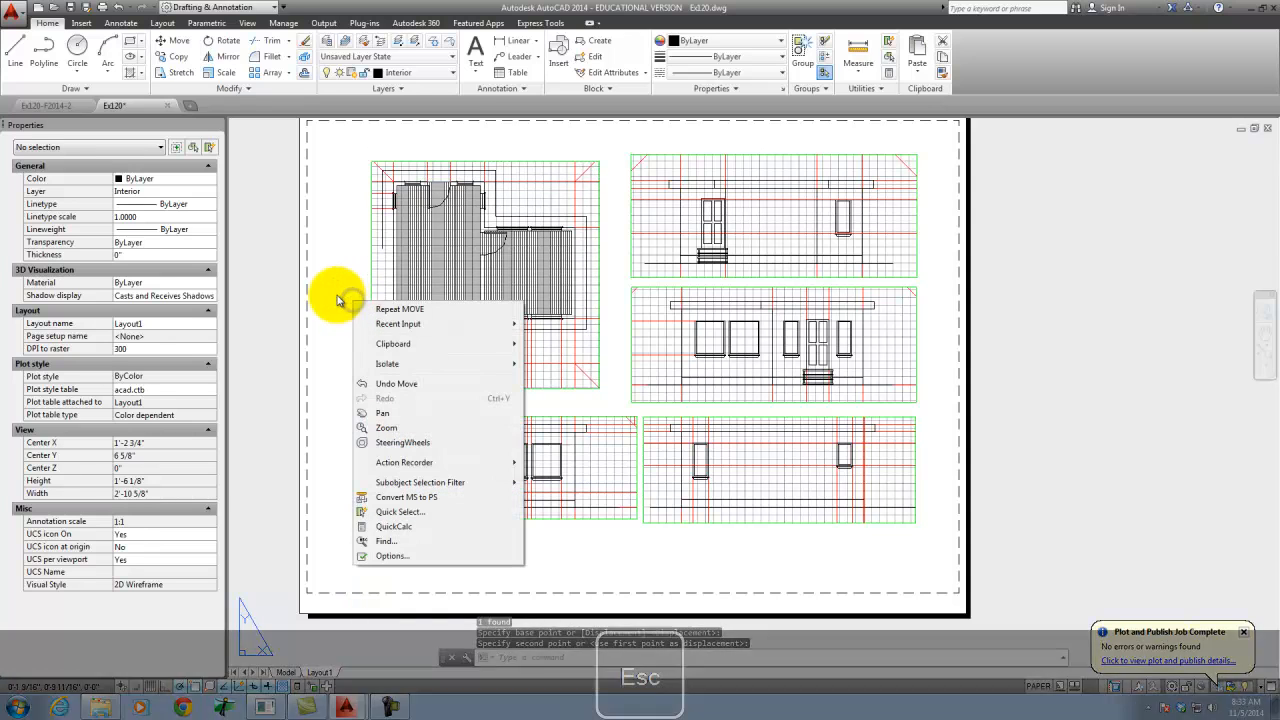
key("Escape")
key("Escape")
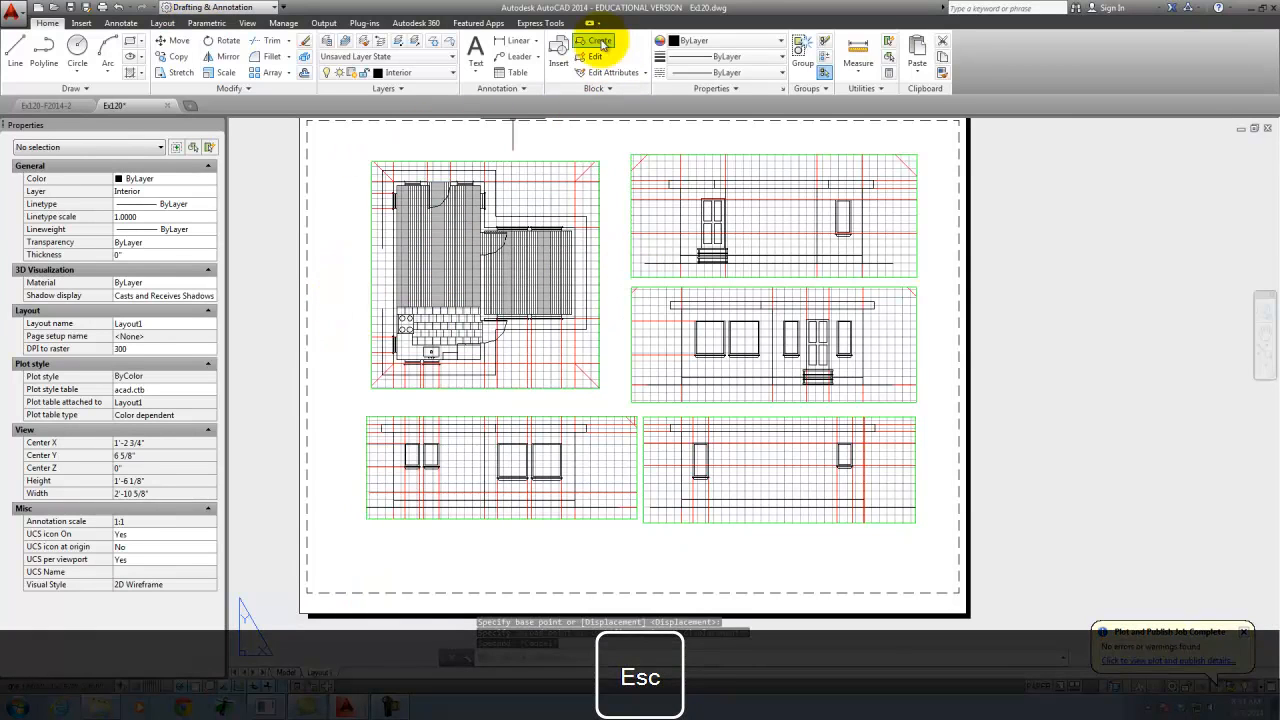
- Plot Layout1 to PDF with the repositioned floor plan, overwriting Ex120-Layout1.pdf, and close the PDF after reviewing it
left_click(101, 8)
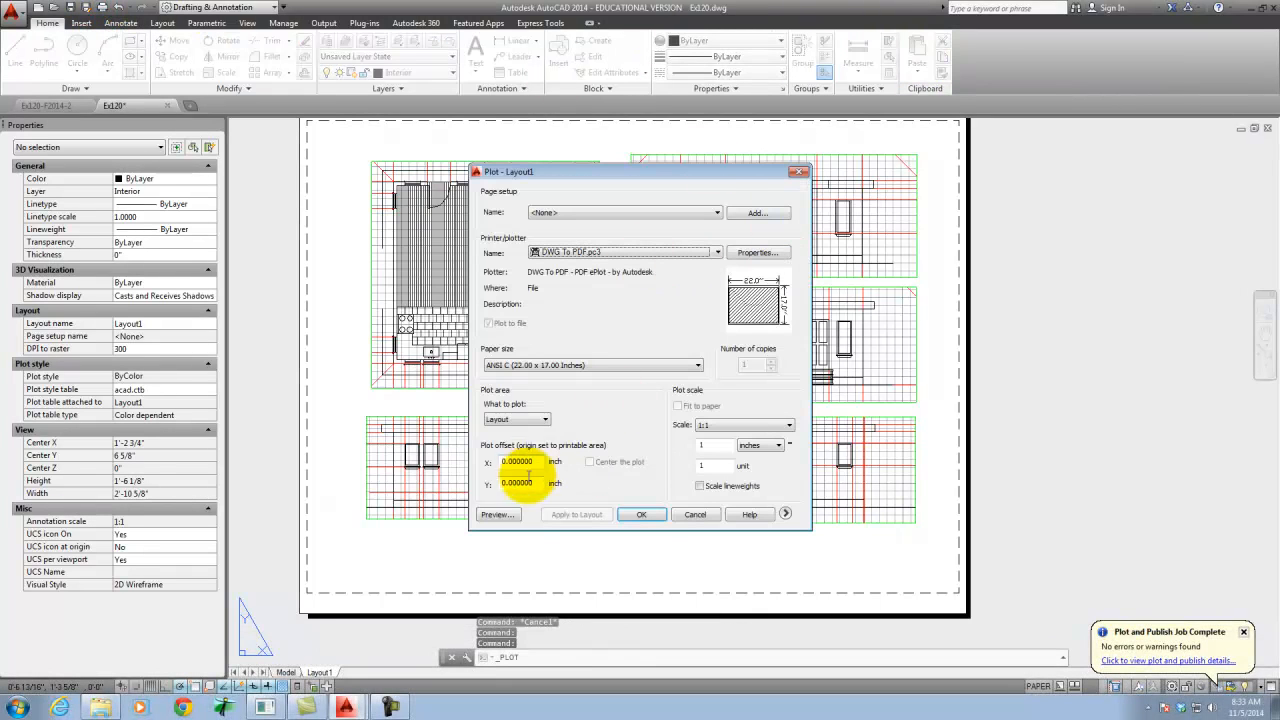
left_click(658, 516)
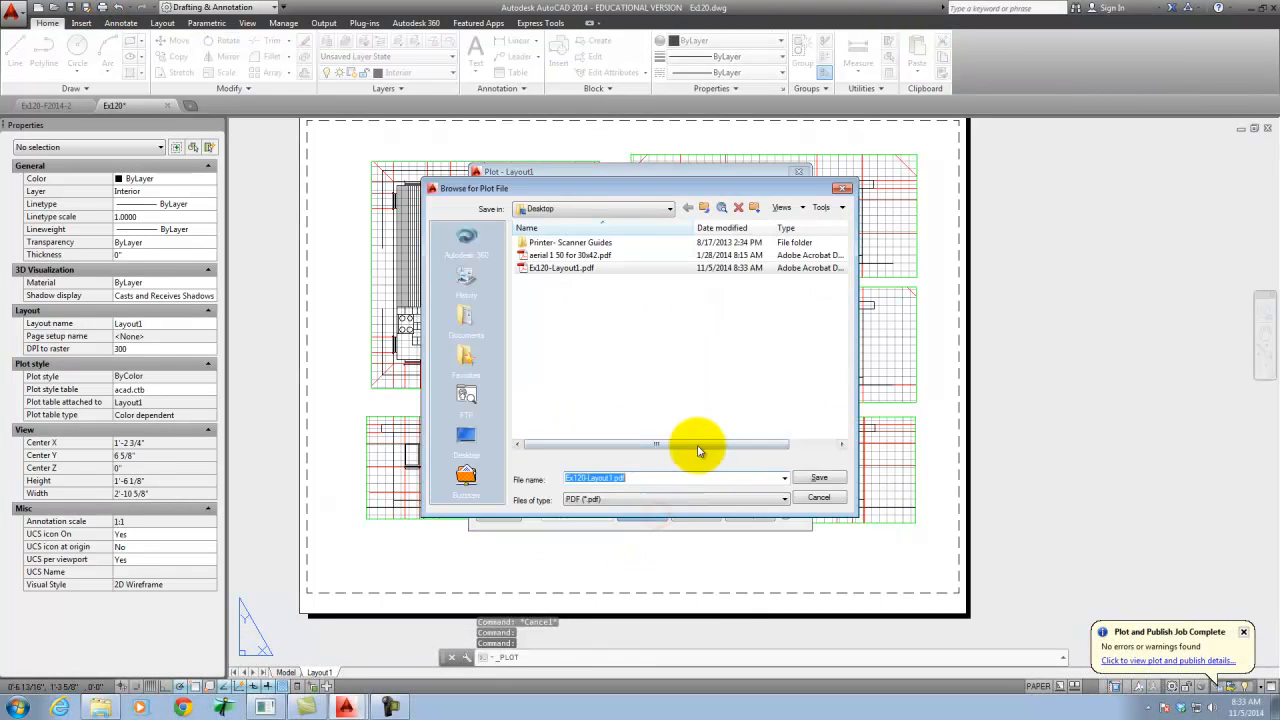
left_click(817, 487)
left_click(682, 364)
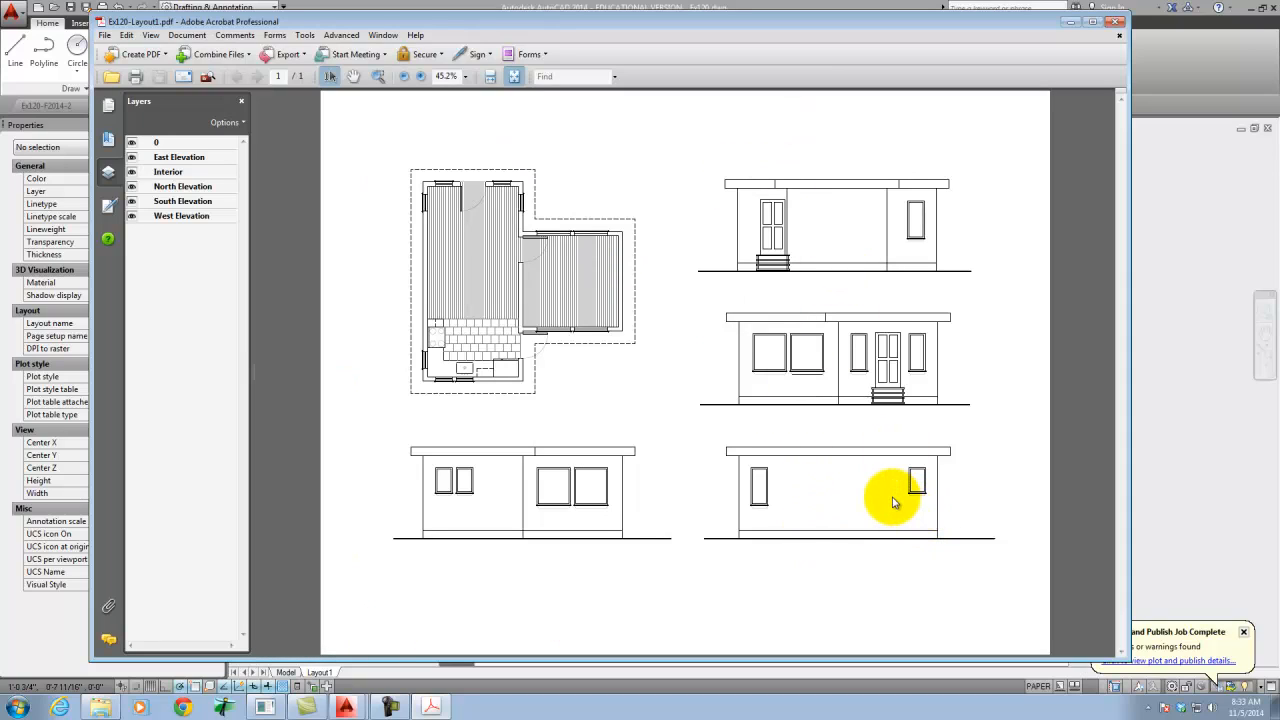
left_click(1120, 38)
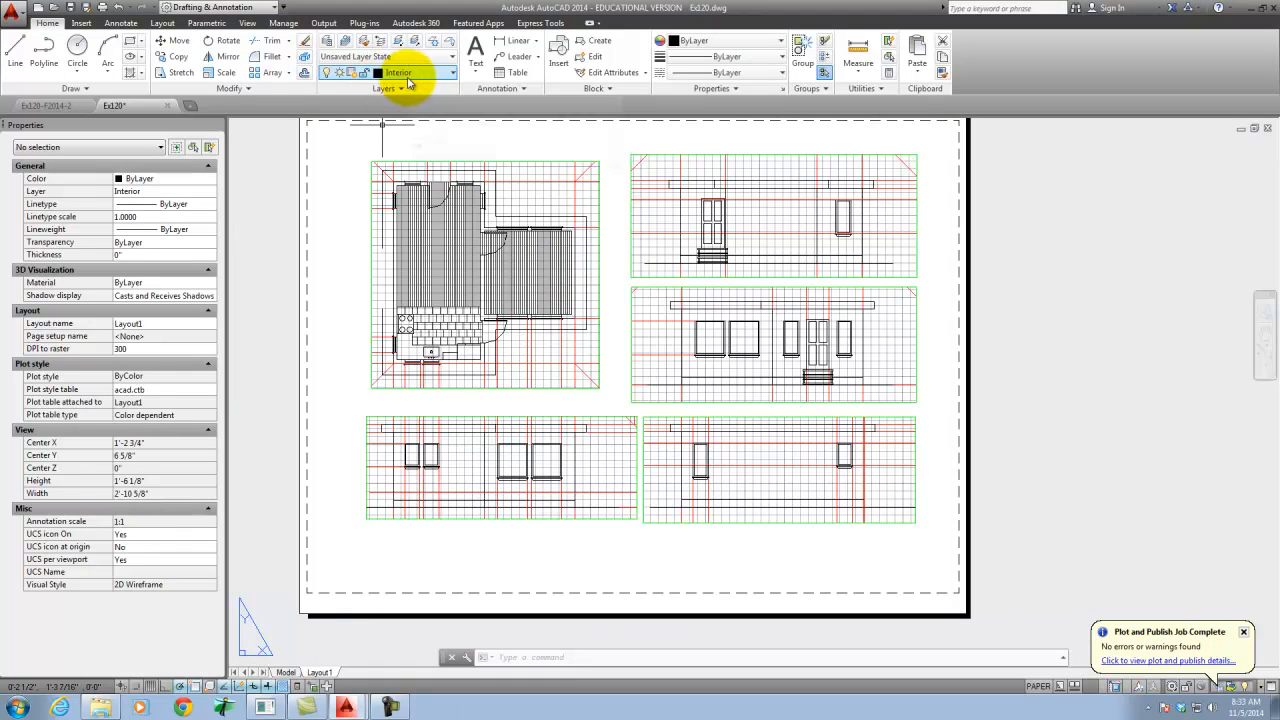
- Create a new layer named Paperspace and make it the current layer
left_click(327, 41)
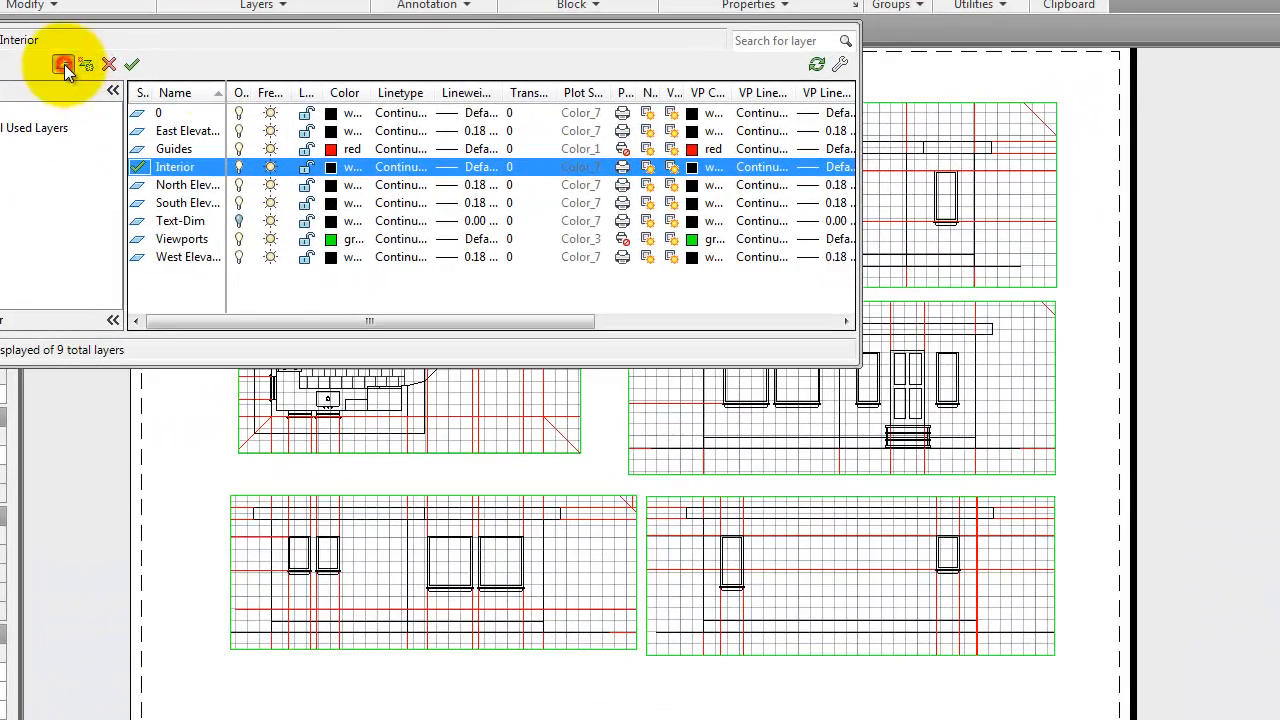
left_click(63, 66)
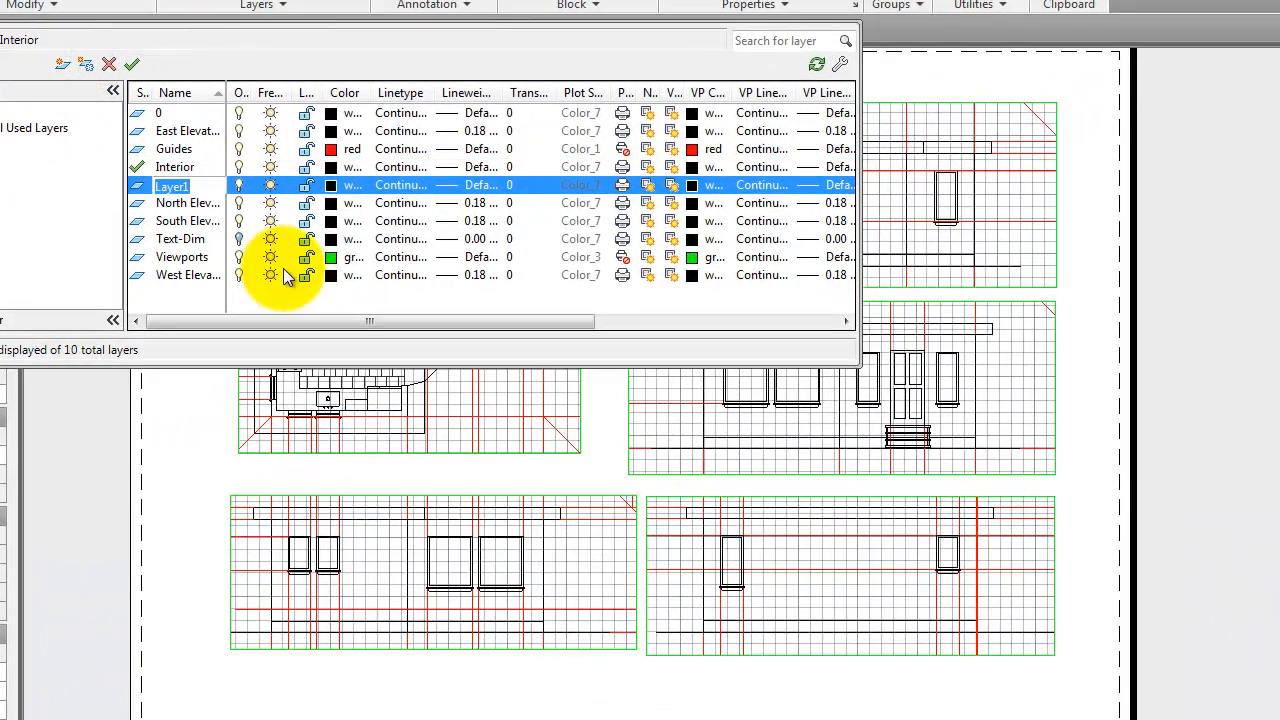
type("Paperspace")
key("Return")
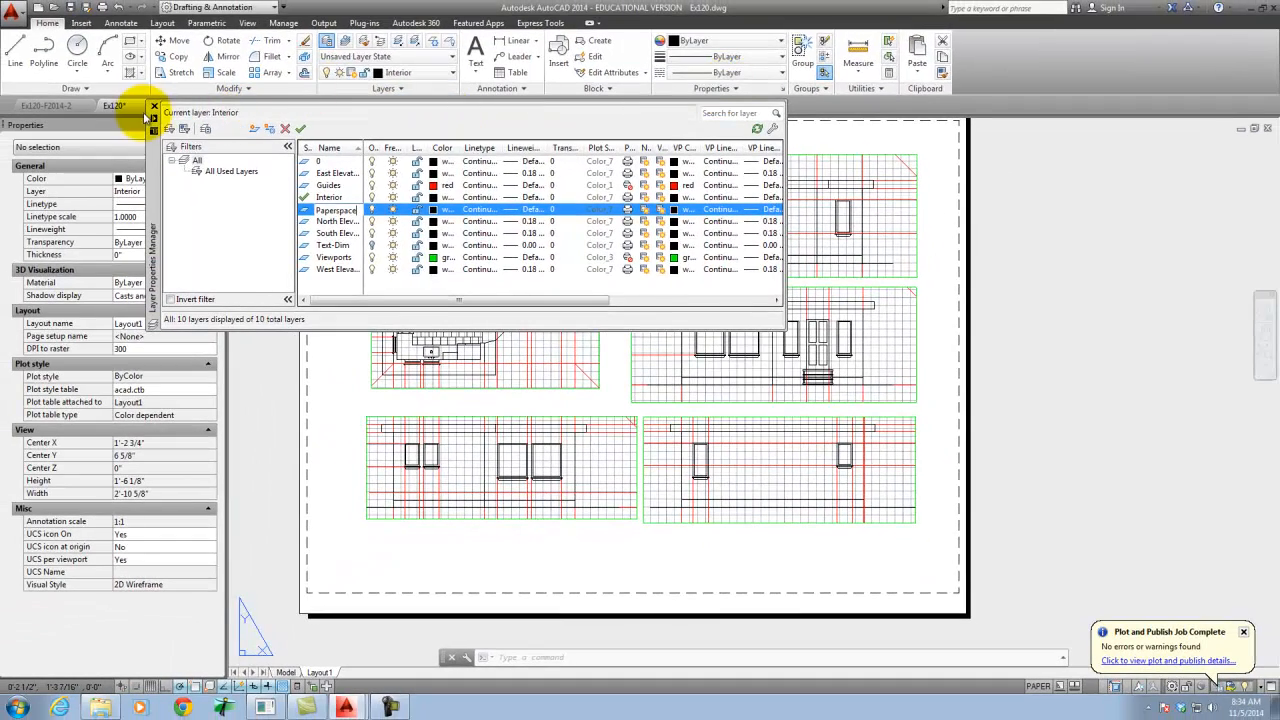
left_click(155, 105)
left_click(408, 72)
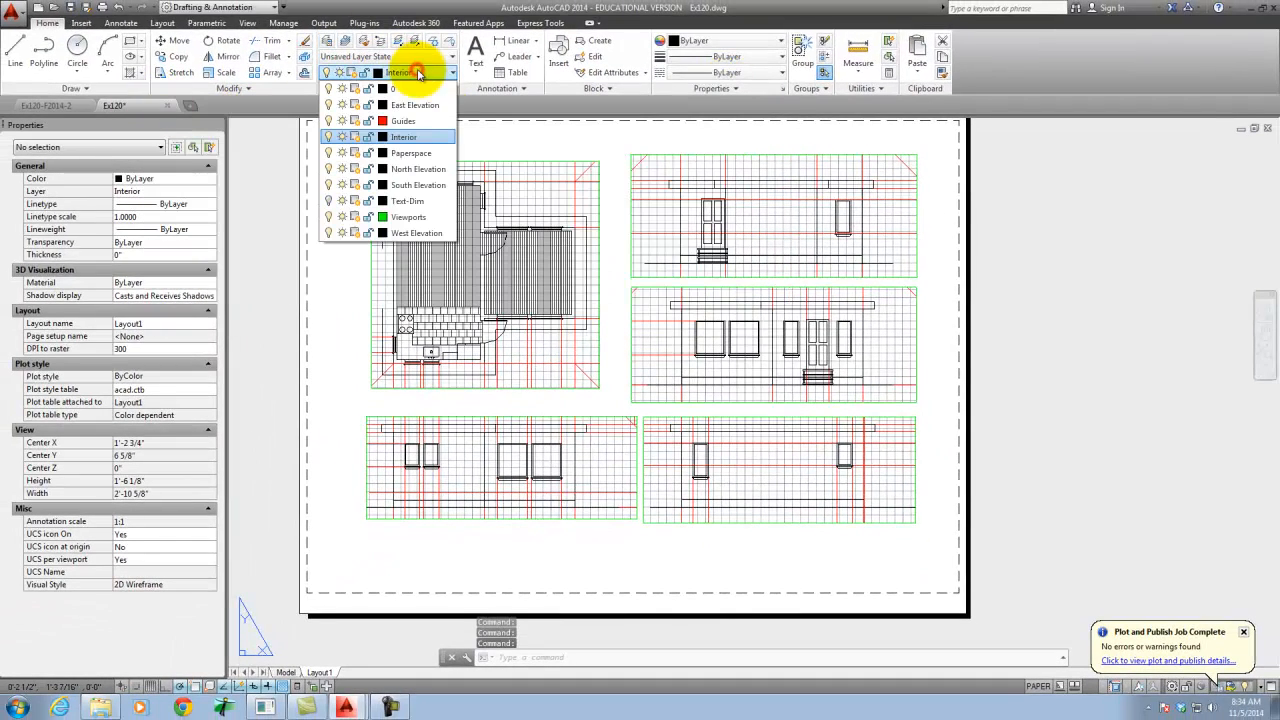
left_click(412, 153)
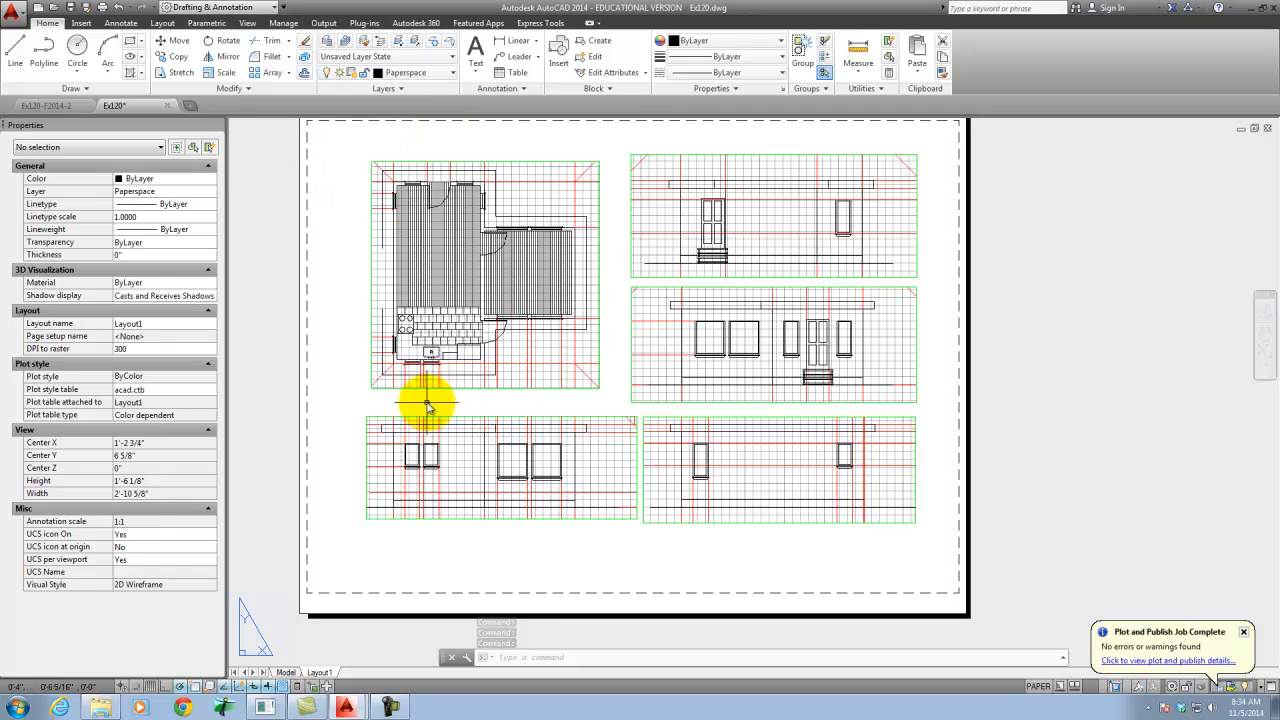
- Add the multiline text "Floor Plan" on the sheet just below the floor plan viewport, 3/16" high in the Standard style
type("M")
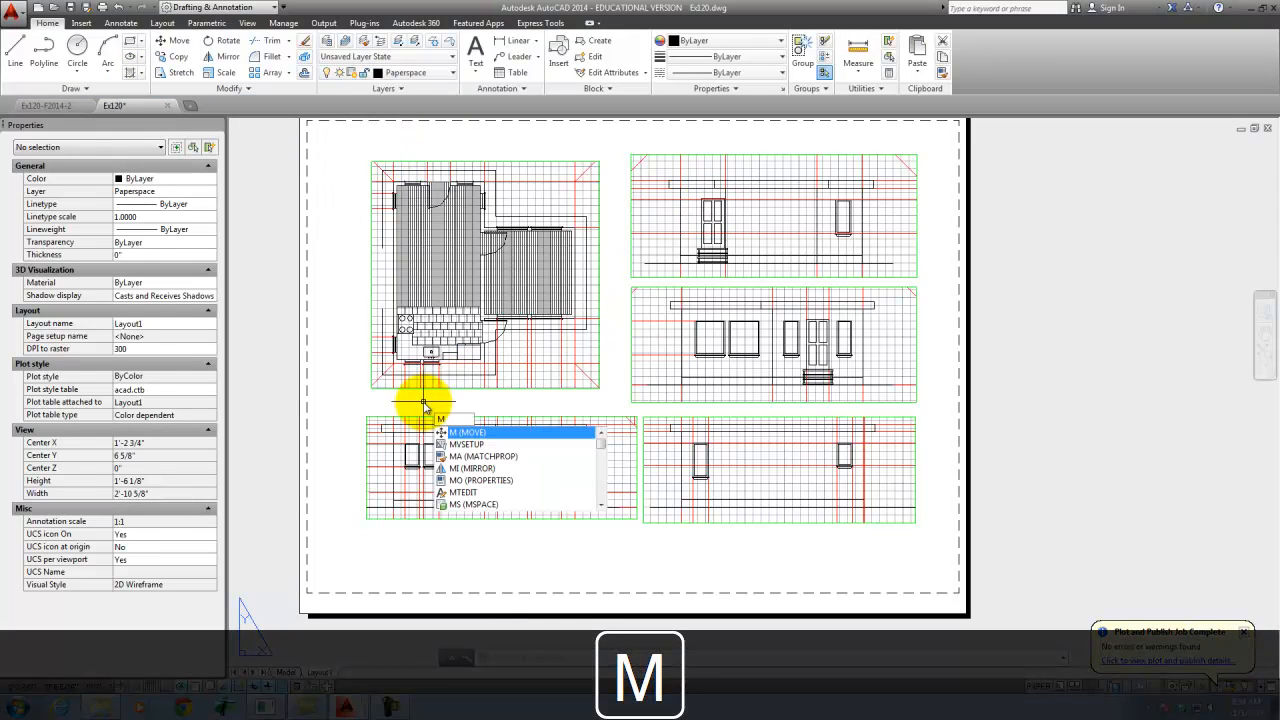
type("T")
key("Return")
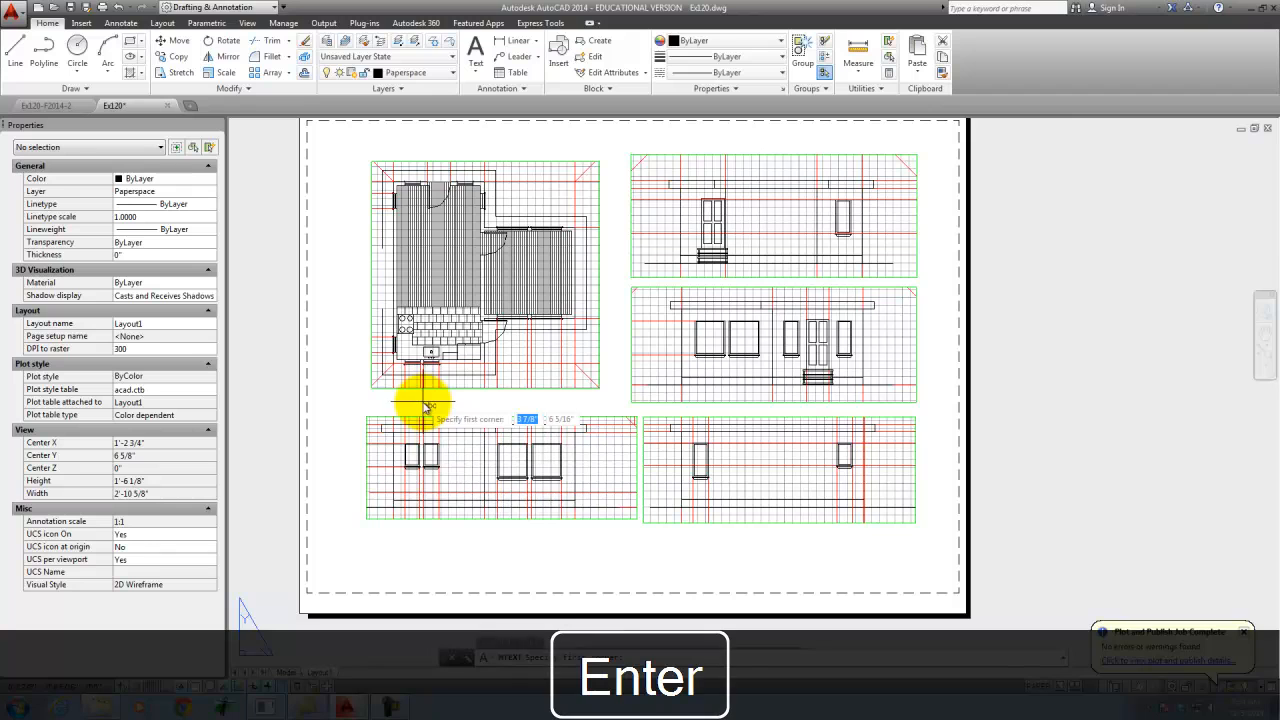
scroll(406, 402, "up", 2)
scroll(406, 406, "up", 2)
left_click(356, 365)
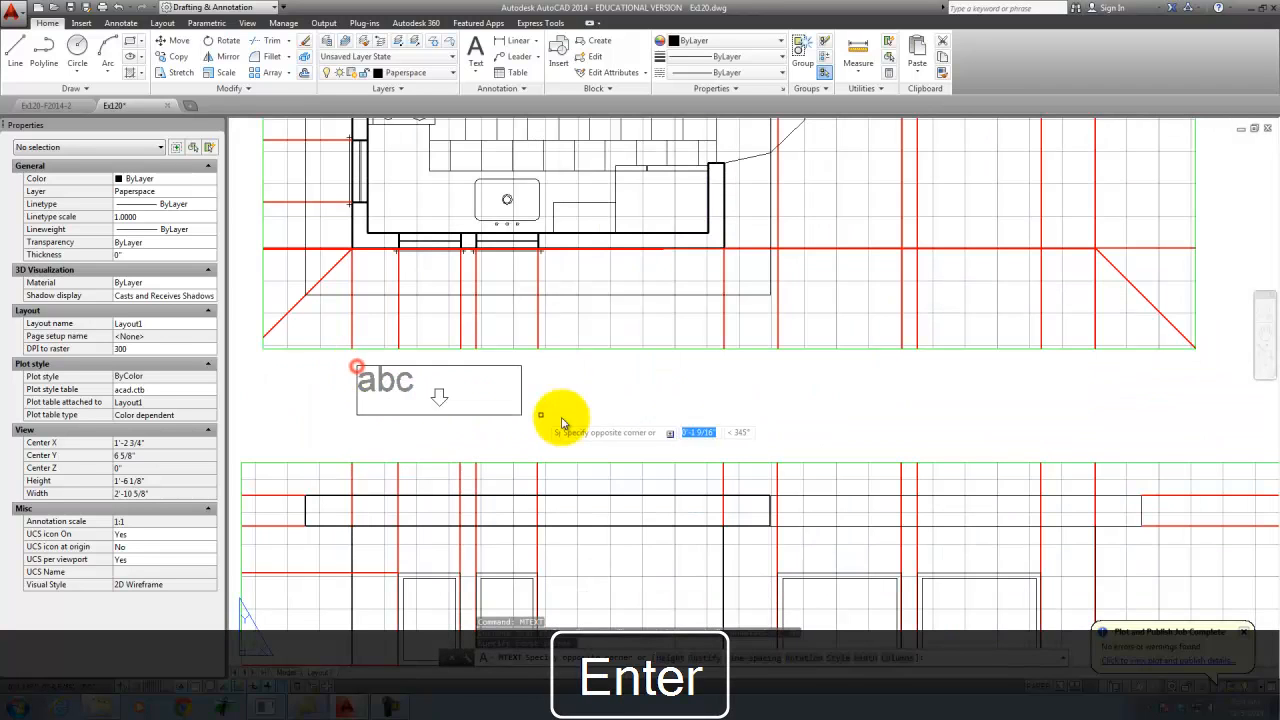
left_click(804, 434)
type("Fl")
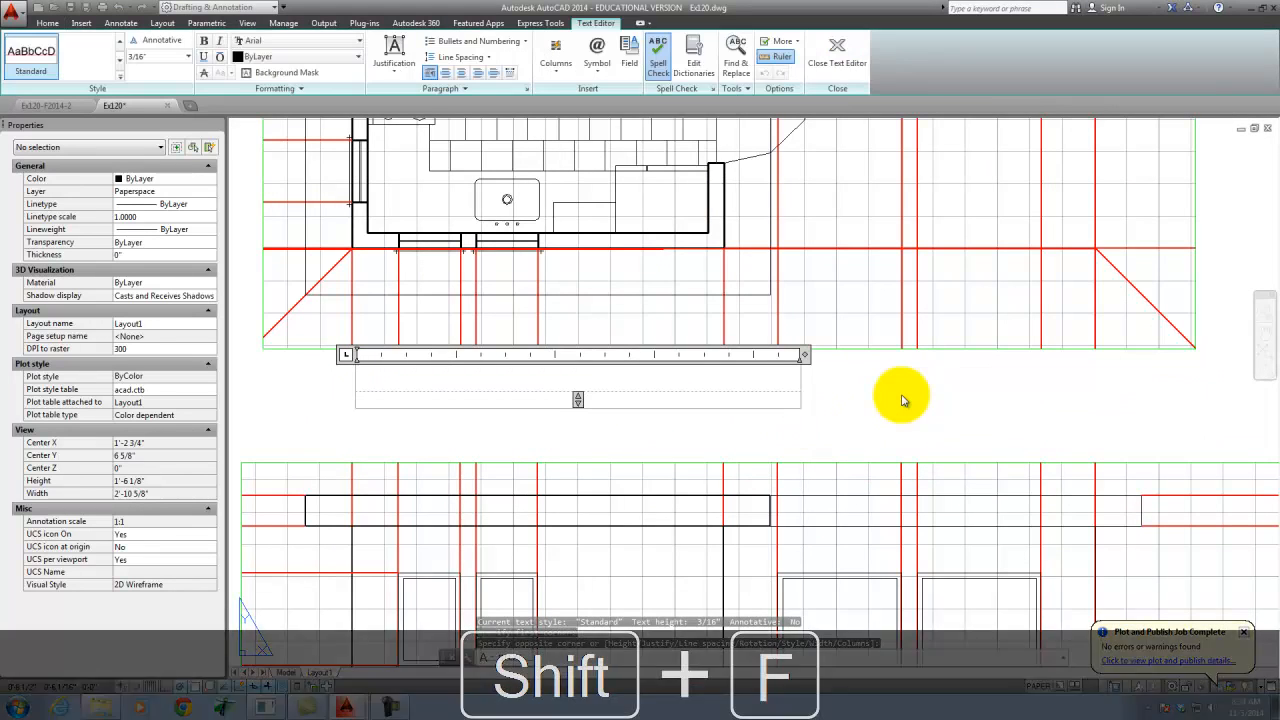
type("oor Pla")
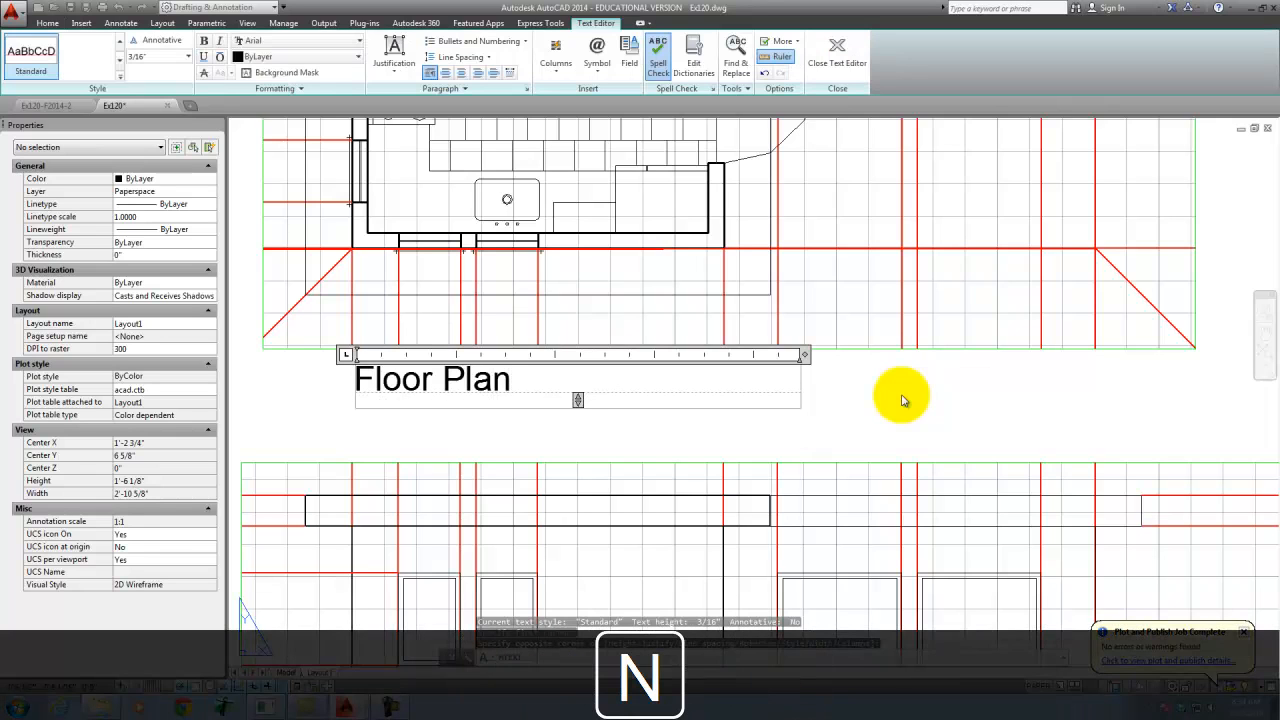
type("n")
left_click(837, 45)
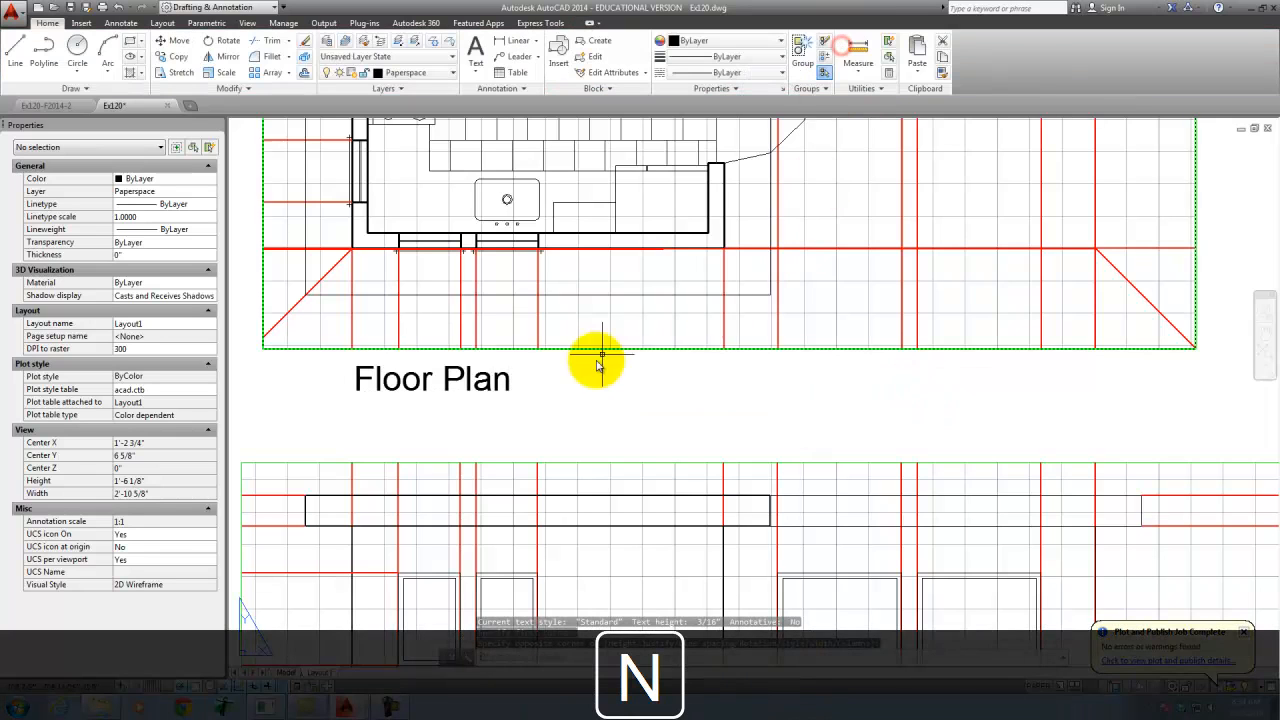
scroll(488, 412, "down", 4)
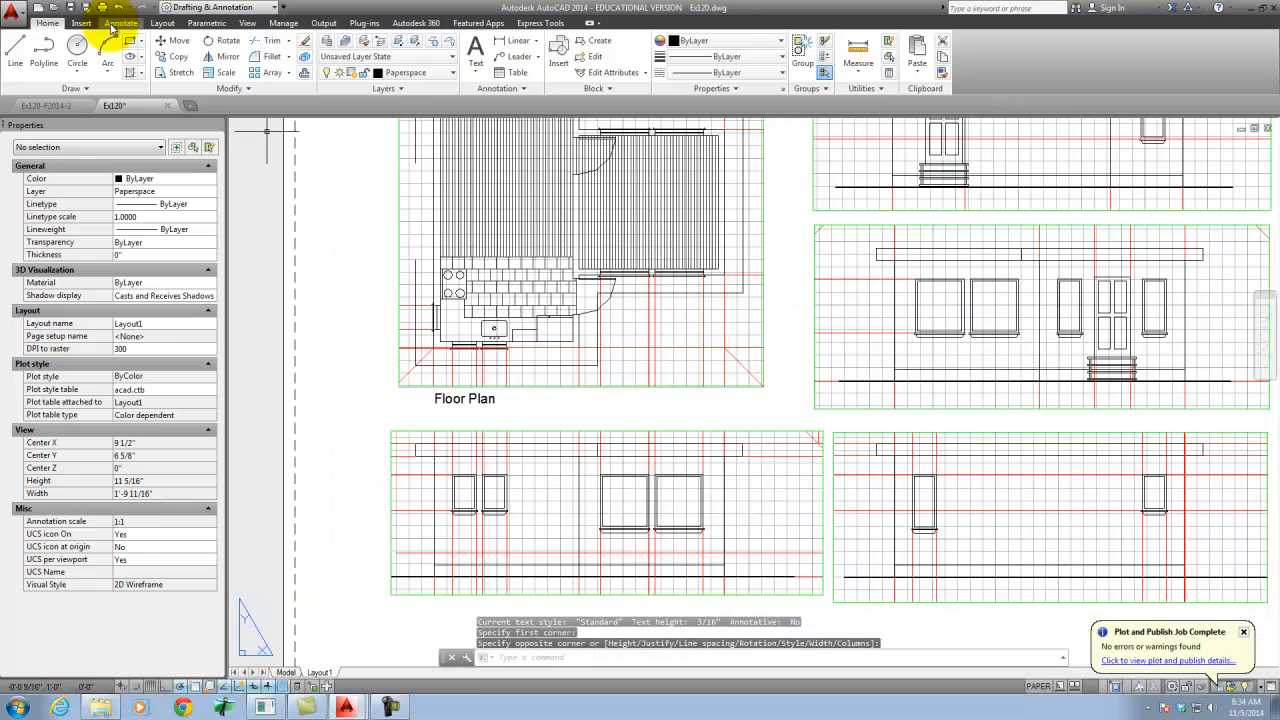
- Plot Layout1 to PDF with the floor plan label, overwriting Ex120-Layout1.pdf, and close the PDF after reviewing it
left_click(102, 7)
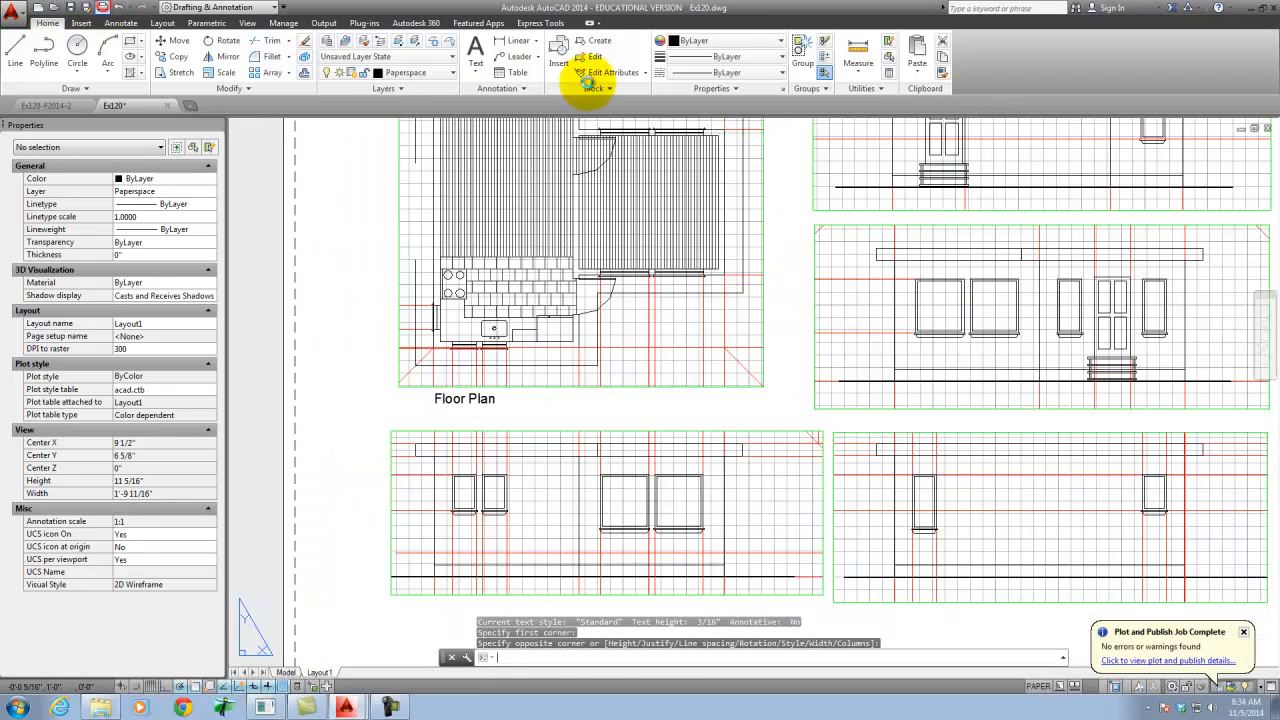
left_click(641, 515)
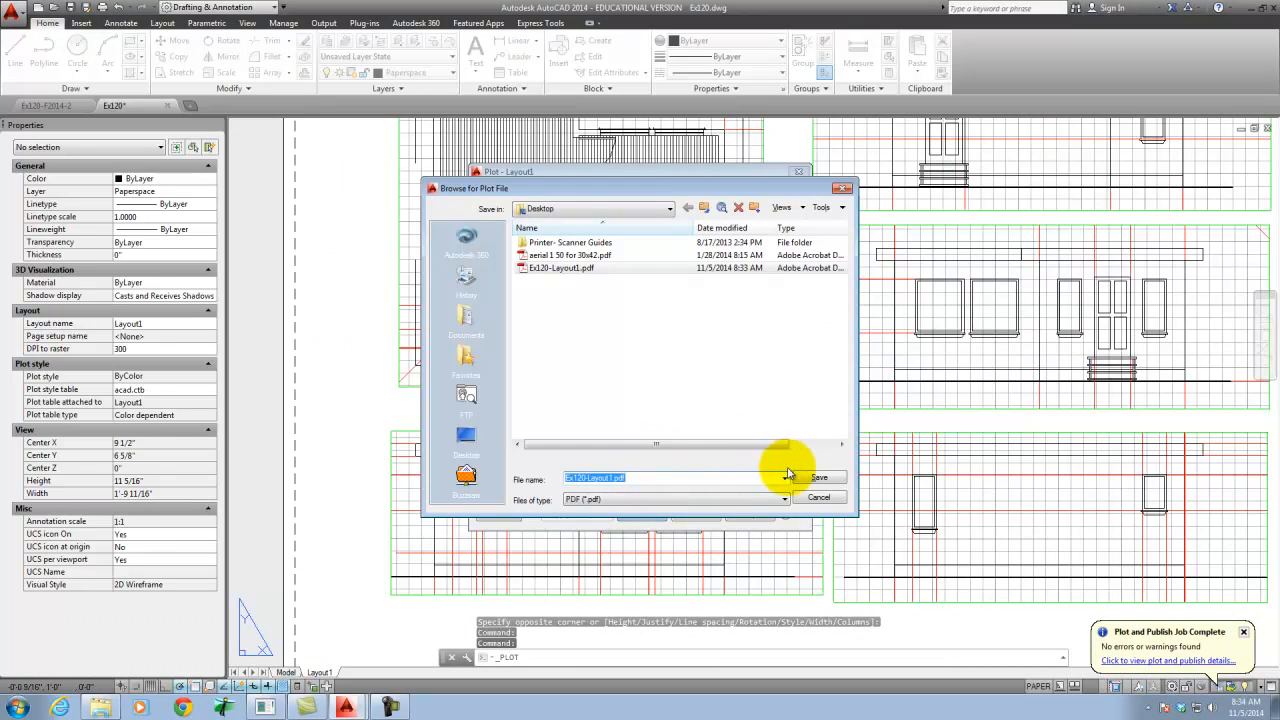
left_click(824, 483)
left_click(680, 364)
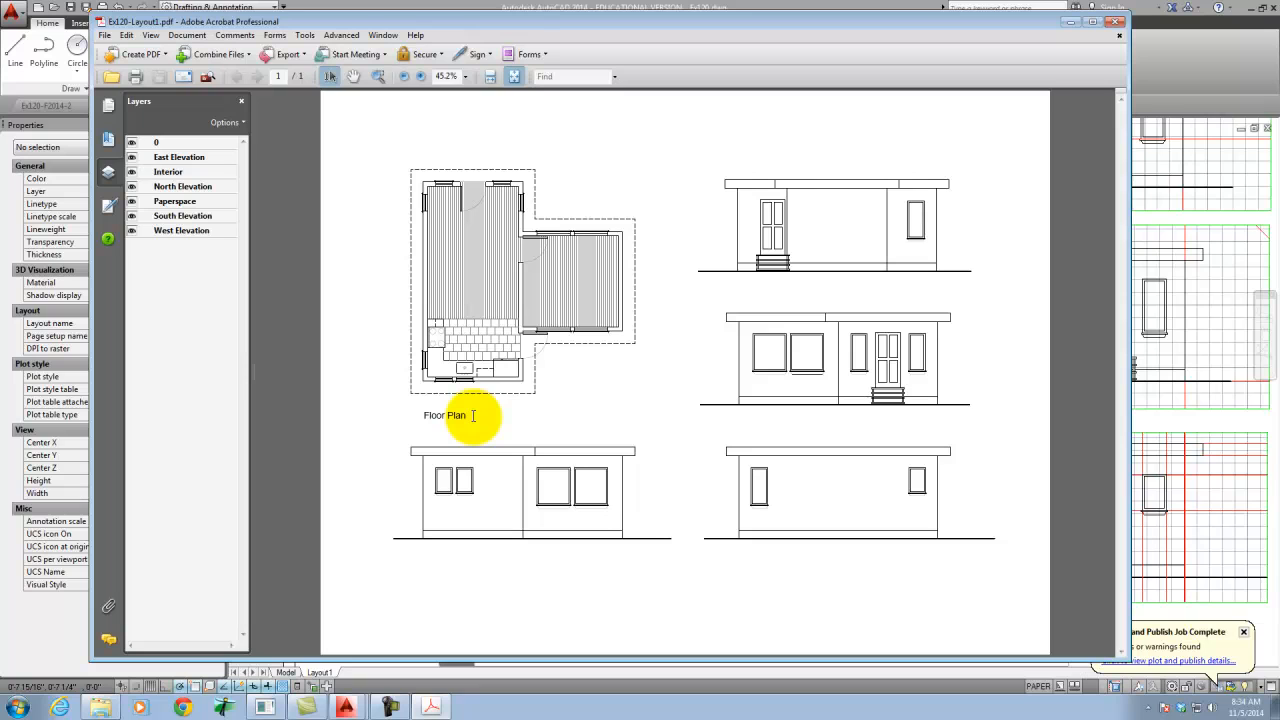
left_click(1116, 24)
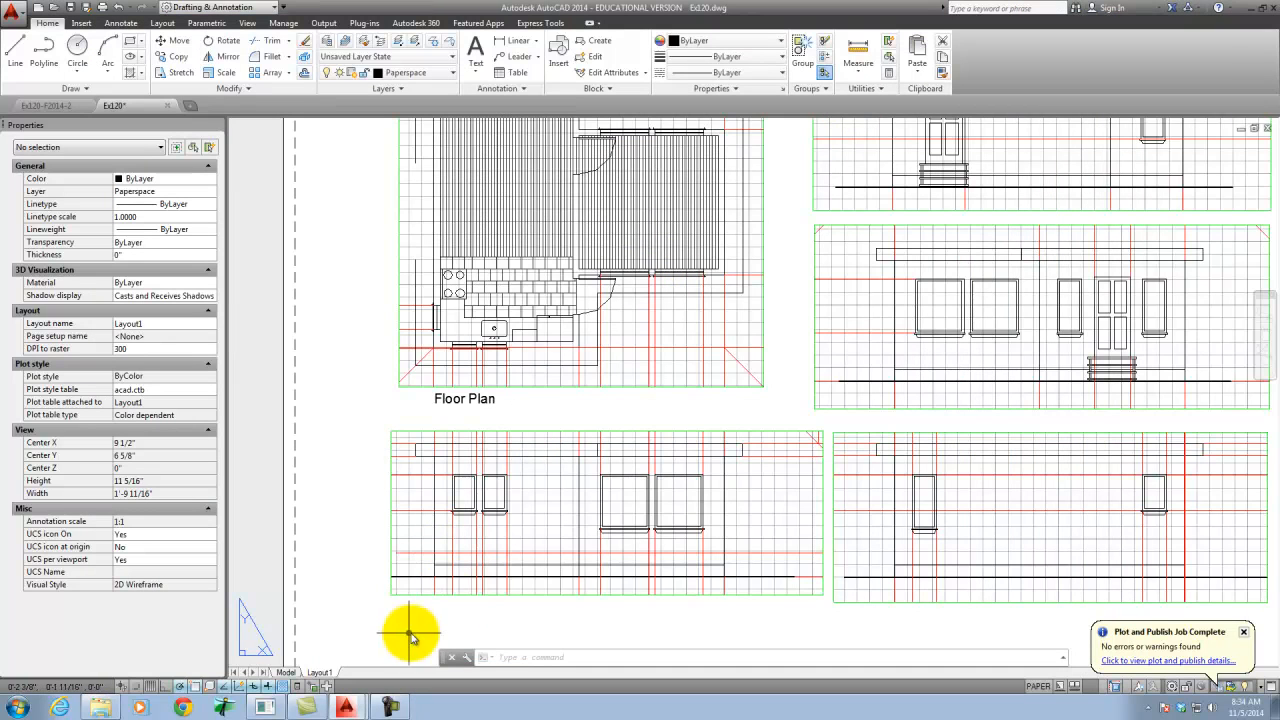
- Add a vertical linear dimension along the full west wall of the floor plan, placed on the sheet outside the viewport
scroll(751, 423, "down", 2)
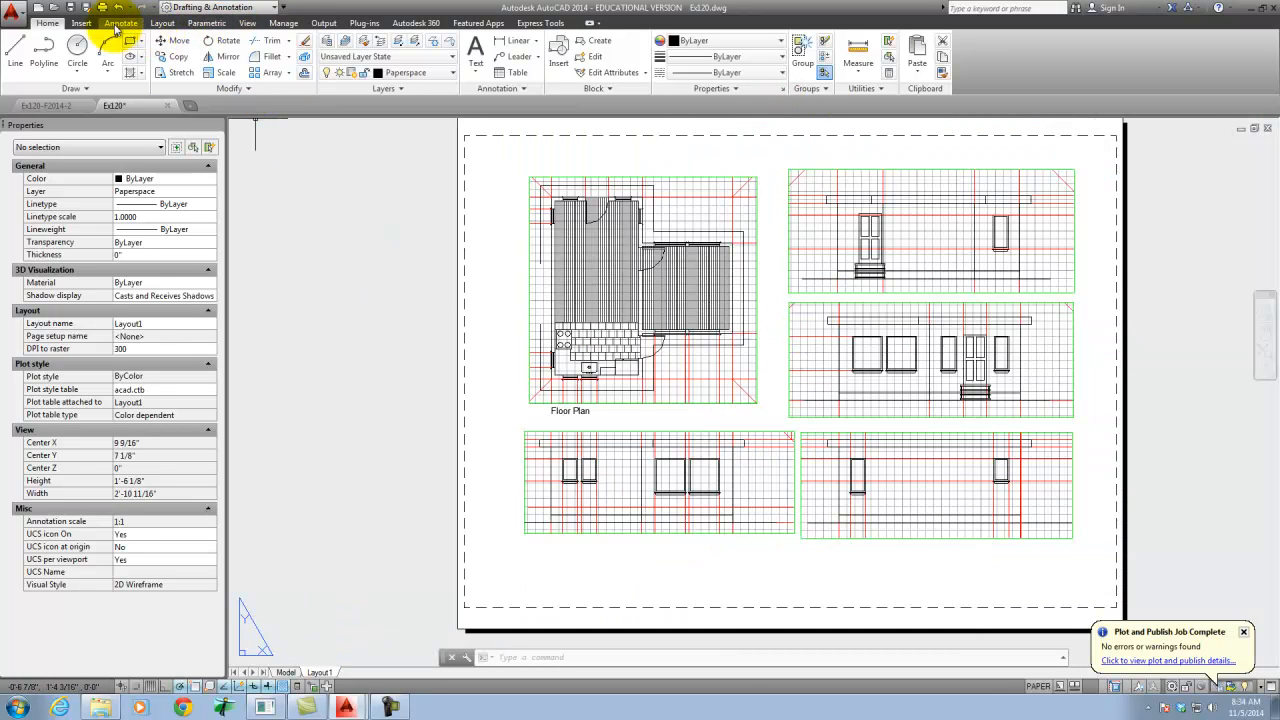
left_click(118, 25)
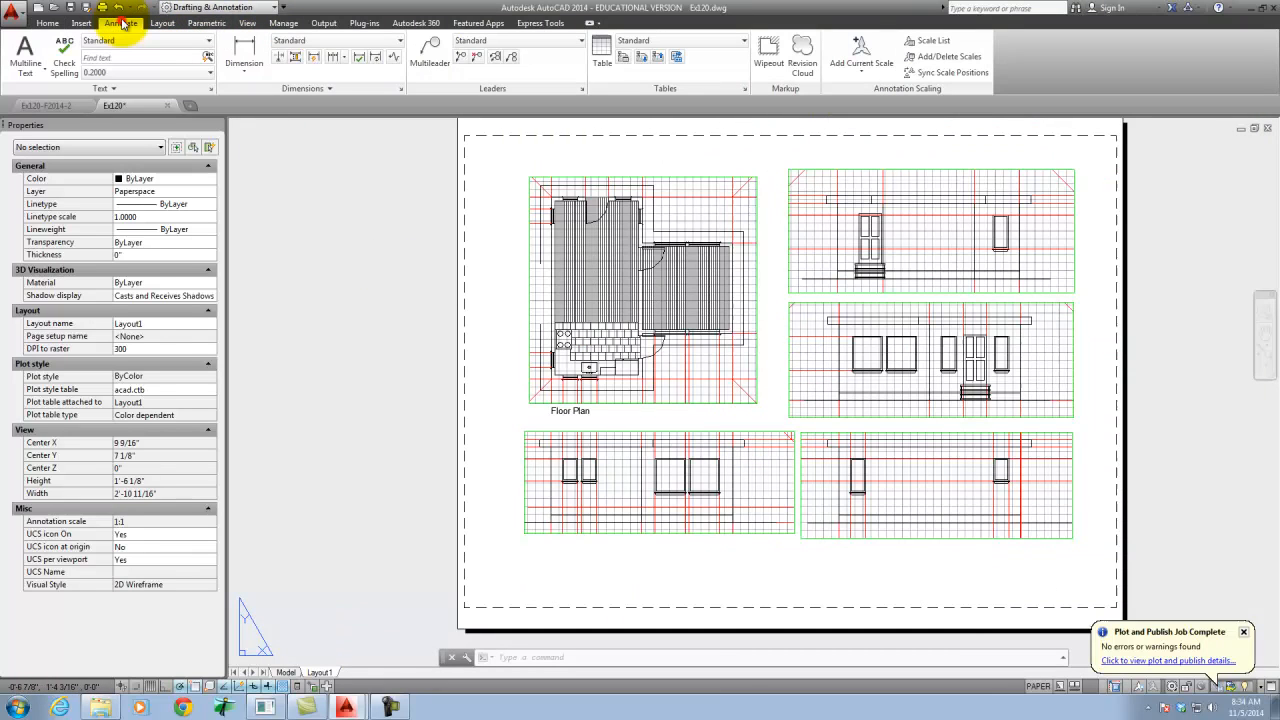
left_click(250, 50)
left_click(551, 195)
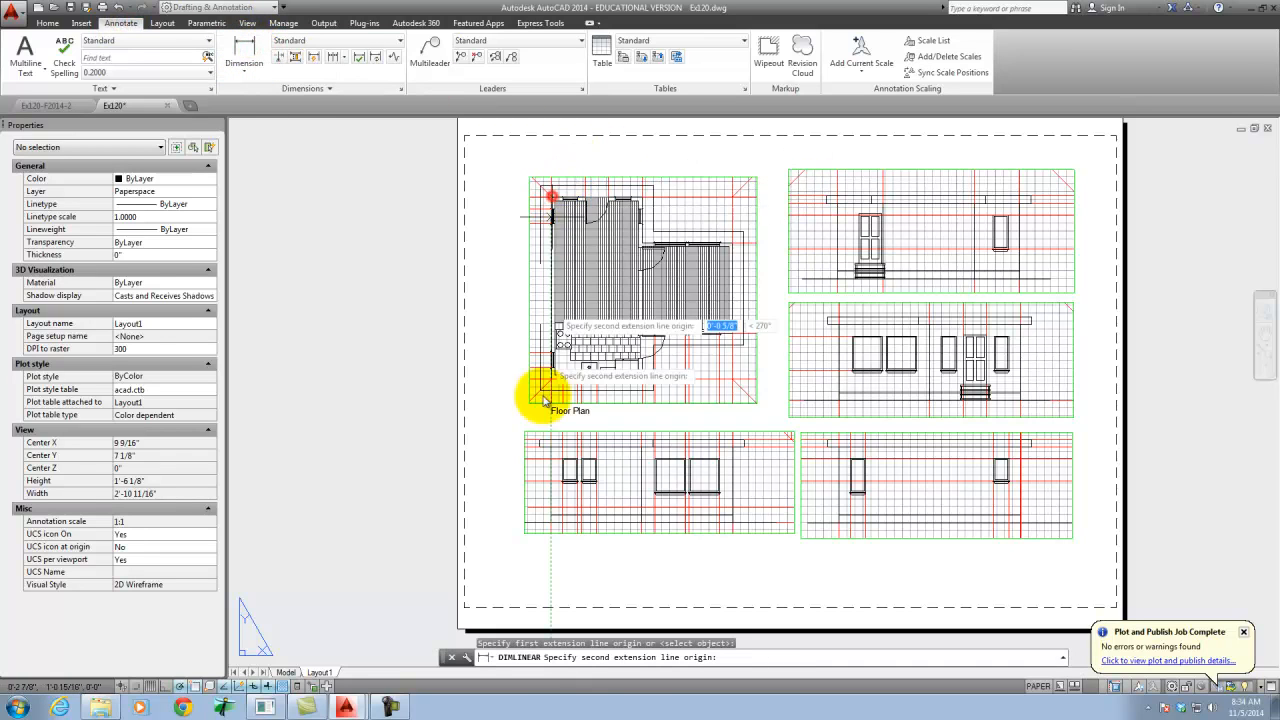
scroll(545, 400, "up", 5)
left_click(536, 368)
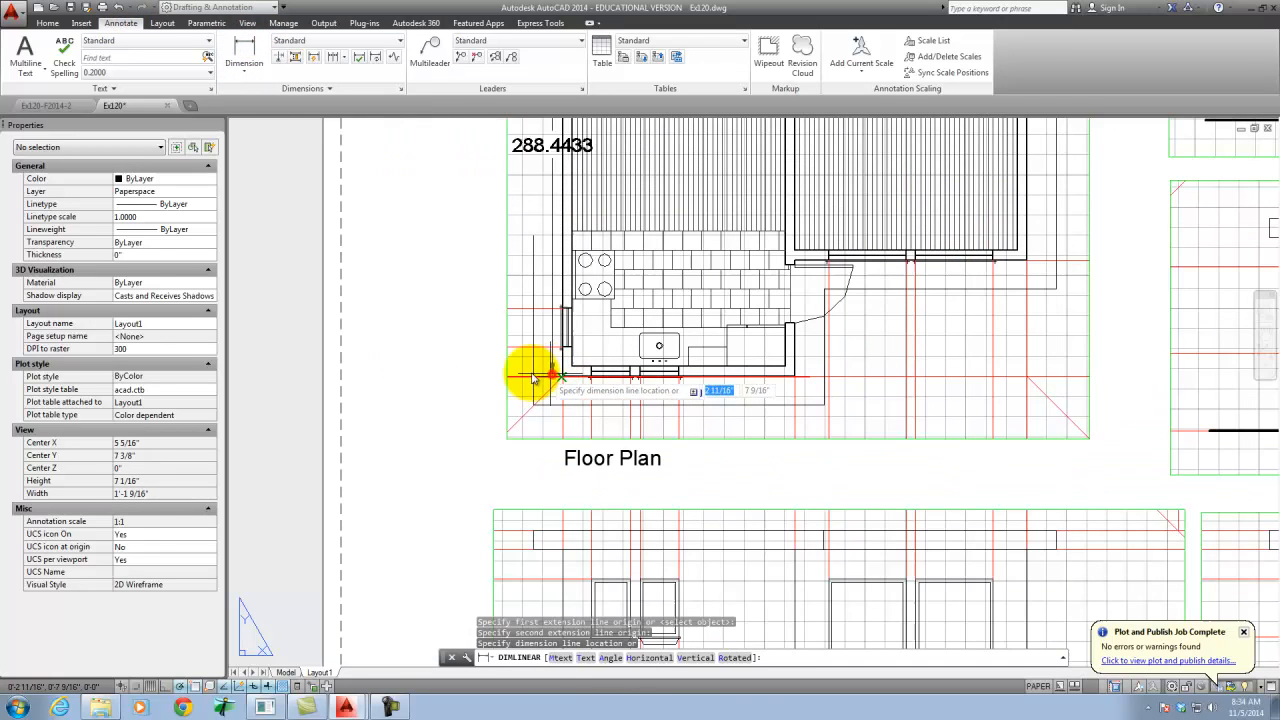
left_click(443, 371)
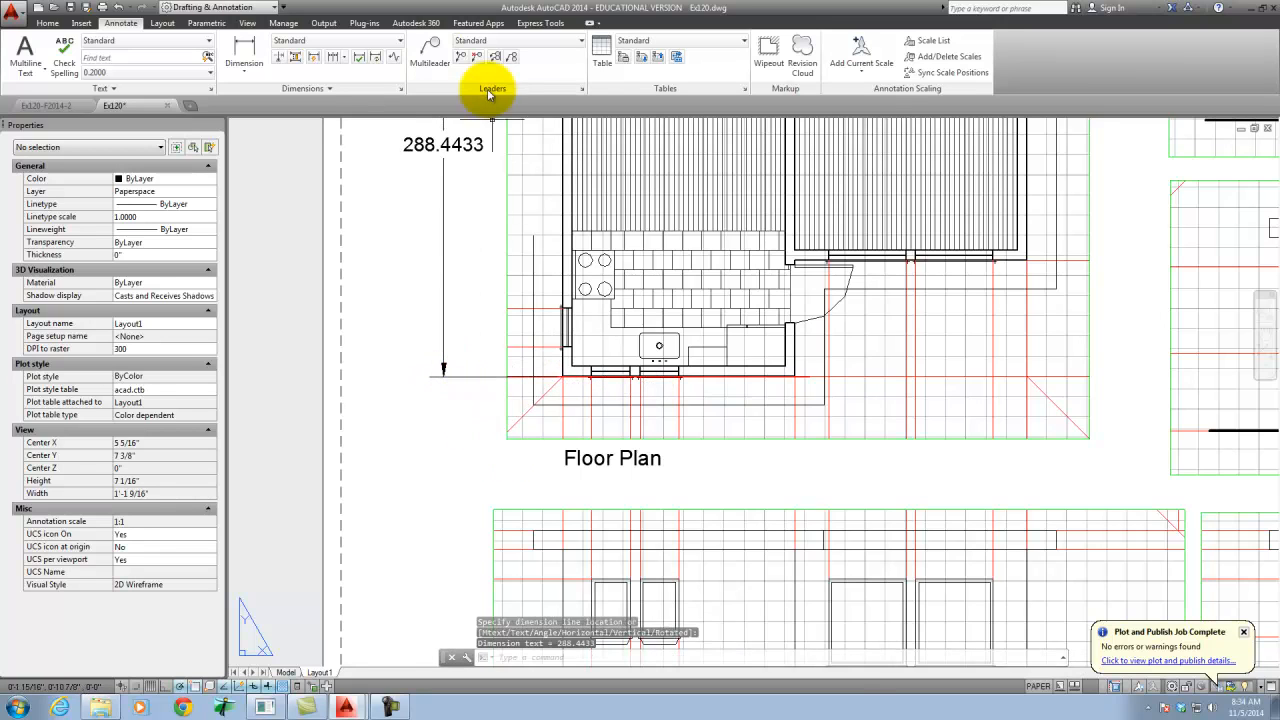
- Delete the vertical dimension beside the floor plan viewport
scroll(480, 418, "down", 2)
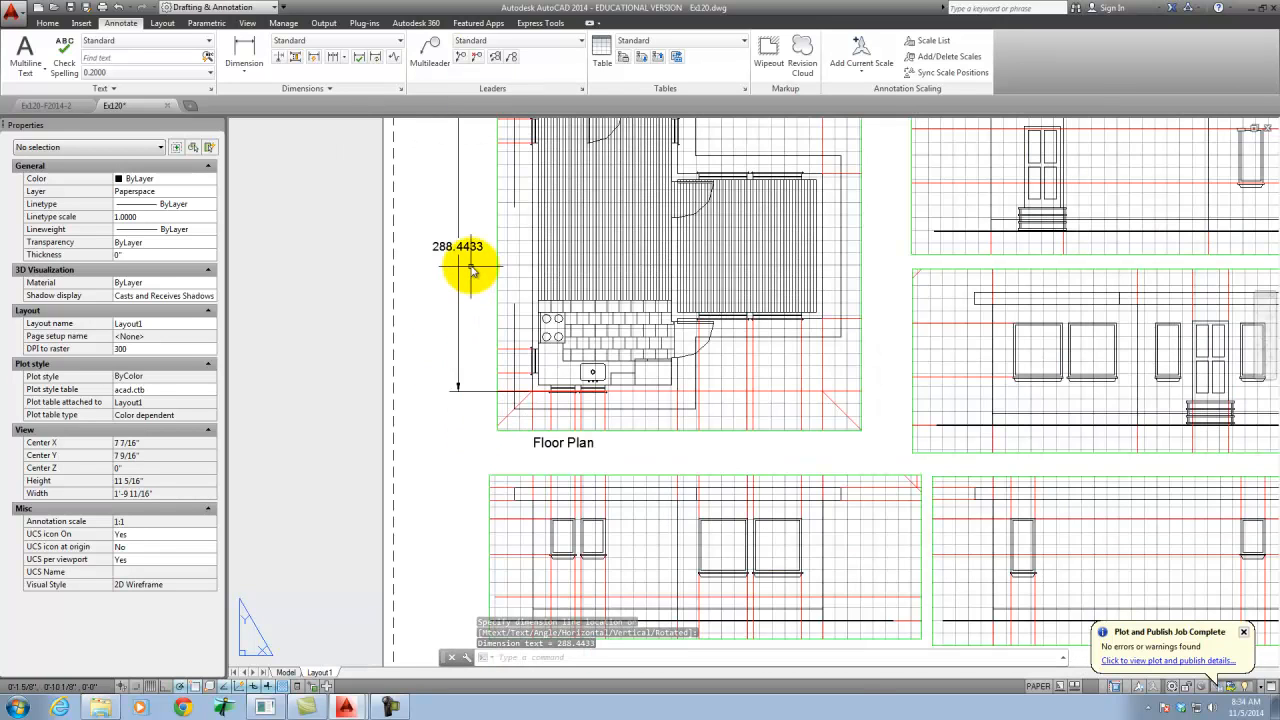
left_click(466, 400)
left_click(443, 222)
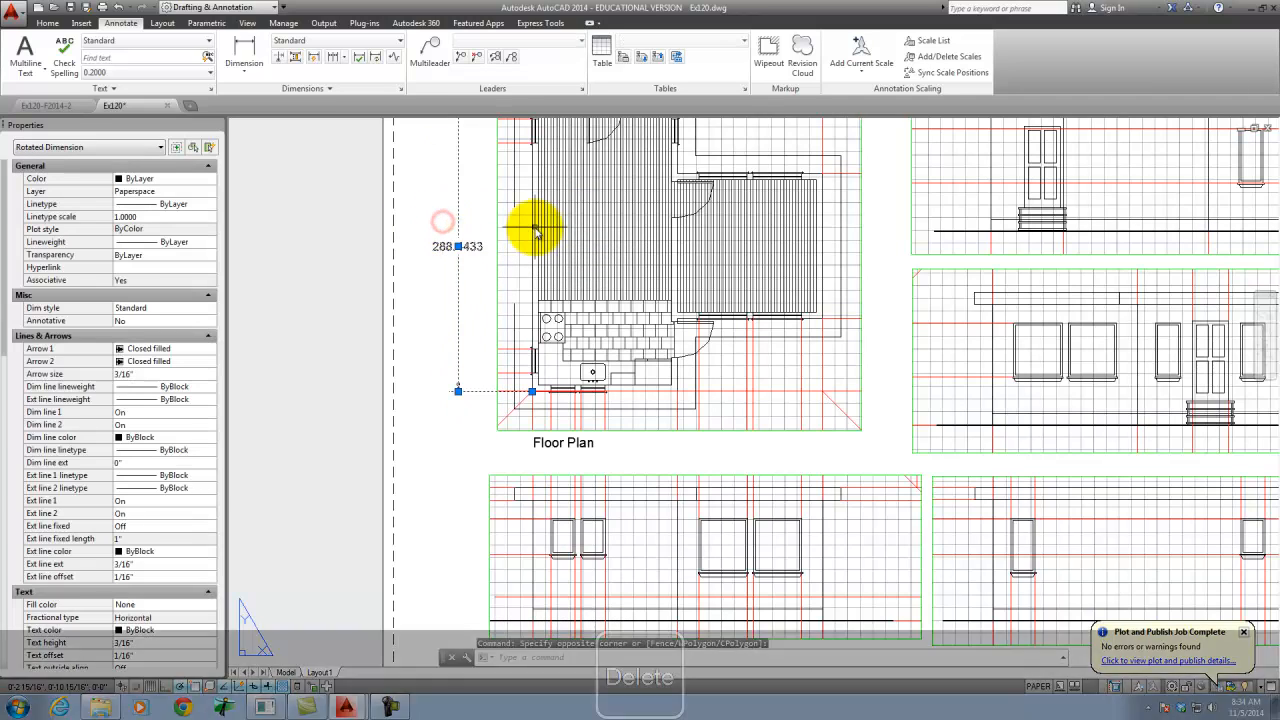
key("Delete")
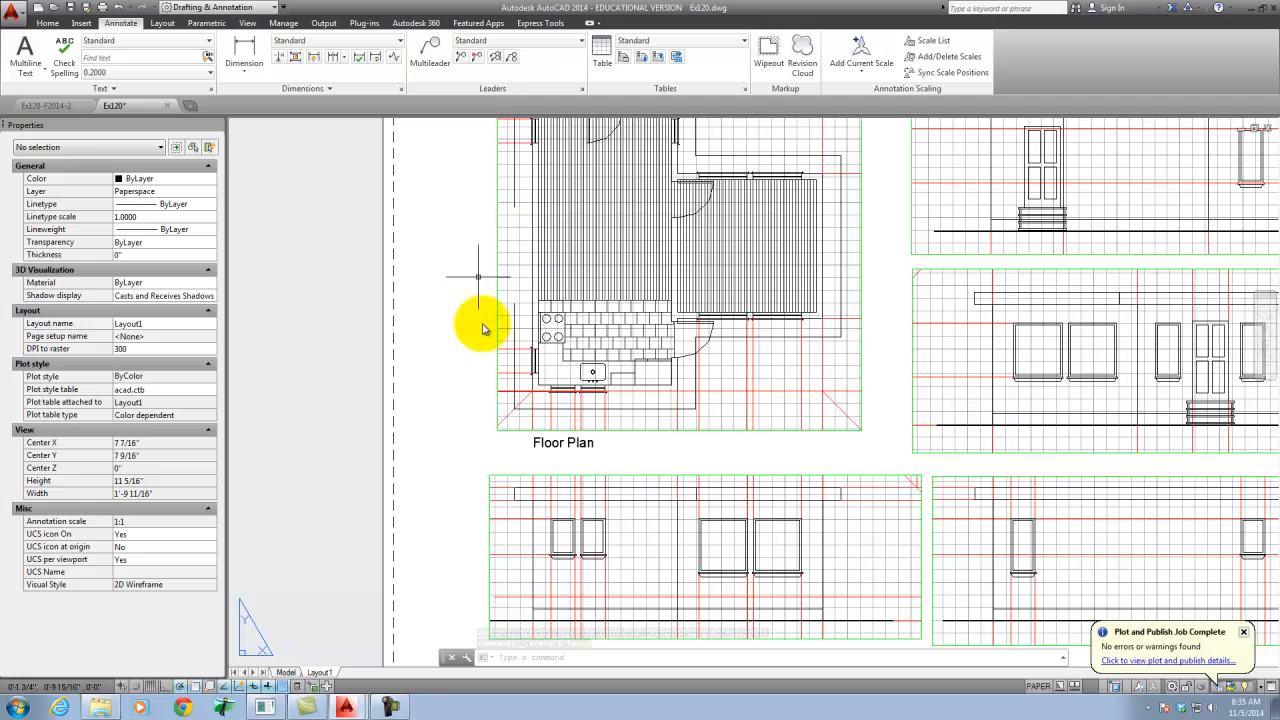
- Delete the "Floor Plan" text below the floor plan viewport
scroll(430, 453, "down", 1)
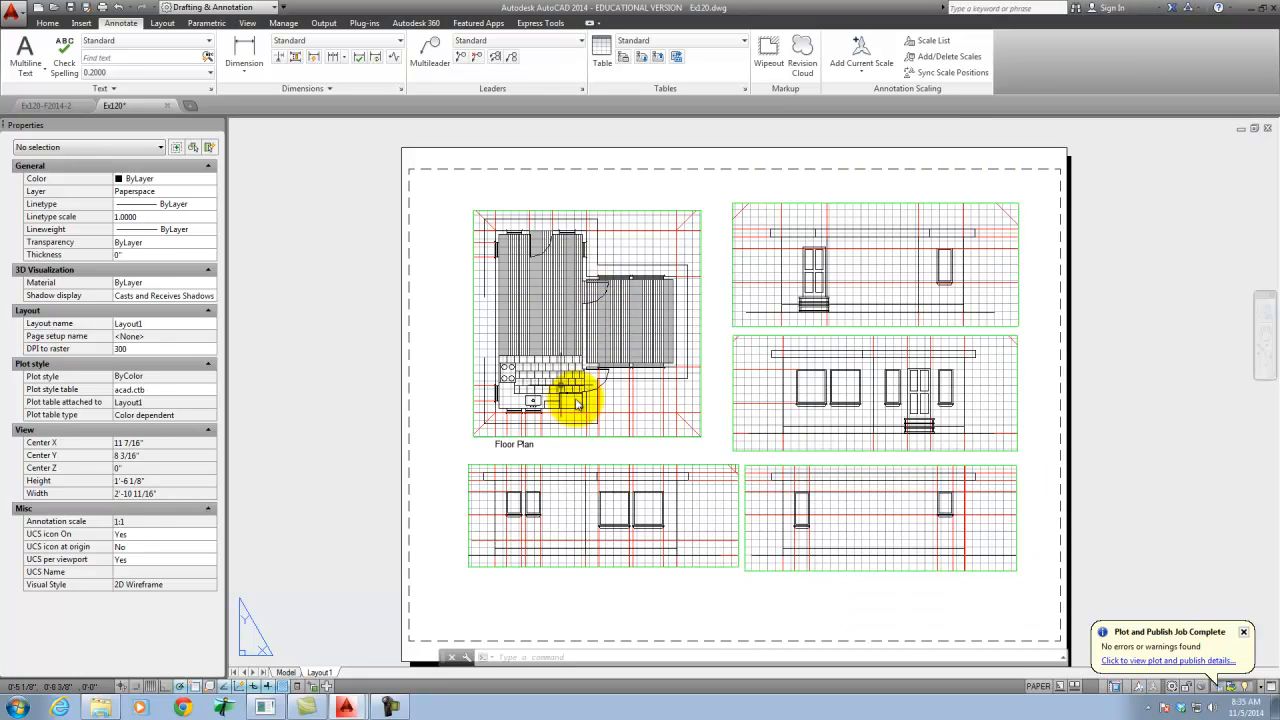
left_click(535, 447)
key("Delete")
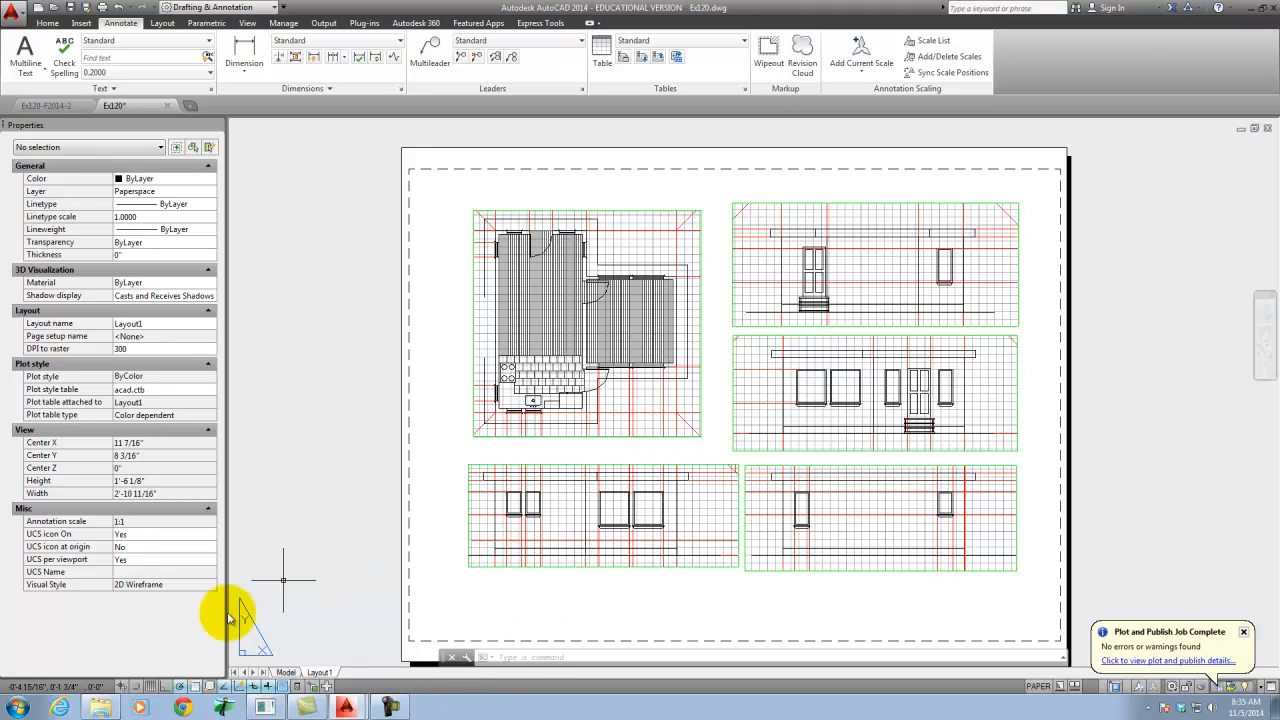
- In model space, copy the east elevation's window straight south, from the north wall guide to the next horizontal wall line
left_click(286, 672)
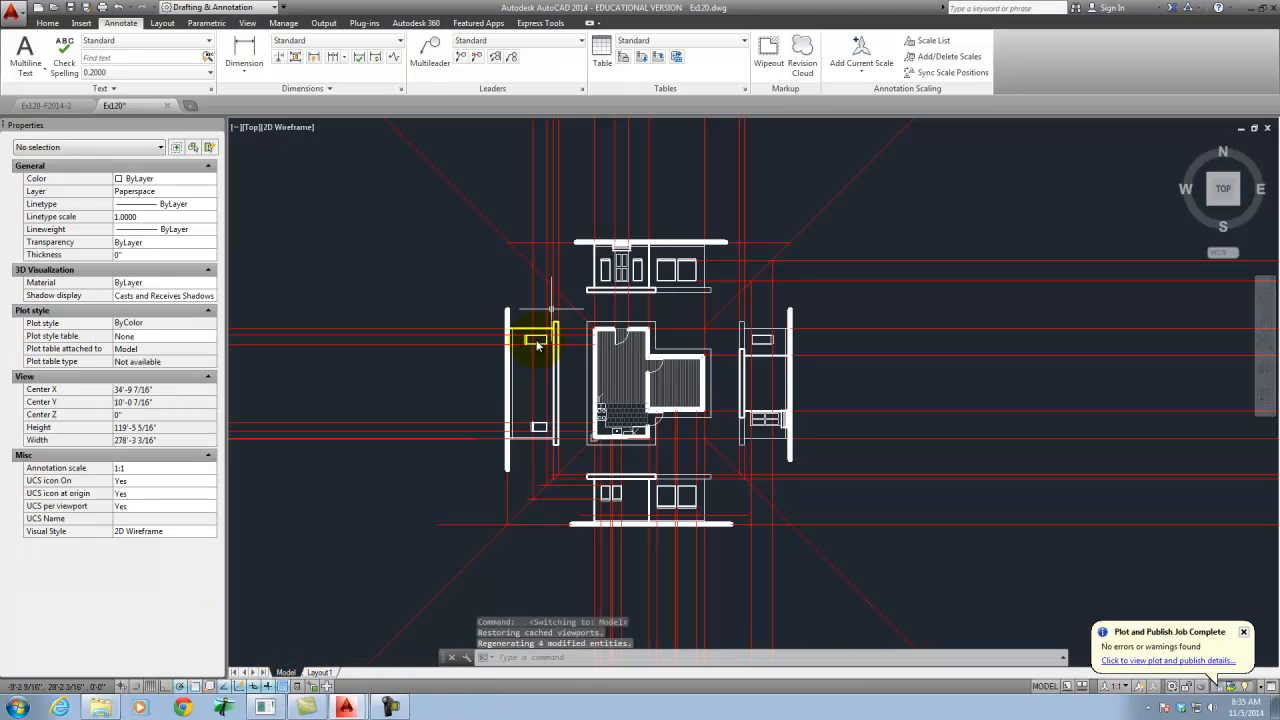
scroll(768, 396, "up", 5)
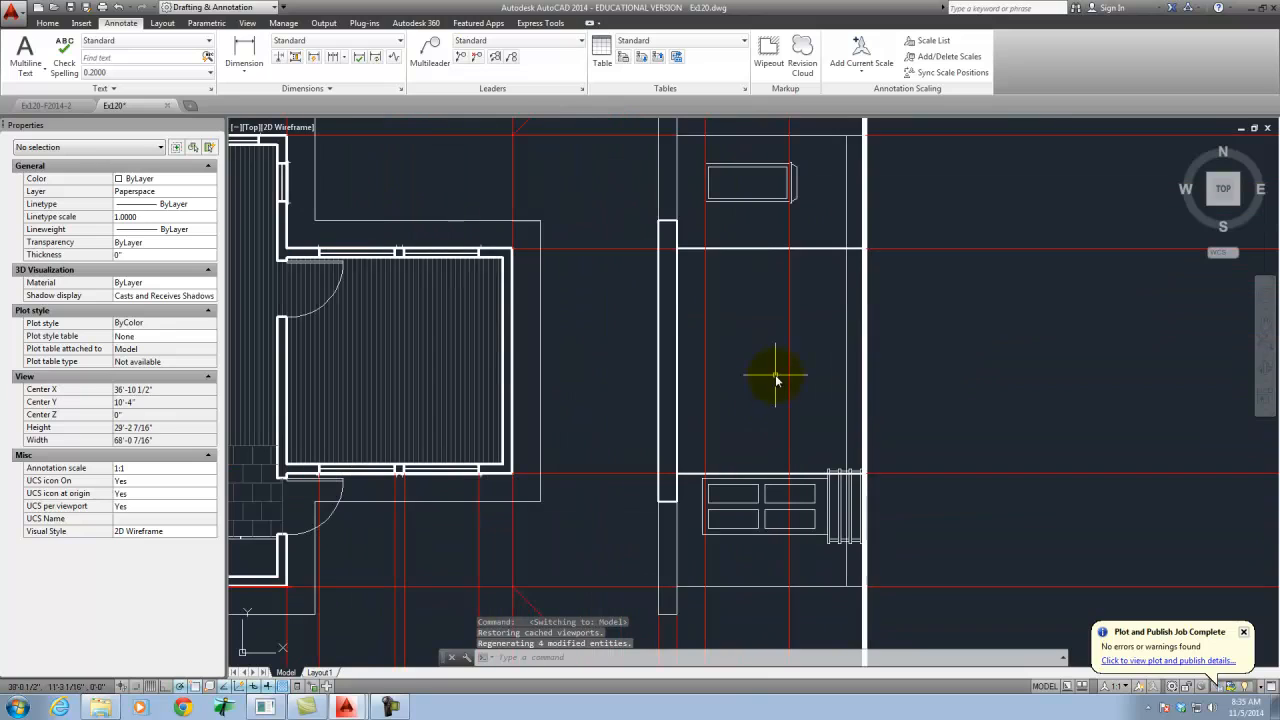
left_click(806, 210)
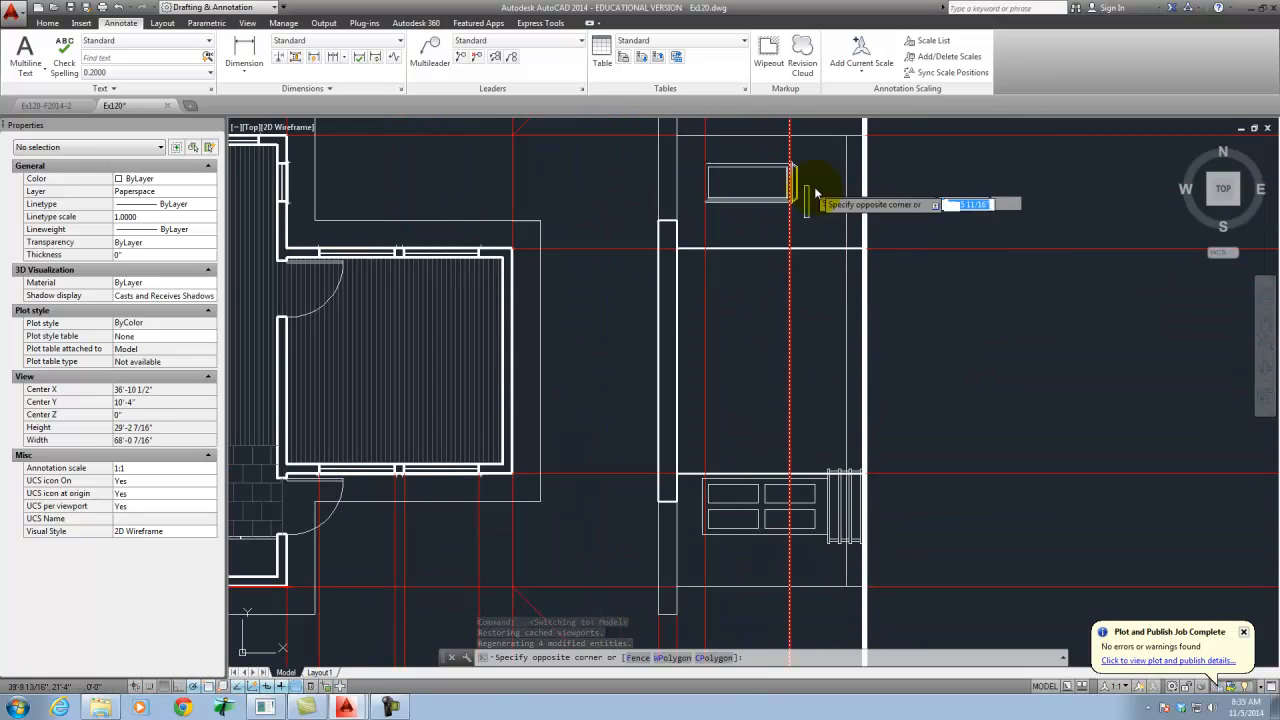
left_click(716, 155)
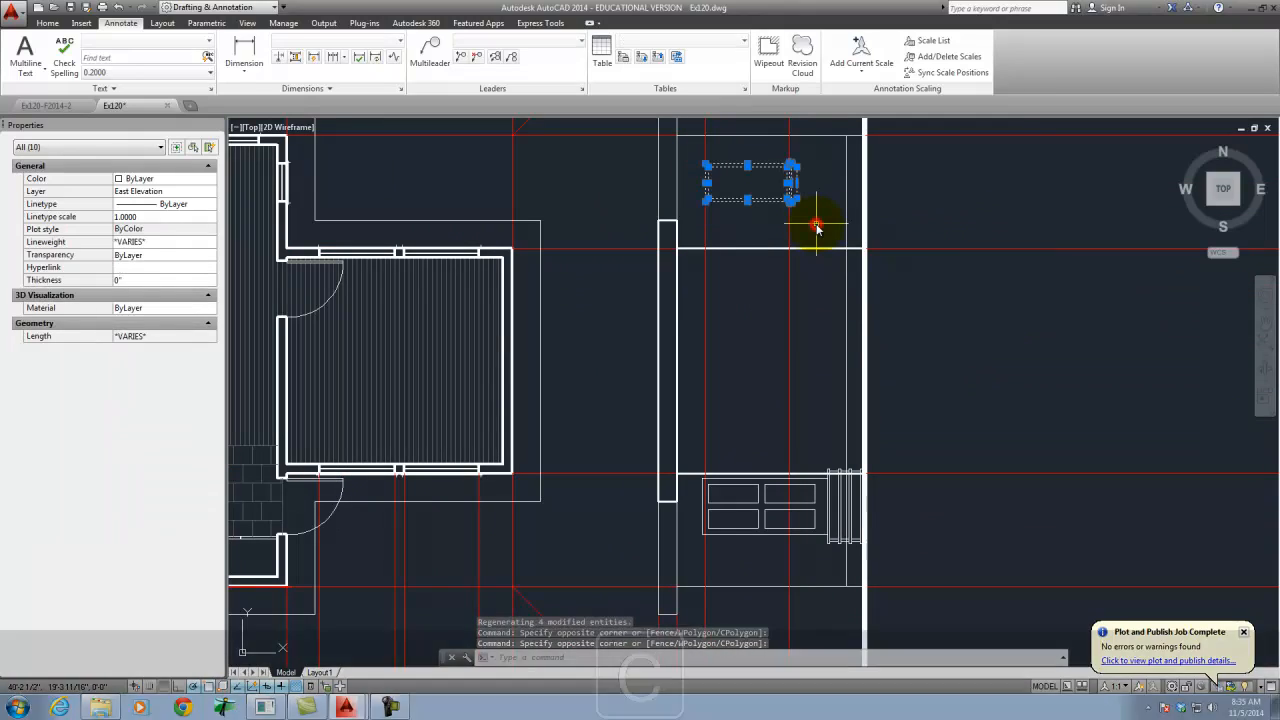
type("c")
key("Return")
scroll(834, 266, "down", 2)
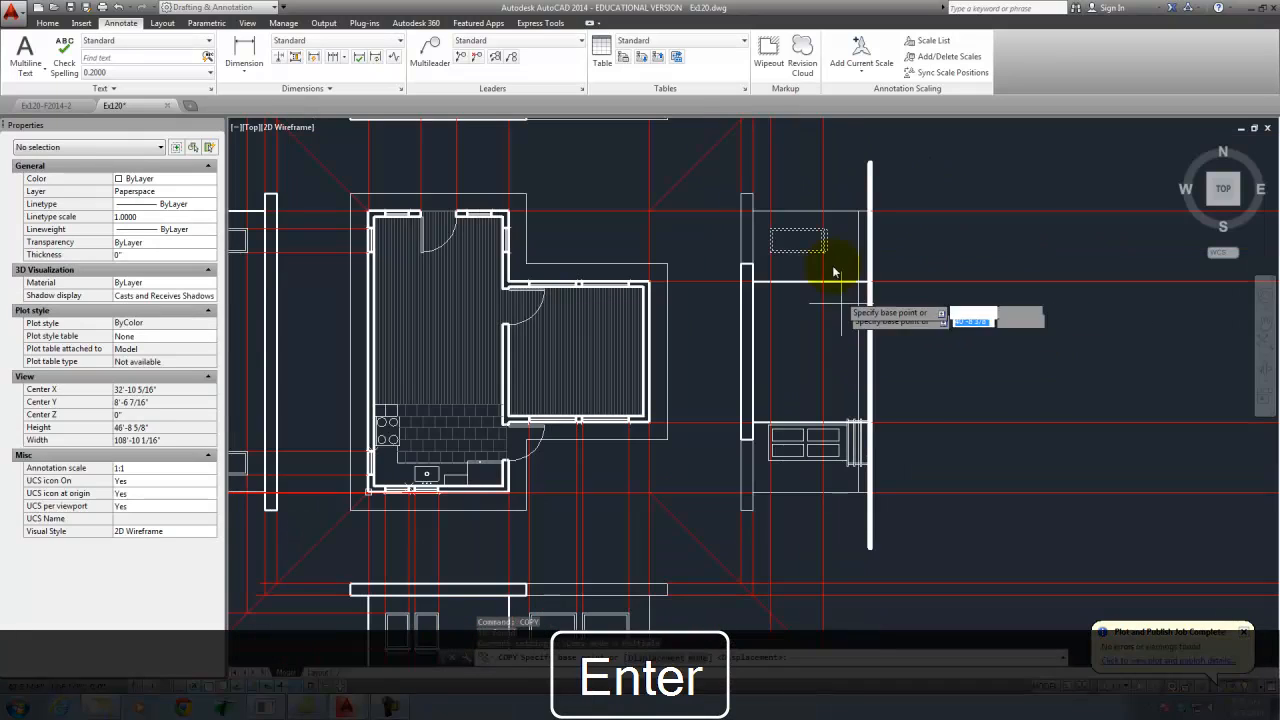
scroll(743, 214, "up", 2)
left_click(743, 212)
left_click(740, 323)
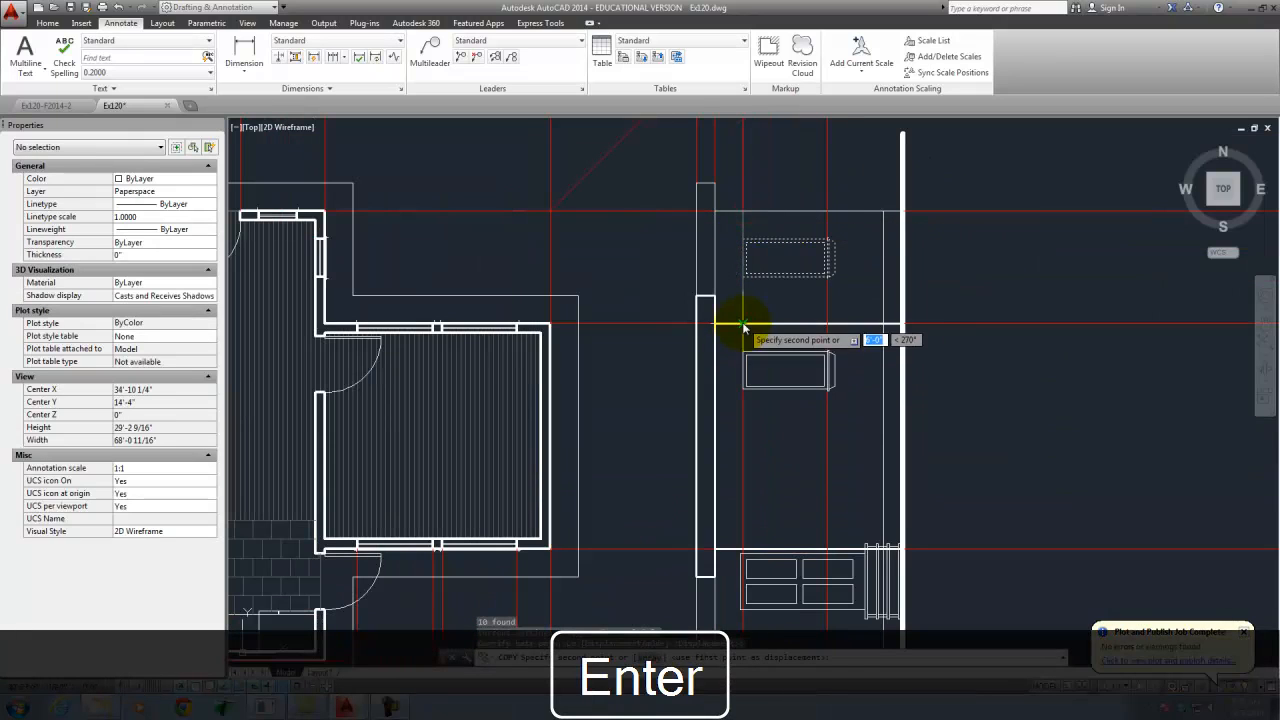
key("Escape")
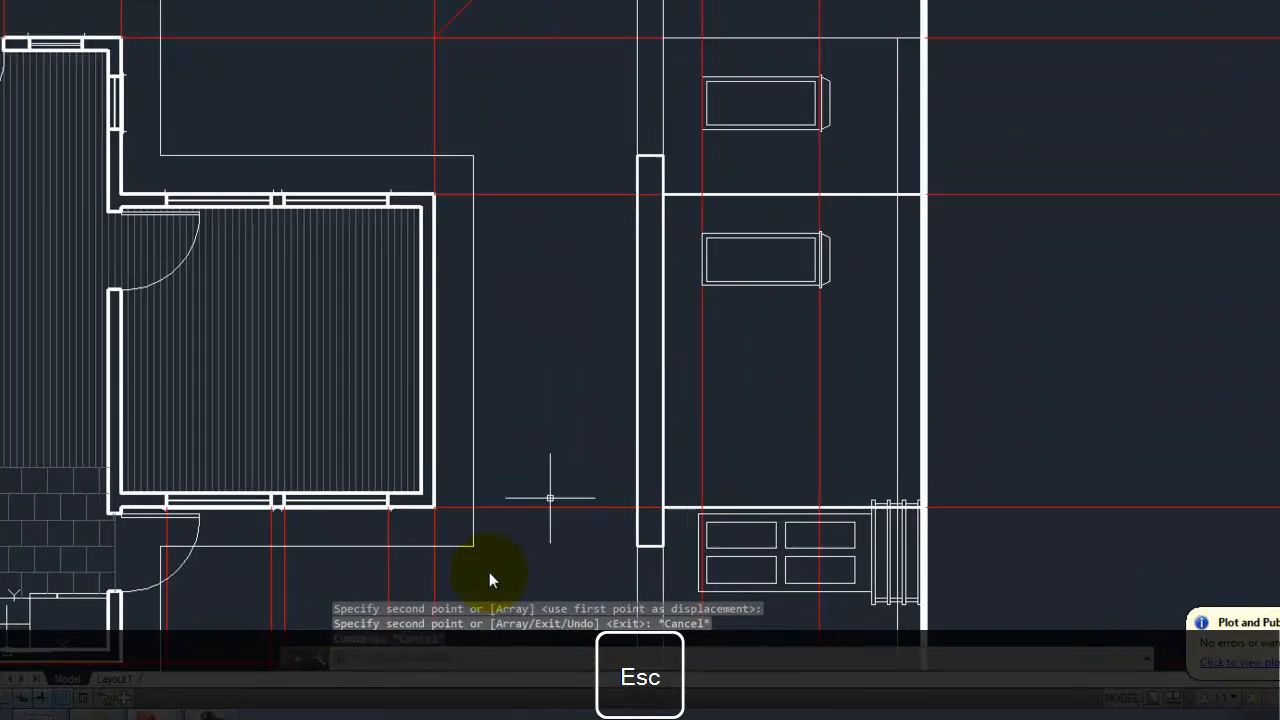
left_click(60, 682)
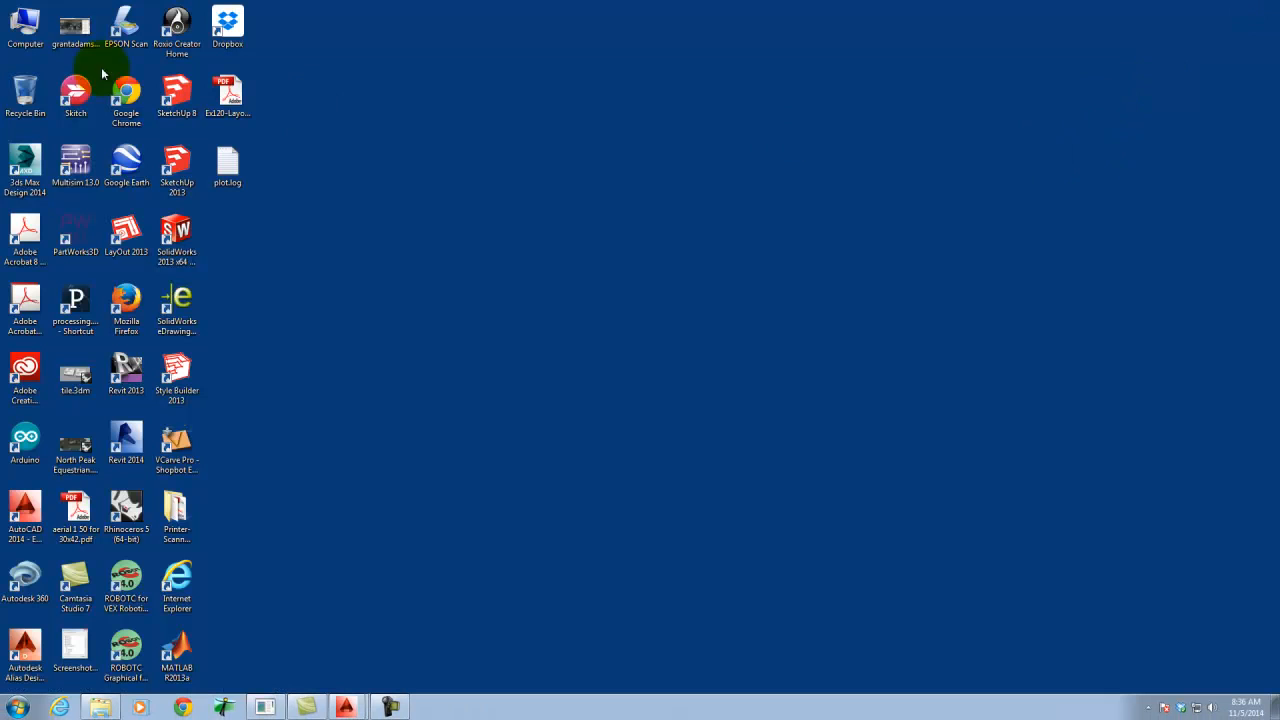
- Locate Ex120-Layout1.pdf on the desktop and launch Adobe Illustrator CS6
left_click(243, 95)
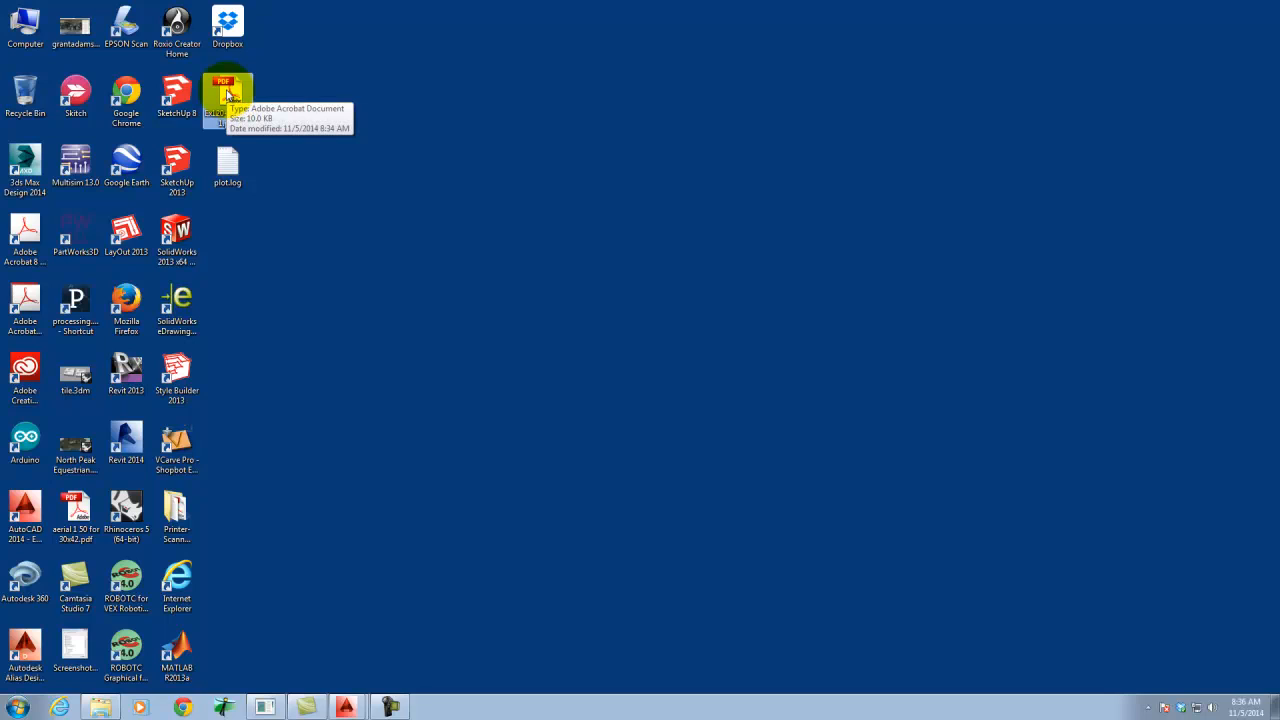
left_click(16, 707)
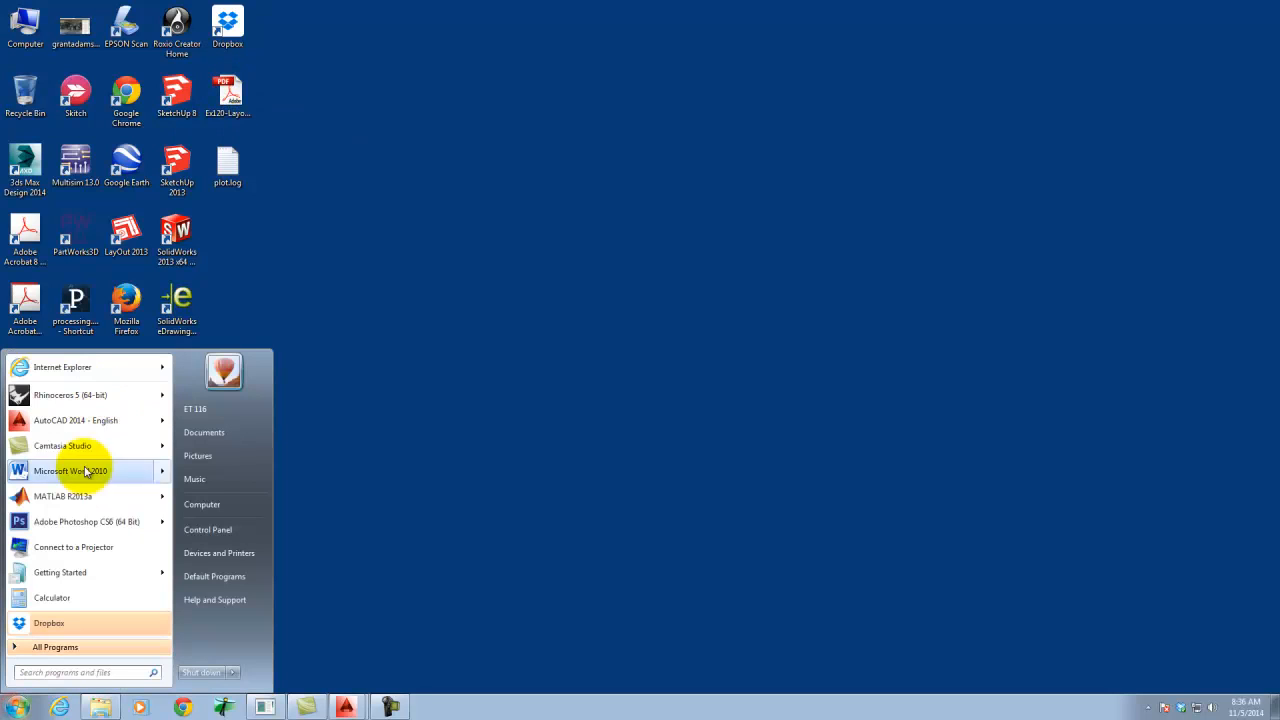
left_click(85, 647)
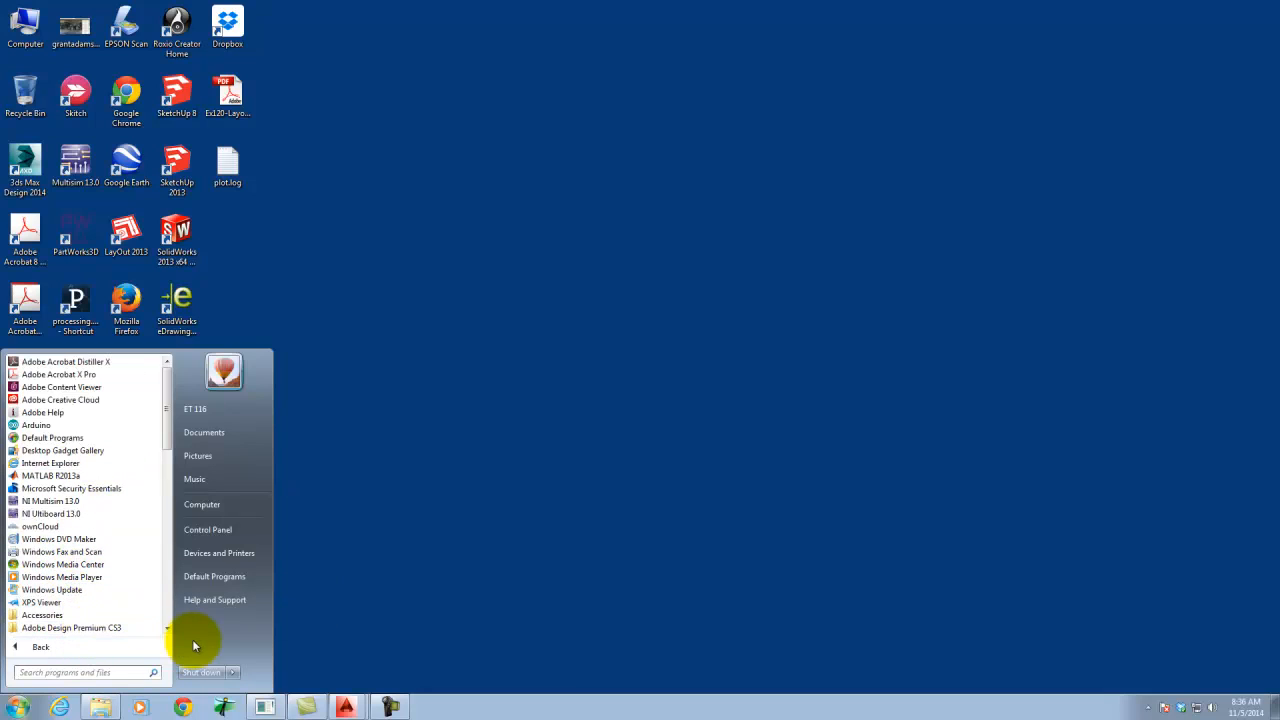
left_click(167, 630)
left_click(110, 628)
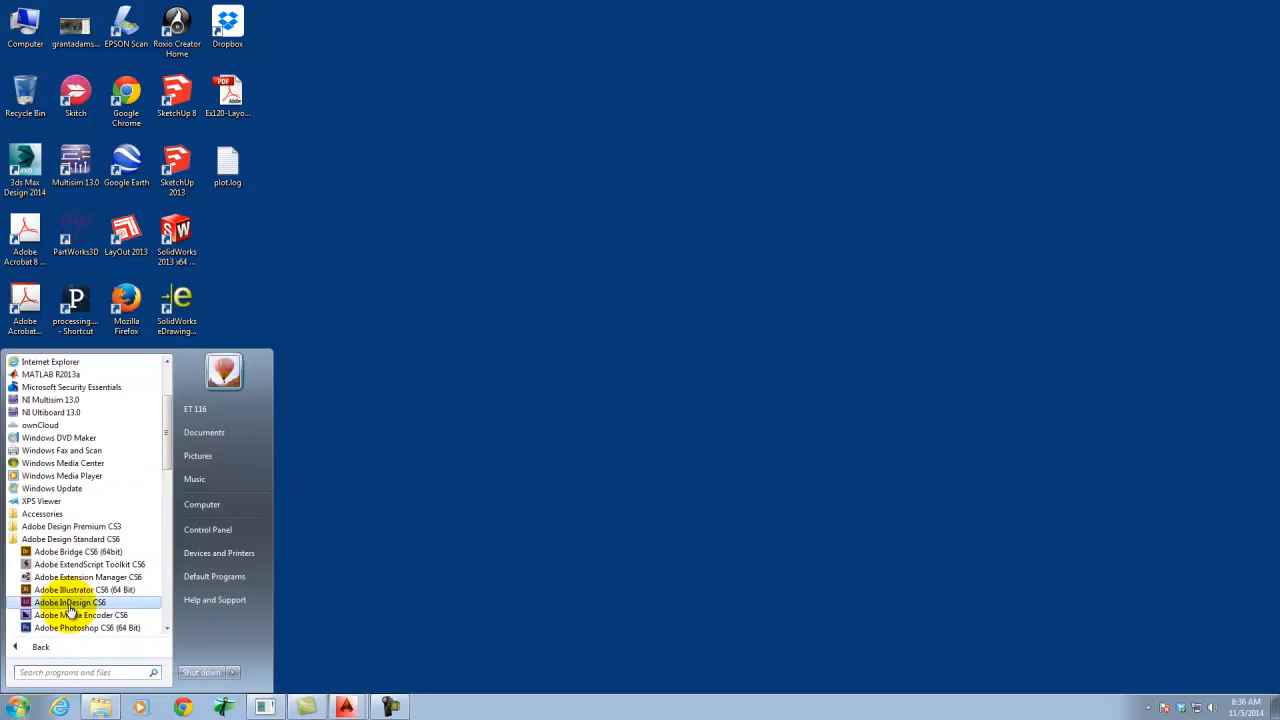
left_click(84, 590)
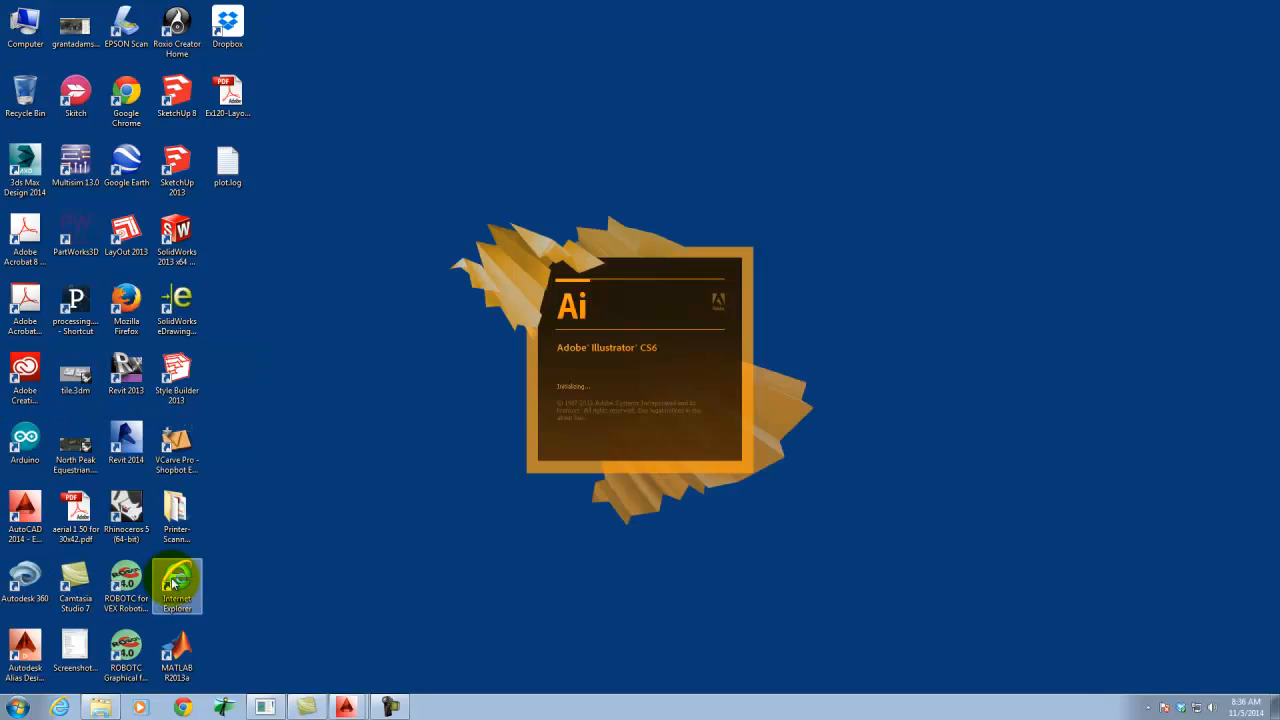